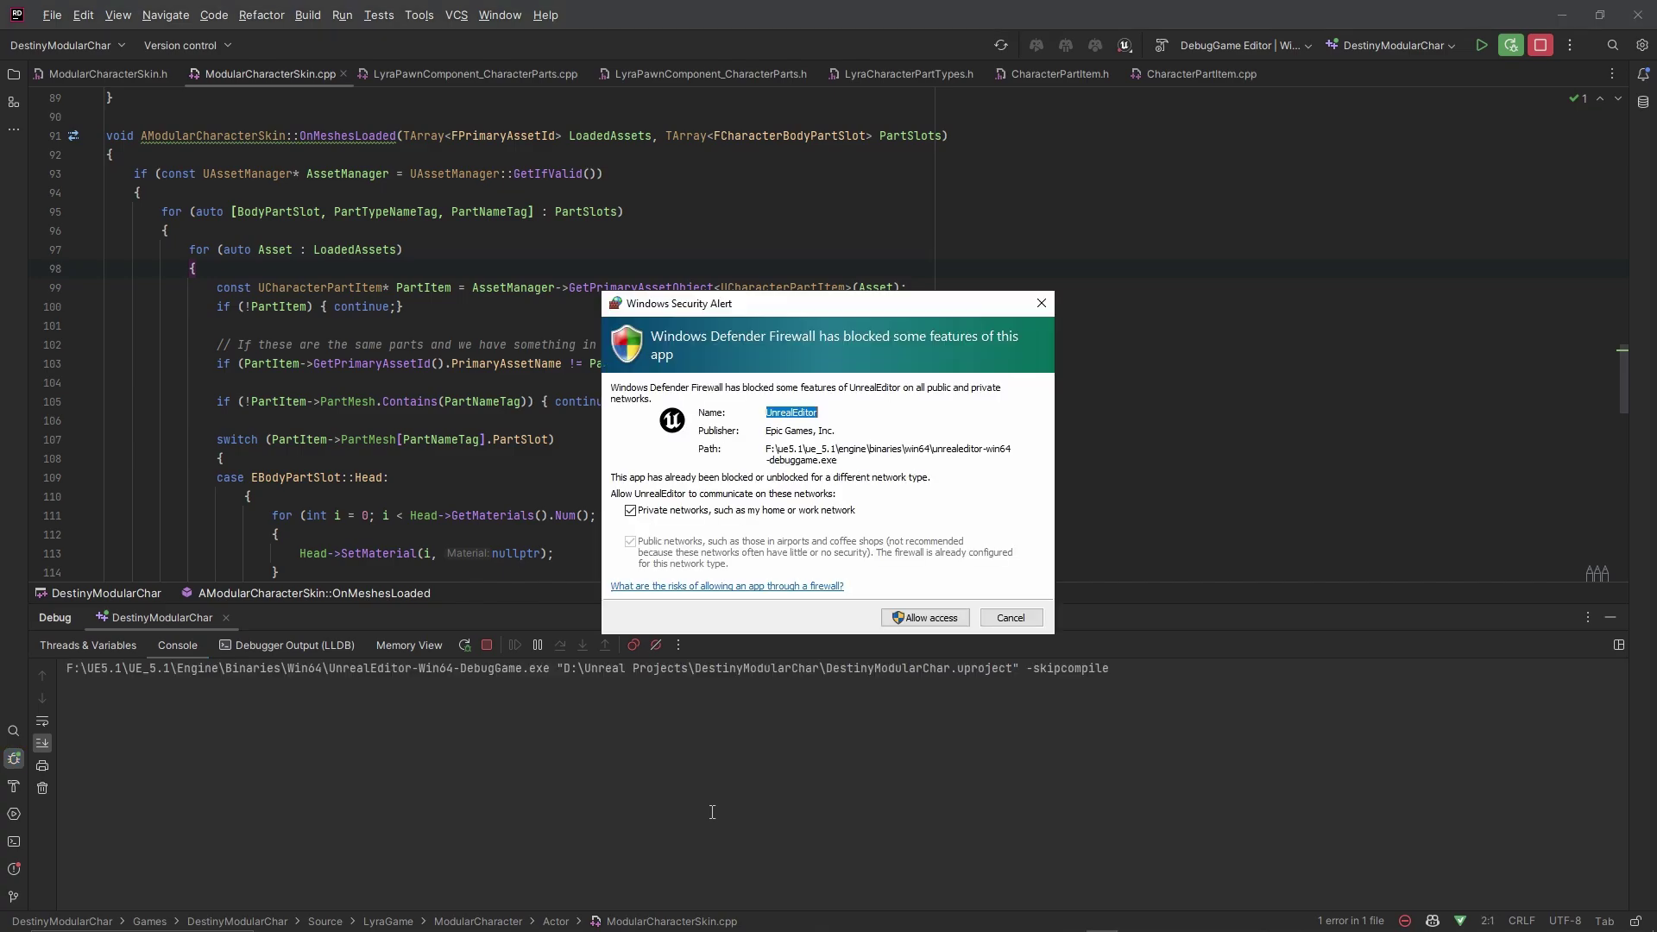
# Allow UnrealEditor to communicate through the Windows Defender Firewall on private networks.
pyautogui.click(924, 623)
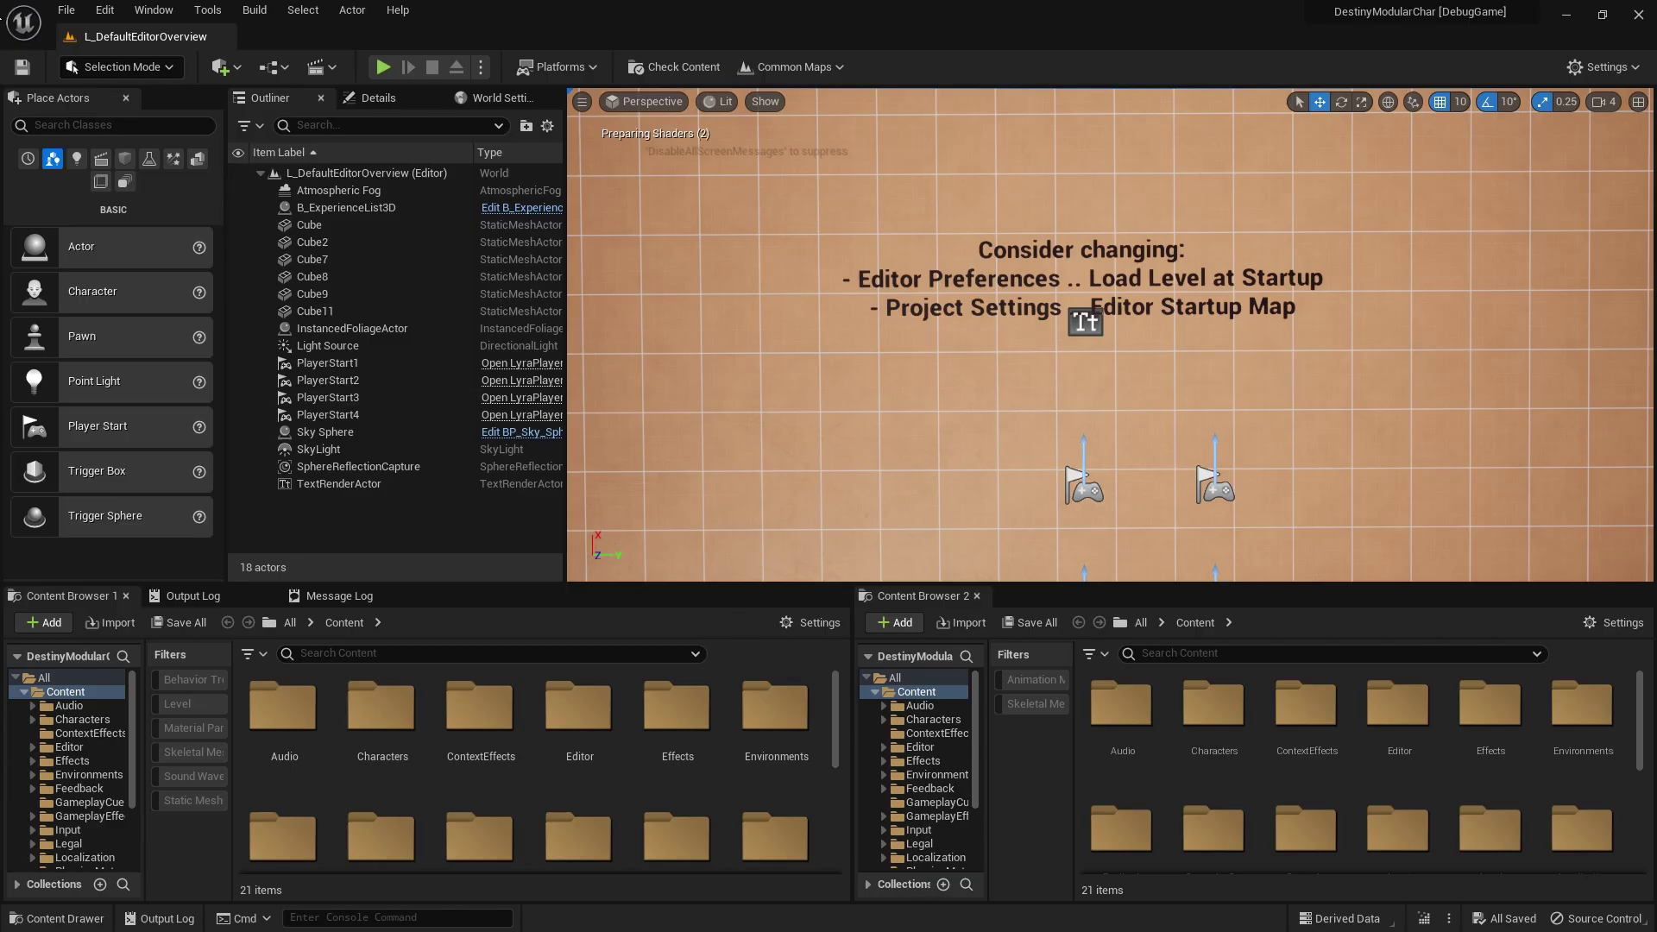
pyautogui.moveTo(777, 345); pyautogui.dragTo(647, 233, button='right')
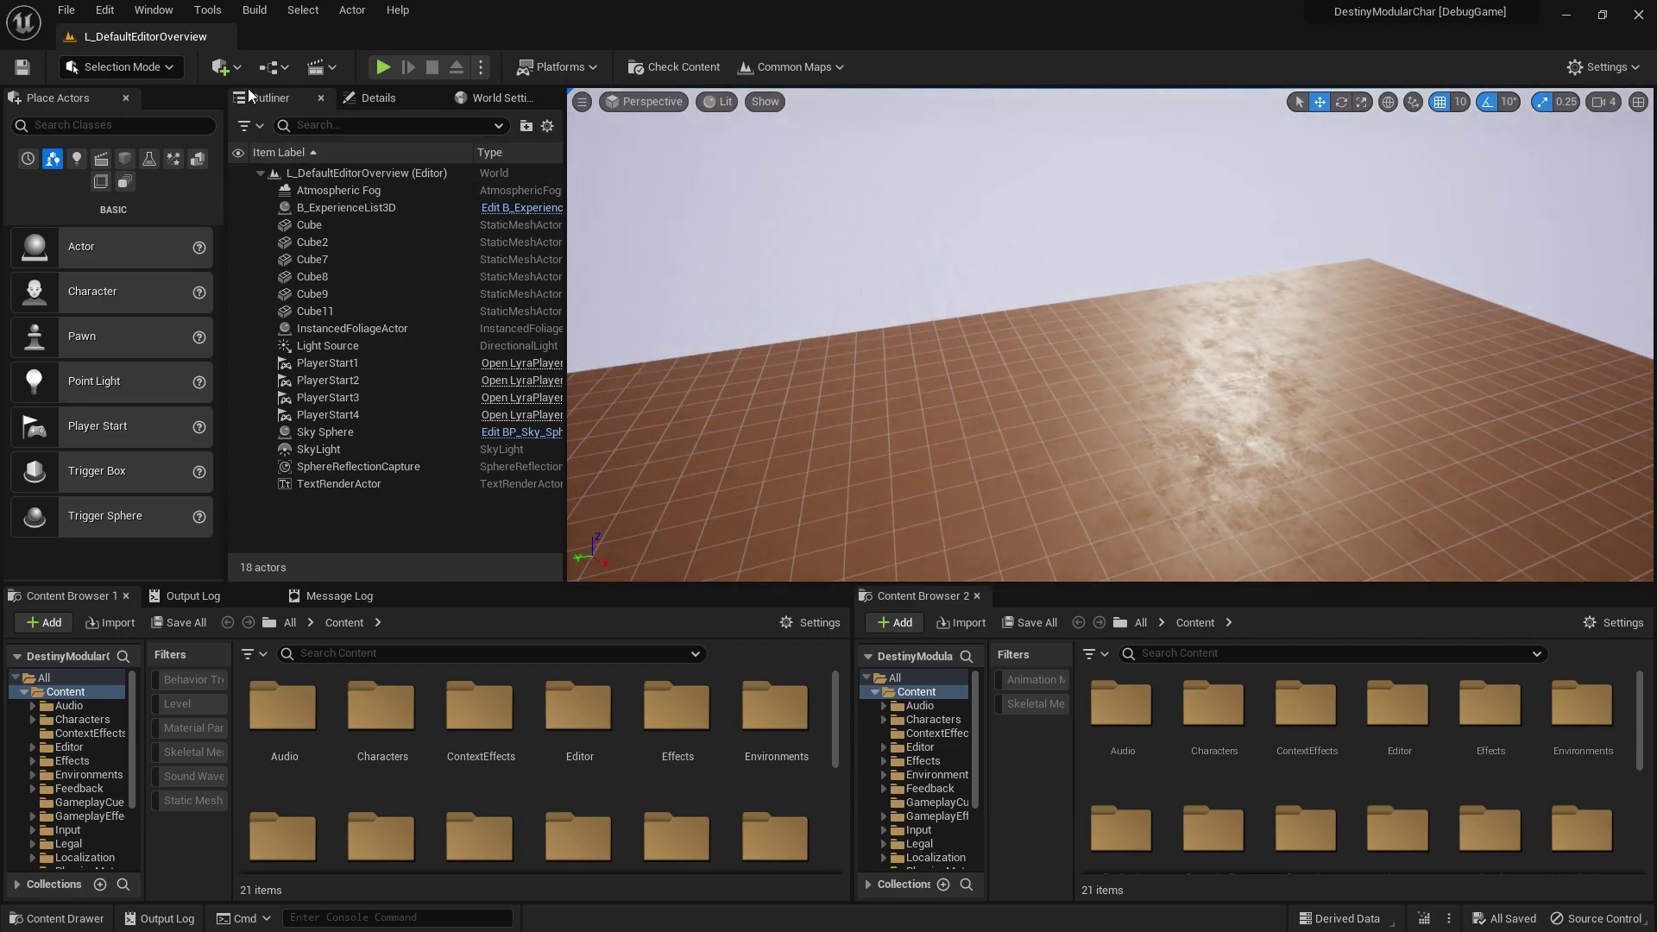
# Add a new entry to Primary Asset Types to Scan in the project's Asset Manager settings and expand it.
pyautogui.click(104, 10)
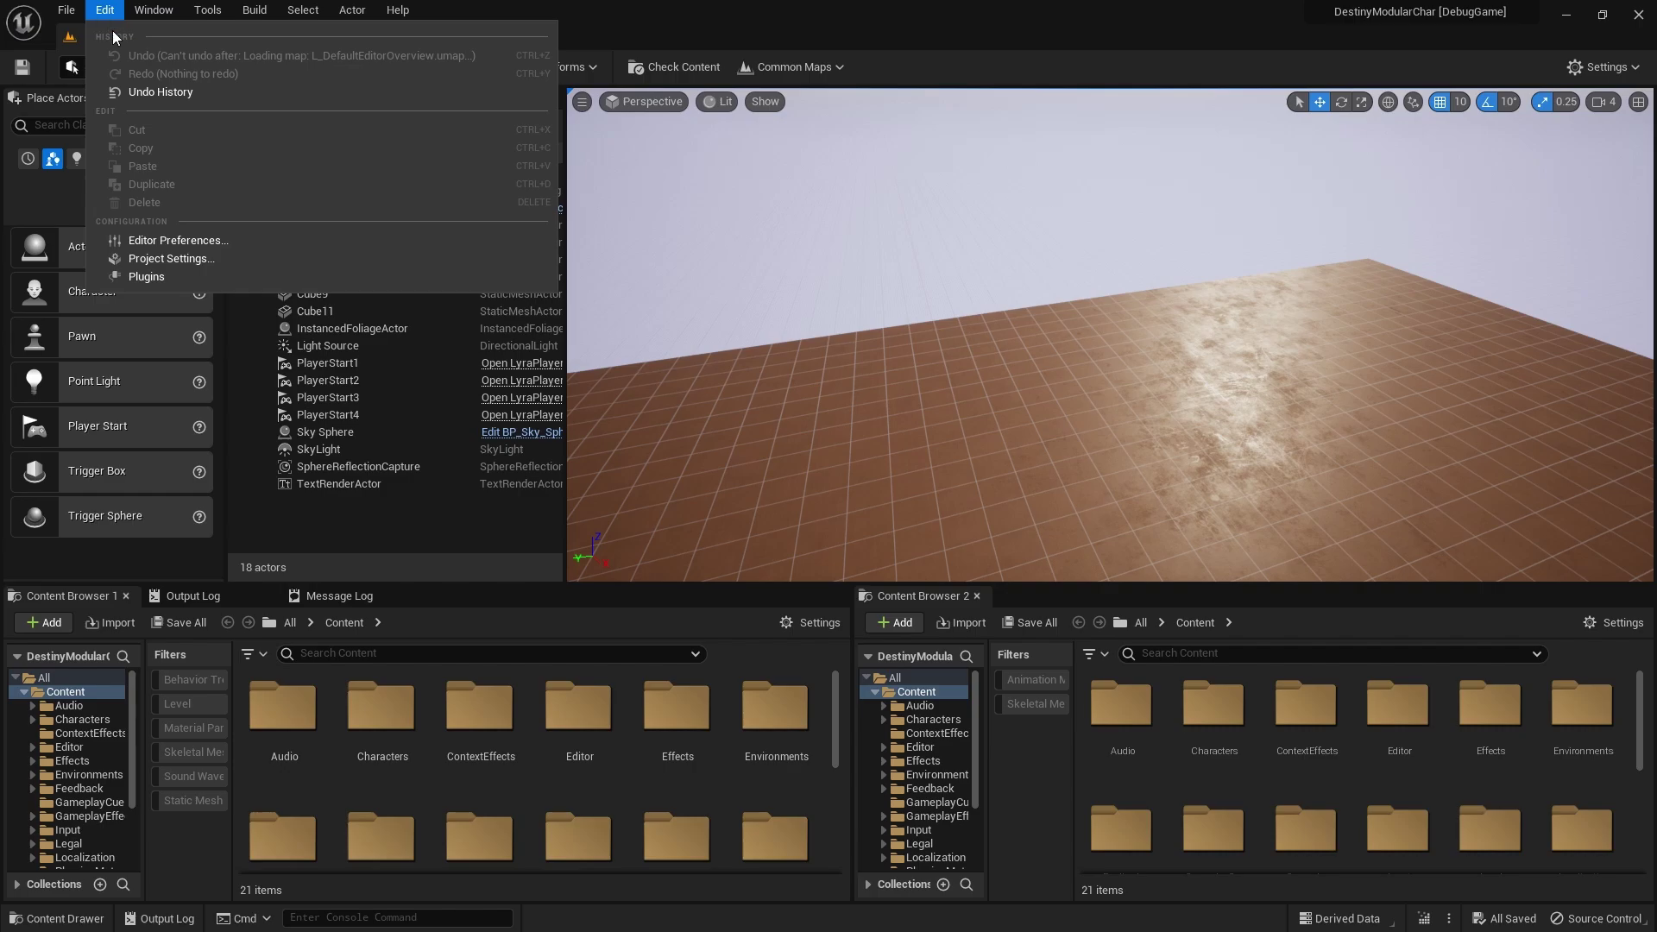
pyautogui.click(190, 257)
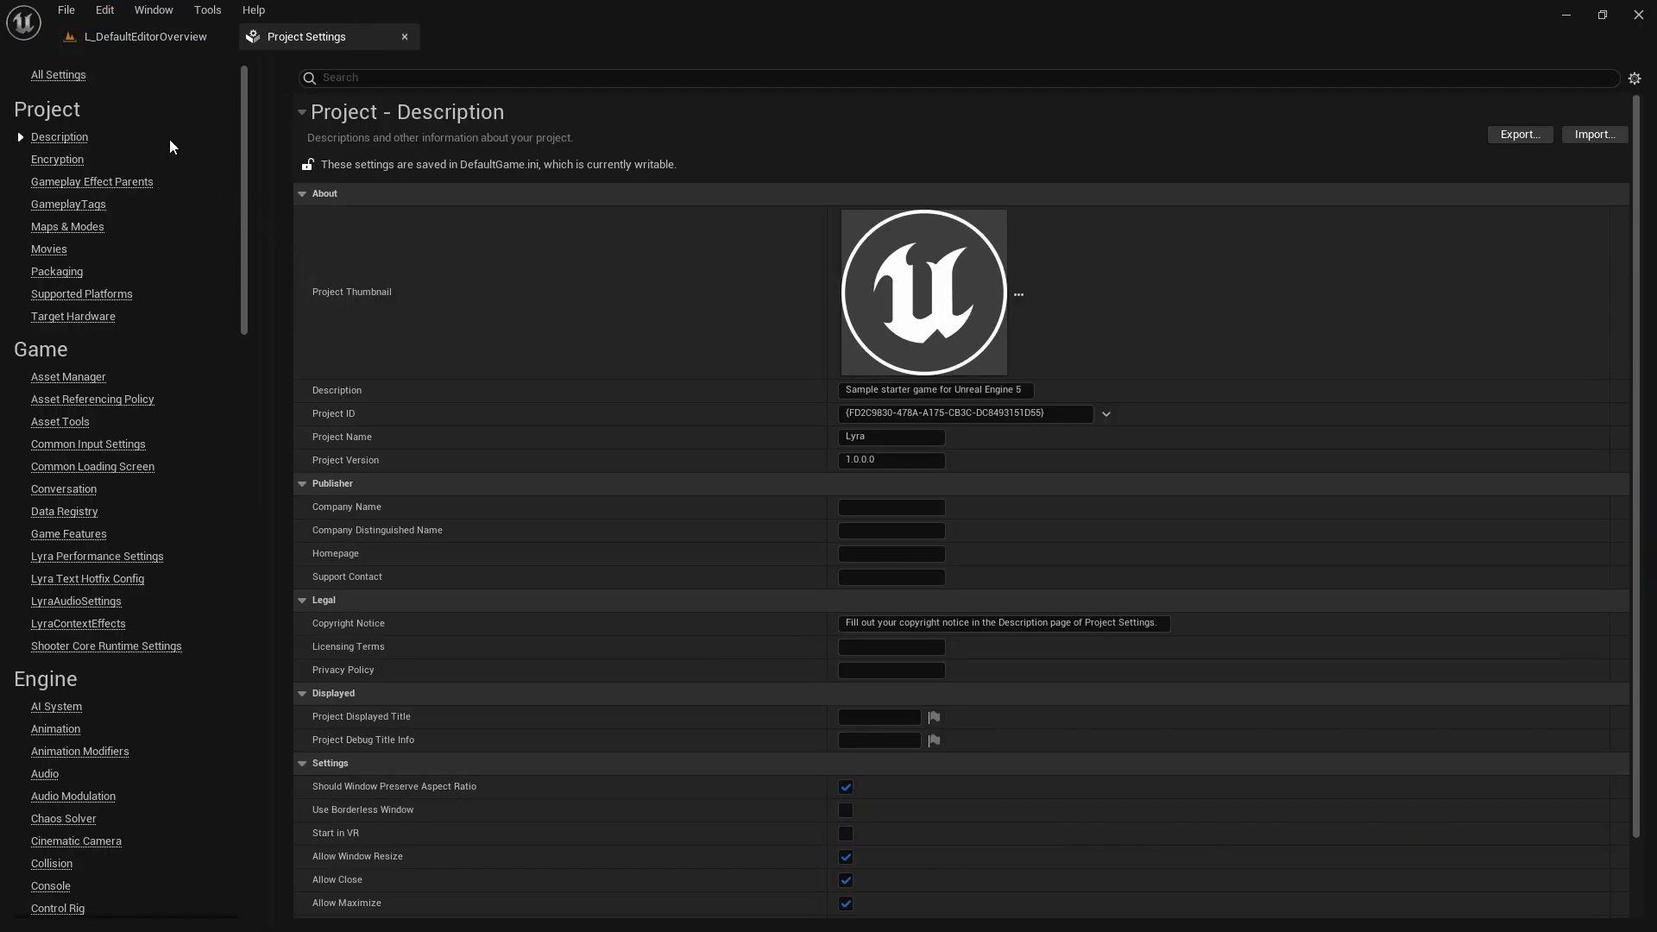
pyautogui.click(69, 377)
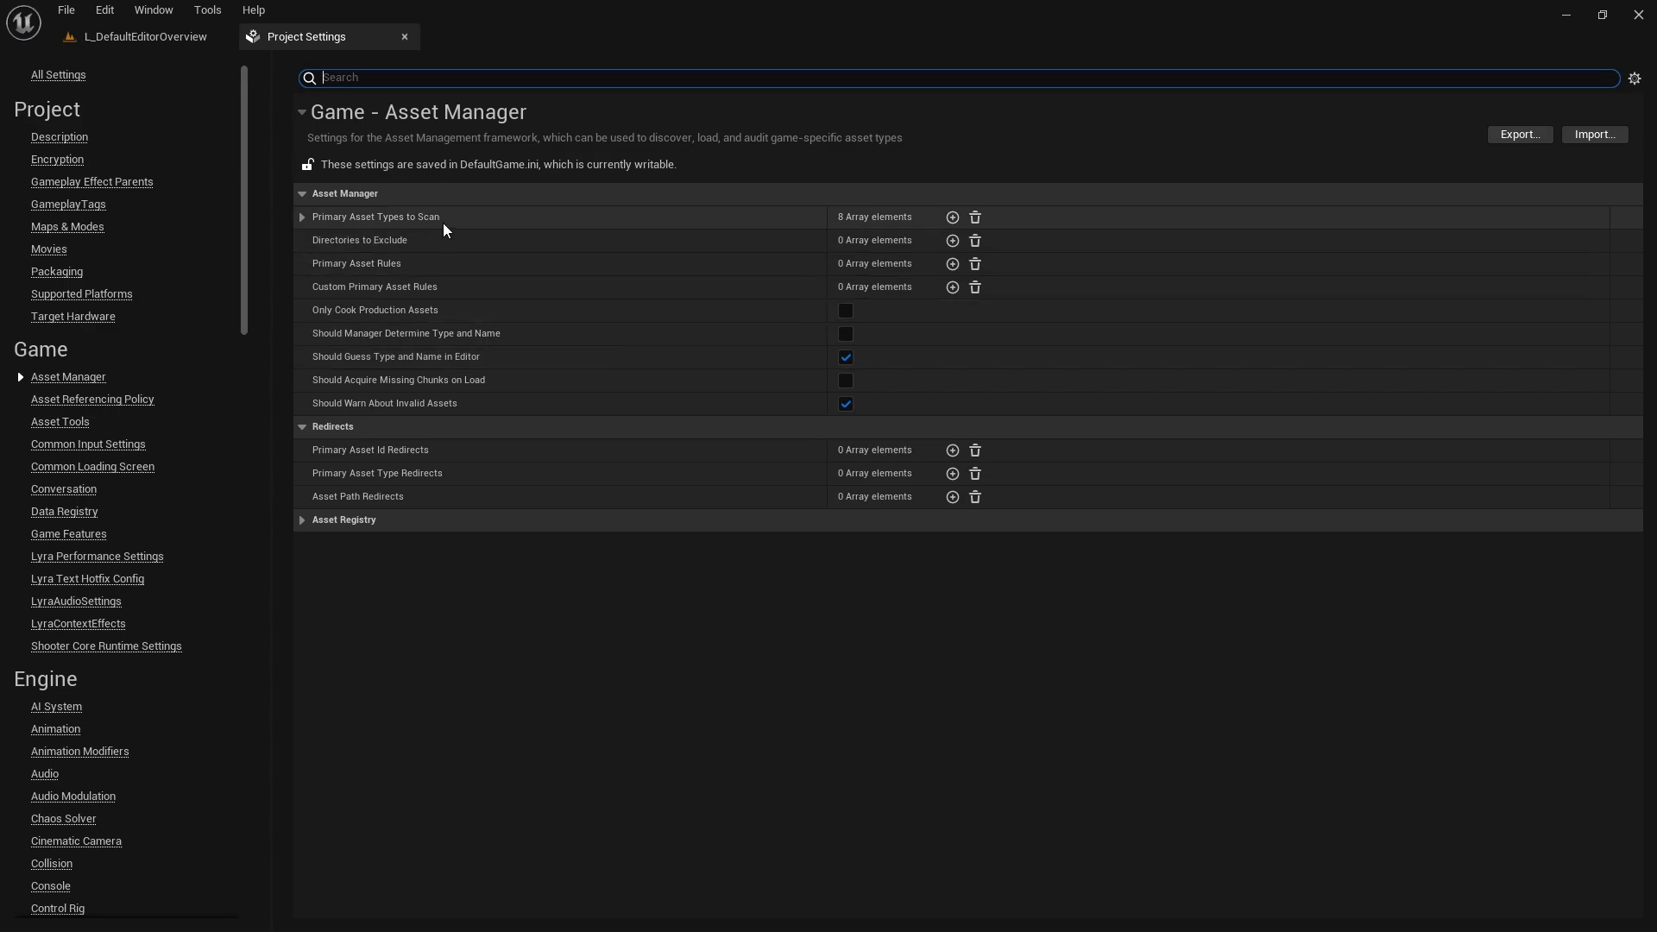
pyautogui.click(303, 217)
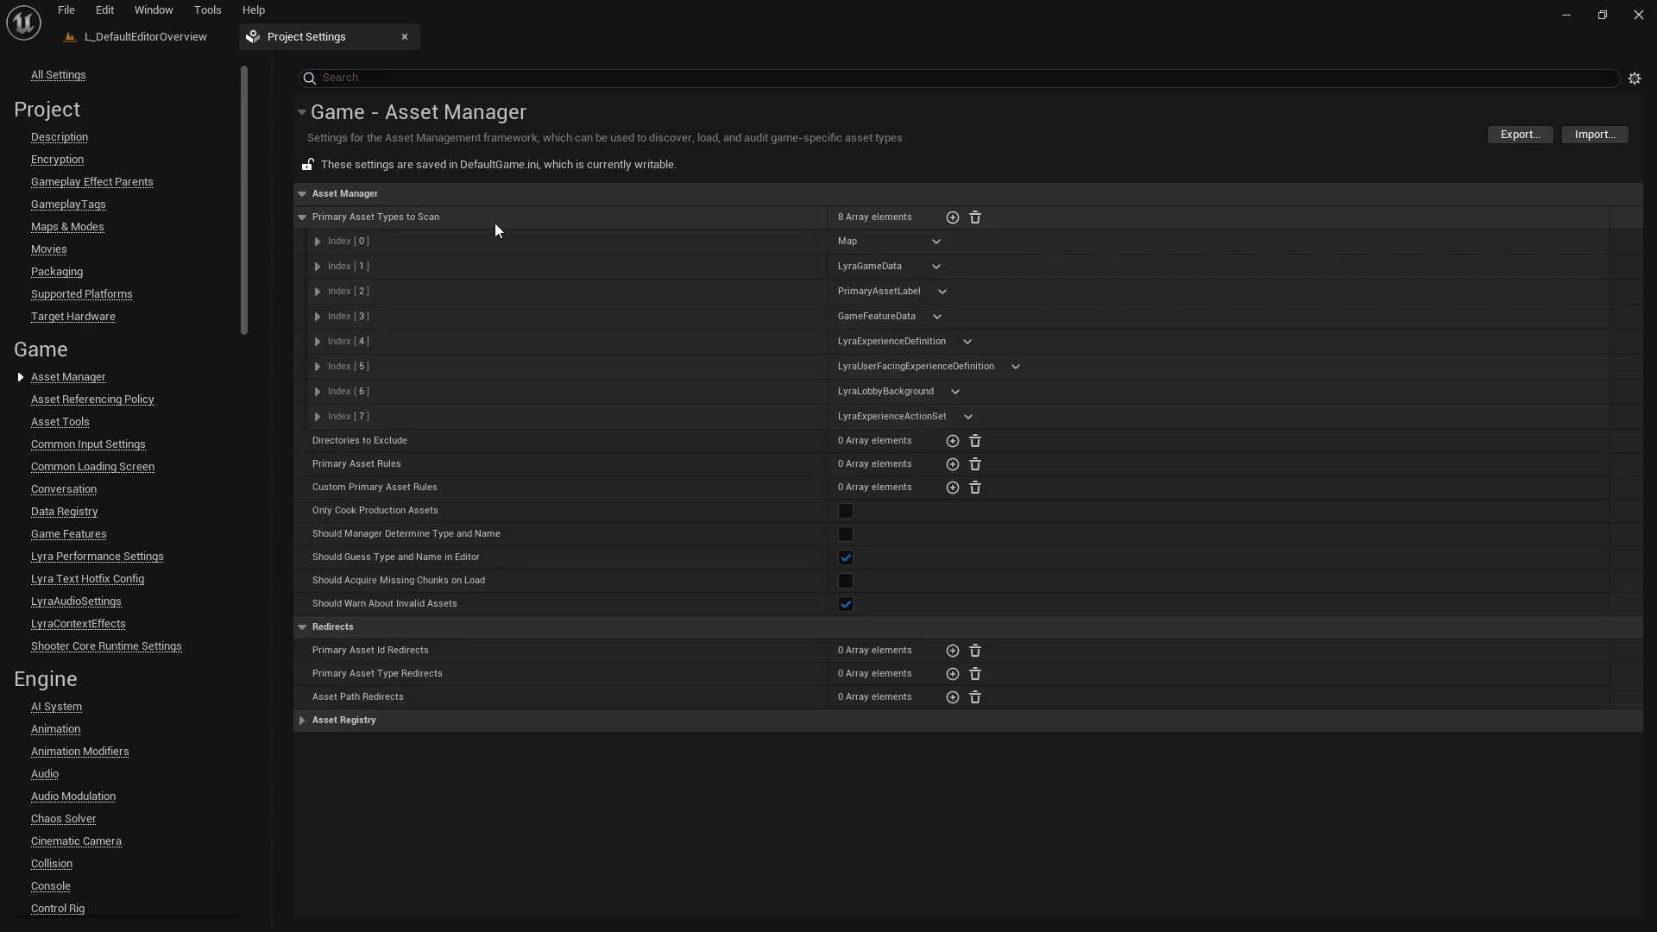
pyautogui.click(952, 217)
pyautogui.click(318, 441)
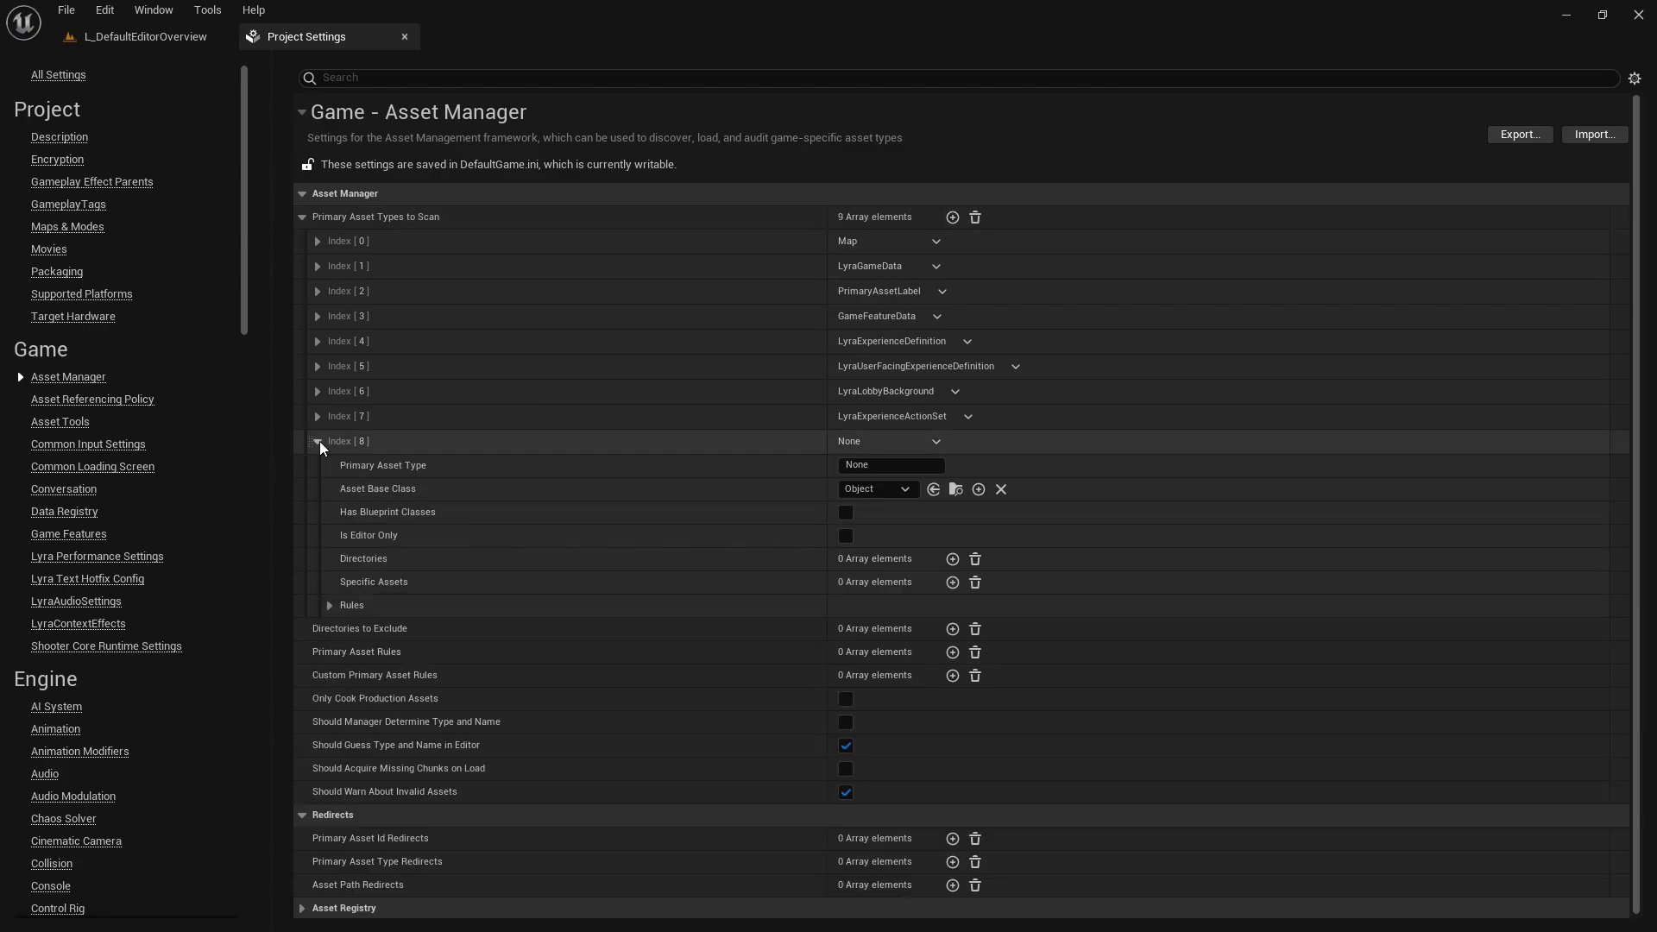
# Set the new entry's Primary Asset Type to CharacterPart and its Asset Base Class to CharacterPartItem.
pyautogui.click(889, 466)
pyautogui.write('CharacterPart')
pyautogui.press('Return')
pyautogui.click(877, 486)
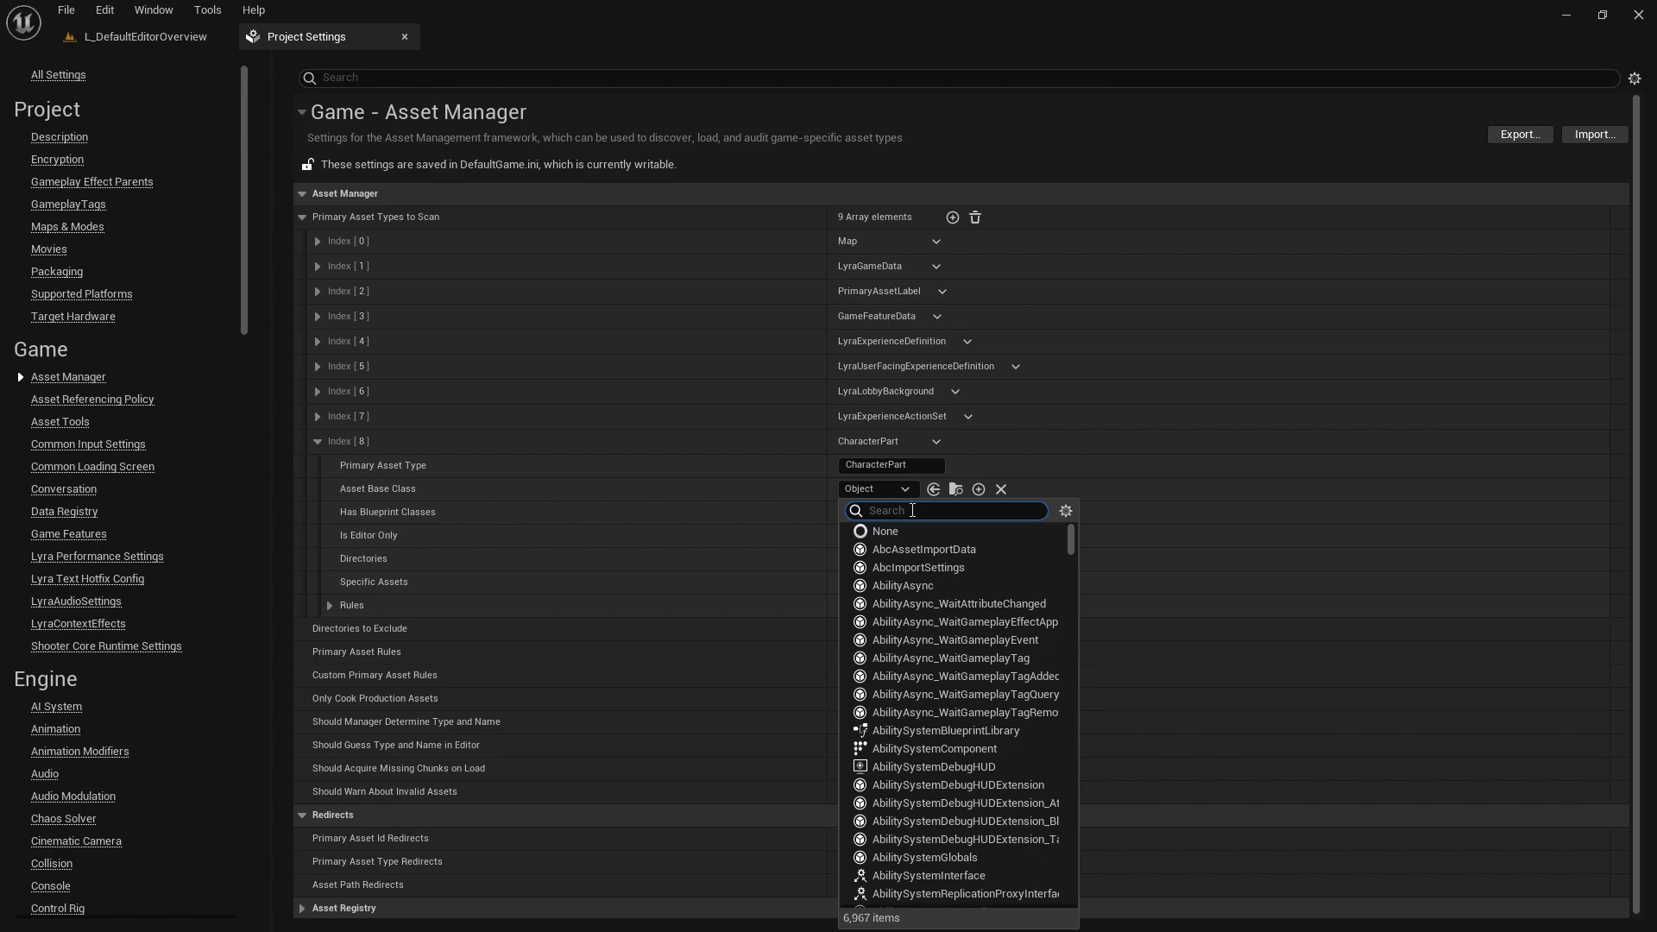
pyautogui.write('characterpart')
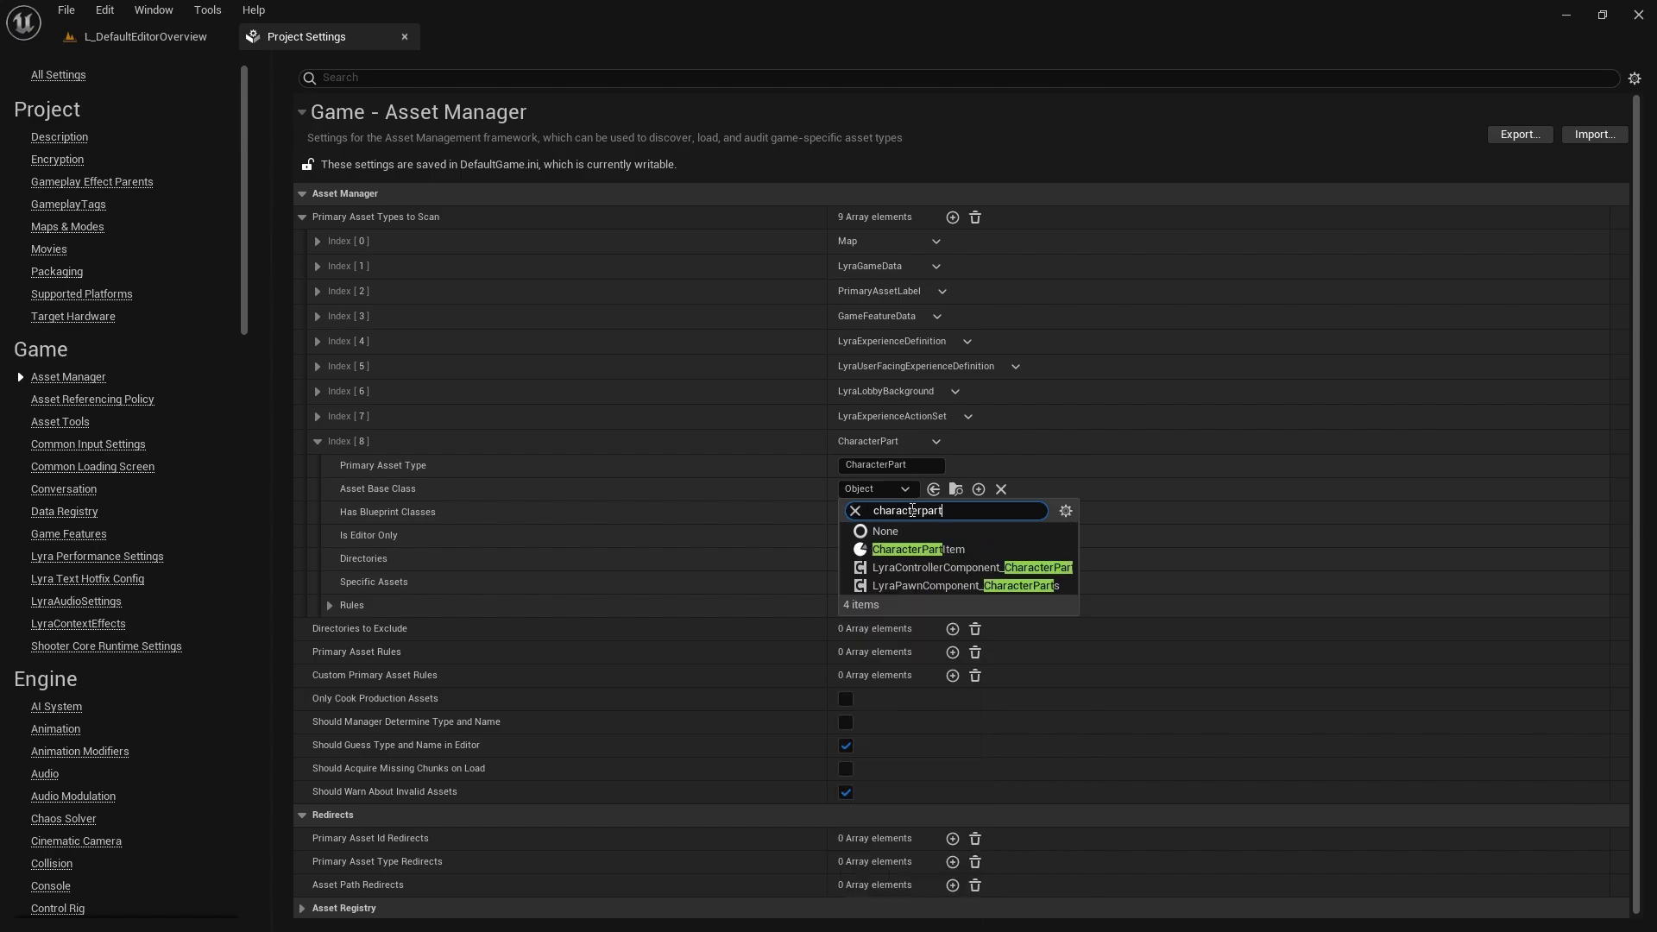
pyautogui.click(938, 550)
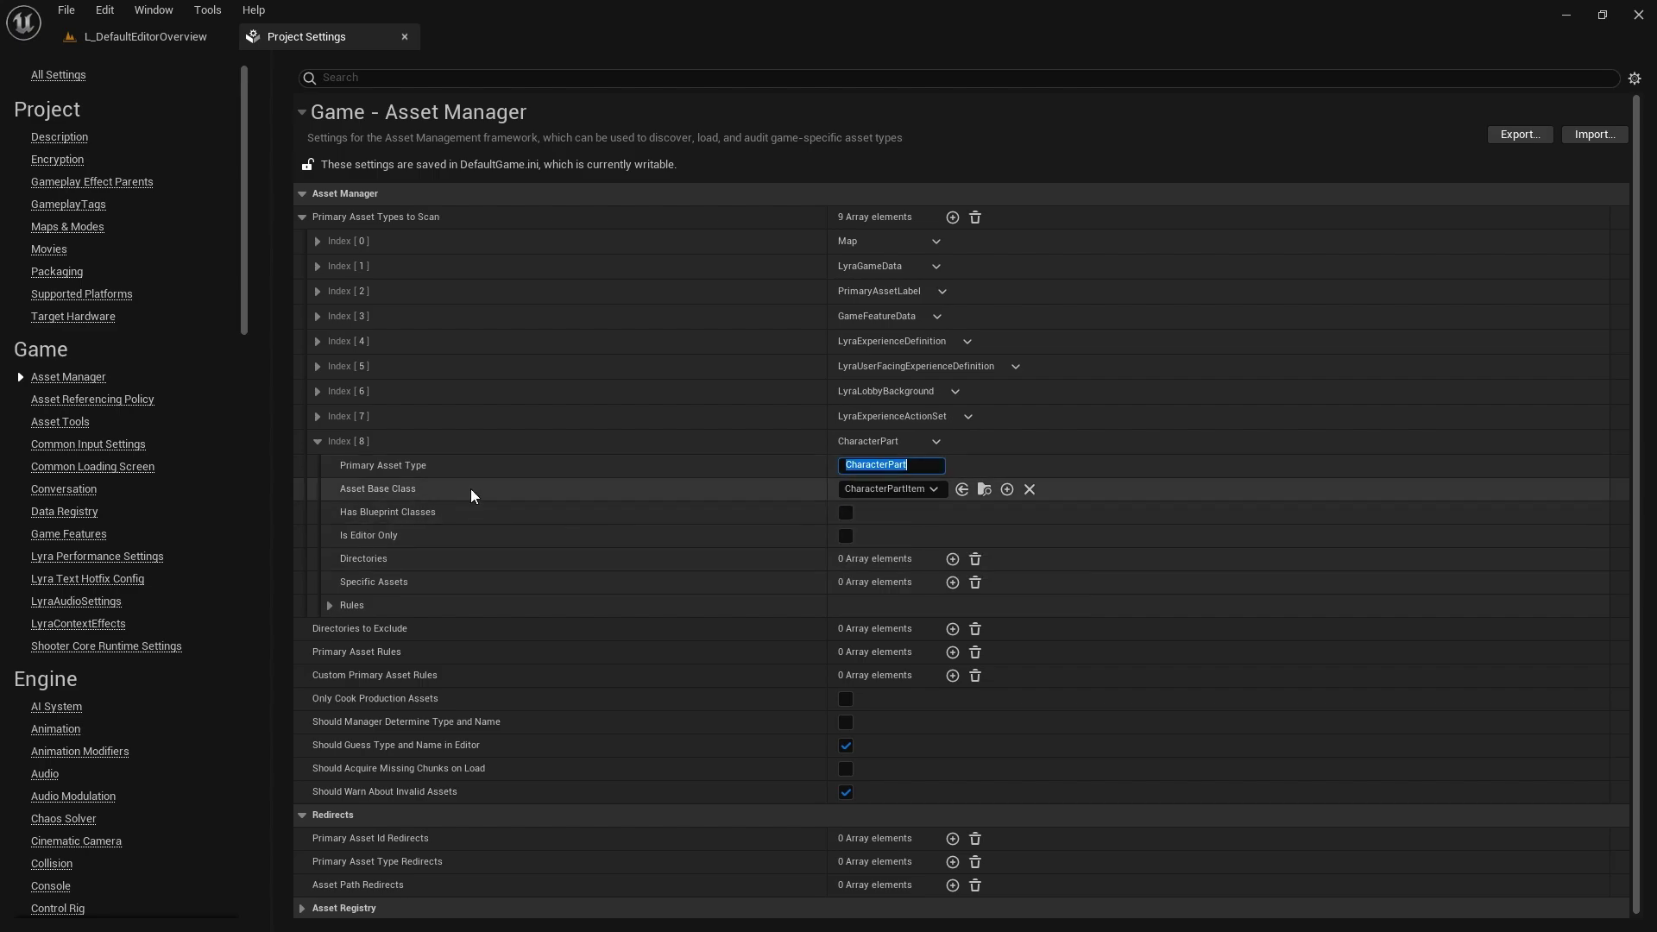
pyautogui.click(680, 480)
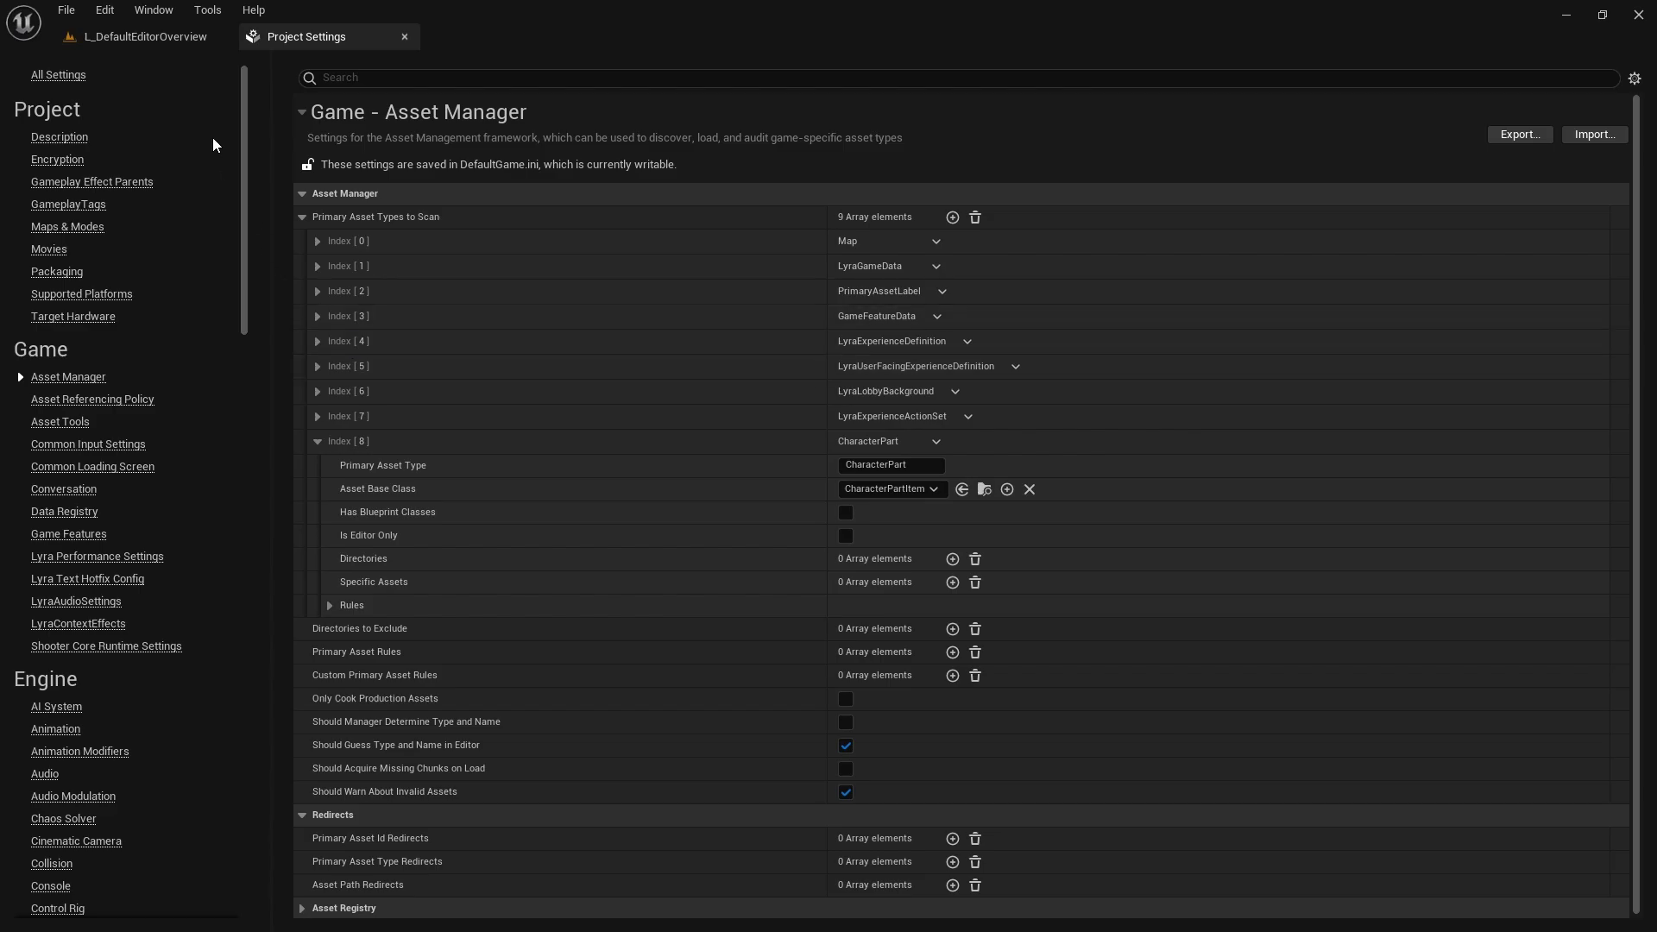
# Return to the L_DefaultEditorOverview level and create a folder named _DEV directly under Content.
pyautogui.click(164, 38)
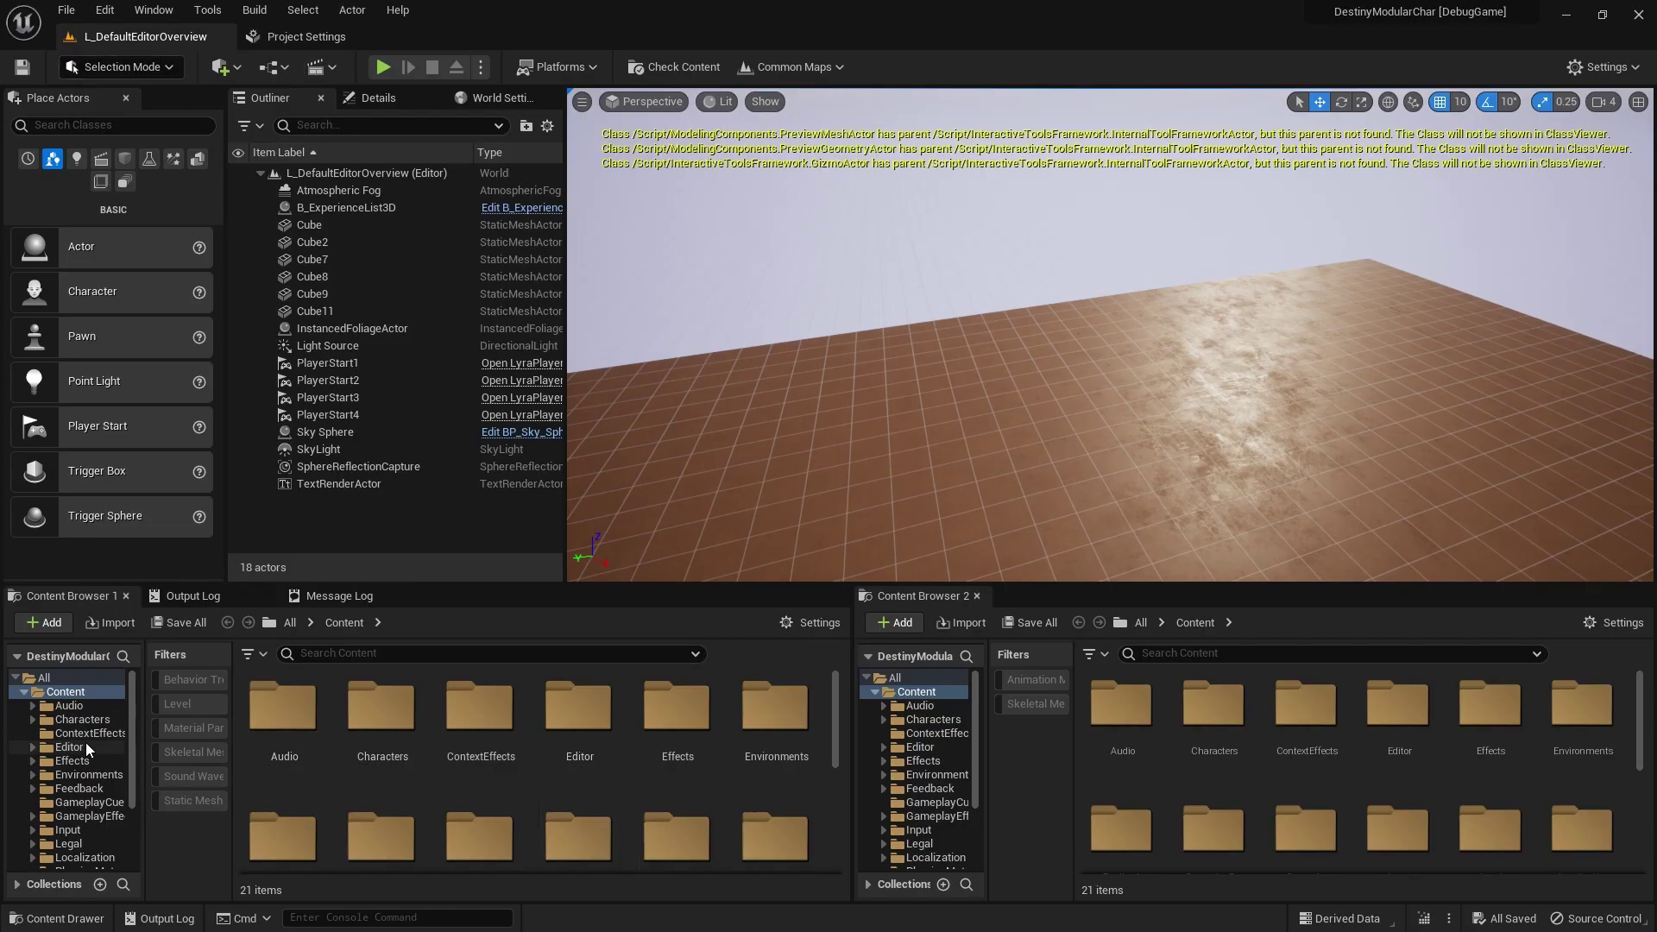
pyautogui.click(26, 693)
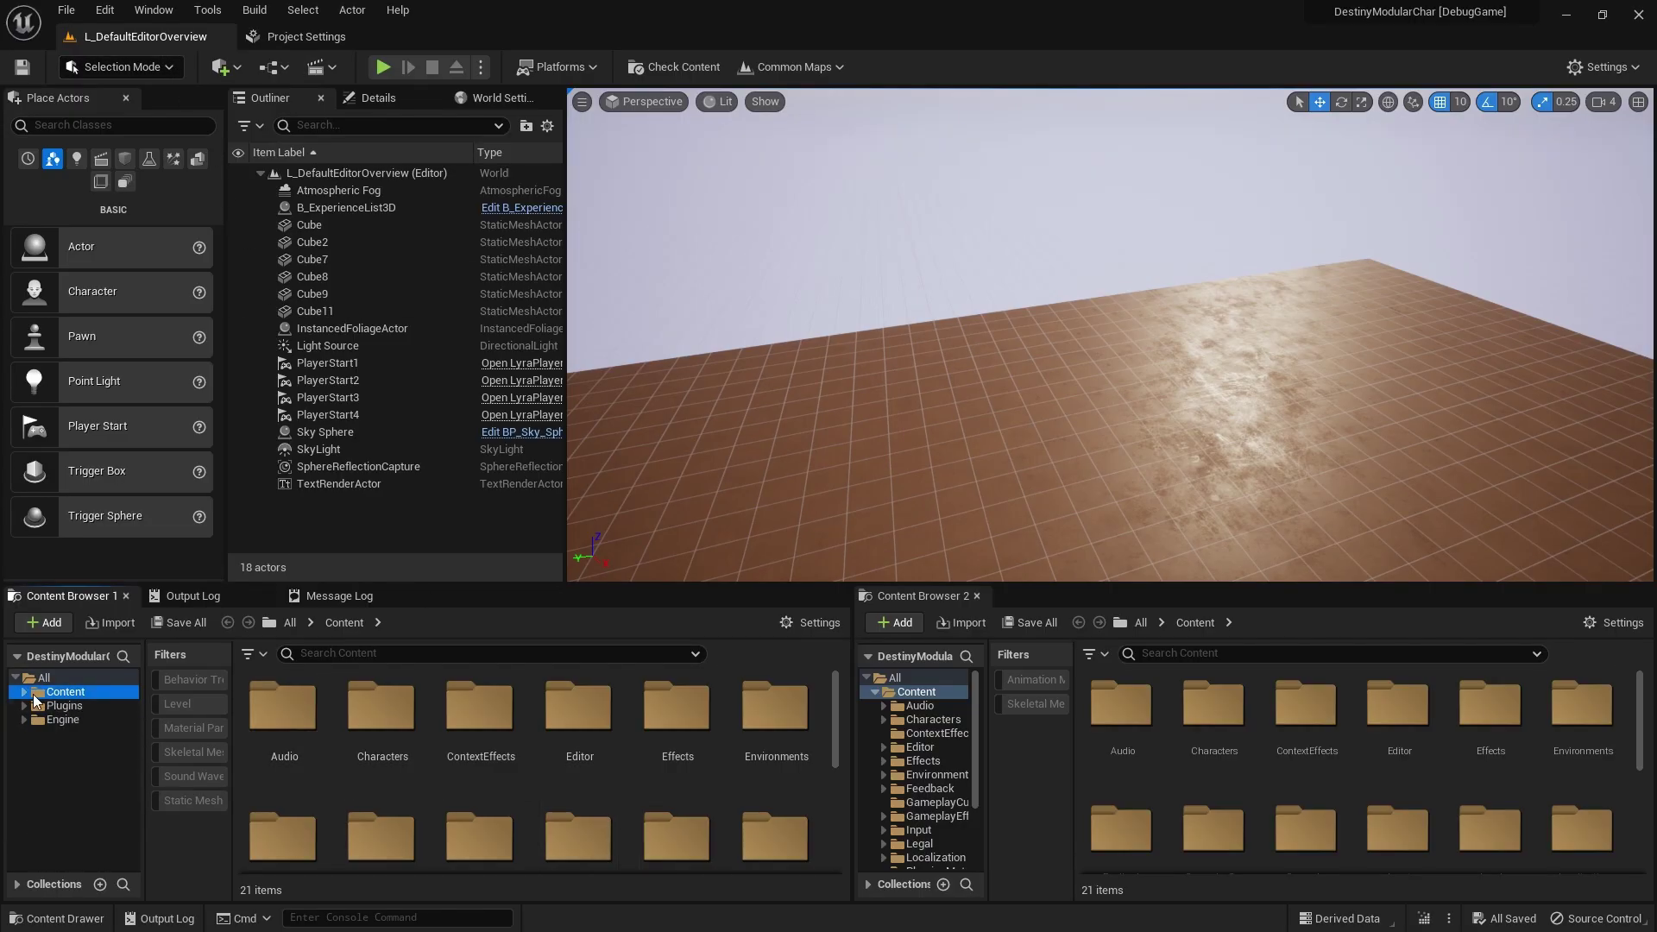
pyautogui.click(30, 692)
pyautogui.rightClick(86, 694)
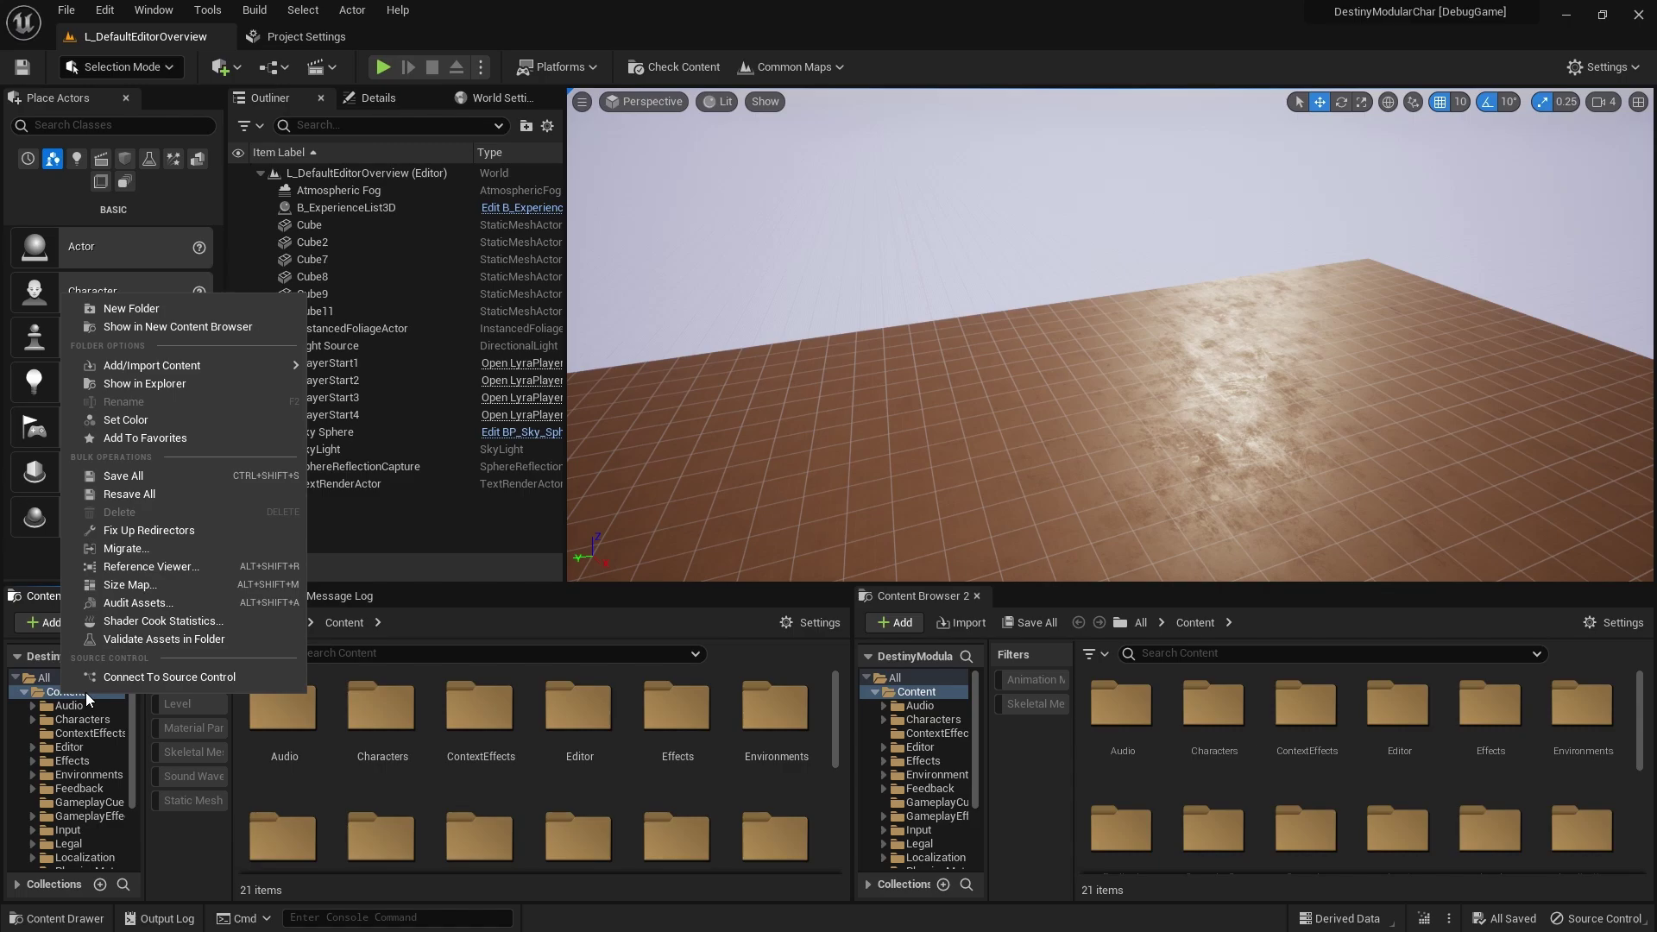
pyautogui.click(154, 308)
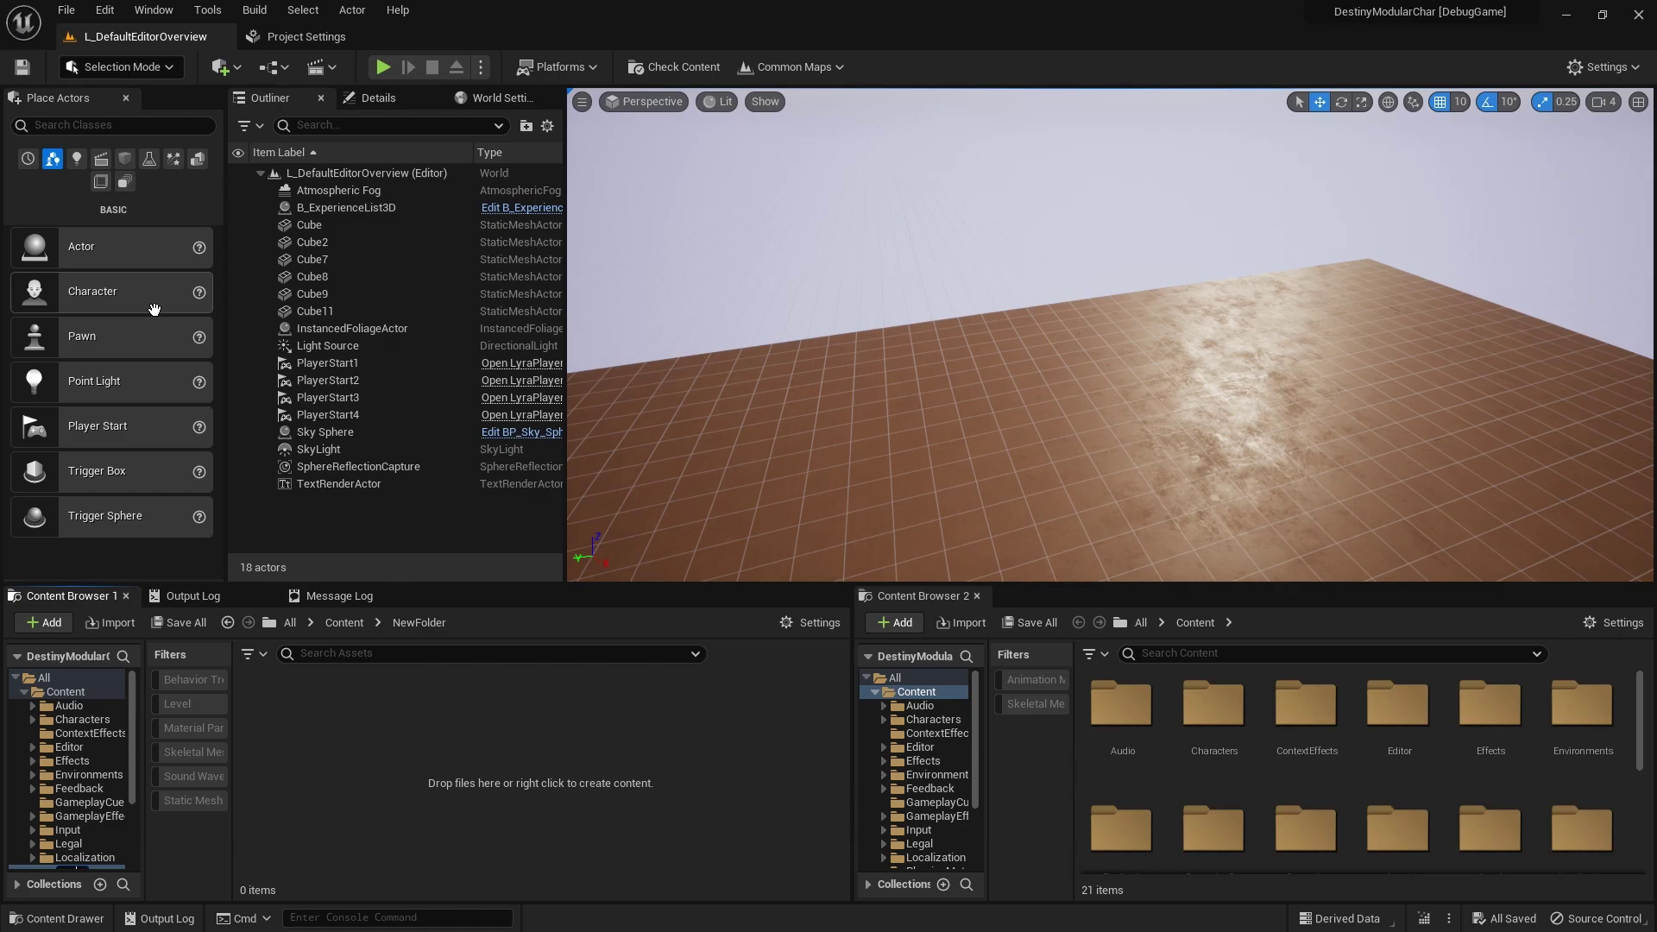
pyautogui.press('Return')
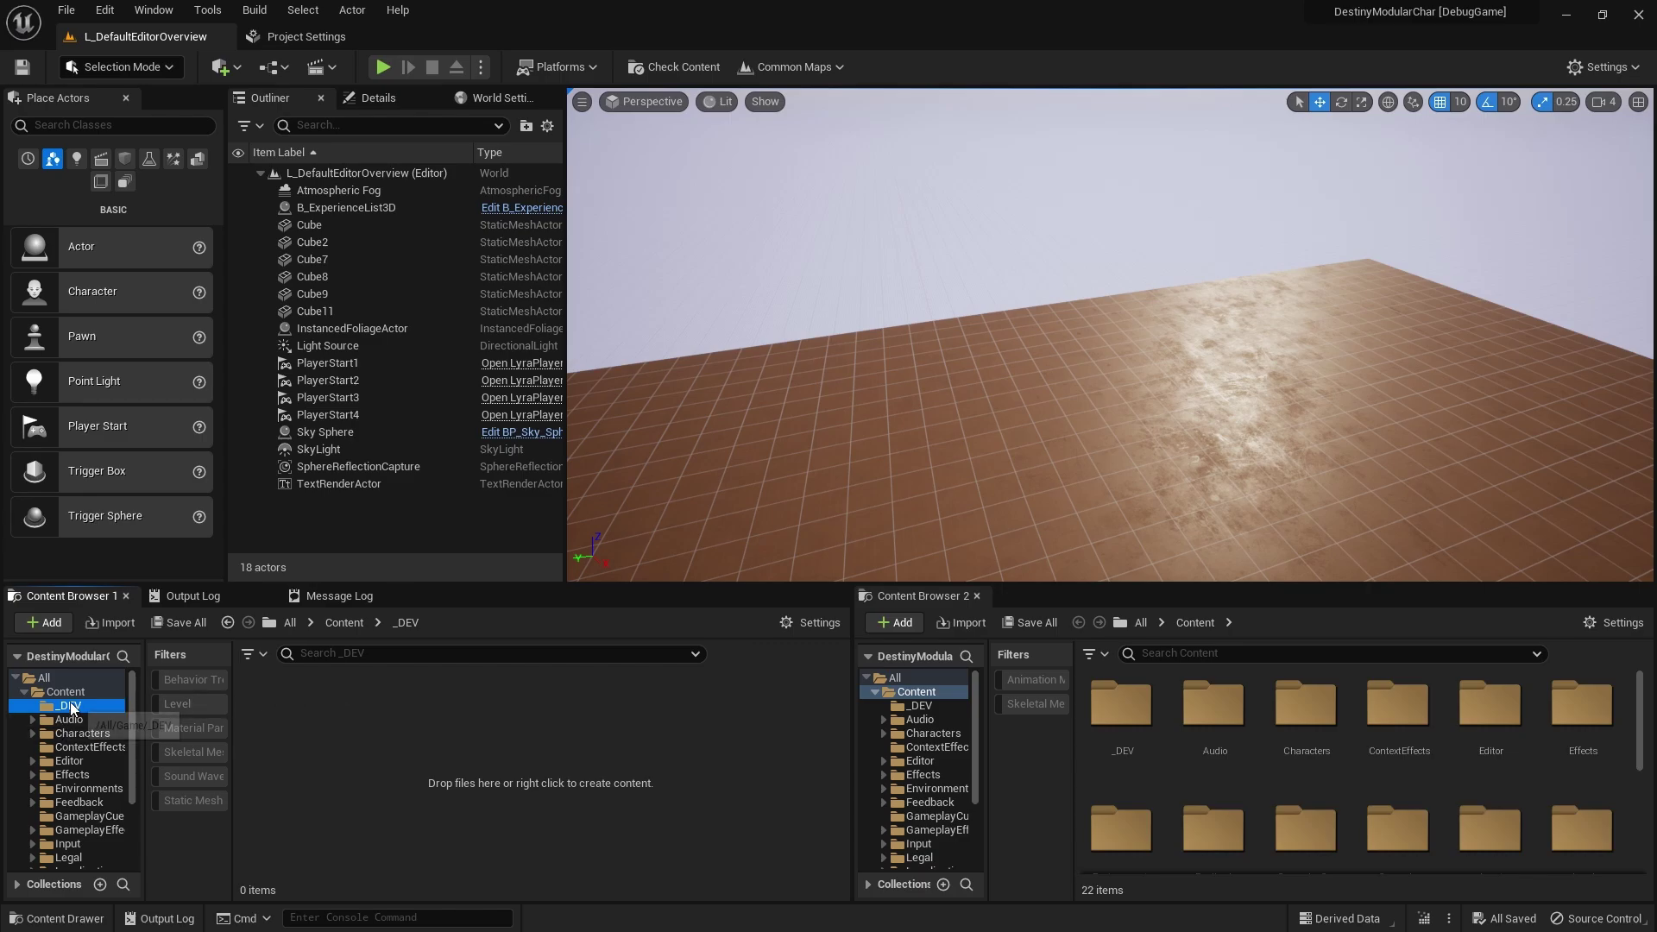
# Create a folder named Parts inside the _DEV folder.
pyautogui.rightClick(303, 698)
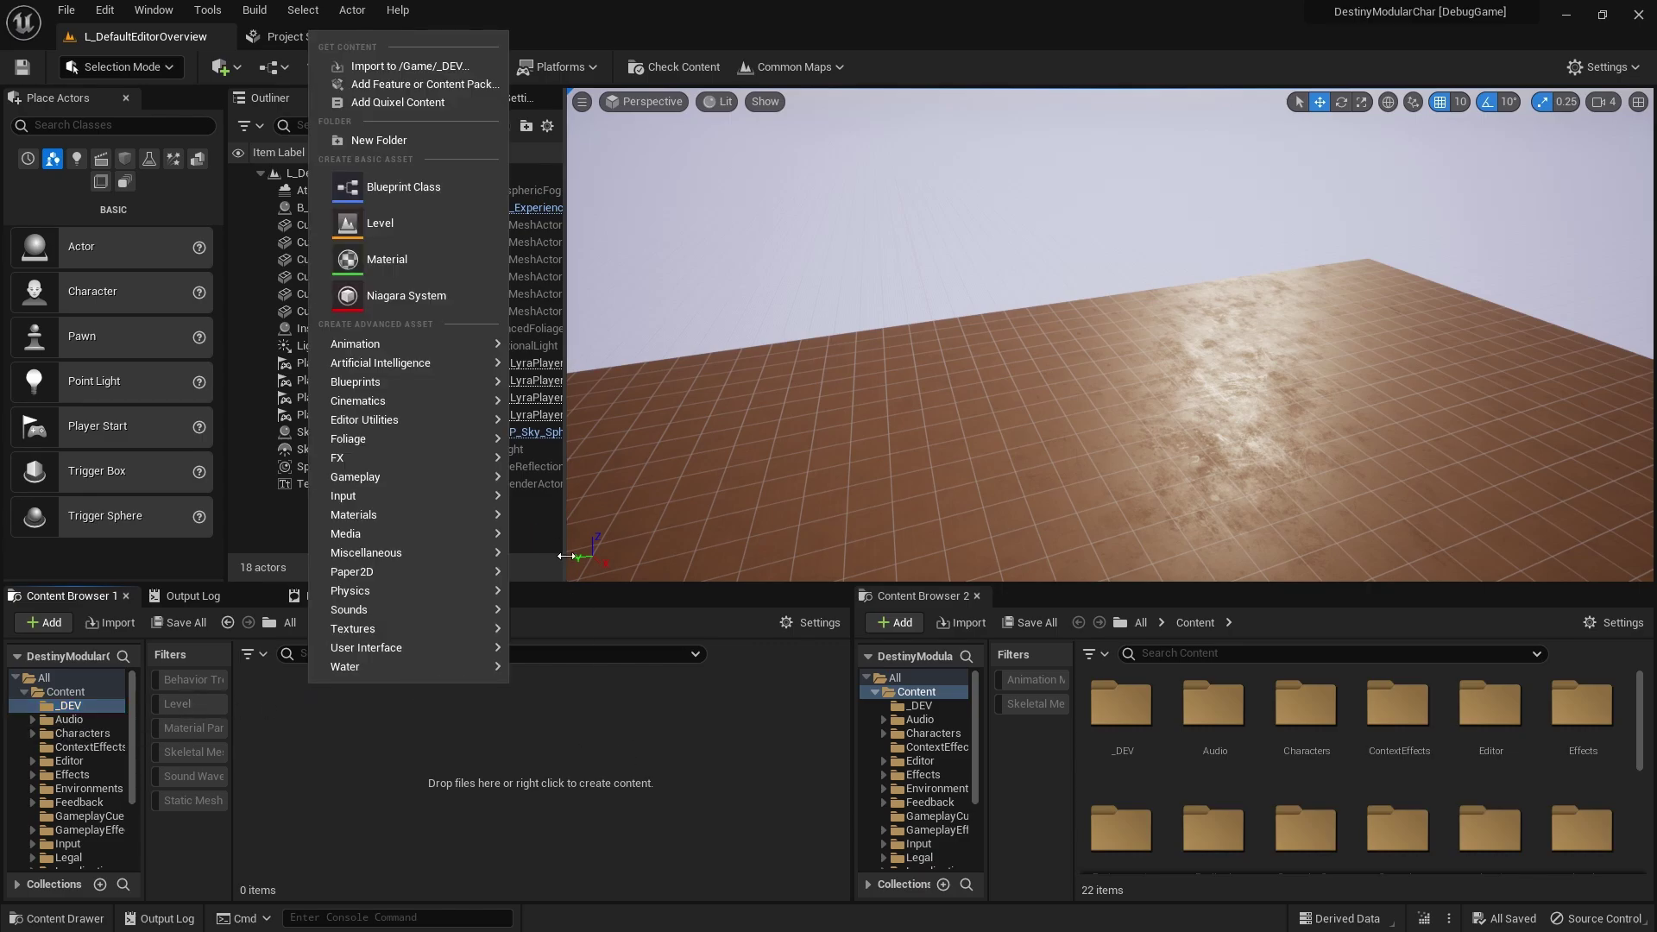
pyautogui.click(416, 143)
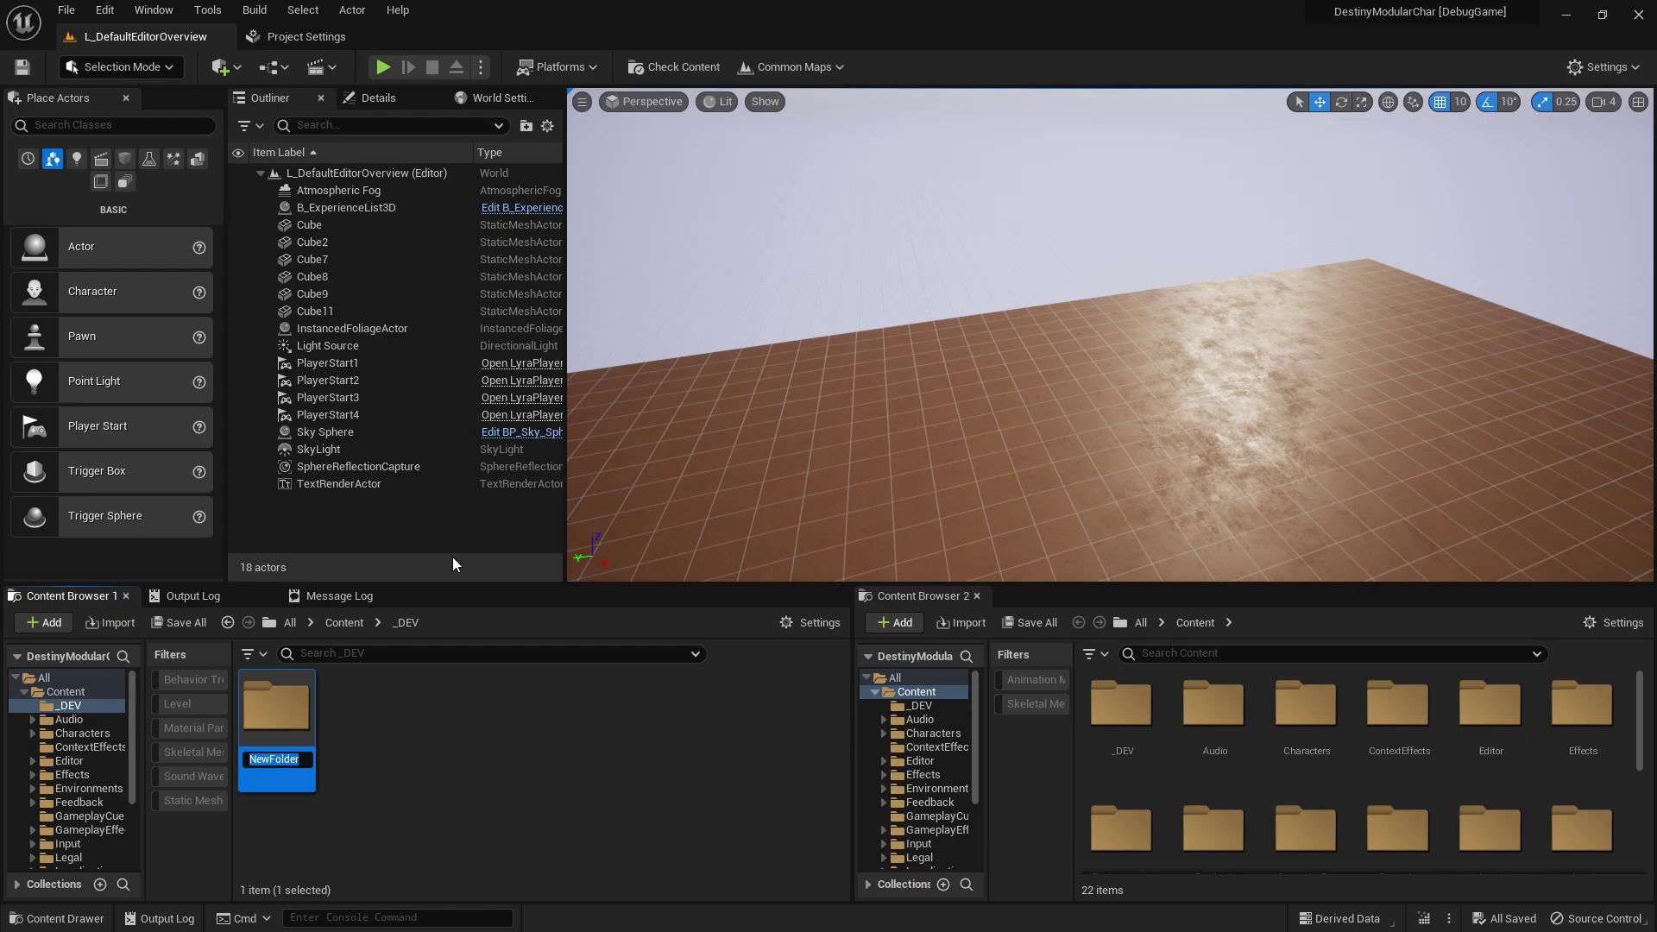
pyautogui.write('Parts')
pyautogui.press('Return')
# Create a folder named Male inside the Parts folder.
pyautogui.doubleClick(276, 706)
pyautogui.rightClick(298, 703)
pyautogui.click(359, 182)
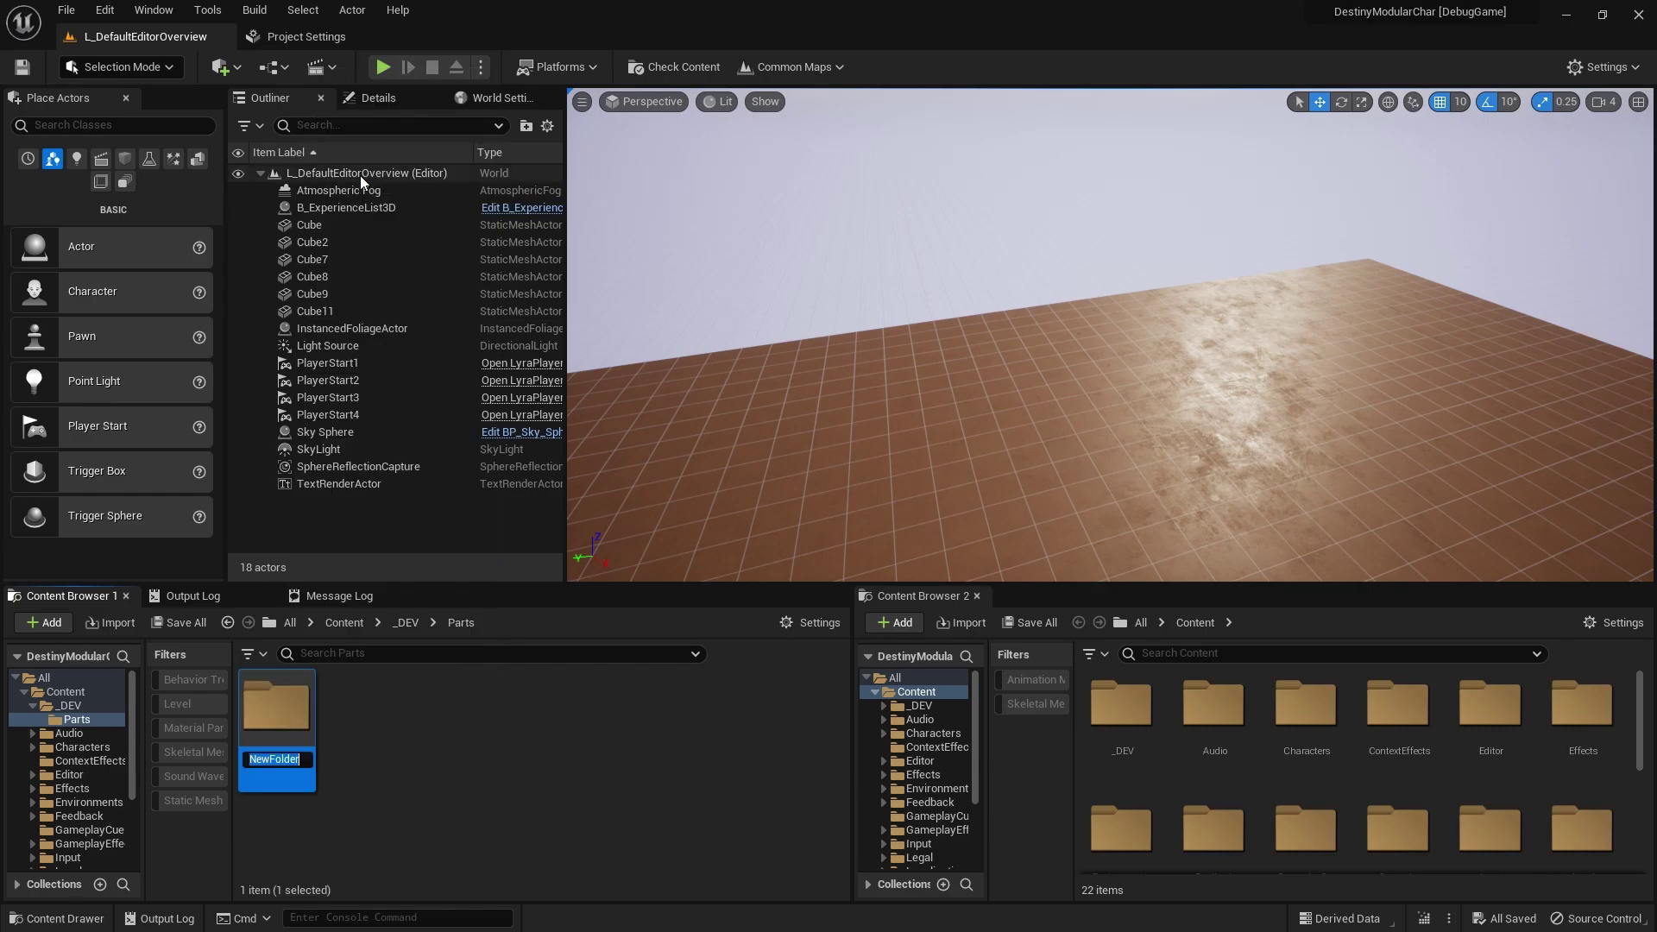
pyautogui.write('Male')
pyautogui.press('Return')
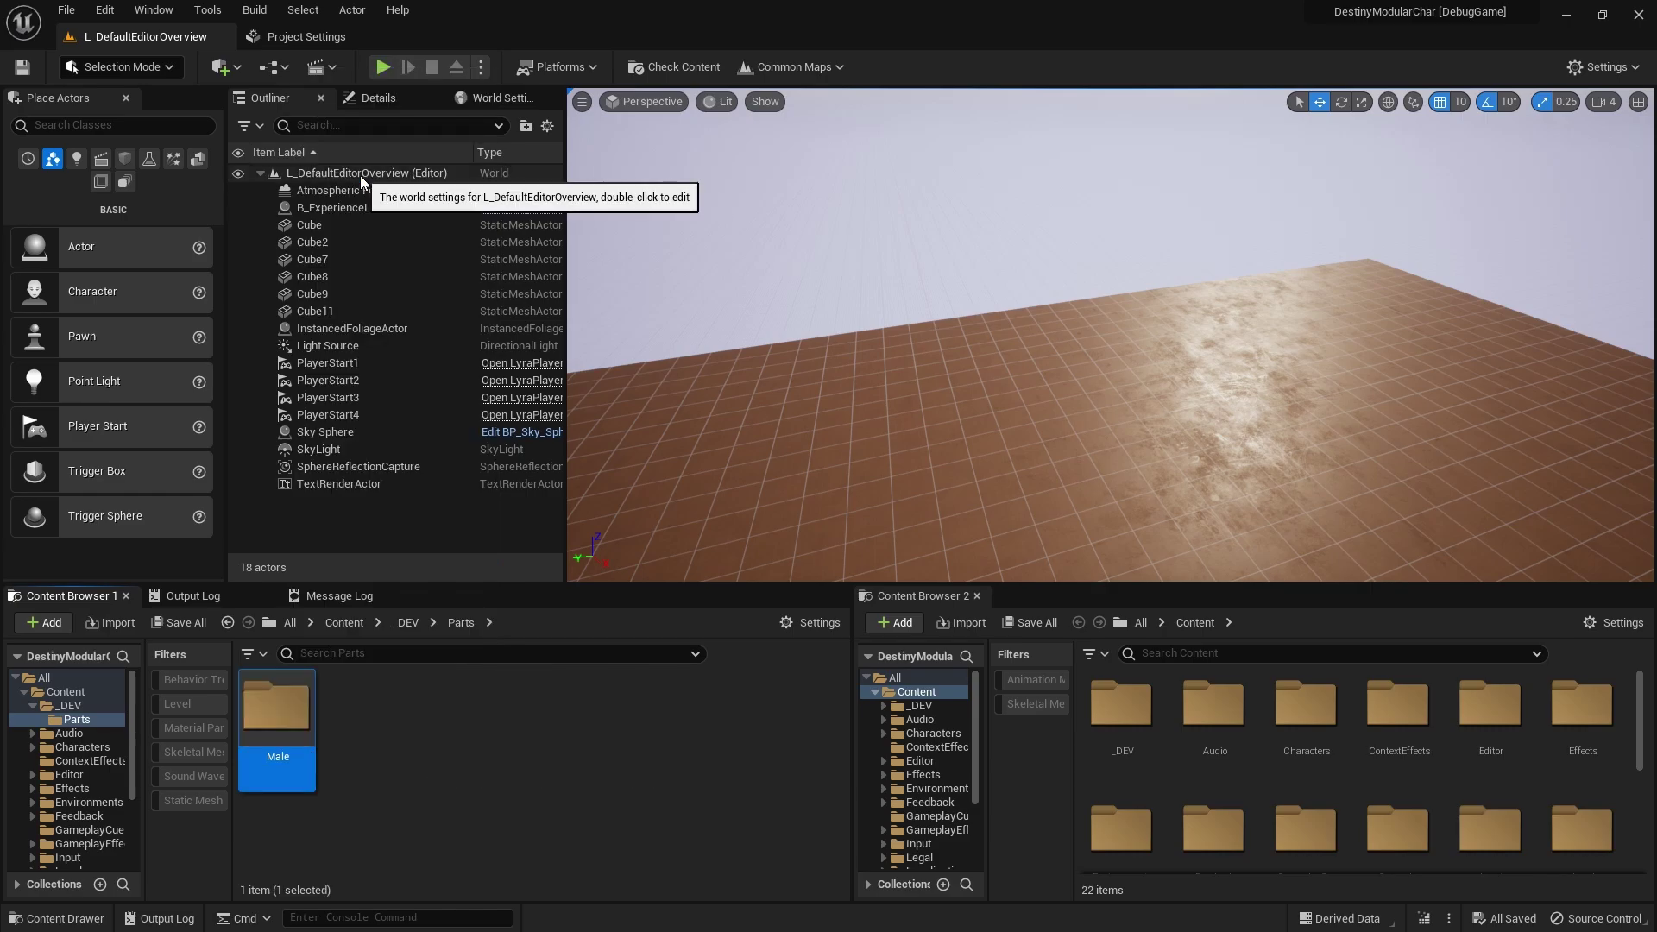
# Create a Data Asset of class CharacterPartItem in the Male folder and name it Part_Head_Male.
pyautogui.doubleClick(274, 710)
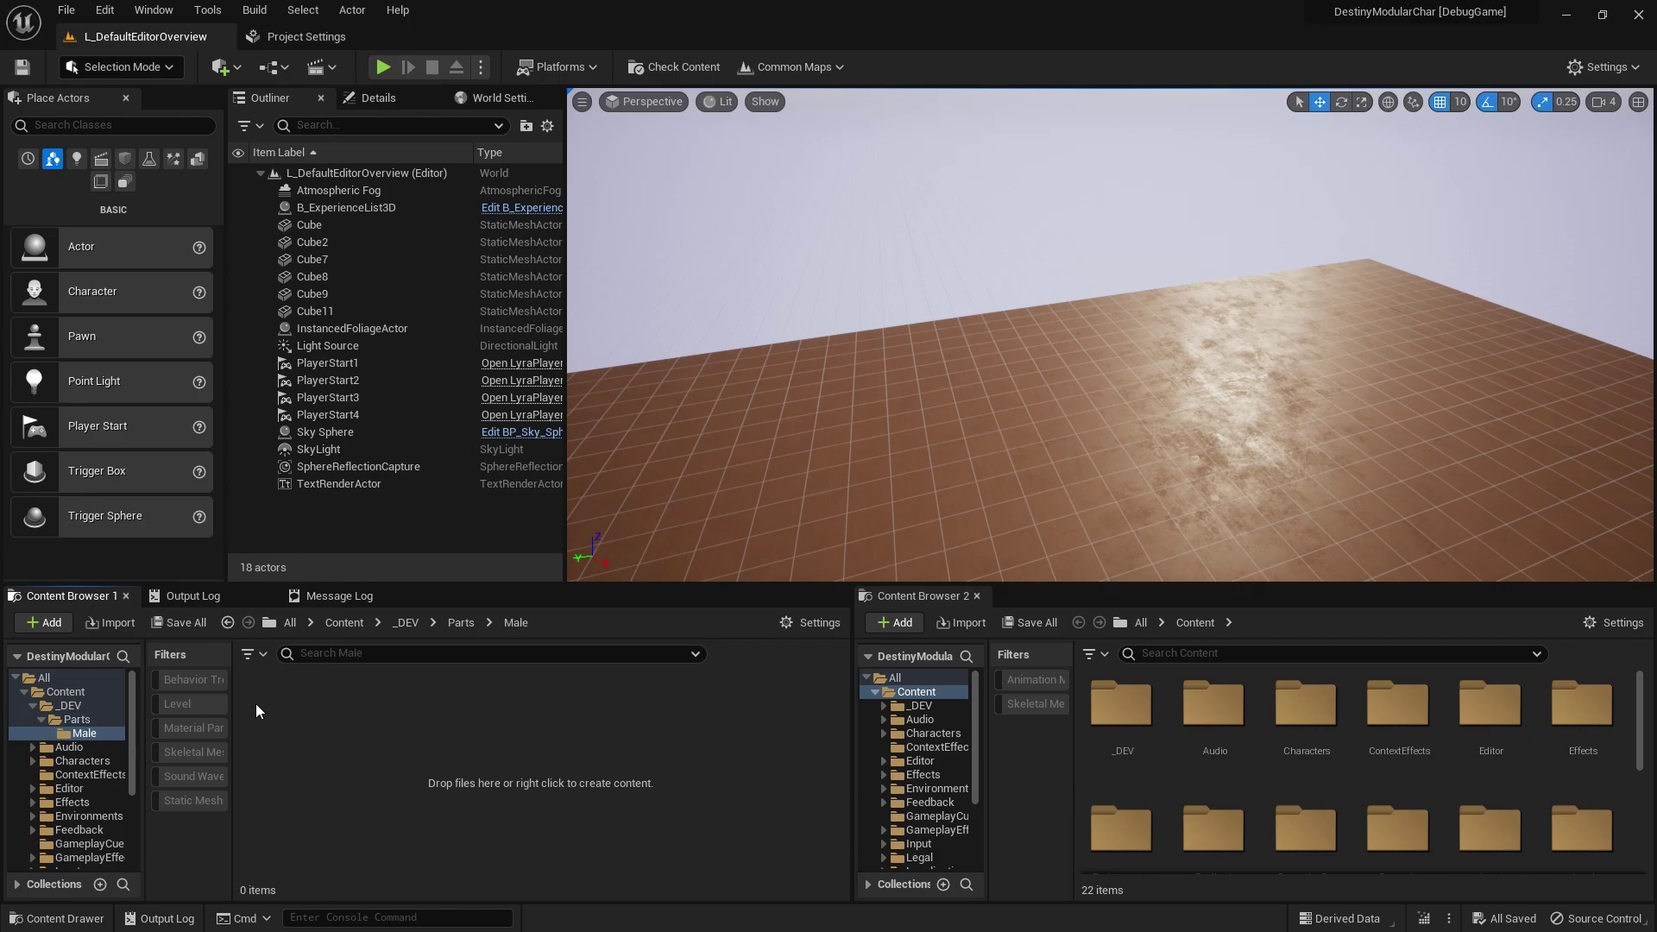
pyautogui.rightClick(257, 707)
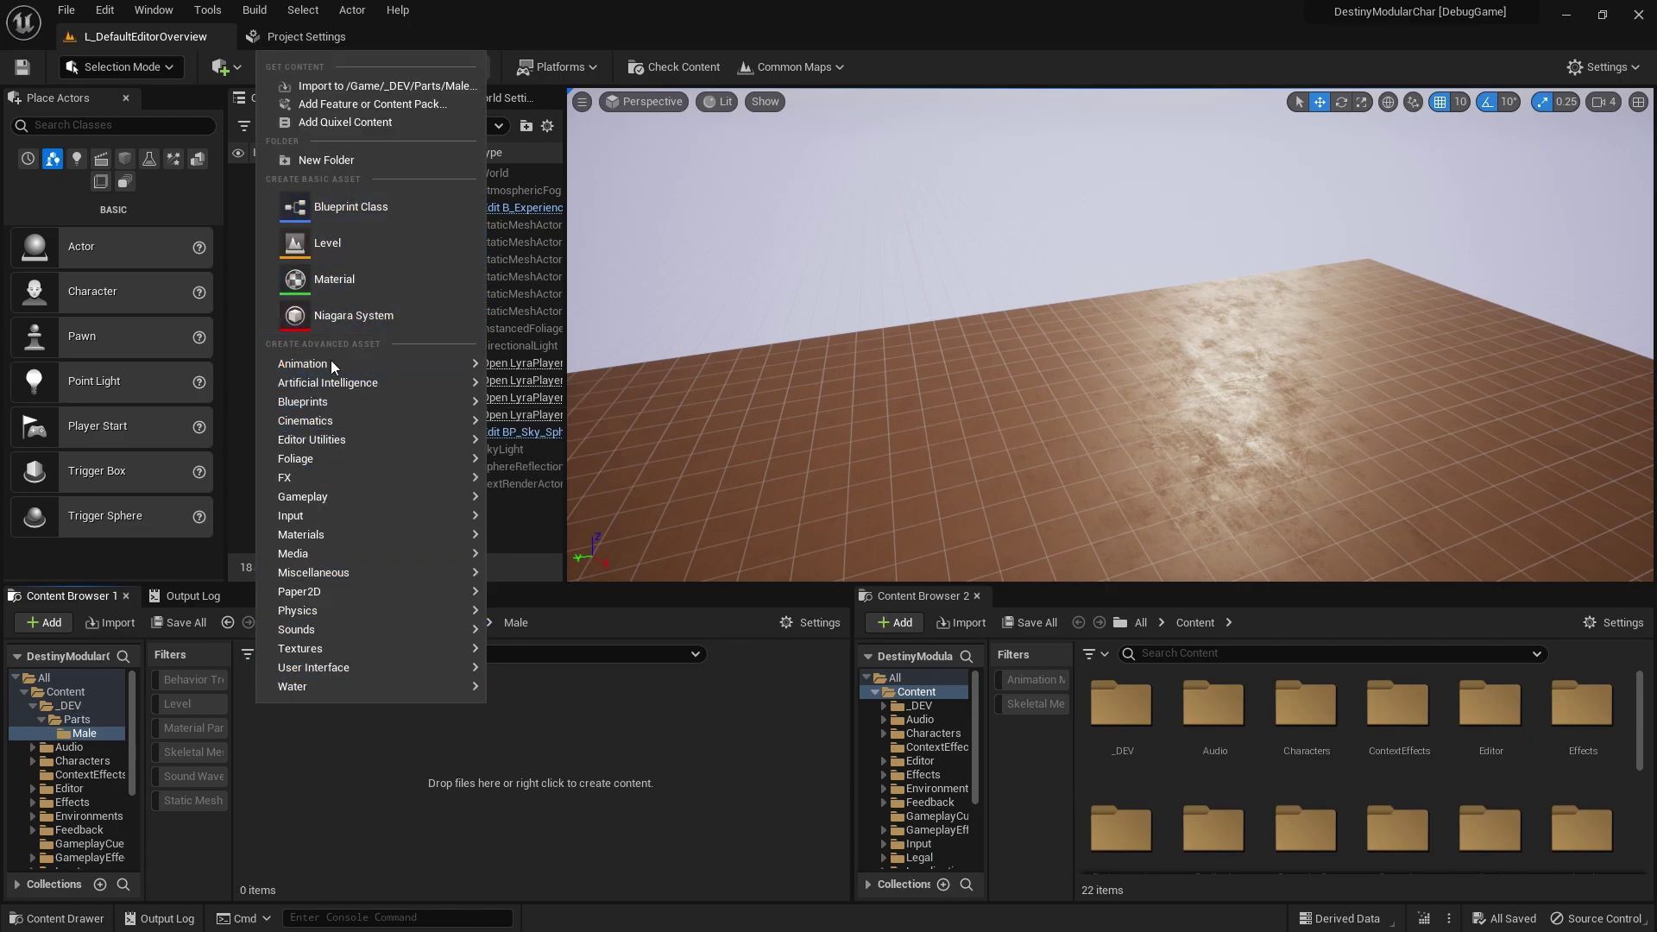
pyautogui.moveTo(326, 541)
pyautogui.moveTo(320, 572)
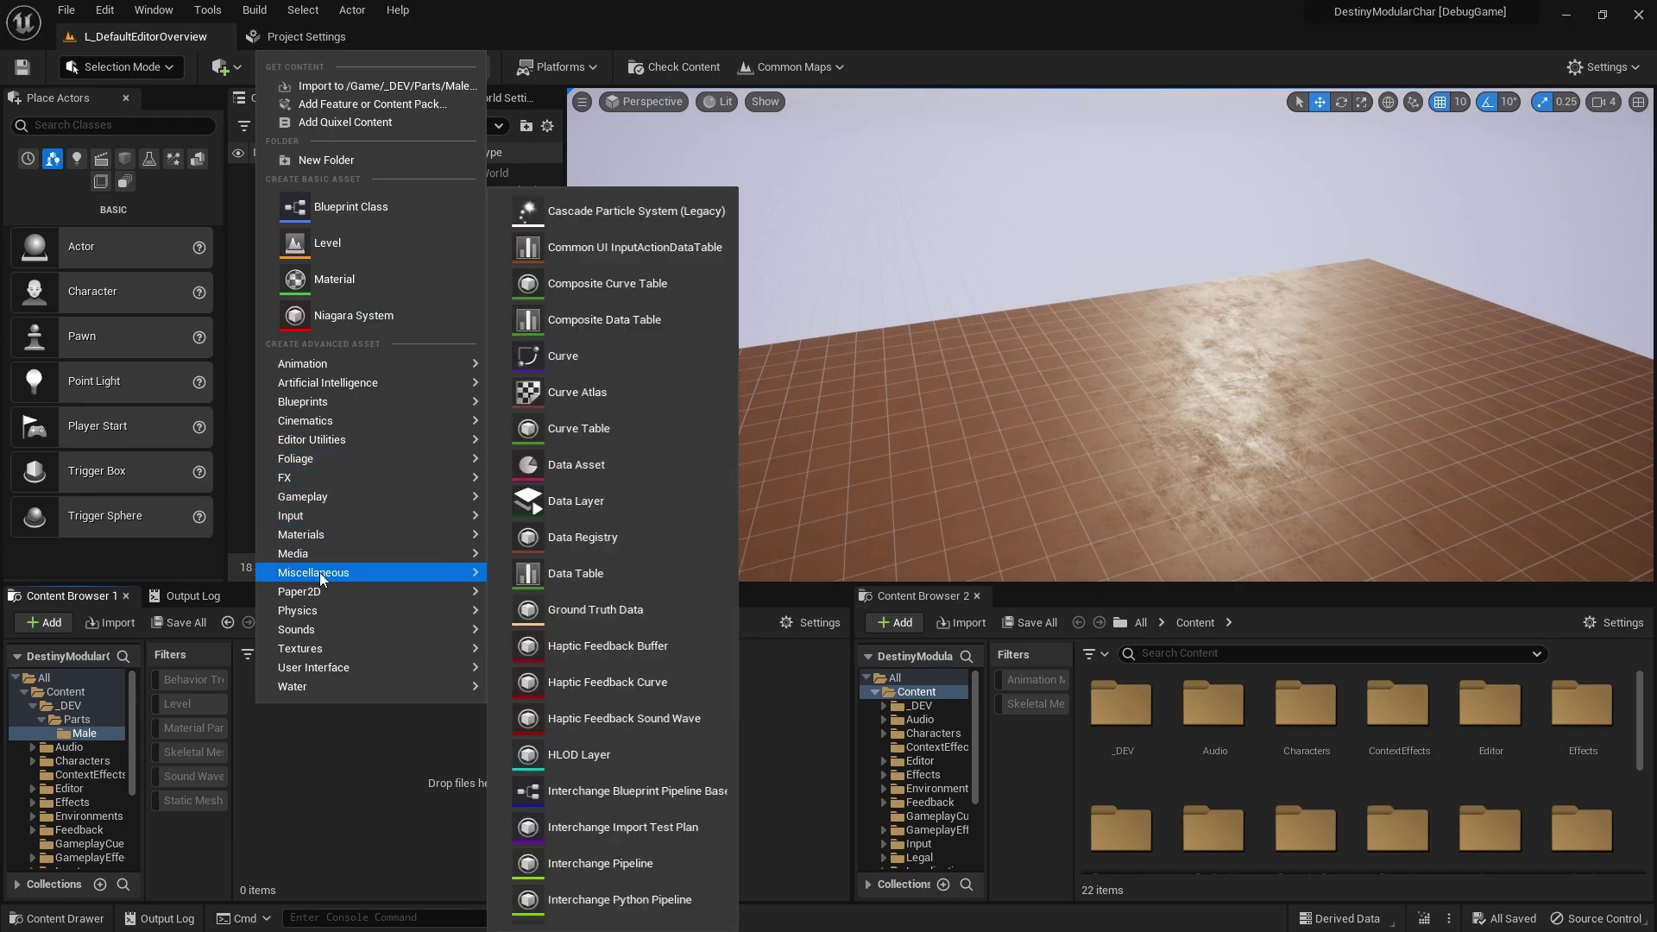
pyautogui.click(612, 475)
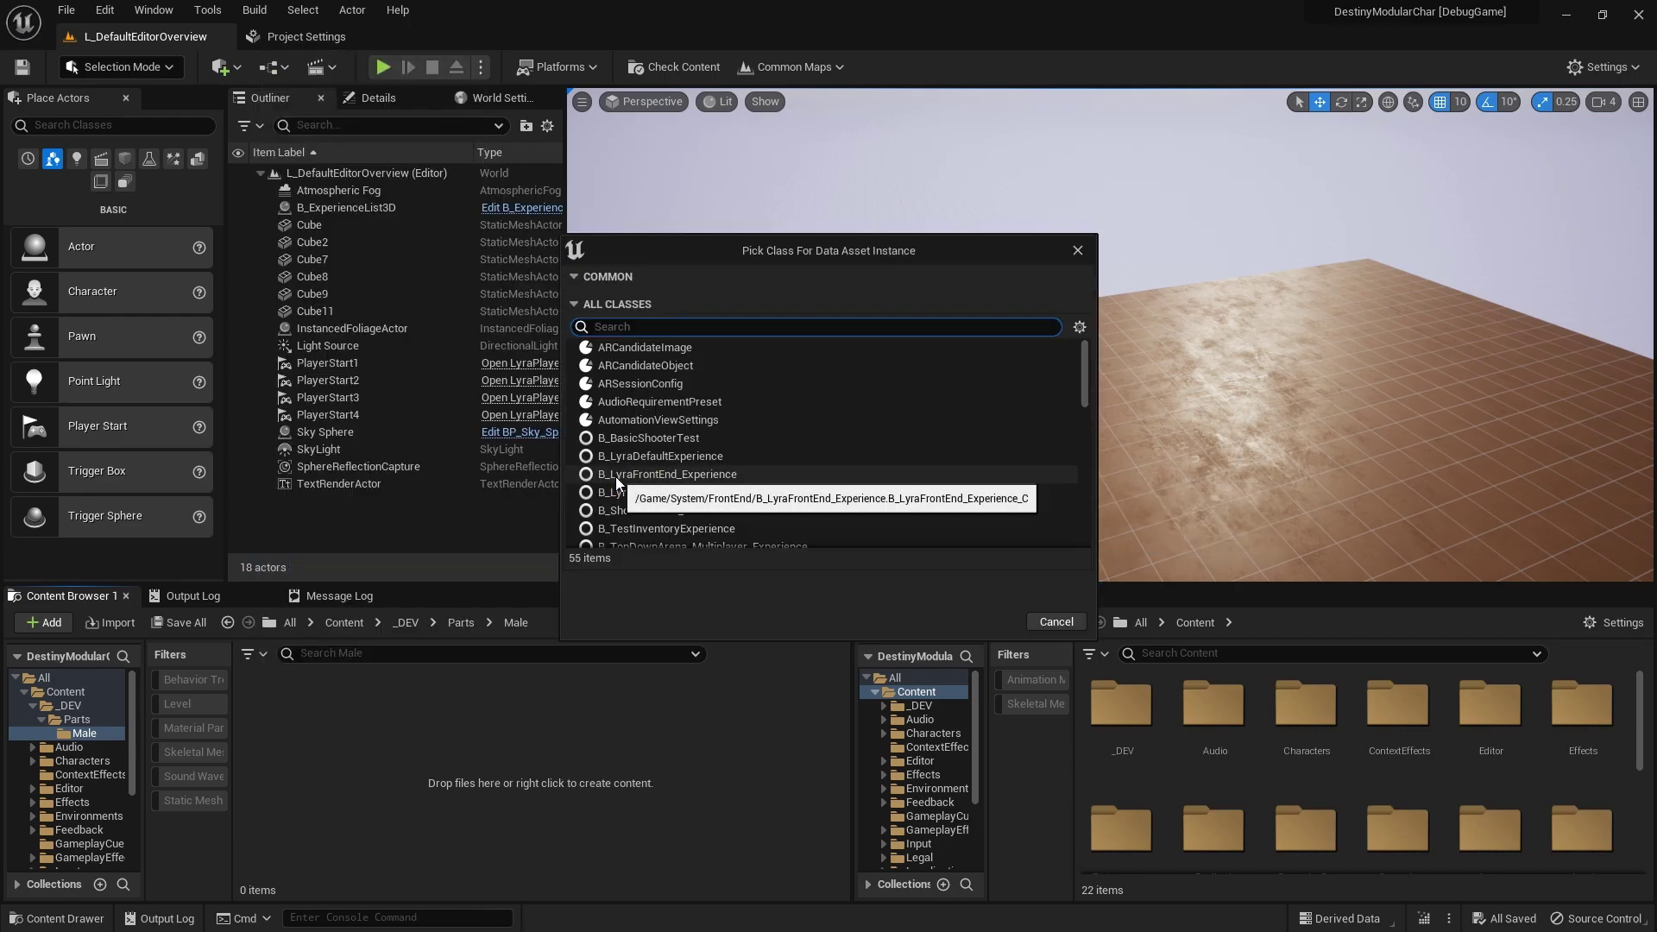
pyautogui.write('character')
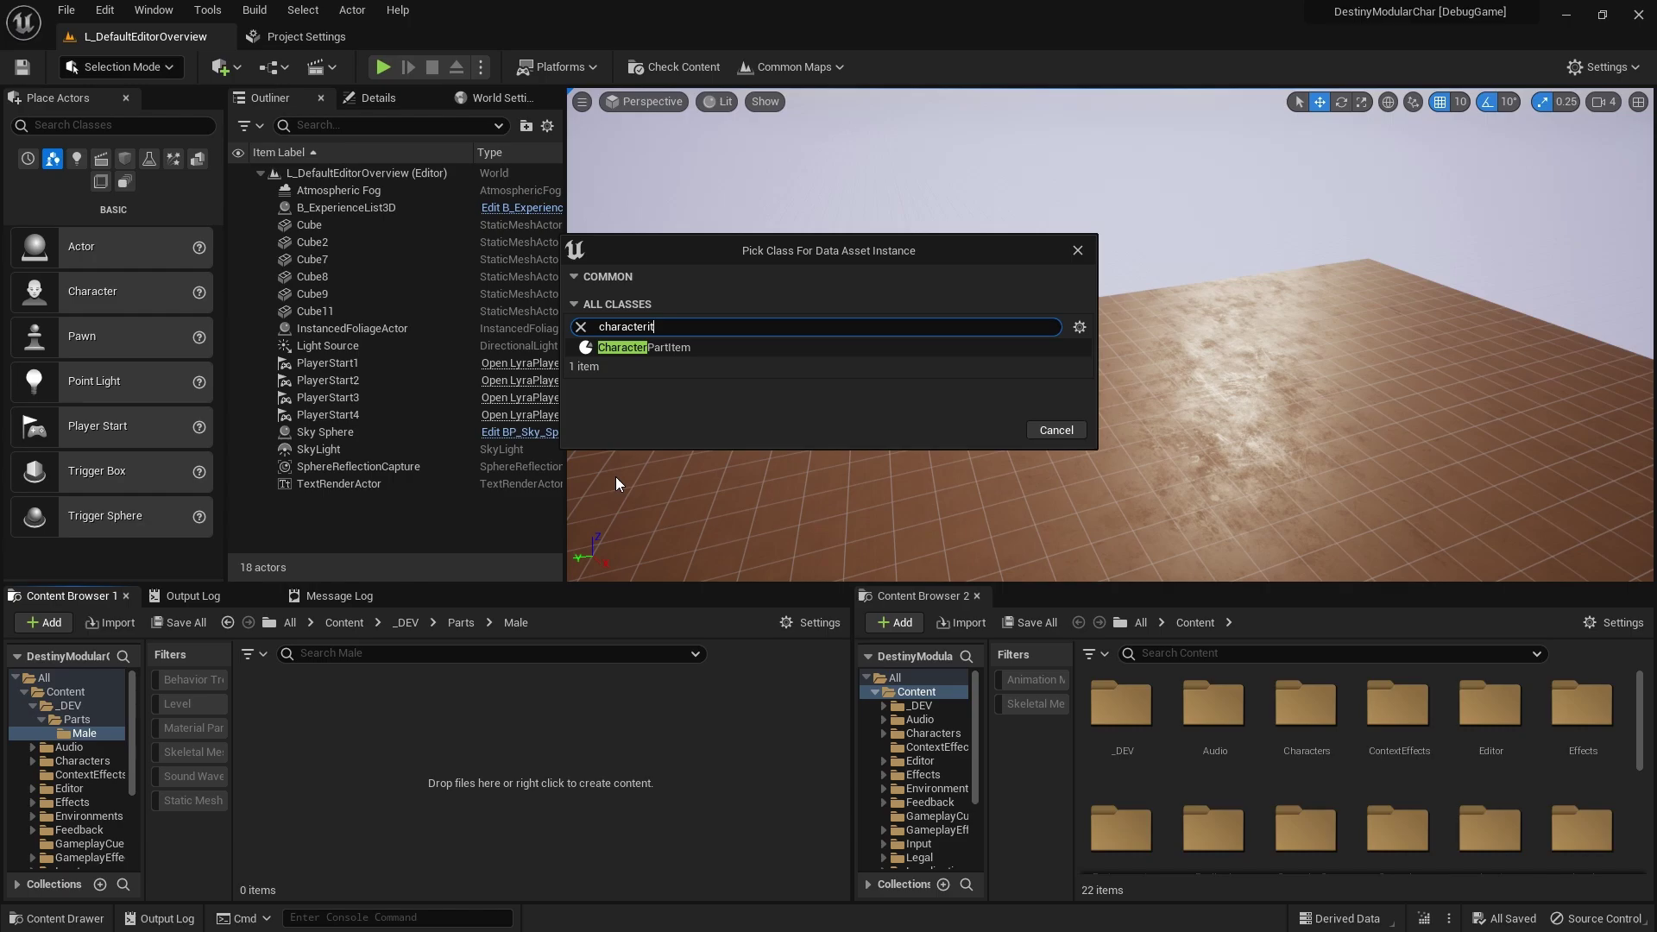
pyautogui.click(669, 347)
pyautogui.click(990, 430)
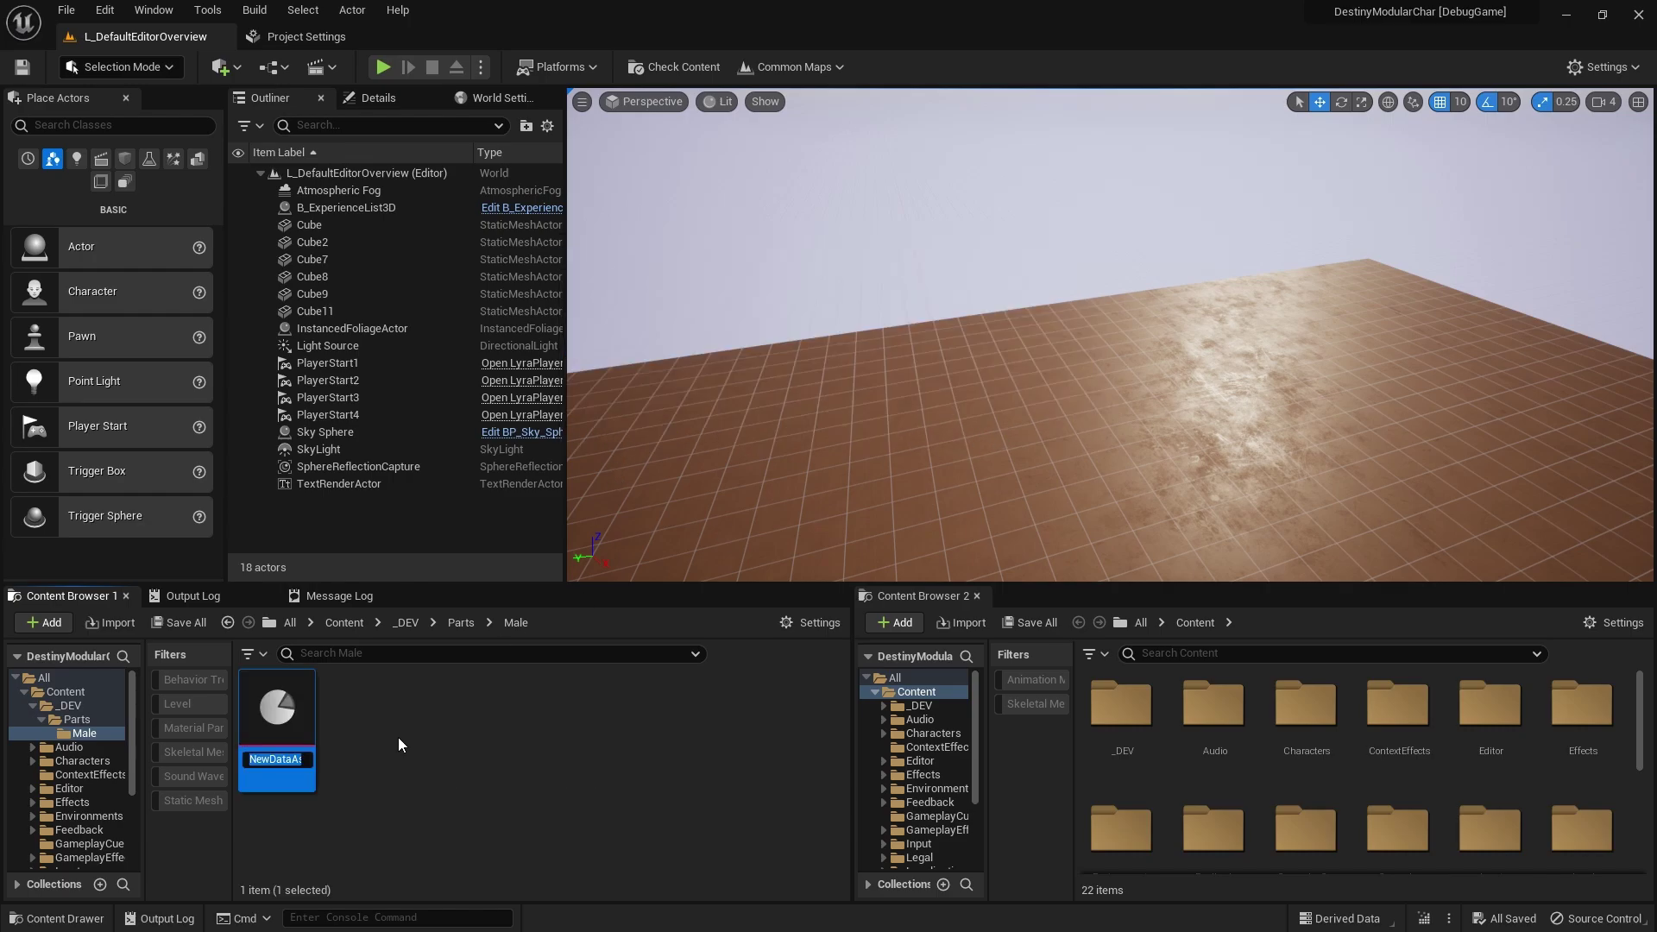
pyautogui.write('Part')
pyautogui.write('_Head_')
pyautogui.write('Male')
pyautogui.press('Return')
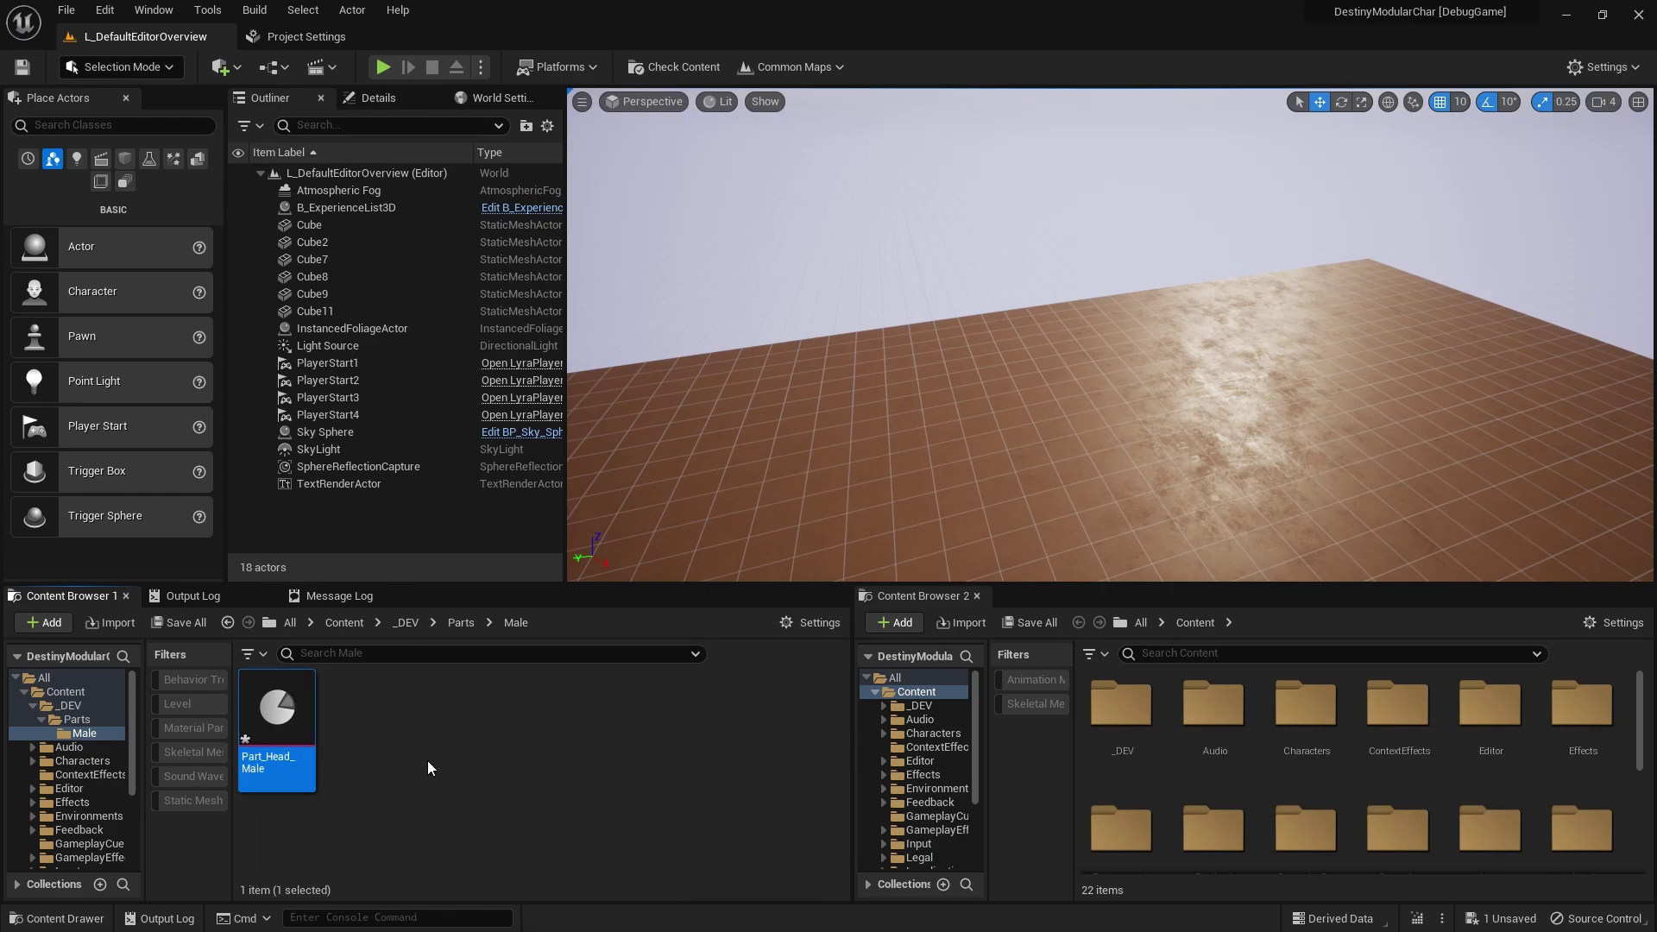
# Duplicate the Part_Head_Male data asset, keeping the suggested name for the copy.
pyautogui.hotkey('ctrl', 'd')
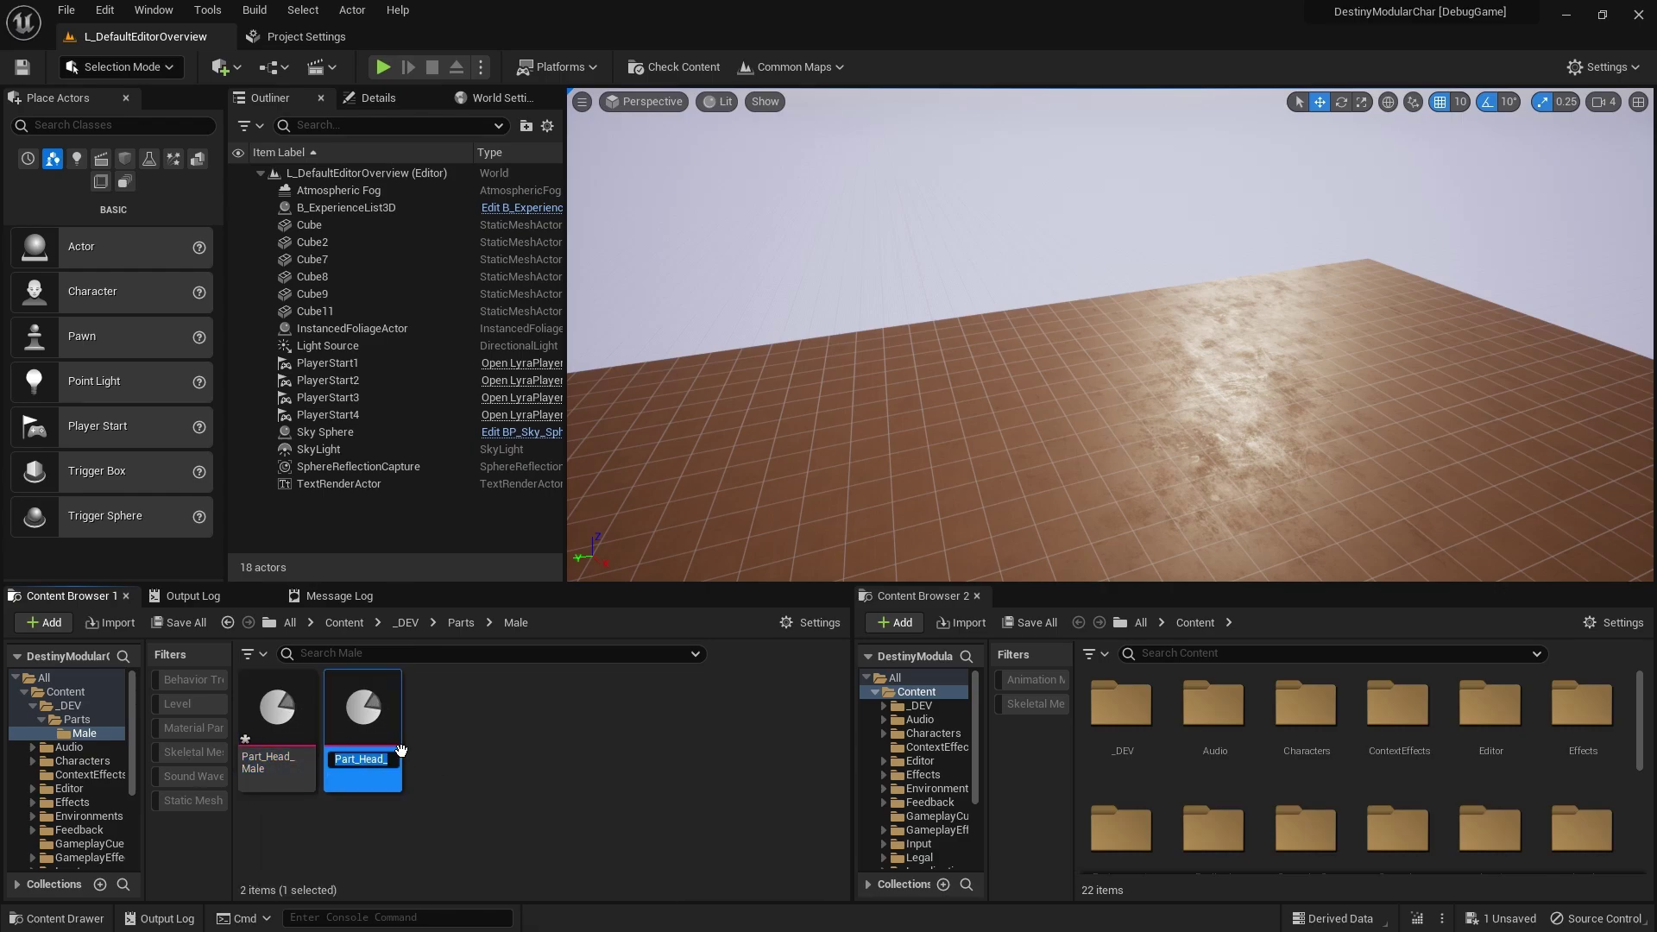
pyautogui.press('End')
pyautogui.press('BackSpace')
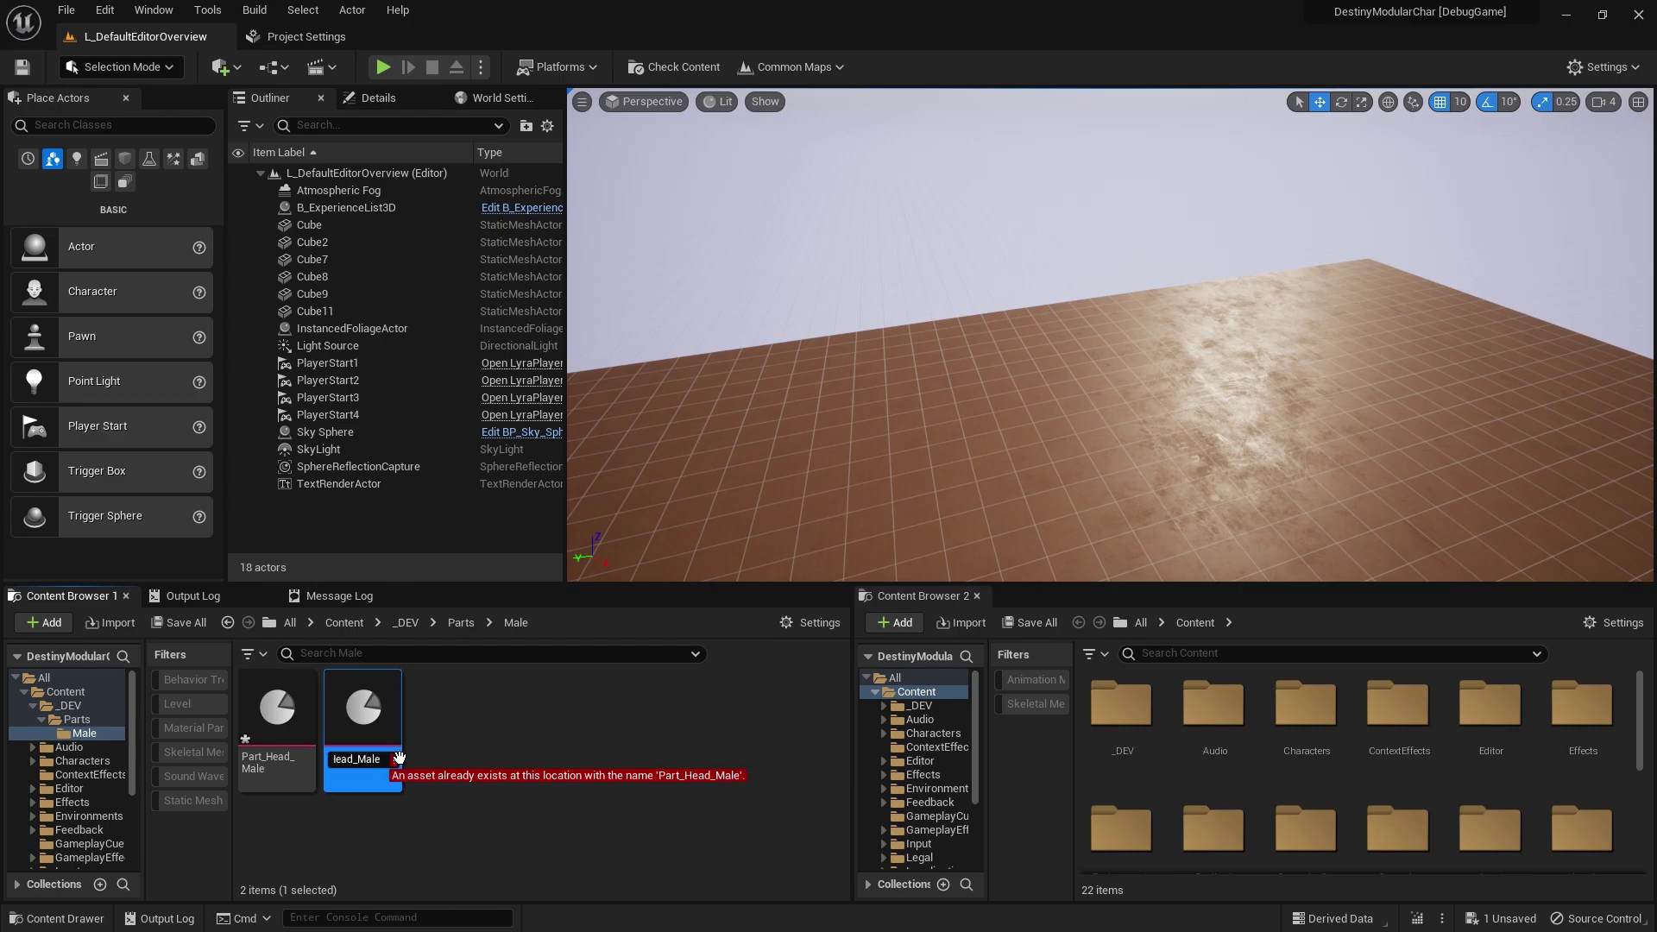
pyautogui.press('Return')
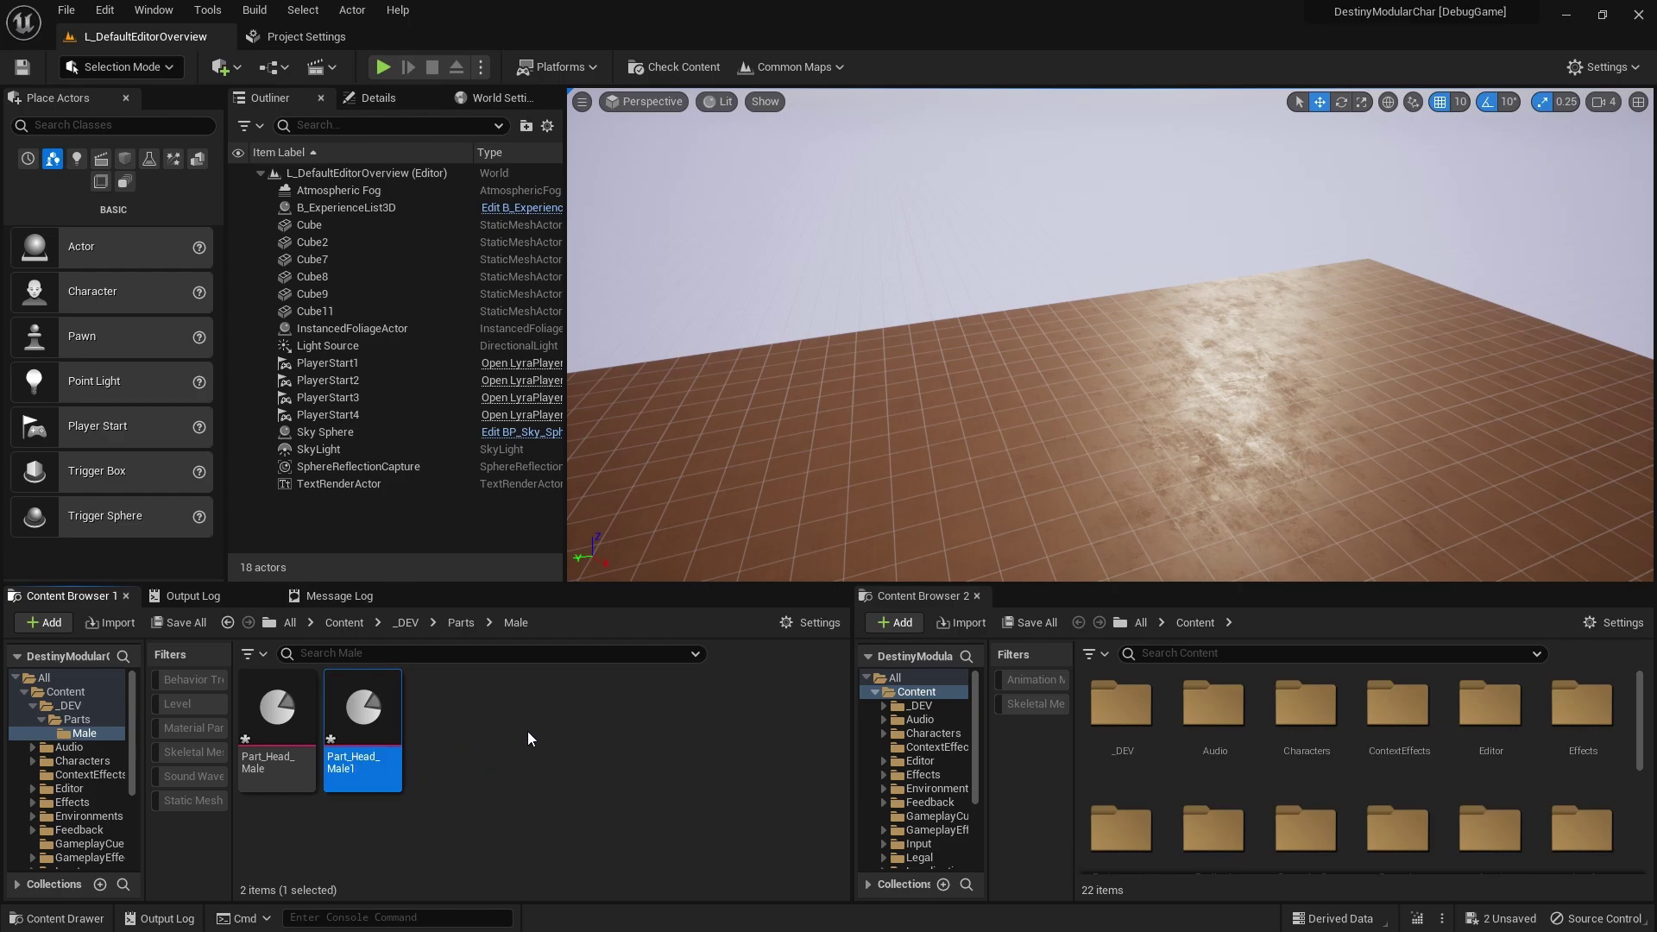
# Display the Male folder's assets as a list and rename the duplicated head asset to Part_Arms_Male.
pyautogui.click(804, 624)
pyautogui.click(898, 340)
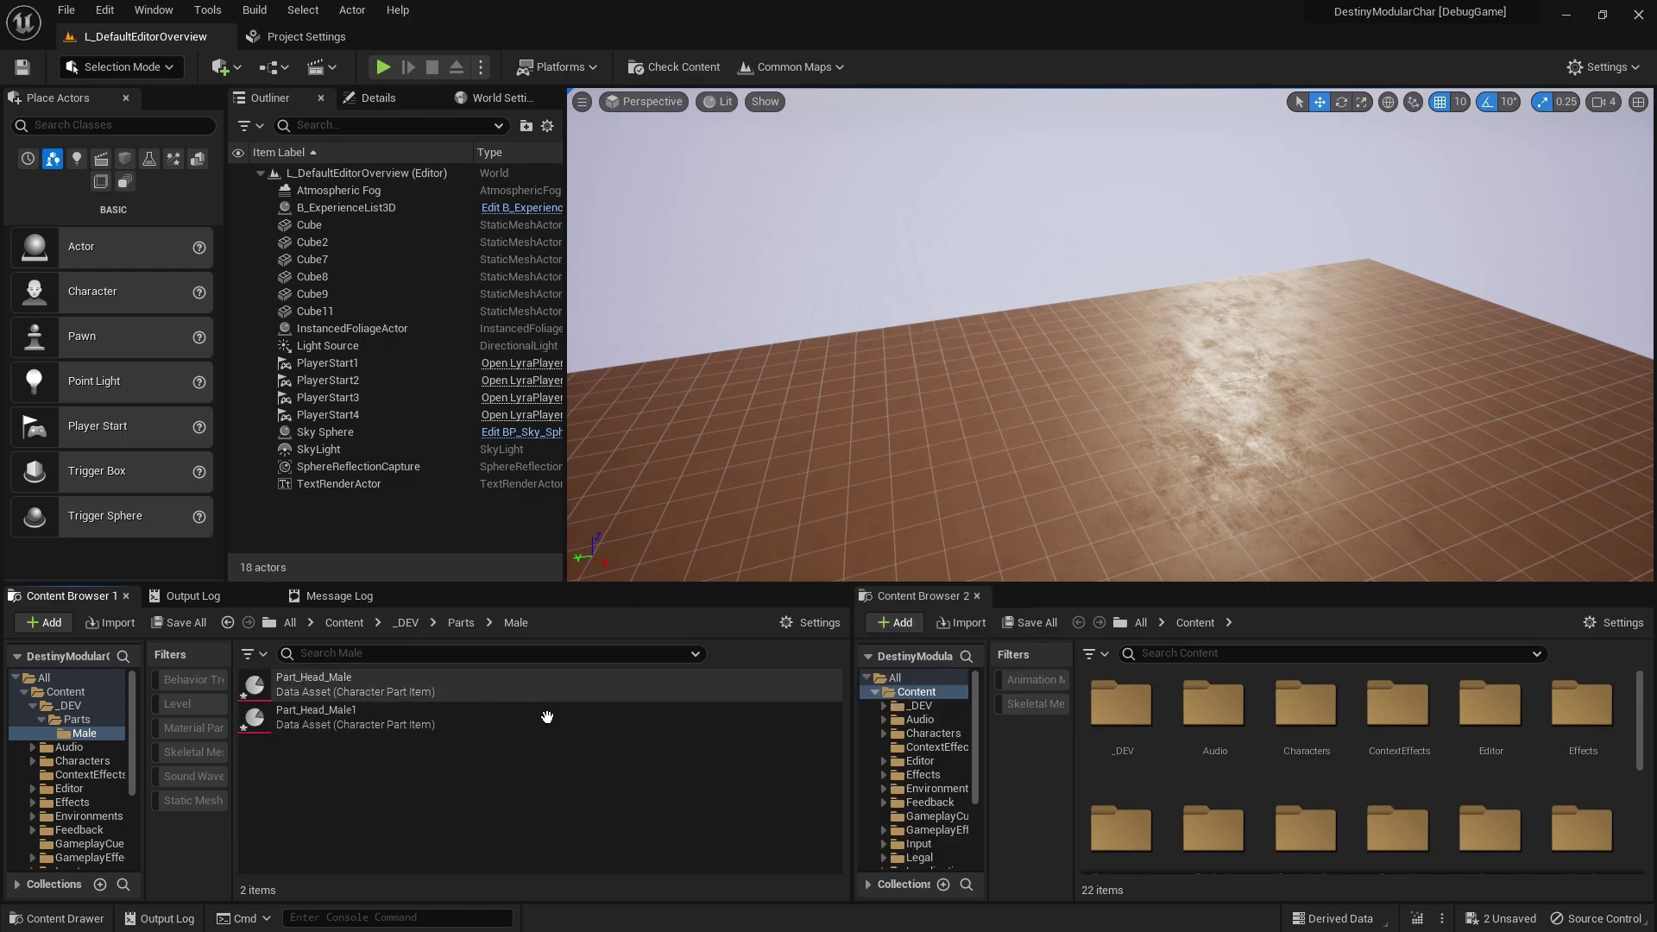
pyautogui.click(518, 723)
pyautogui.click(324, 710)
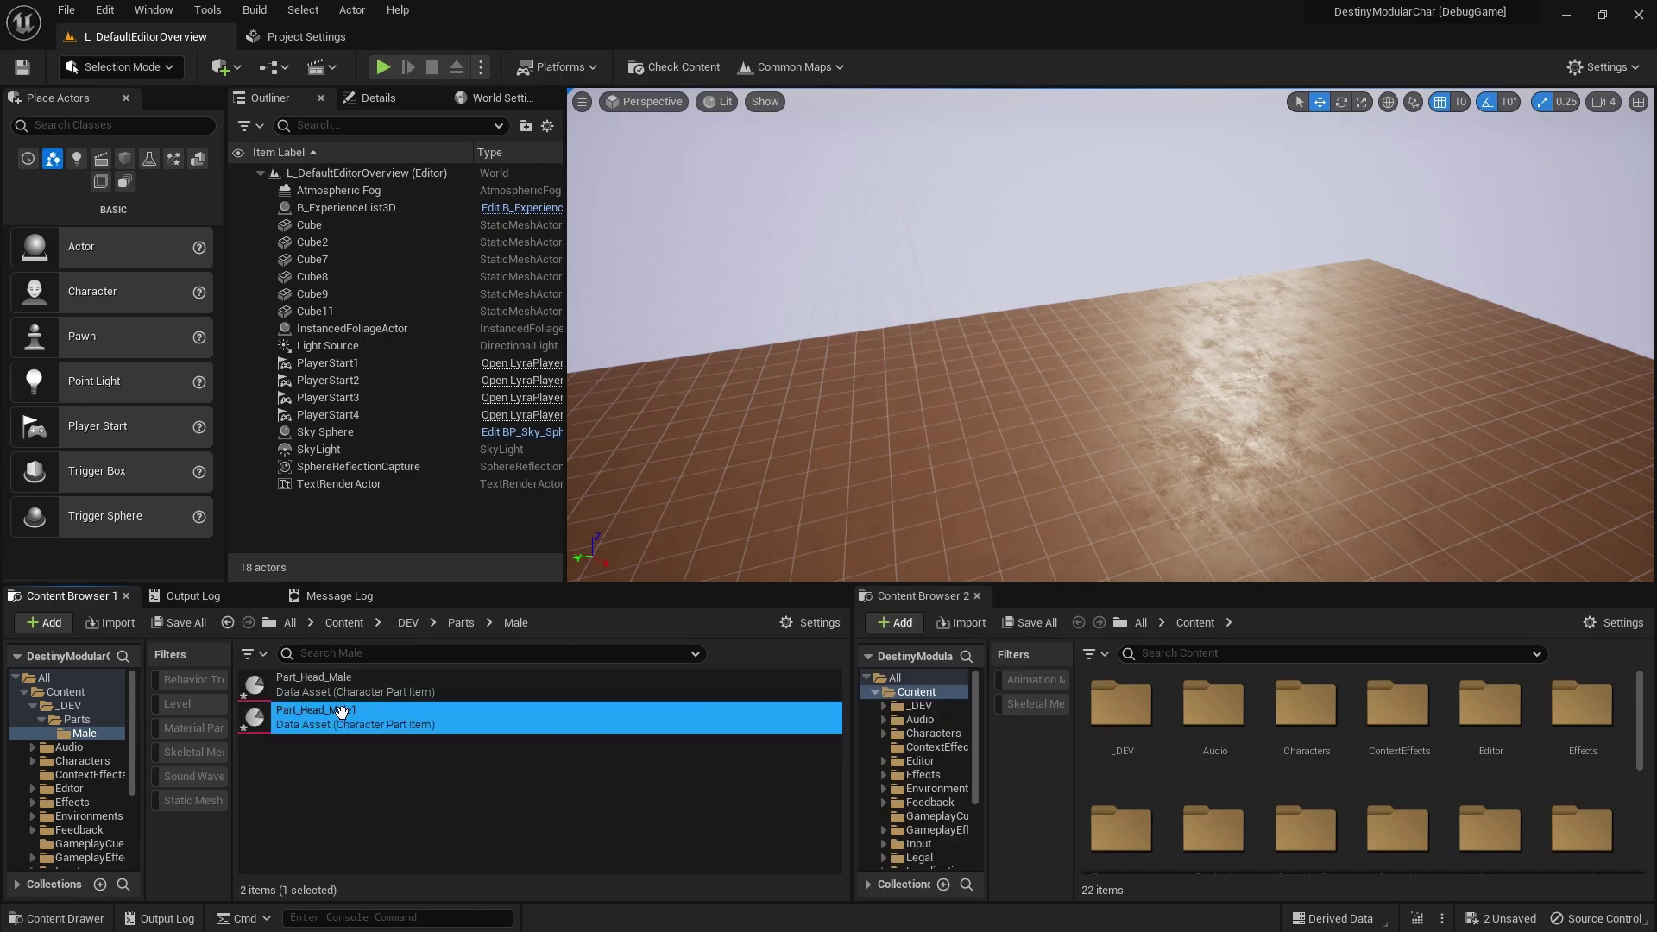
pyautogui.press('BackSpace')
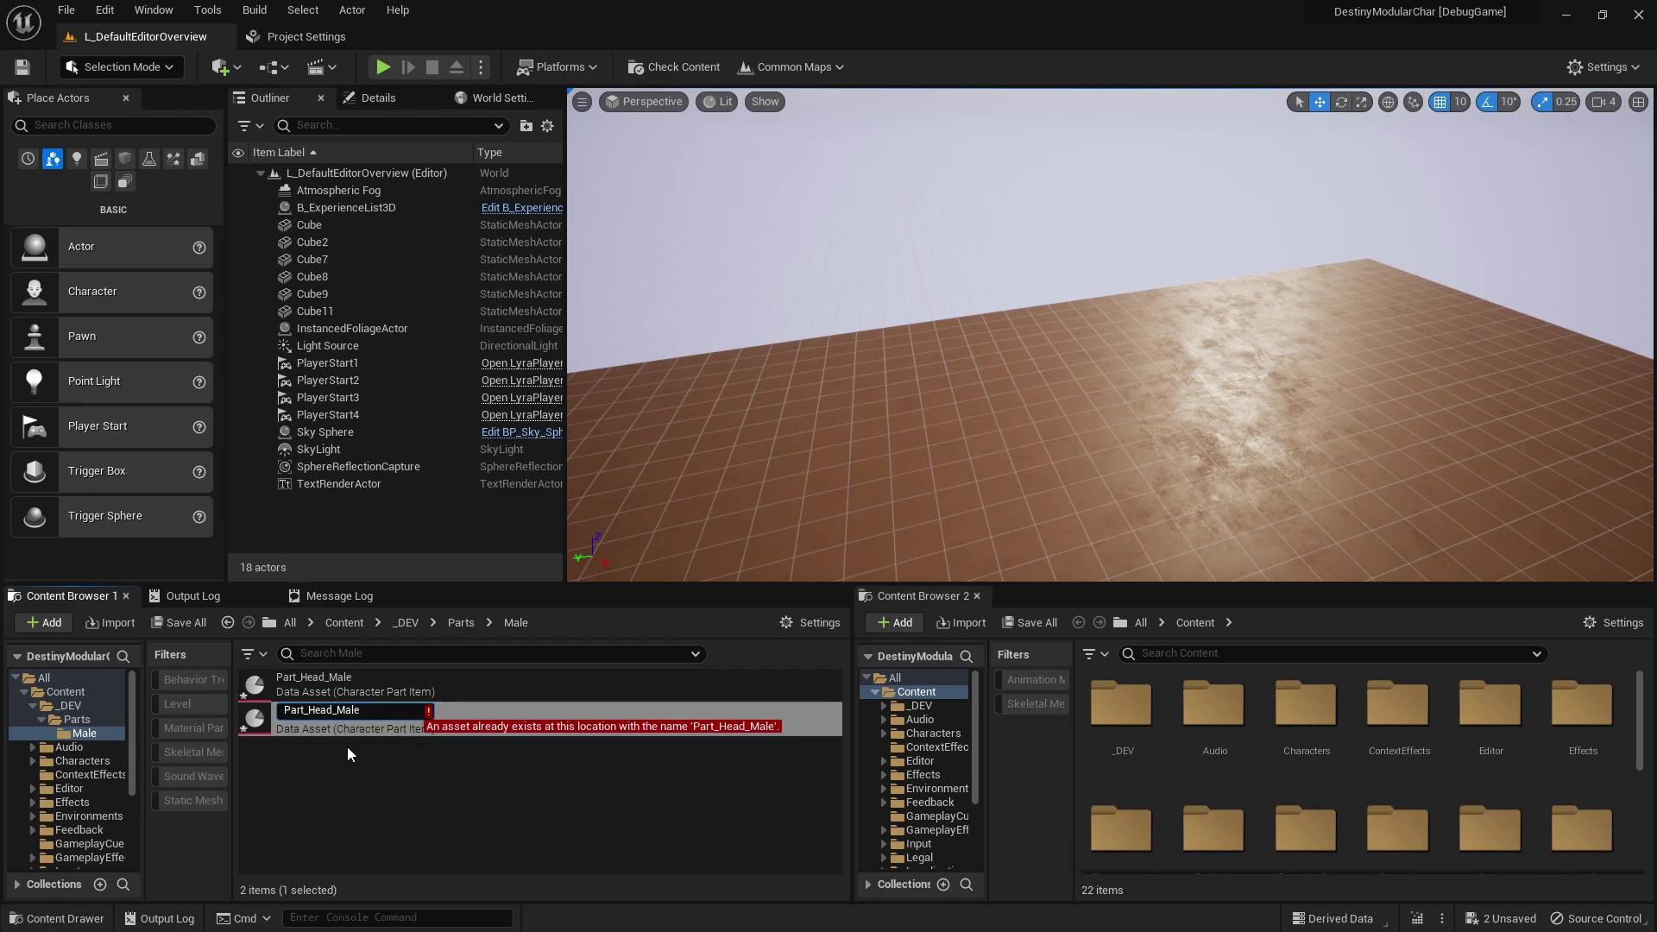
pyautogui.press('BackSpace')
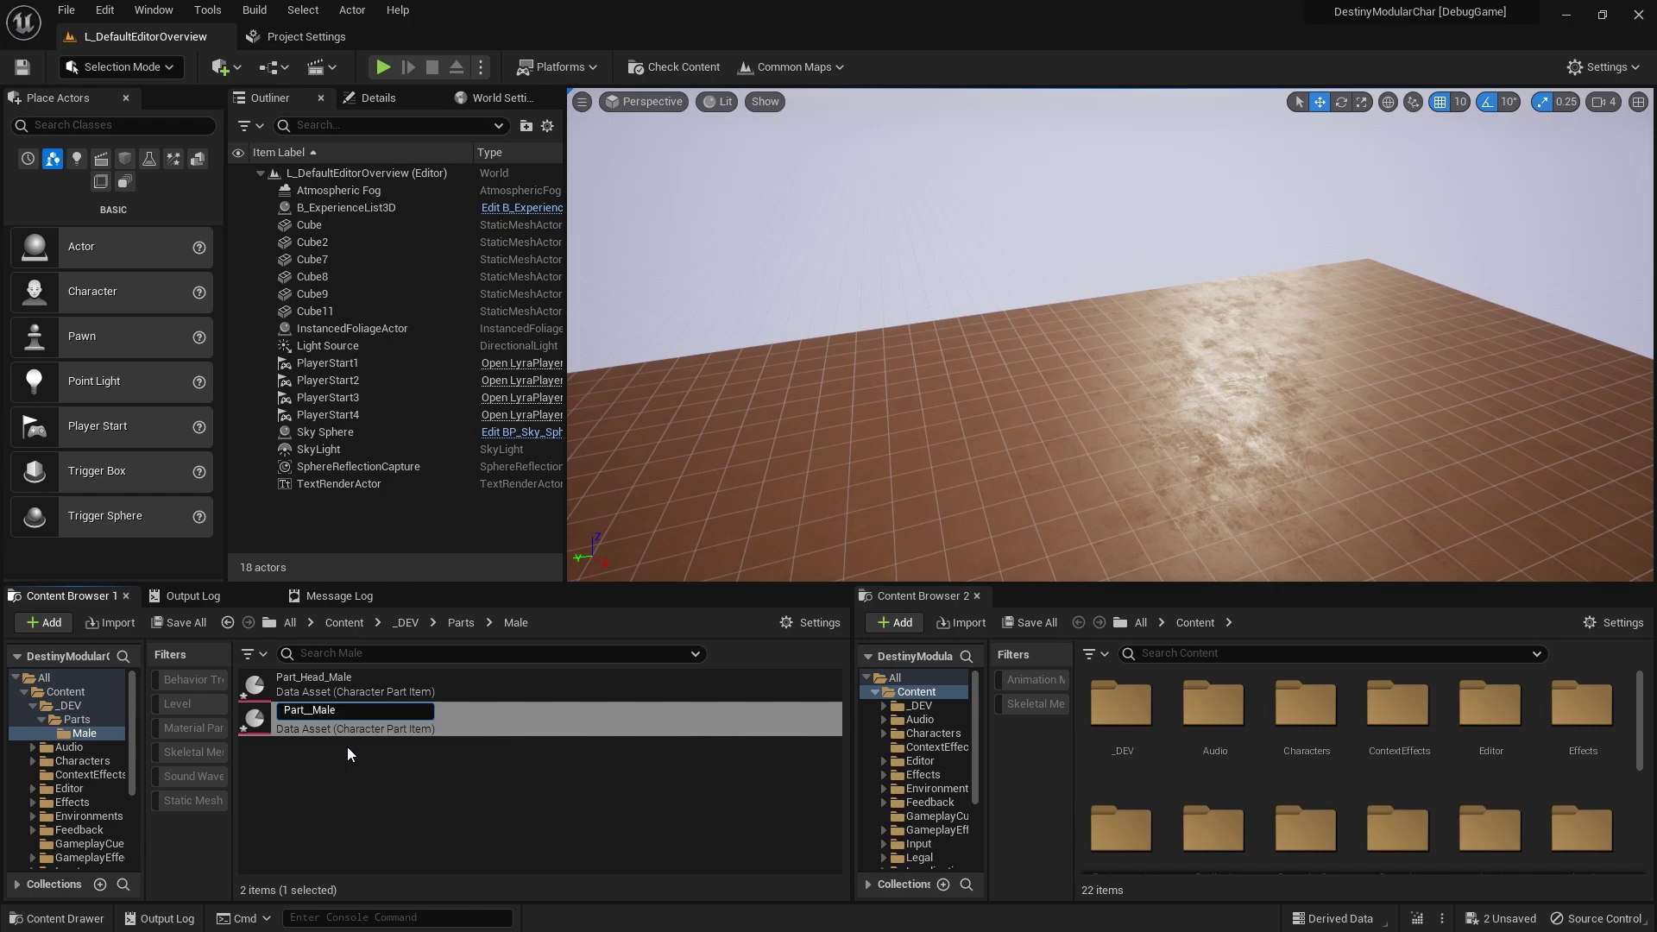
pyautogui.press('Return')
# Duplicate the Part_Arms_Male data asset and name the copy Part_Torso_Male.
pyautogui.hotkey('ctrl', 'd')
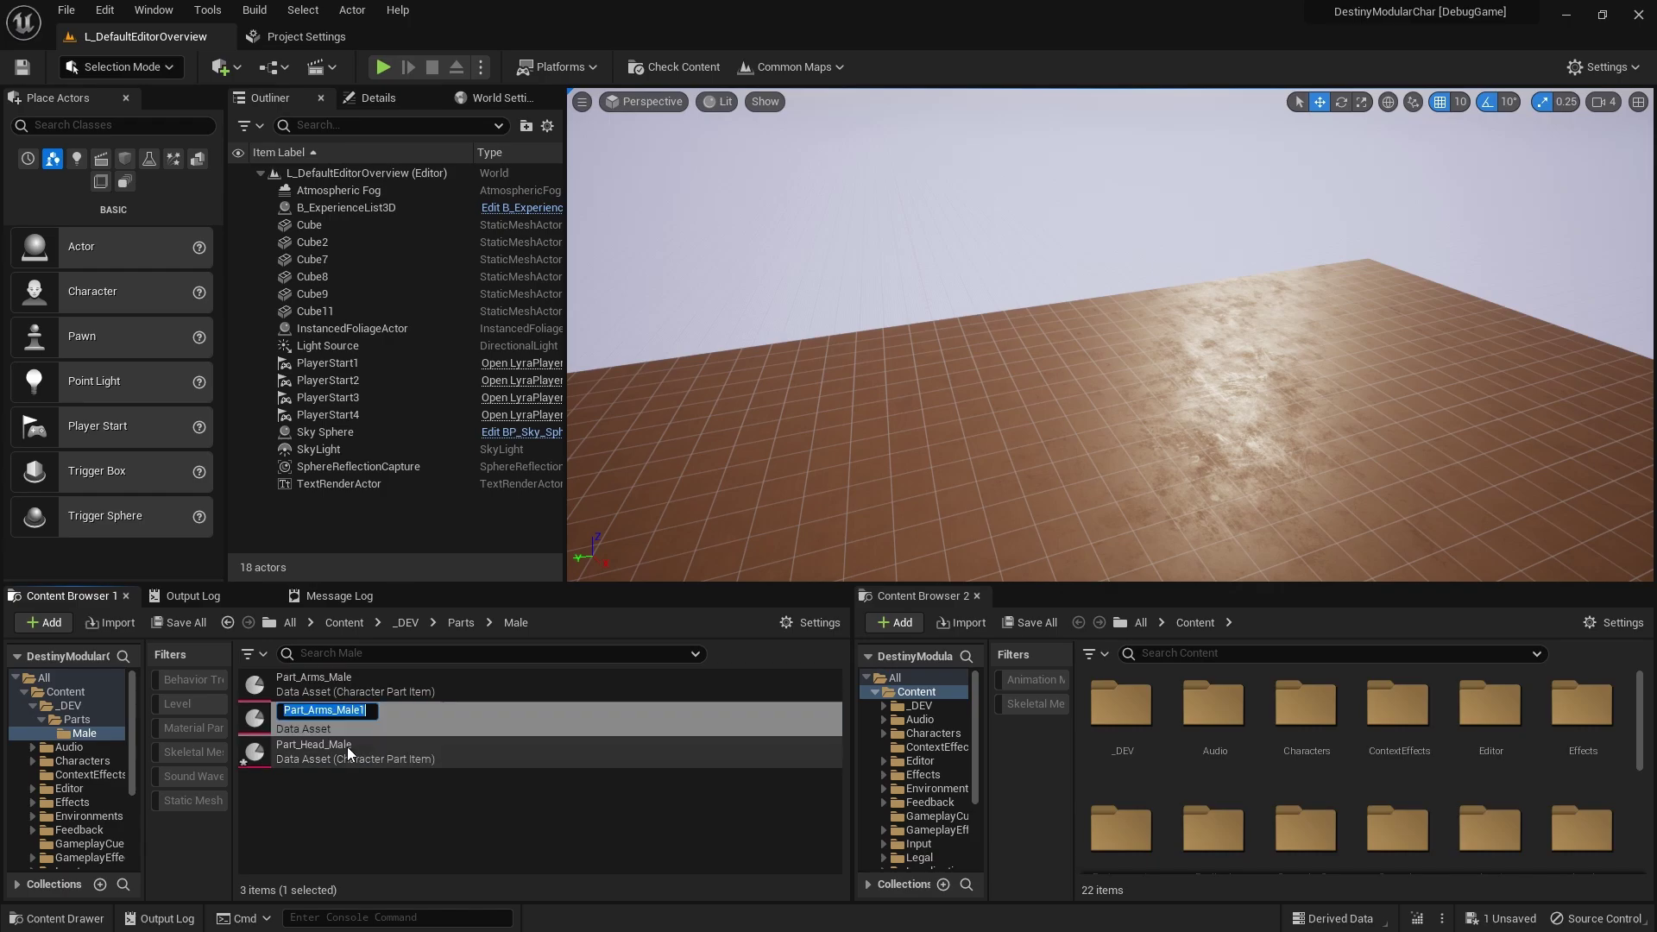
pyautogui.press('BackSpace')
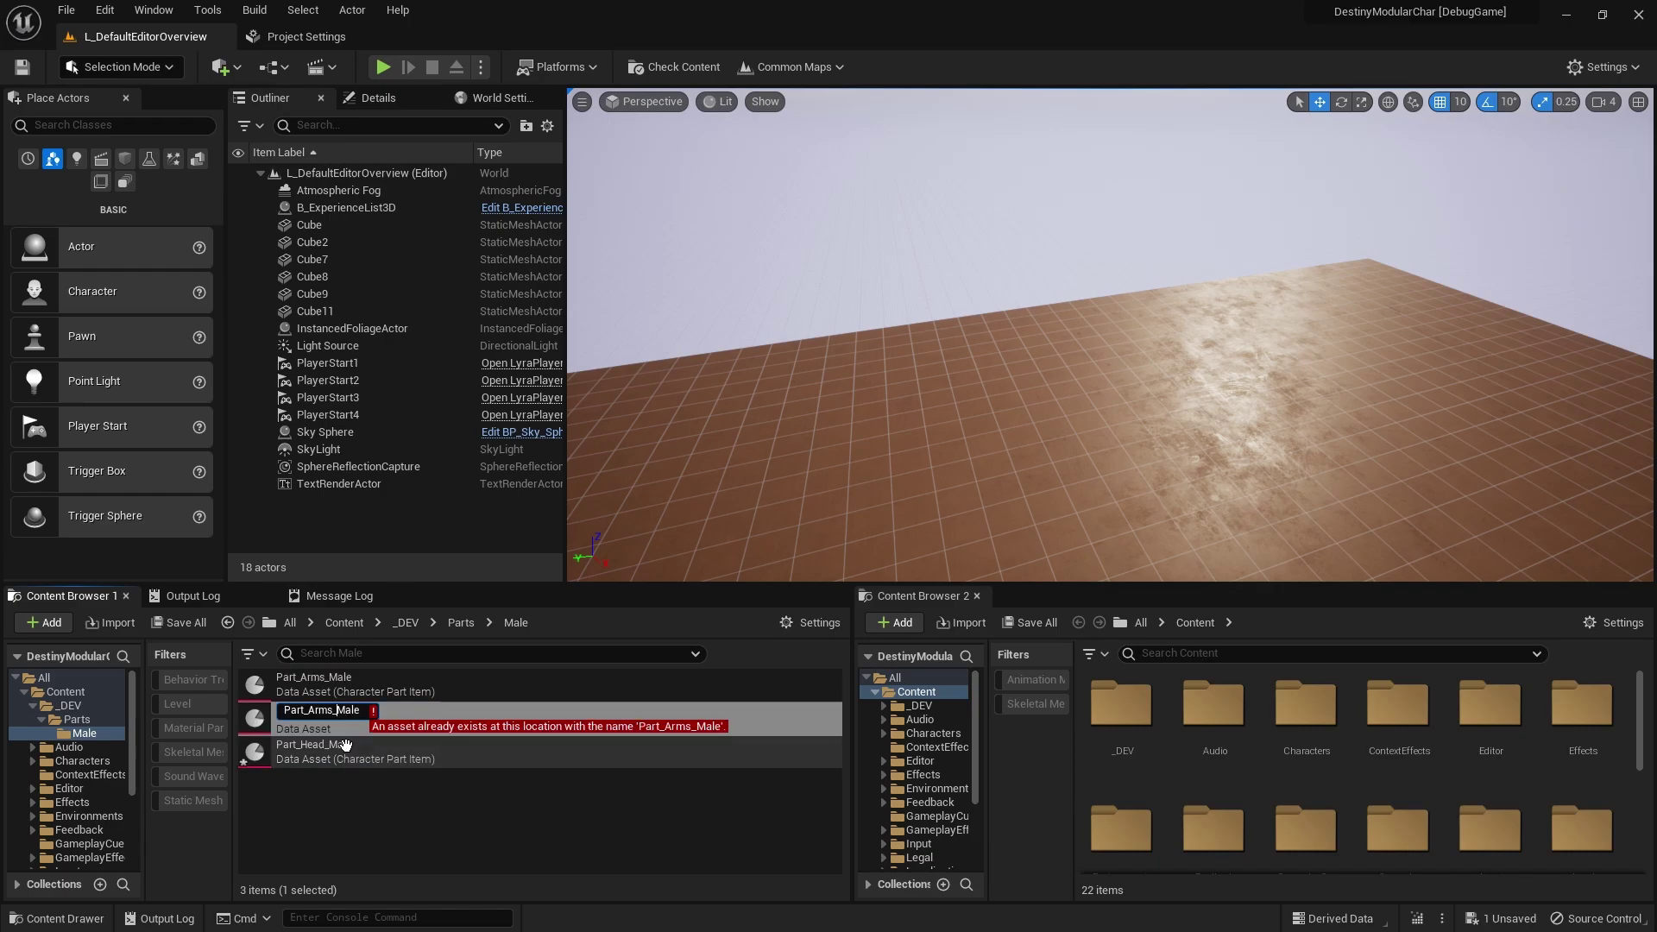
pyautogui.press('Left')
pyautogui.press('Left')
pyautogui.press('Left')
pyautogui.press('Left')
pyautogui.press('Left')
pyautogui.press('BackSpace')
pyautogui.press('BackSpace')
pyautogui.press('BackSpace')
pyautogui.press('BackSpace')
pyautogui.write('Torso')
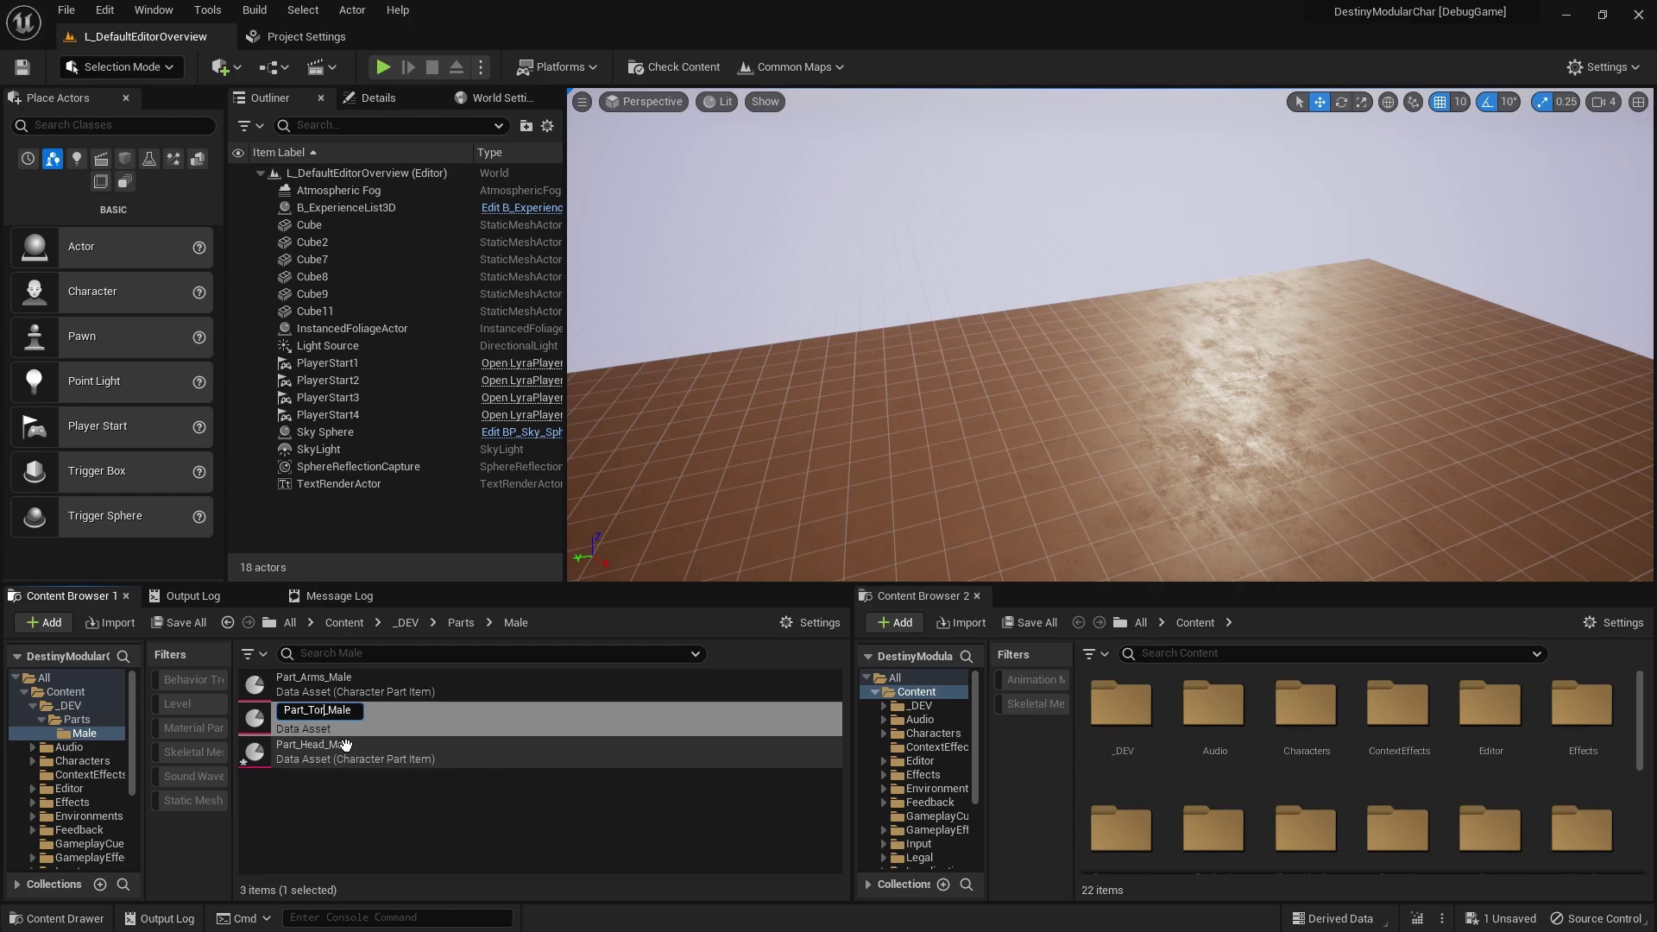
pyautogui.press('Return')
# Duplicate the Part_Torso_Male data asset and name the copy Part_Legs_Male.
pyautogui.hotkey('ctrl', 'd')
pyautogui.press('BackSpace')
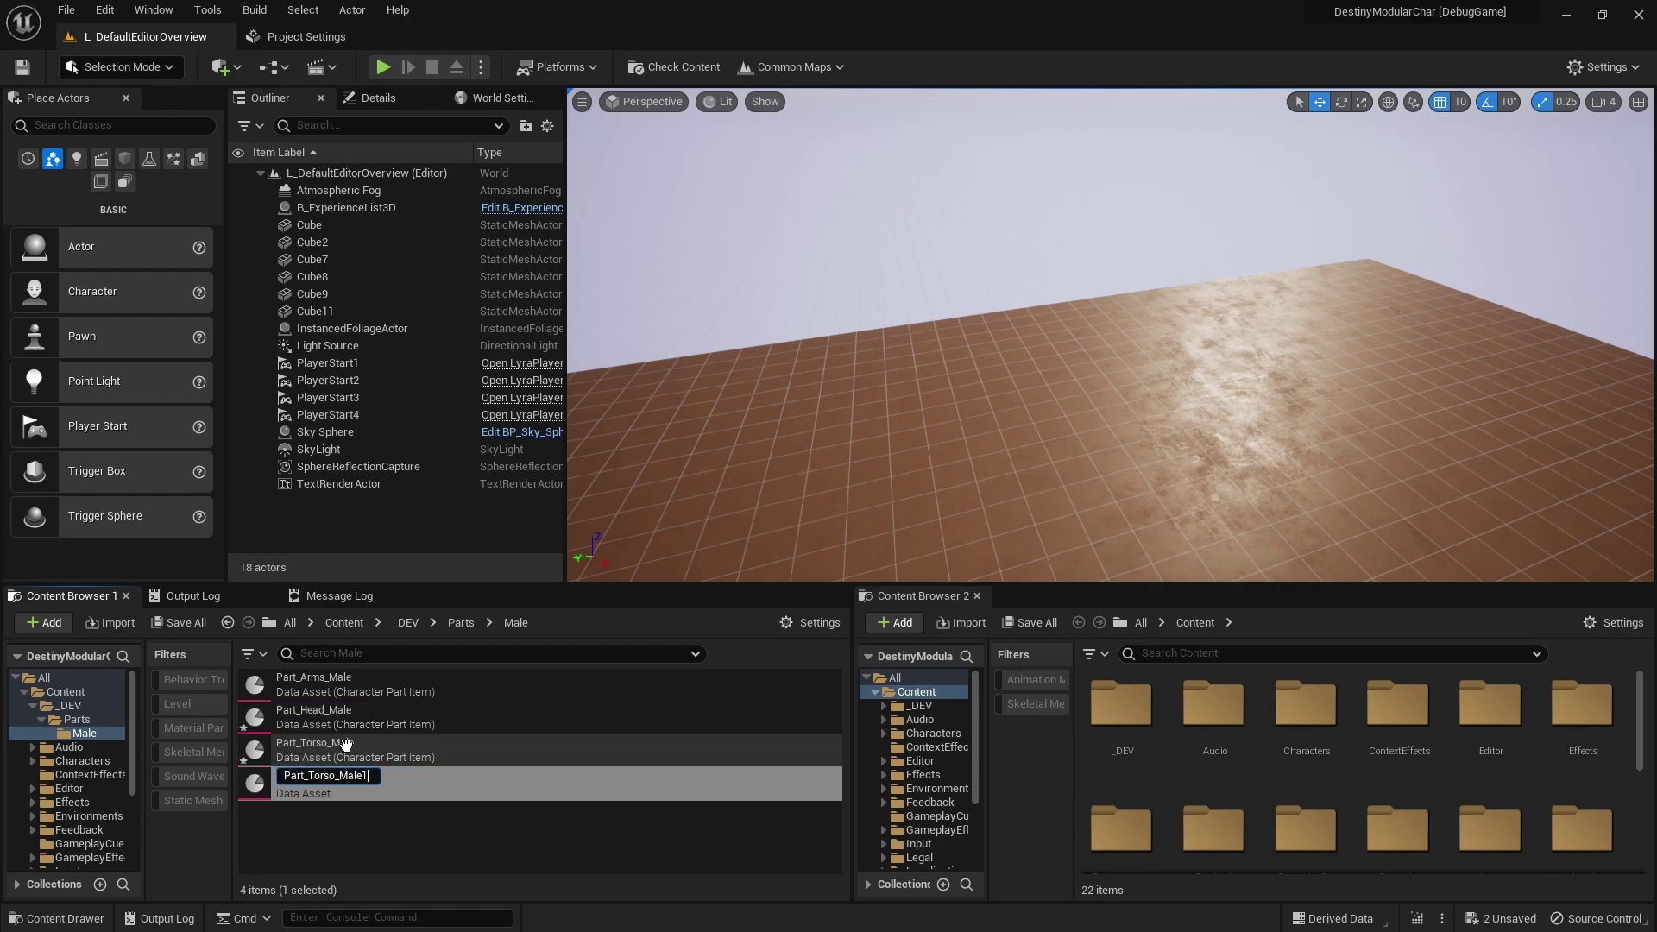
pyautogui.press('BackSpace')
pyautogui.press('BackSpace')
pyautogui.press('BackSpace')
pyautogui.press('BackSpace')
pyautogui.press('BackSpace')
pyautogui.write('Legs')
pyautogui.press('Return')
# Set the _DEV folder's color to blue and open the Male folder inside its Parts folder.
pyautogui.rightClick(66, 705)
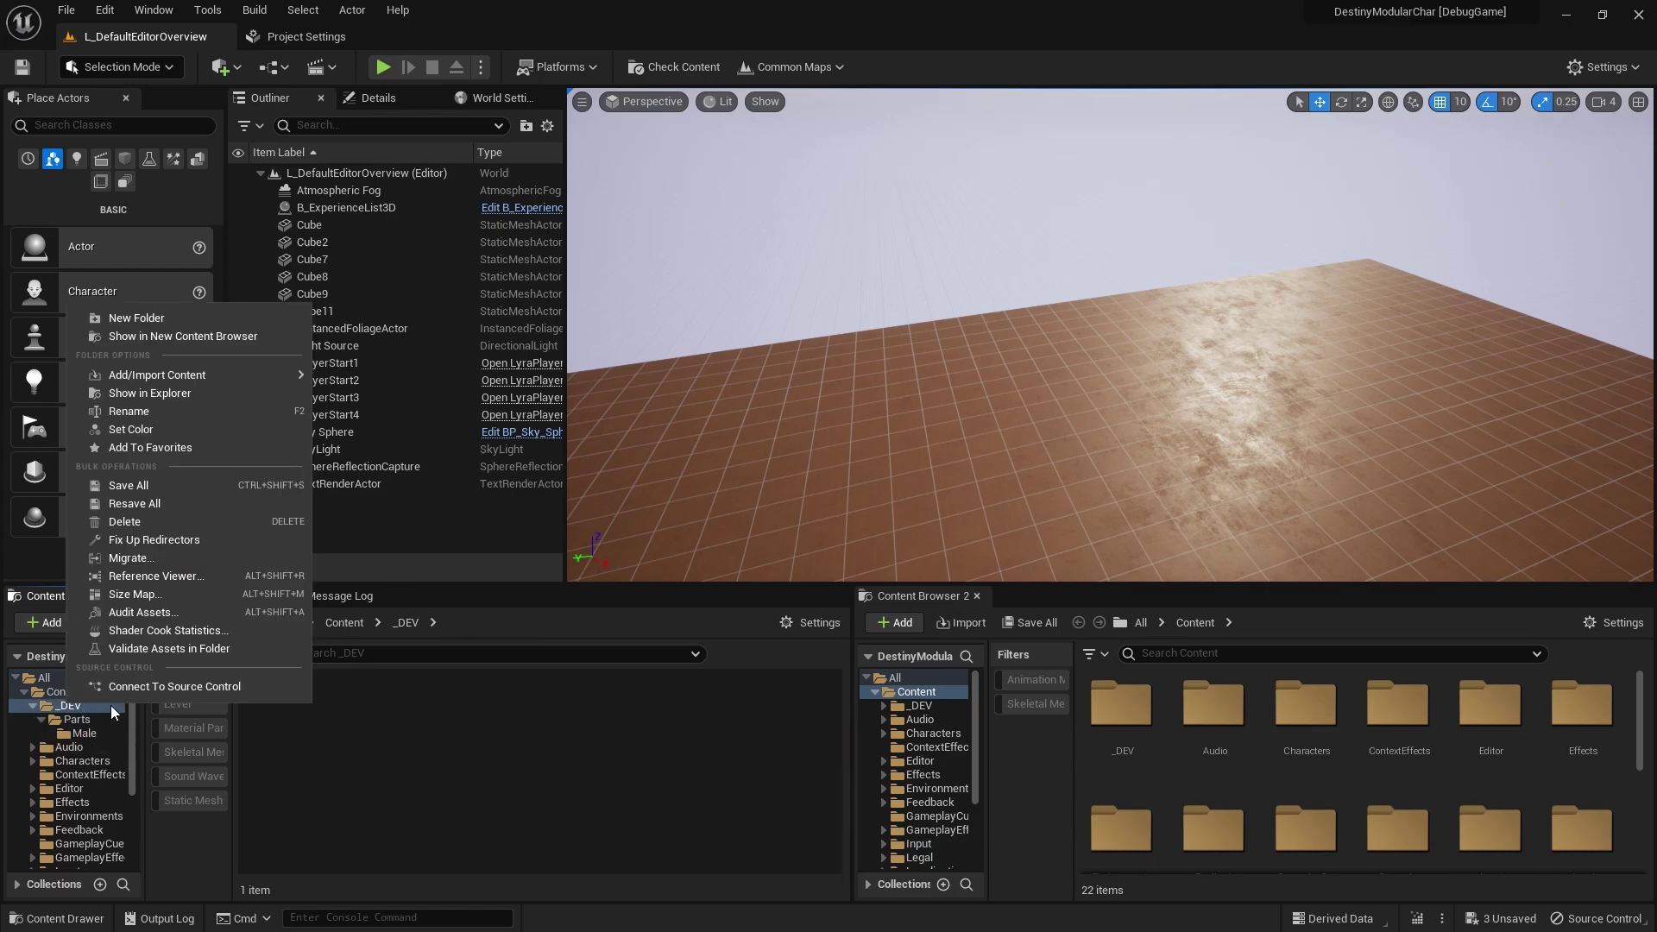
pyautogui.click(197, 447)
pyautogui.click(235, 516)
pyautogui.click(389, 859)
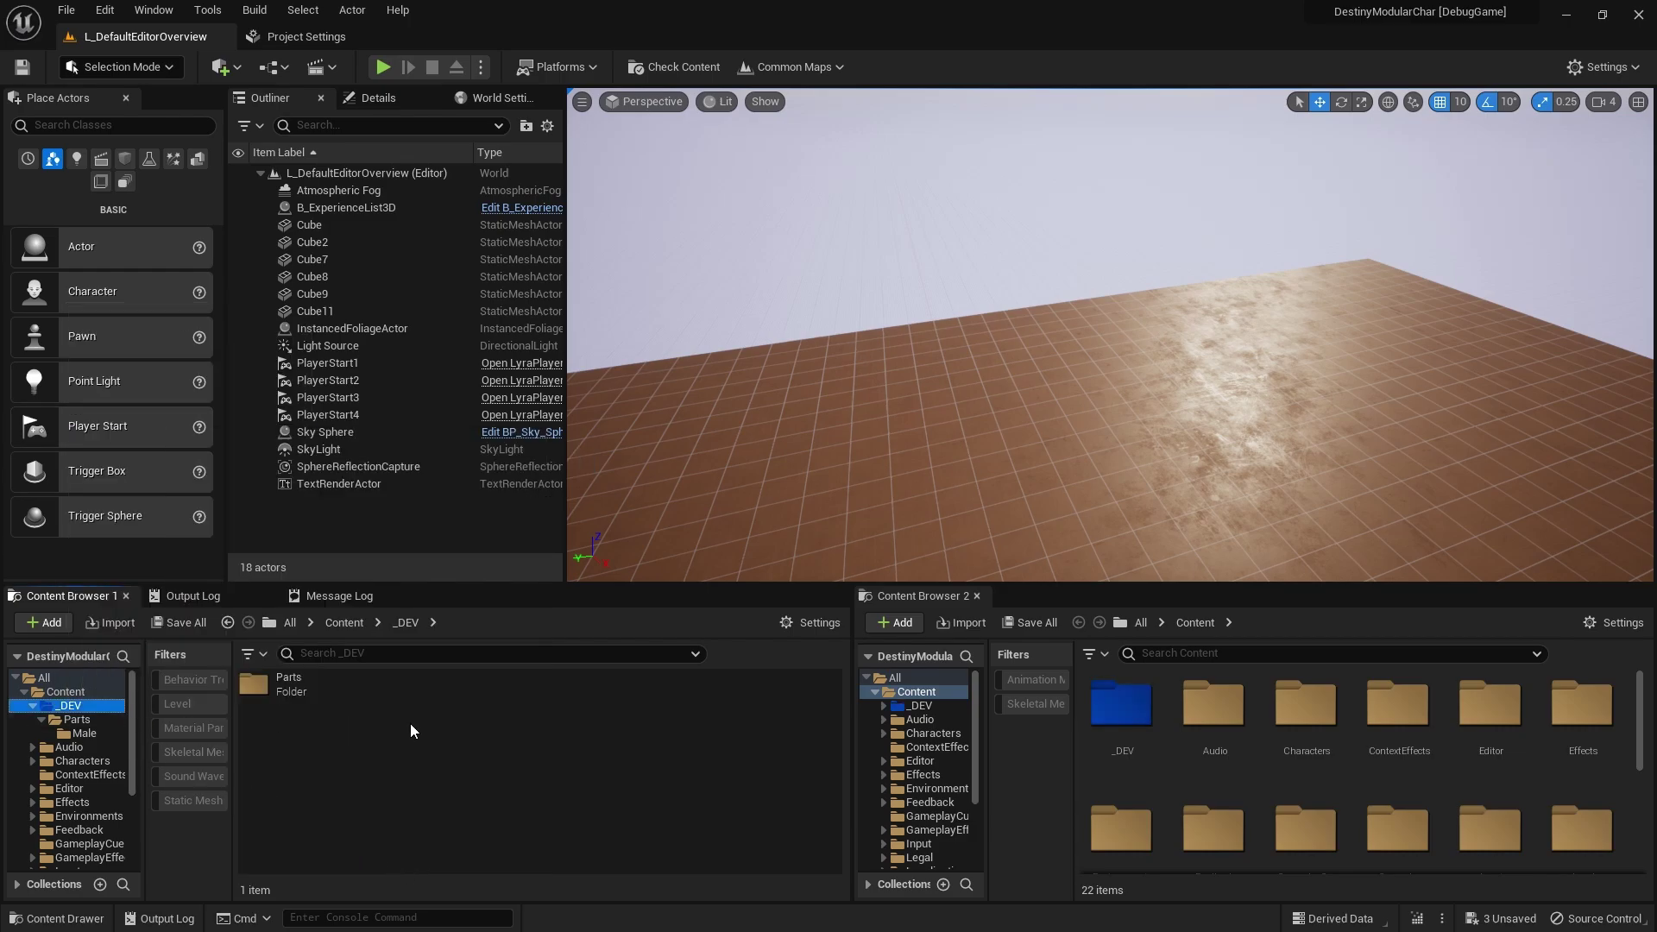
pyautogui.doubleClick(328, 686)
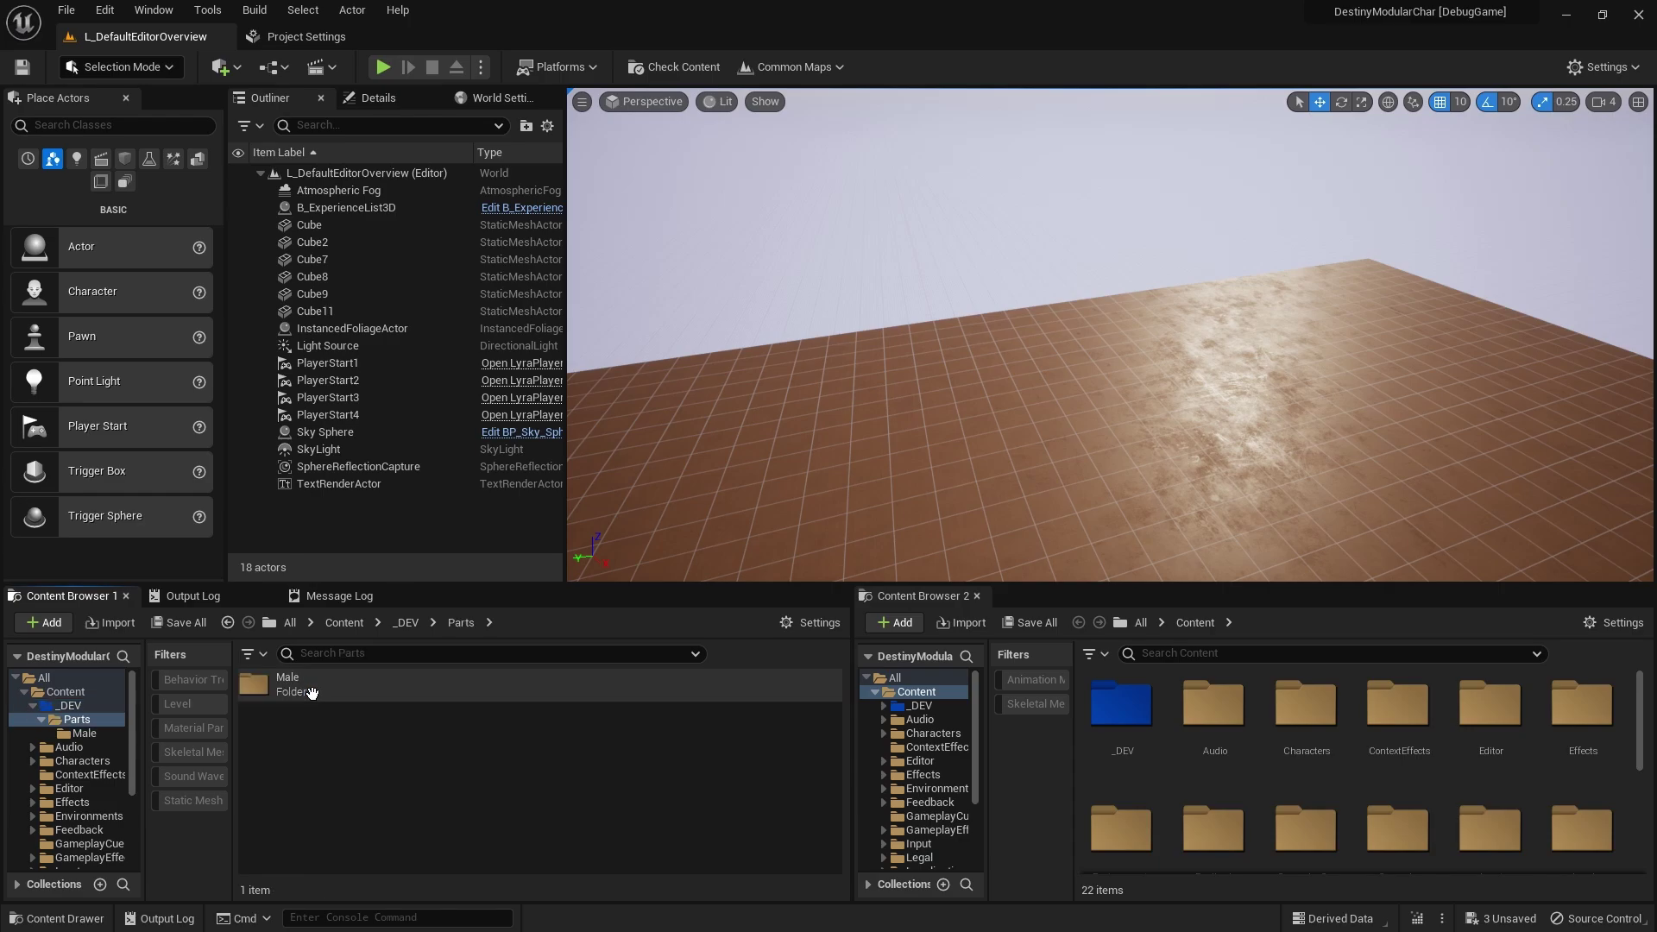
pyautogui.doubleClick(337, 691)
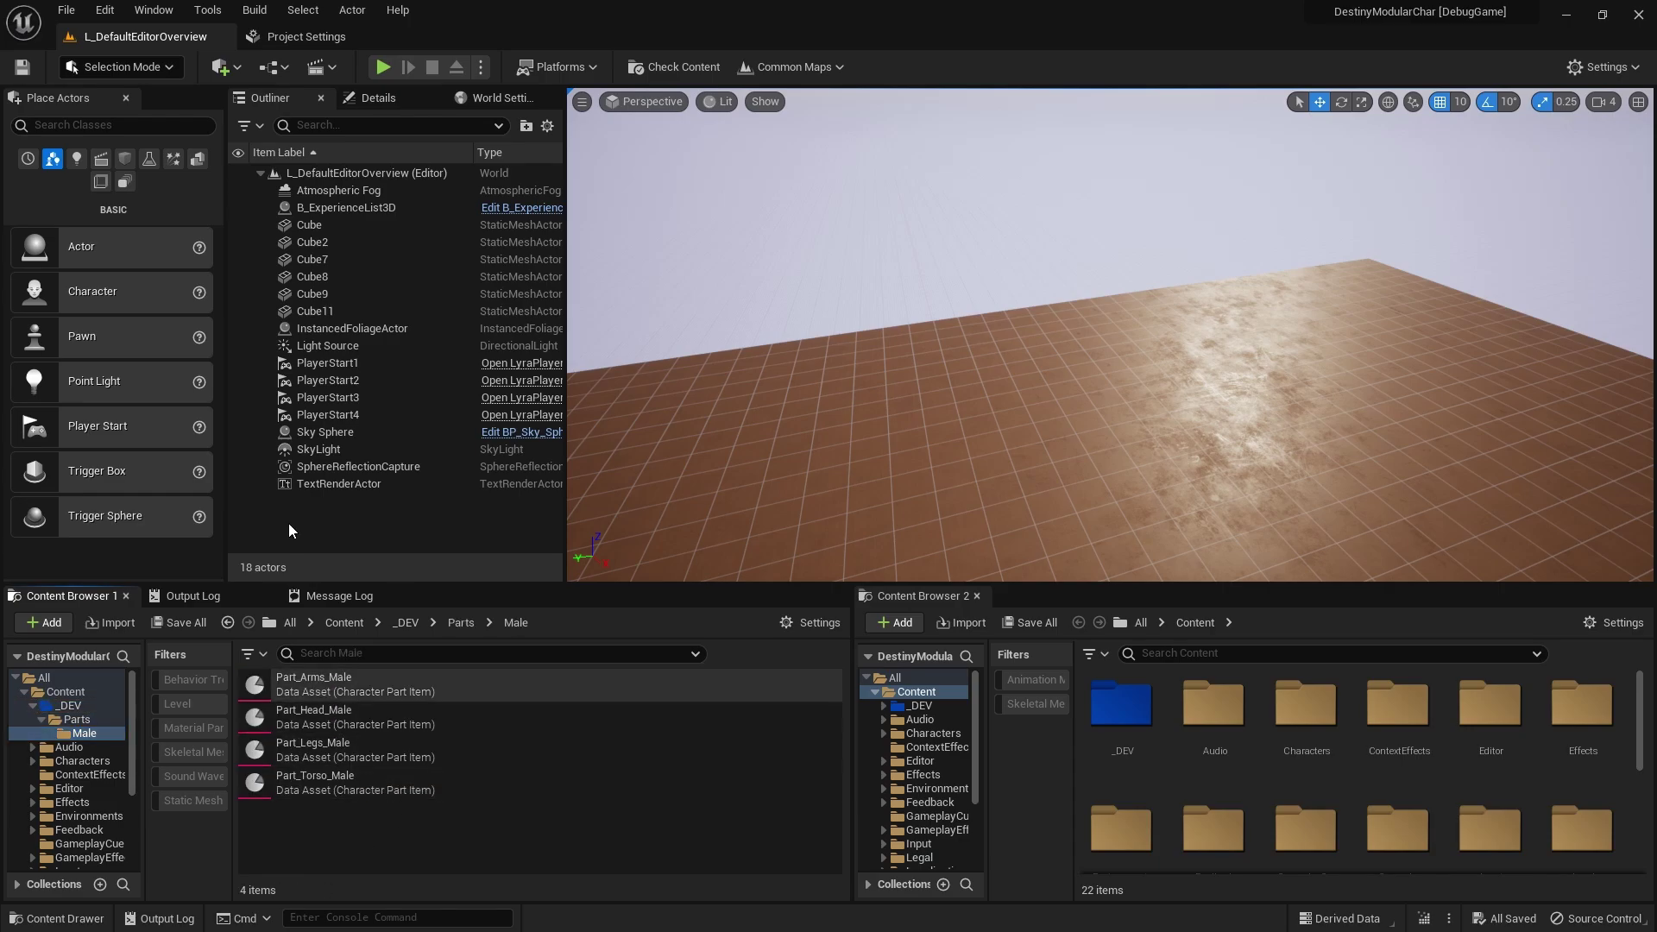
# In the Asset Manager project settings, add /Game/_DEV/Parts/Male as a directory to scan for the CharacterPart primary asset type.
pyautogui.click(340, 33)
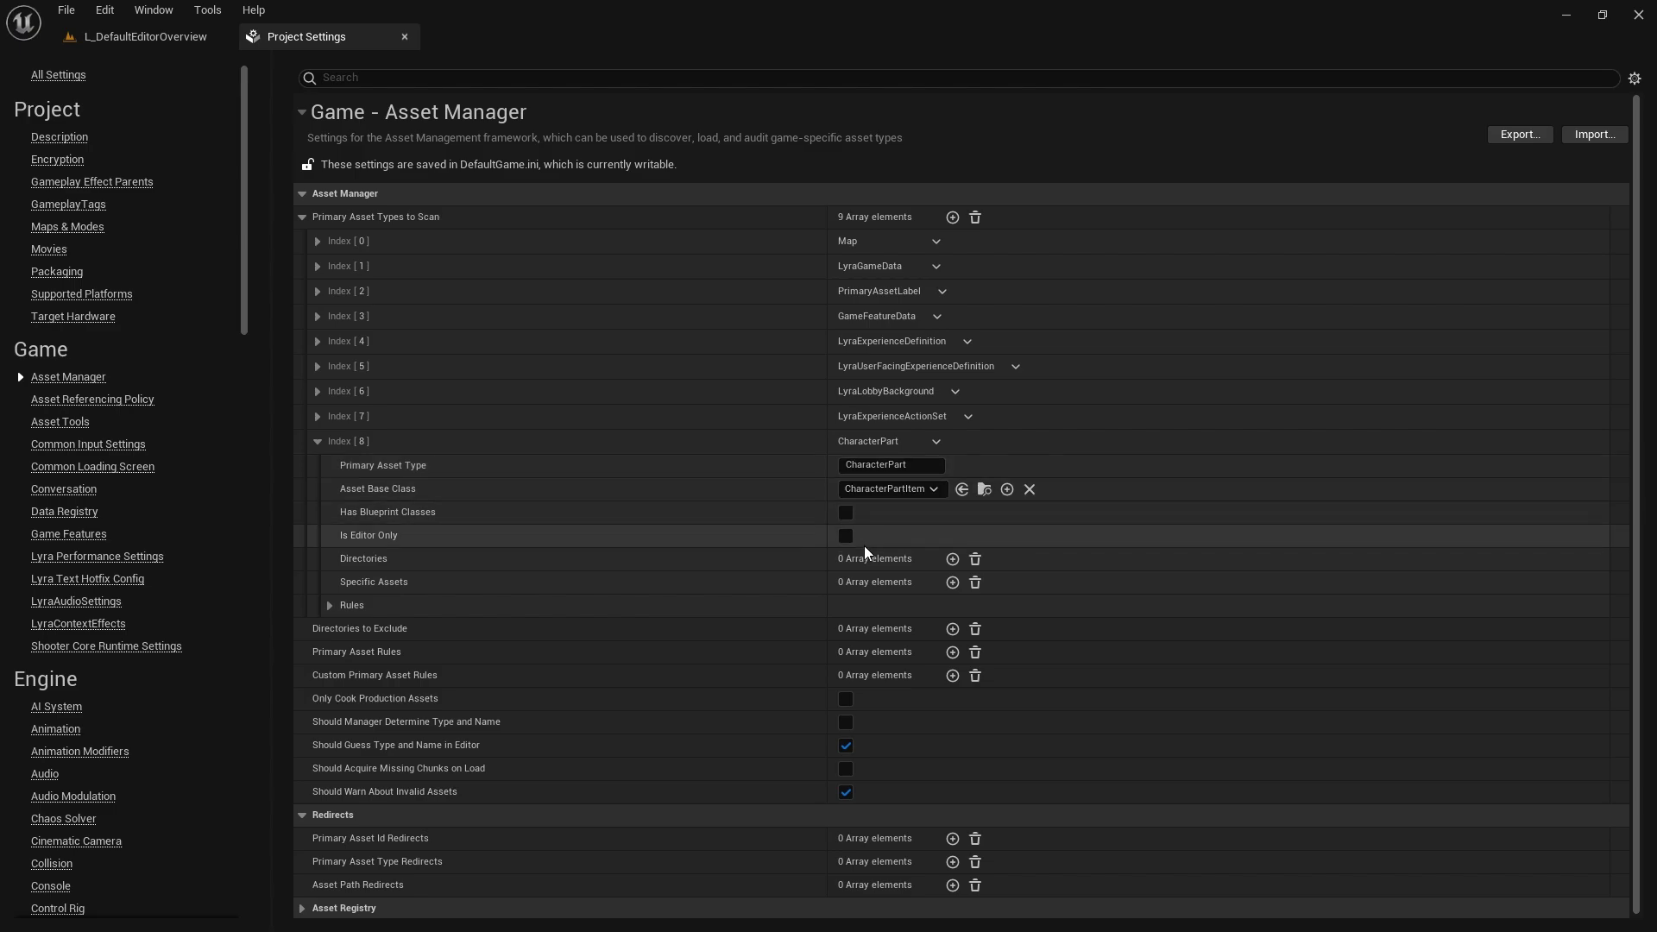
pyautogui.click(953, 559)
pyautogui.click(904, 584)
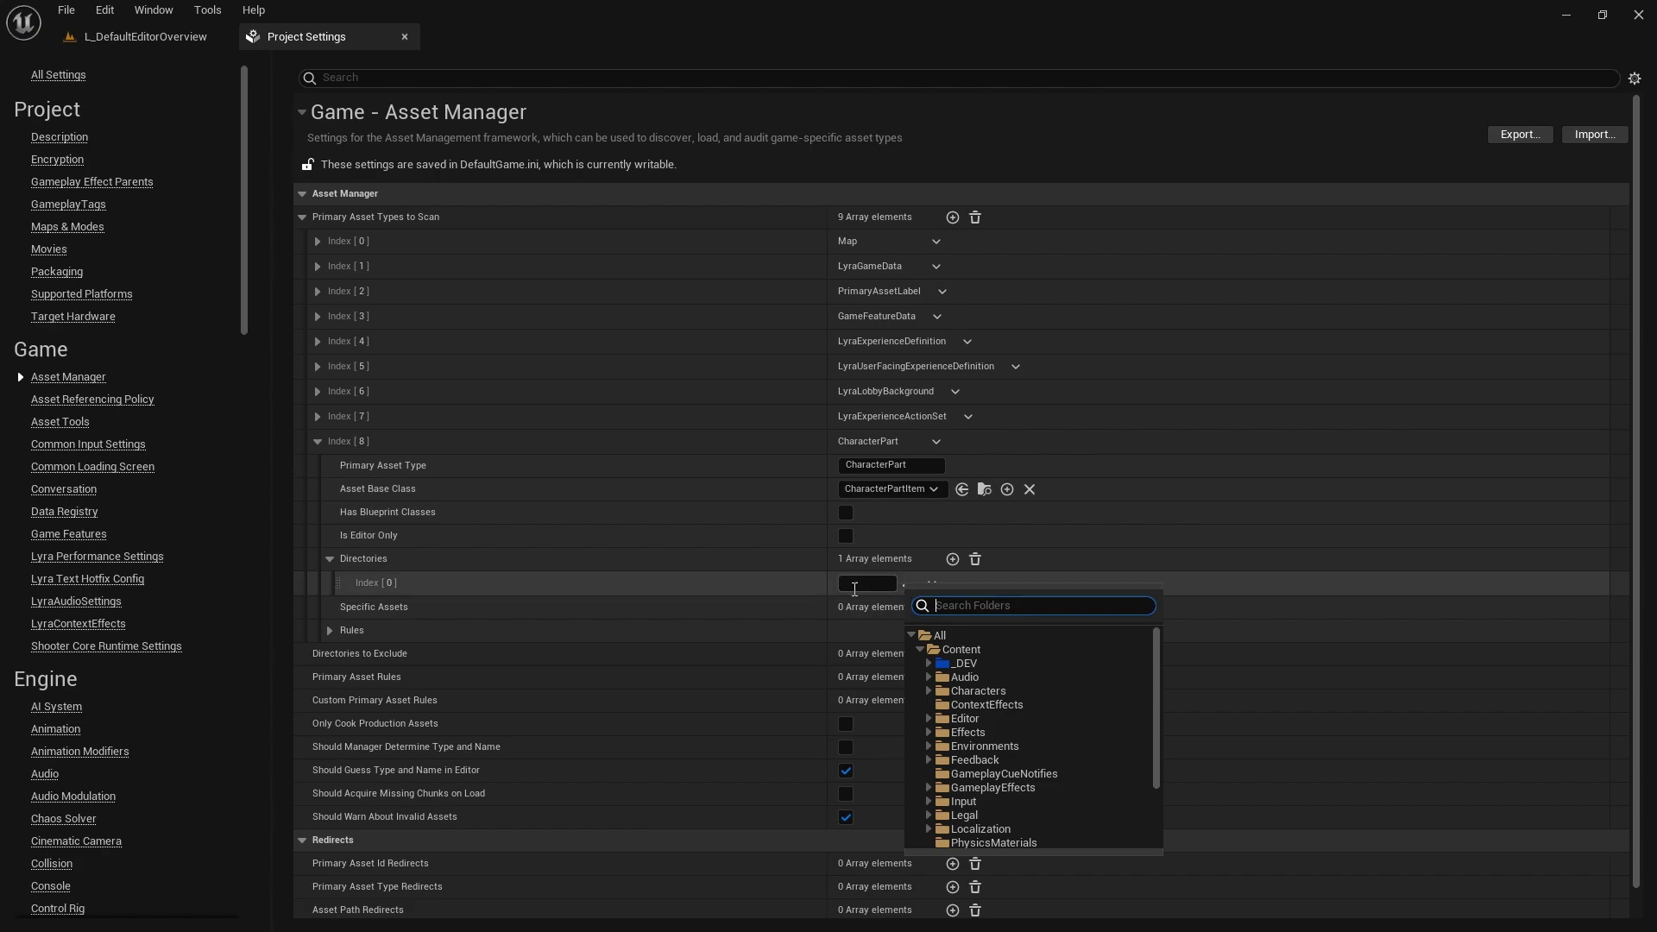
pyautogui.click(928, 663)
pyautogui.click(936, 677)
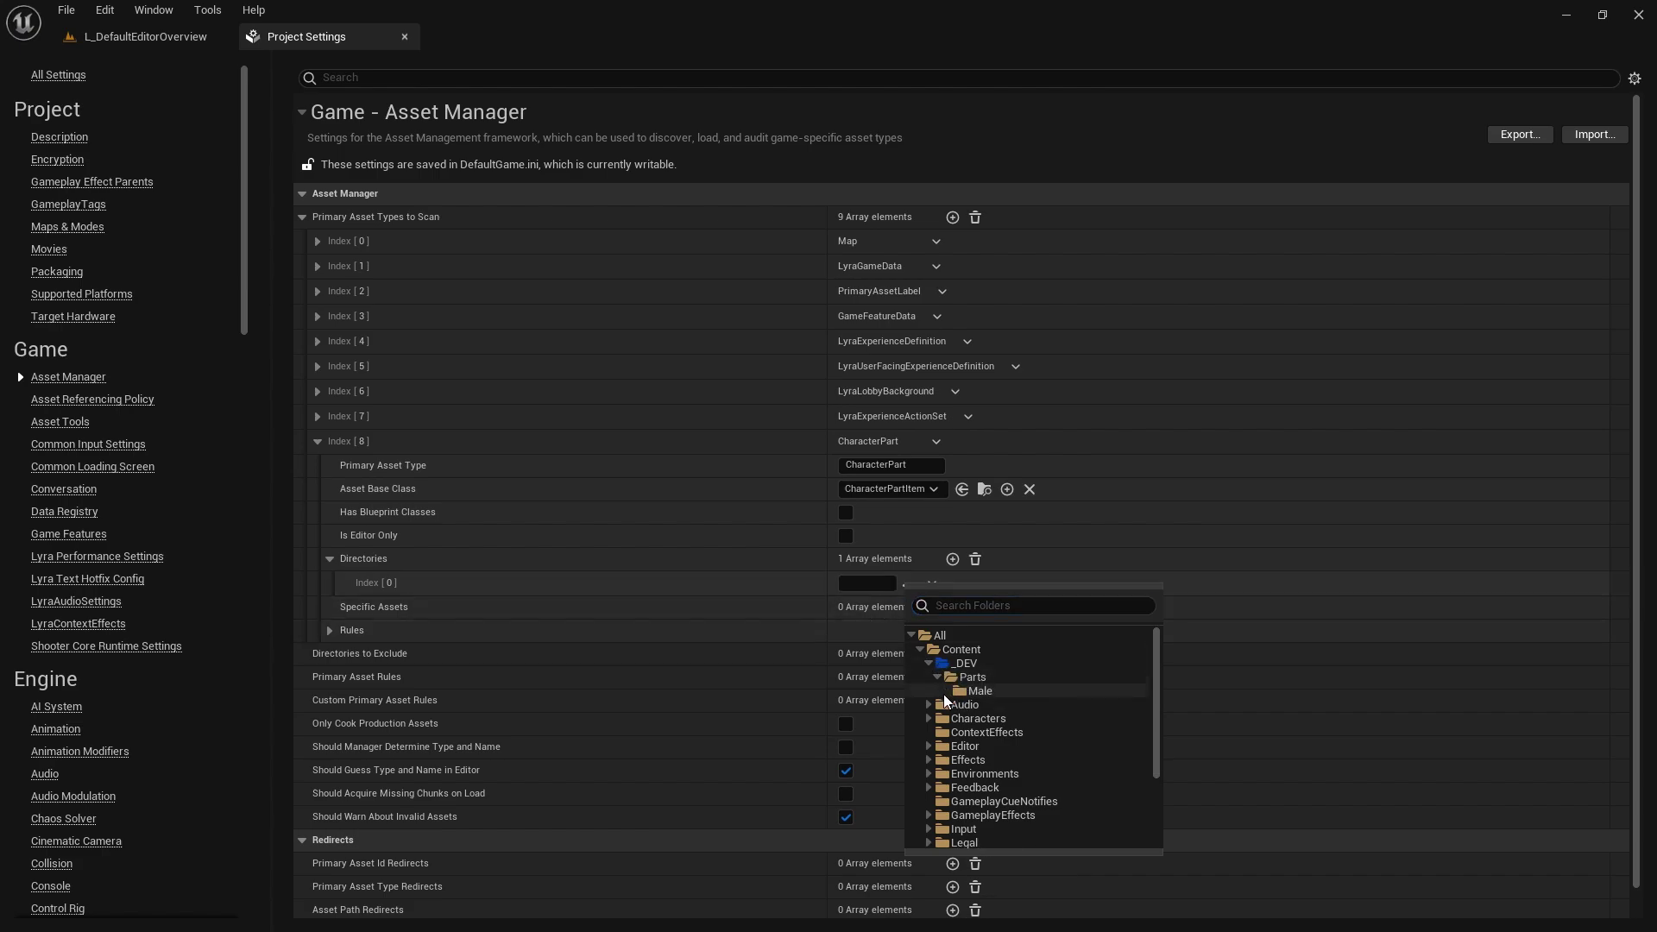
pyautogui.click(966, 690)
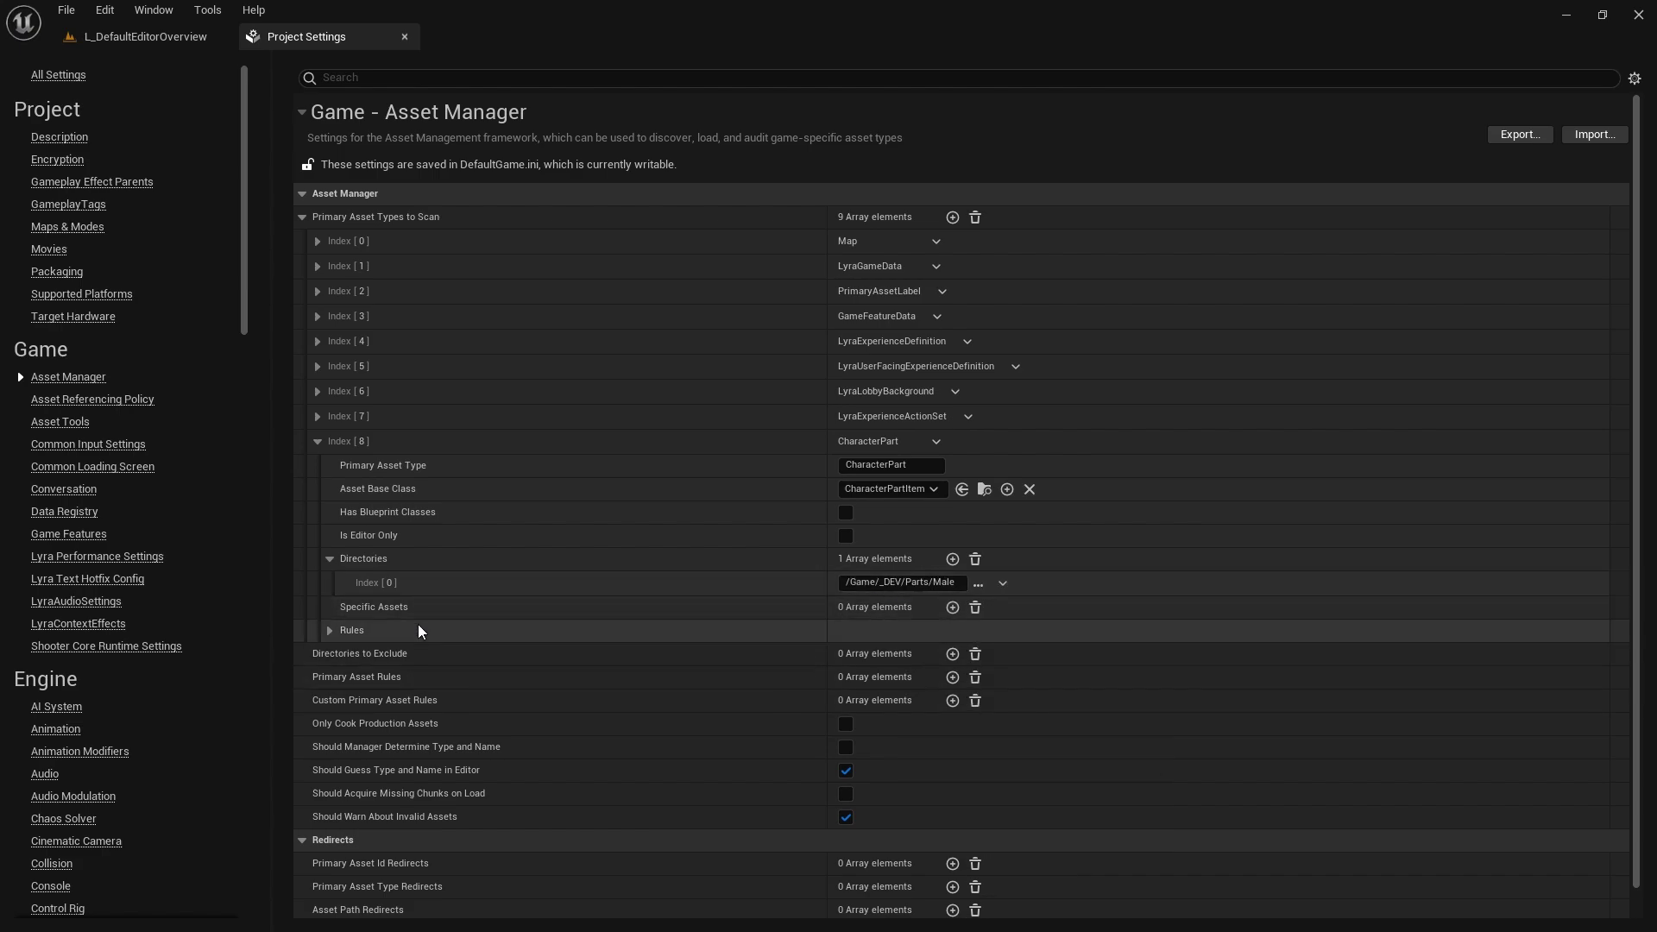
# Set the Cook Rule in the CharacterPart entry's rules to Always Cook.
pyautogui.click(329, 632)
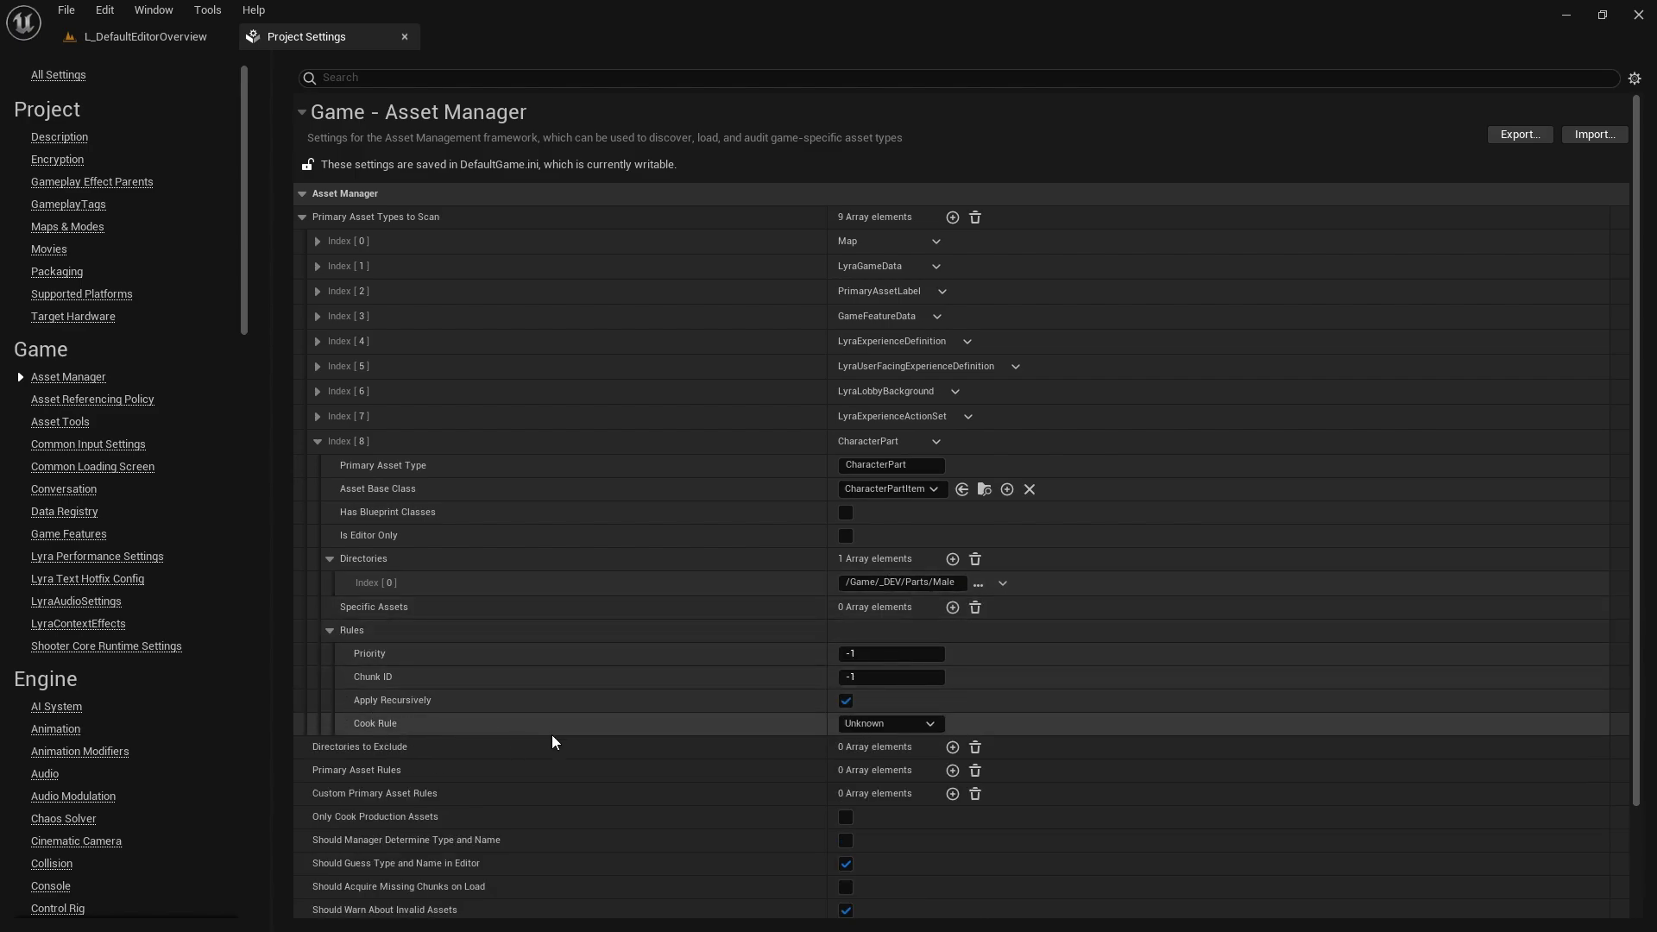
pyautogui.click(913, 724)
pyautogui.click(871, 805)
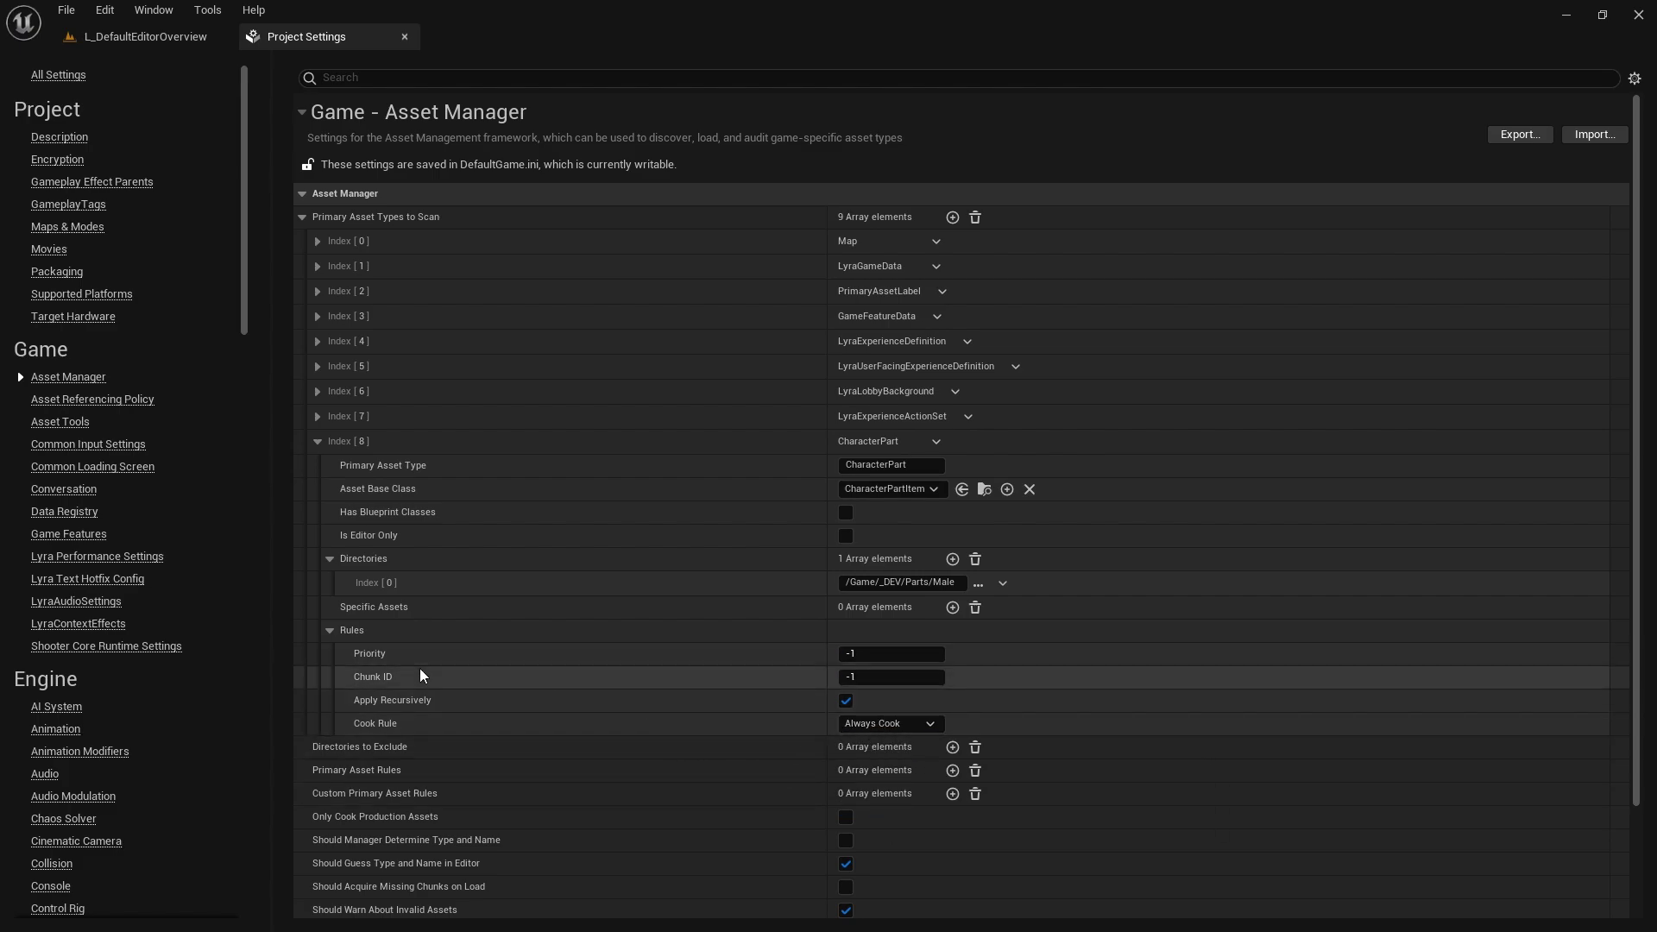
# Examine the rules of the LyraExperienceActionSet entry and review the CharacterPart entry's settings for comparison.
pyautogui.click(317, 416)
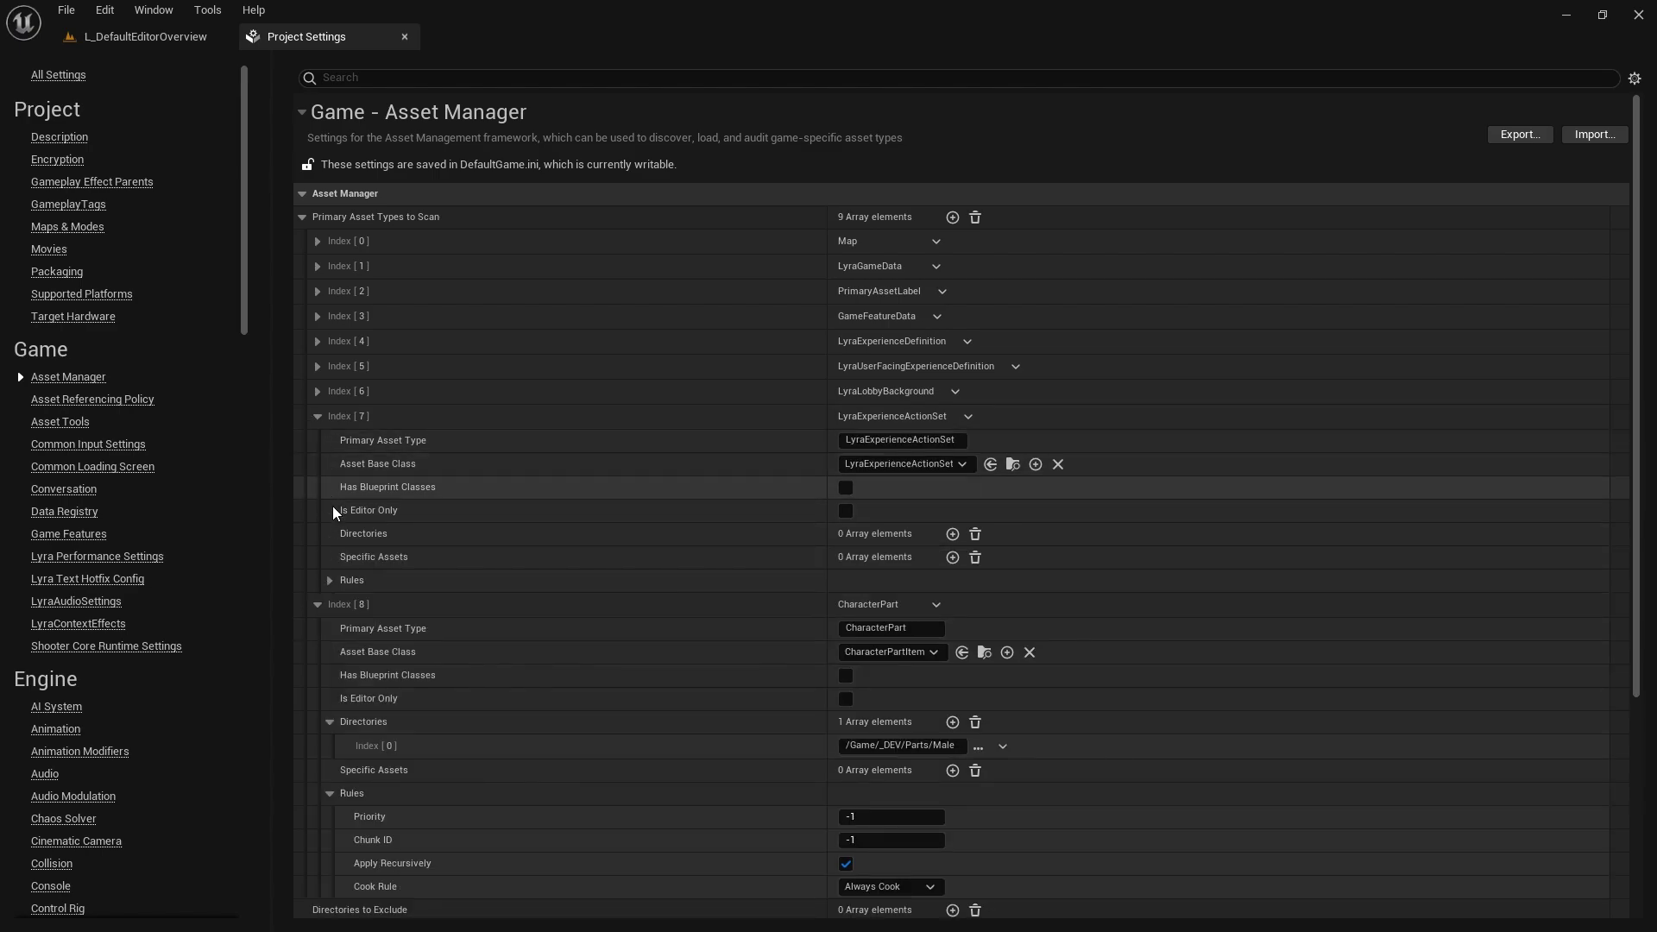
pyautogui.click(329, 580)
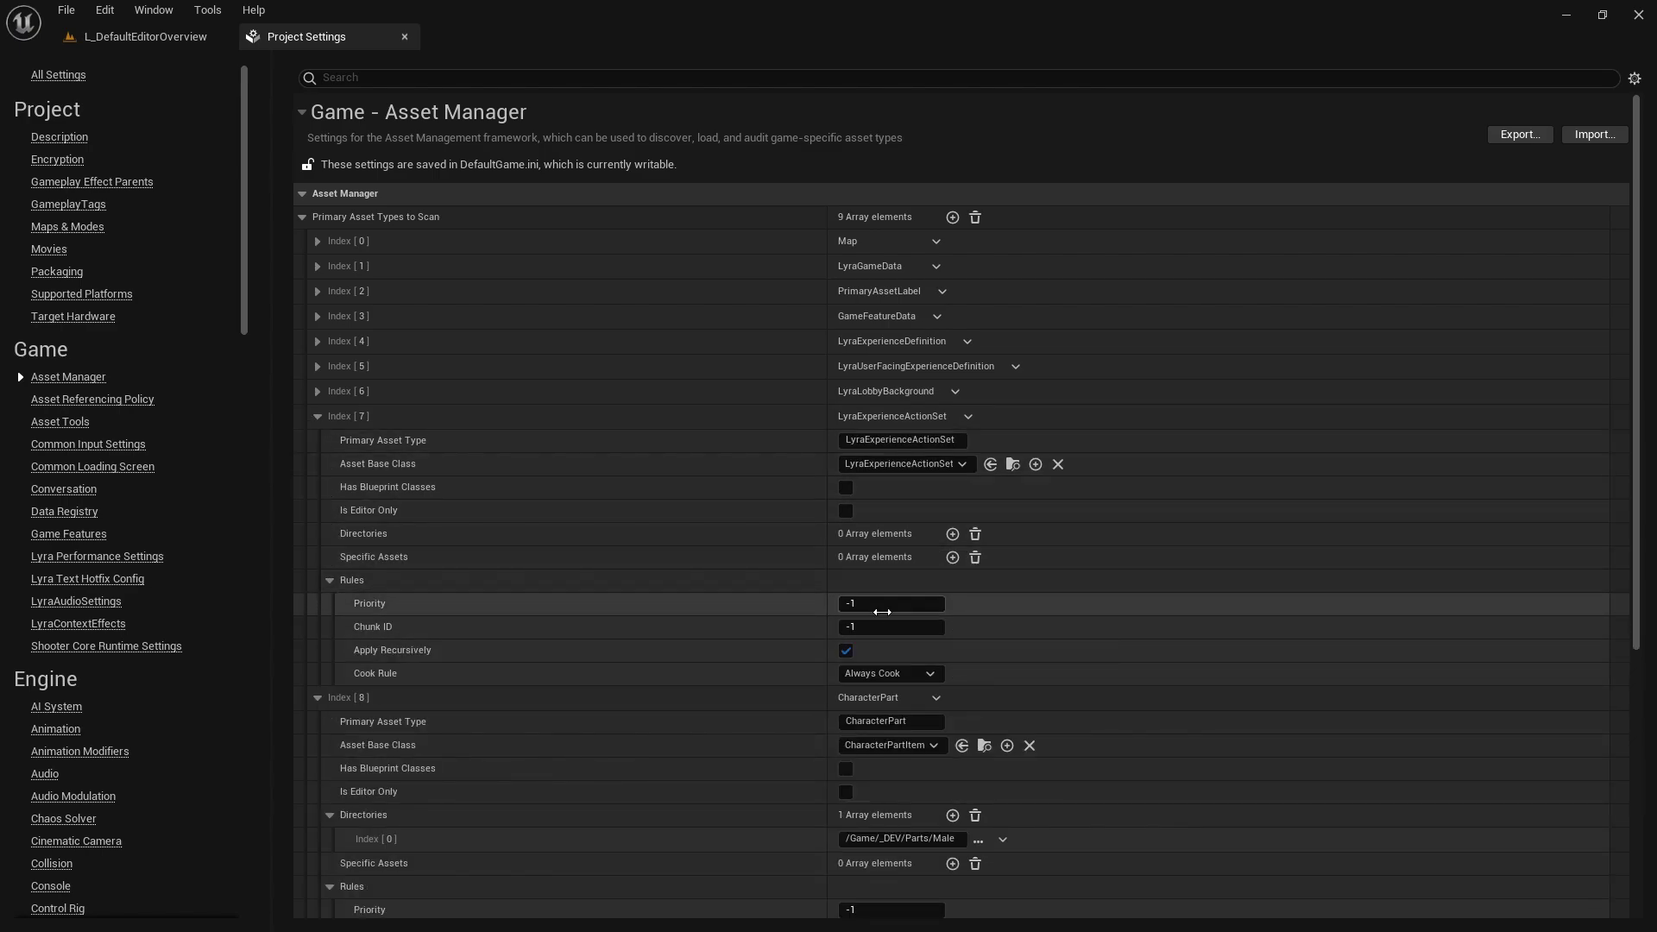
pyautogui.click(329, 580)
pyautogui.click(319, 416)
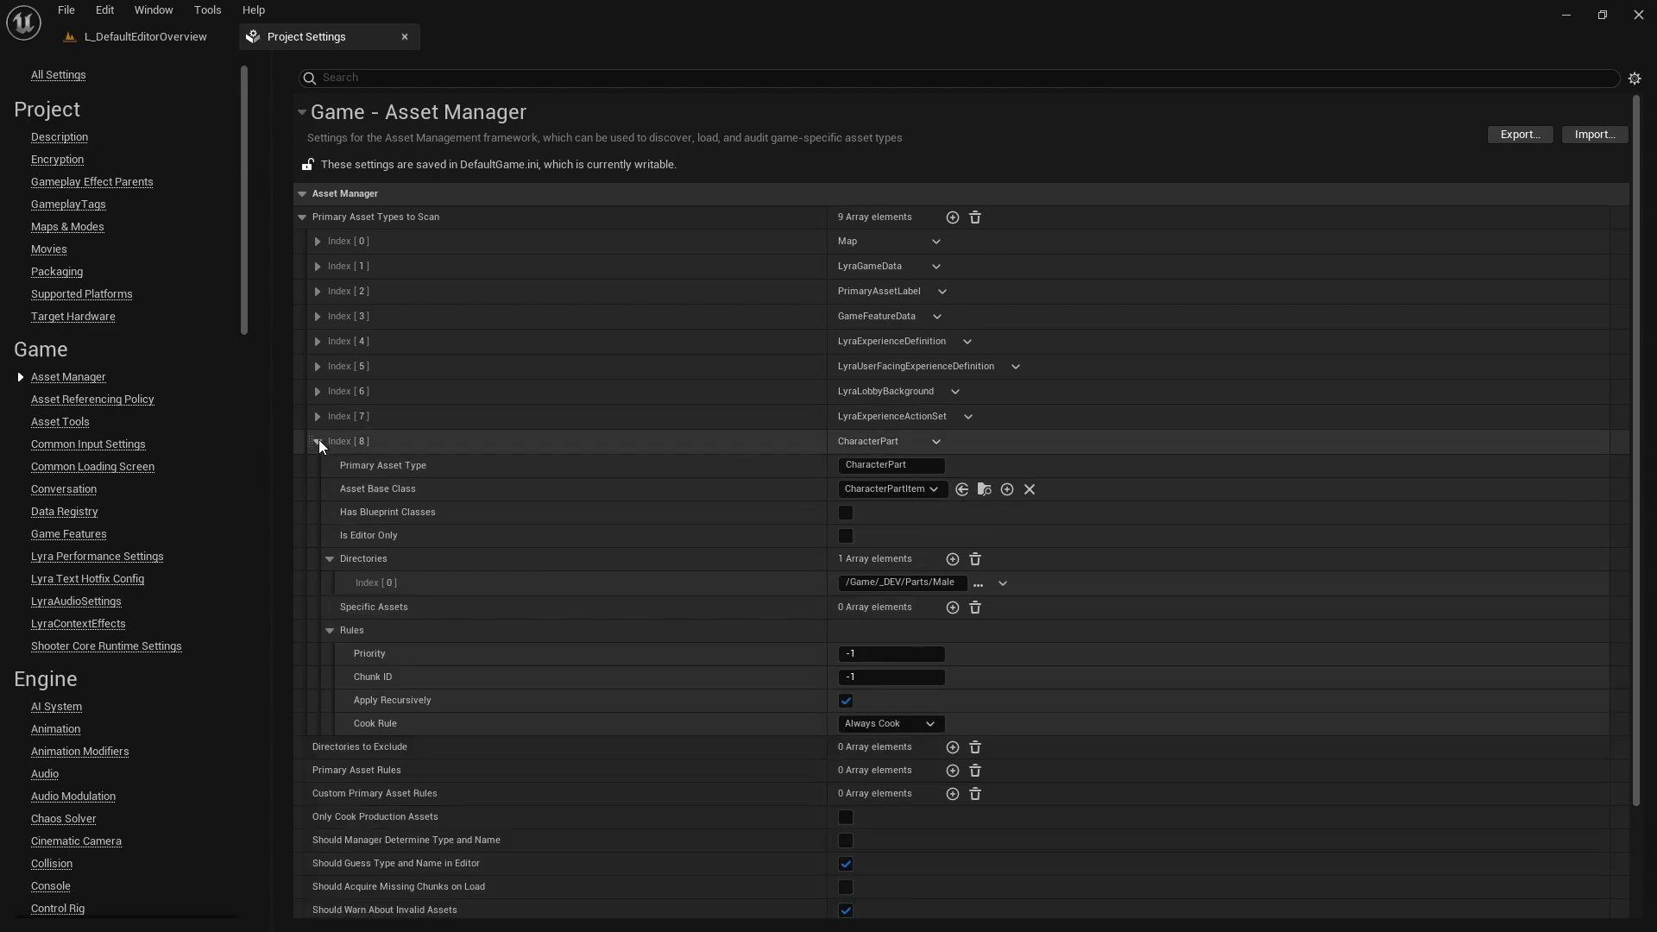
pyautogui.click(318, 441)
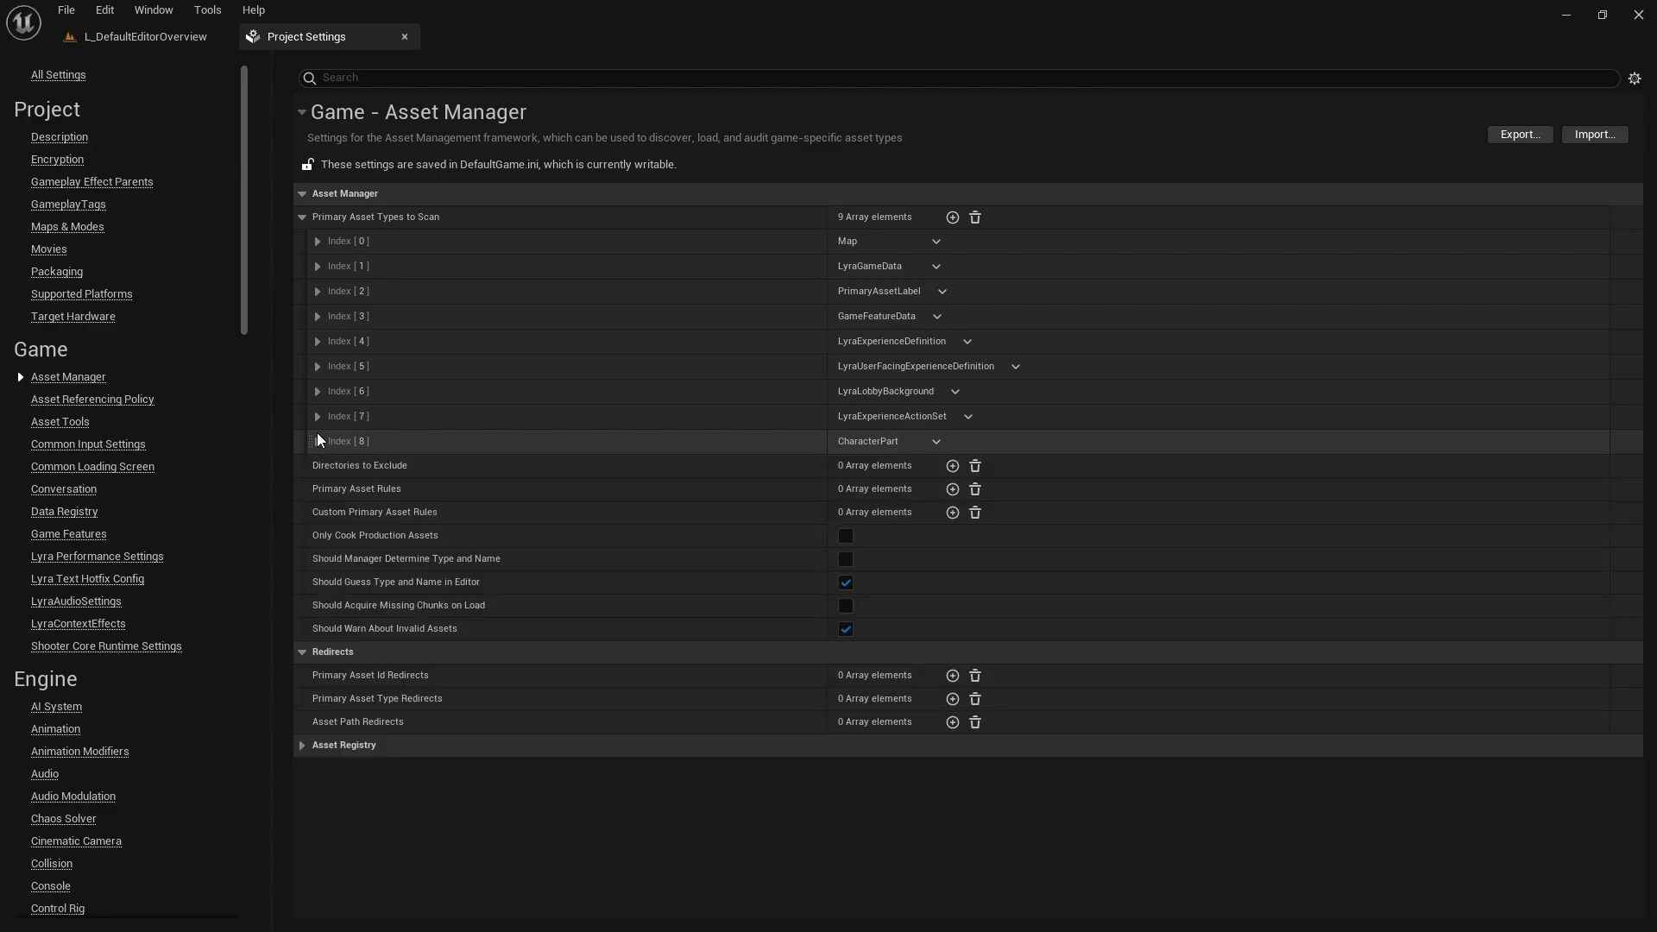
pyautogui.click(317, 442)
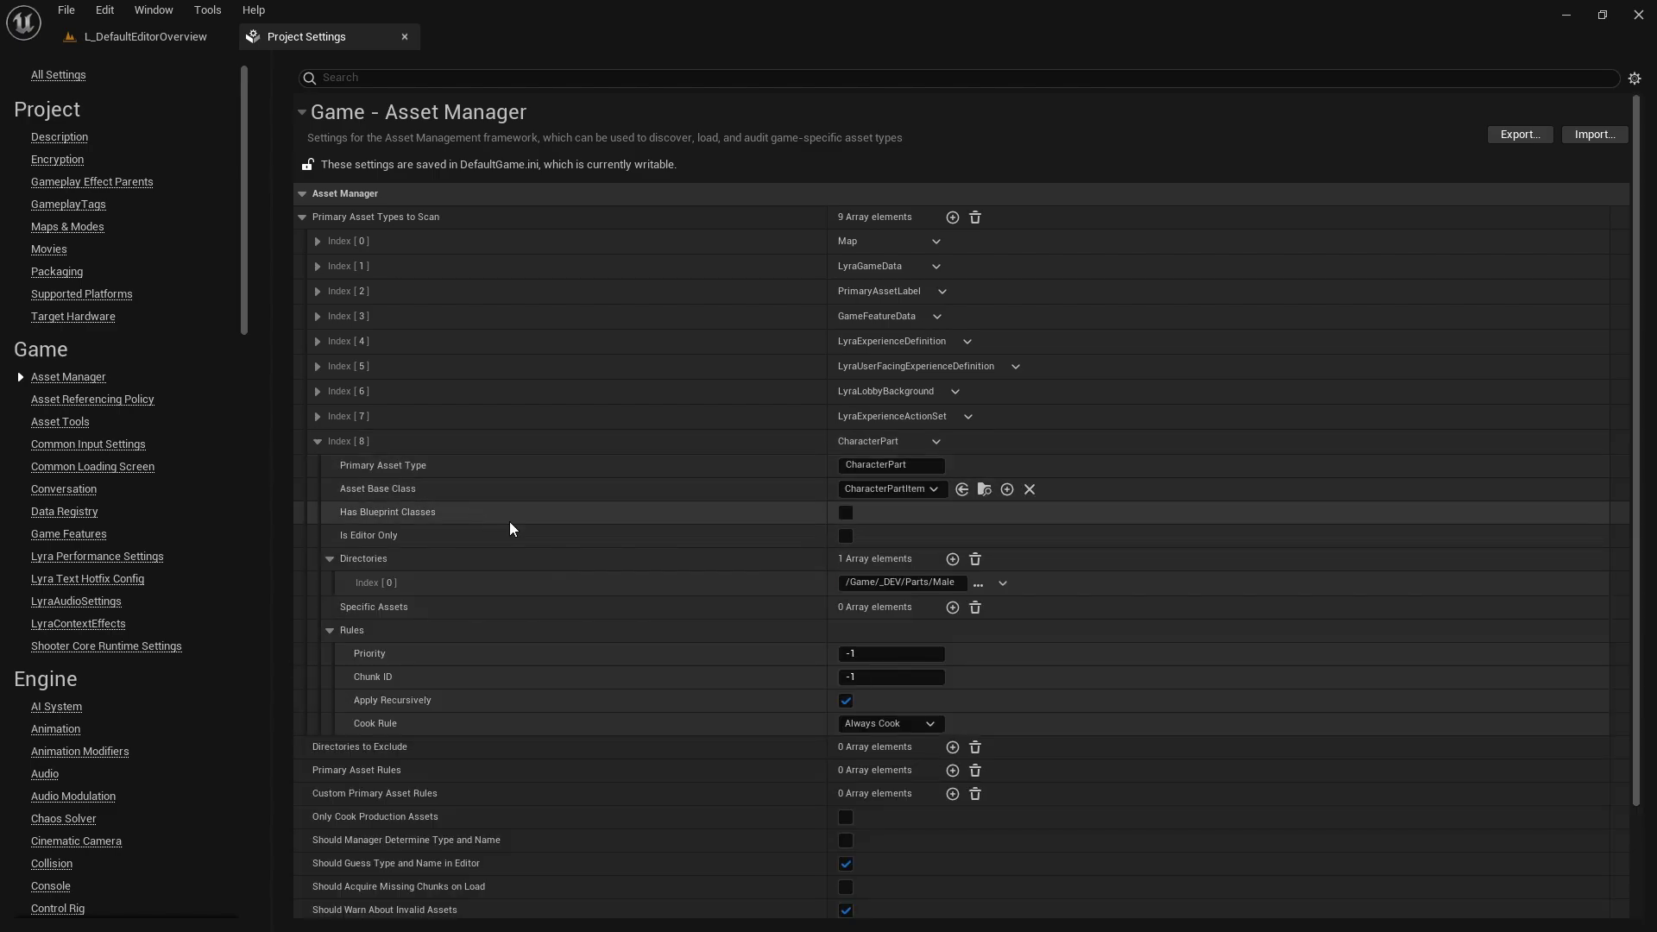
pyautogui.click(329, 558)
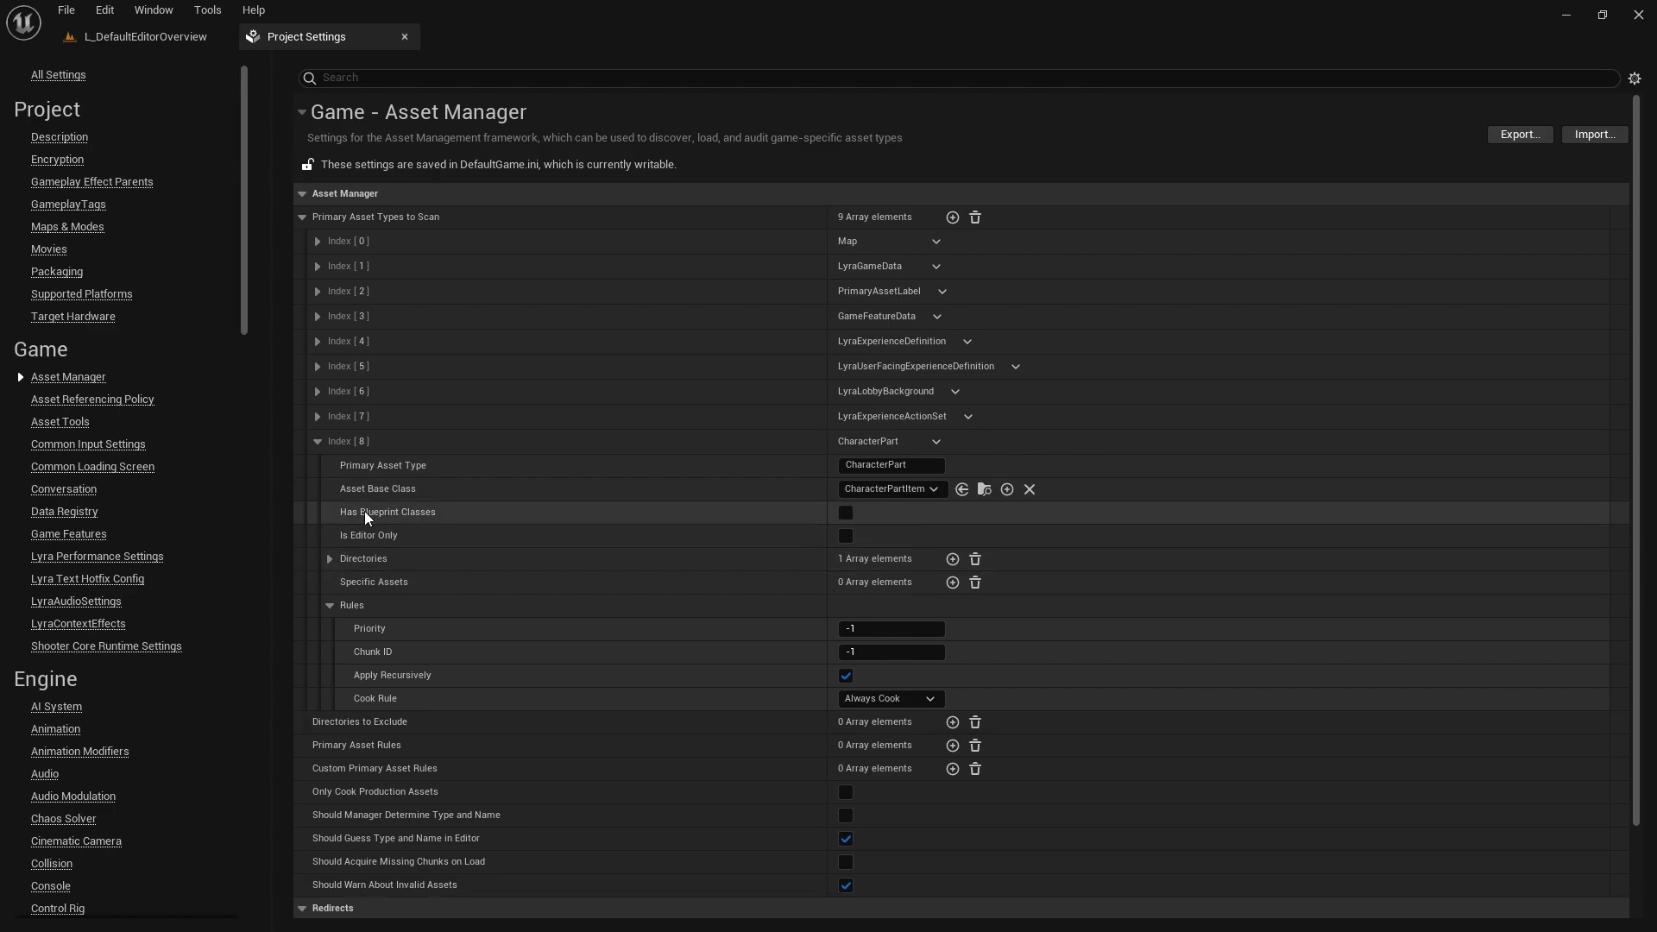
pyautogui.click(318, 442)
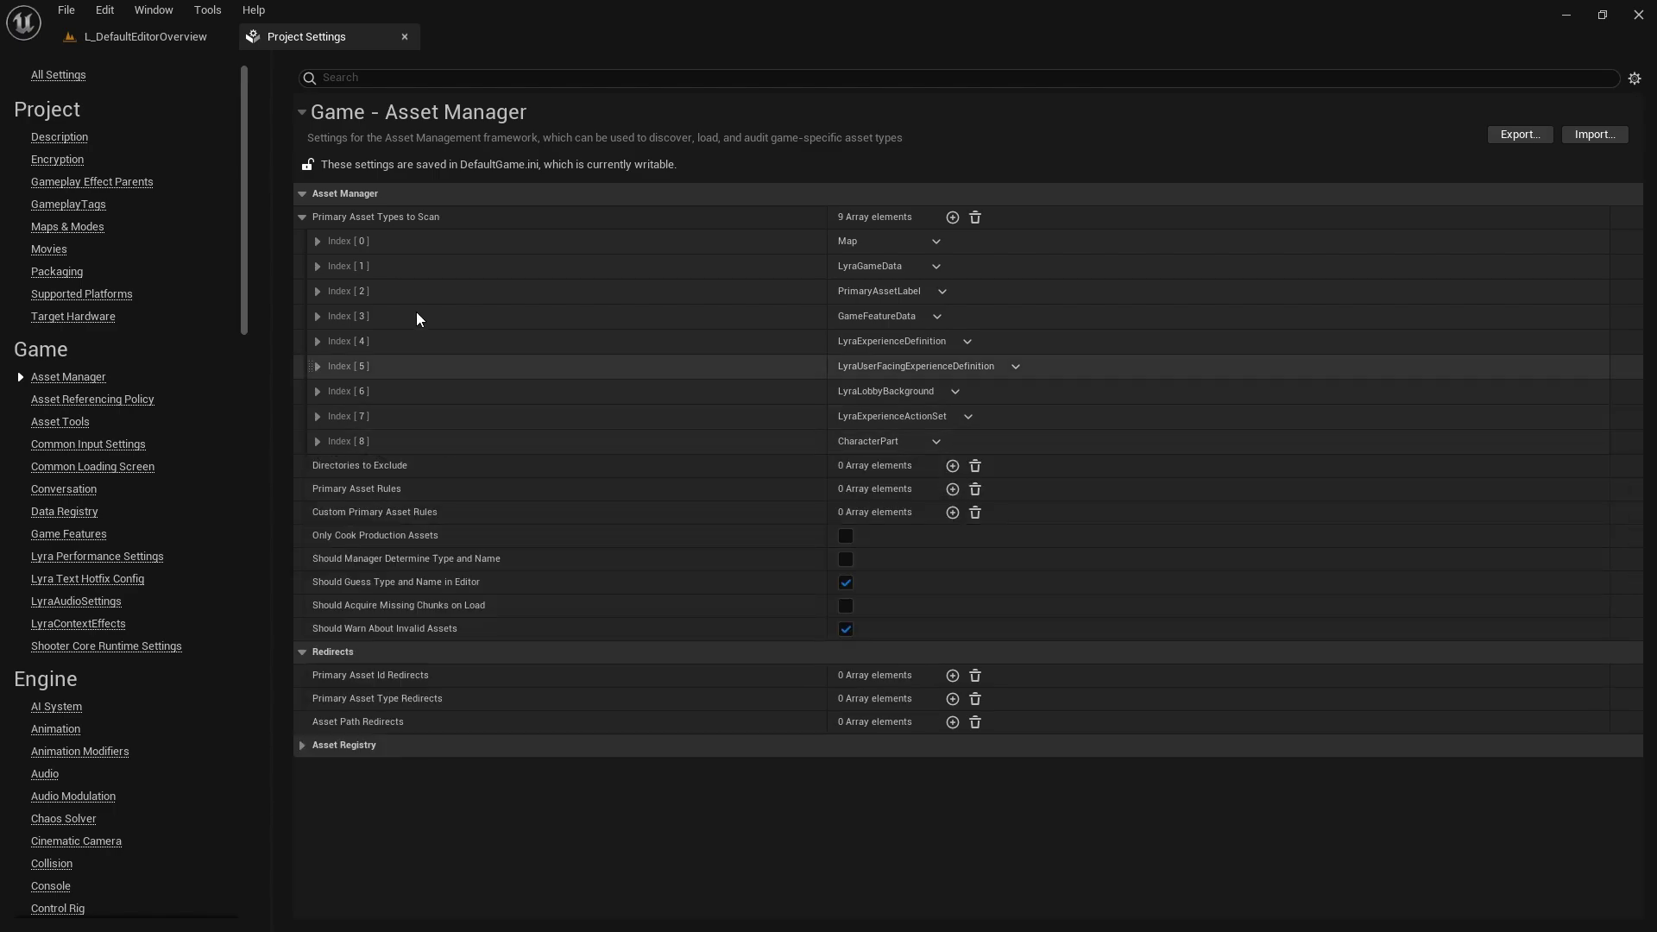
# Open the Part_Arms_Male data asset from the level editor, set its Item Type to CharacterPart and save it.
pyautogui.click(145, 37)
pyautogui.doubleClick(386, 694)
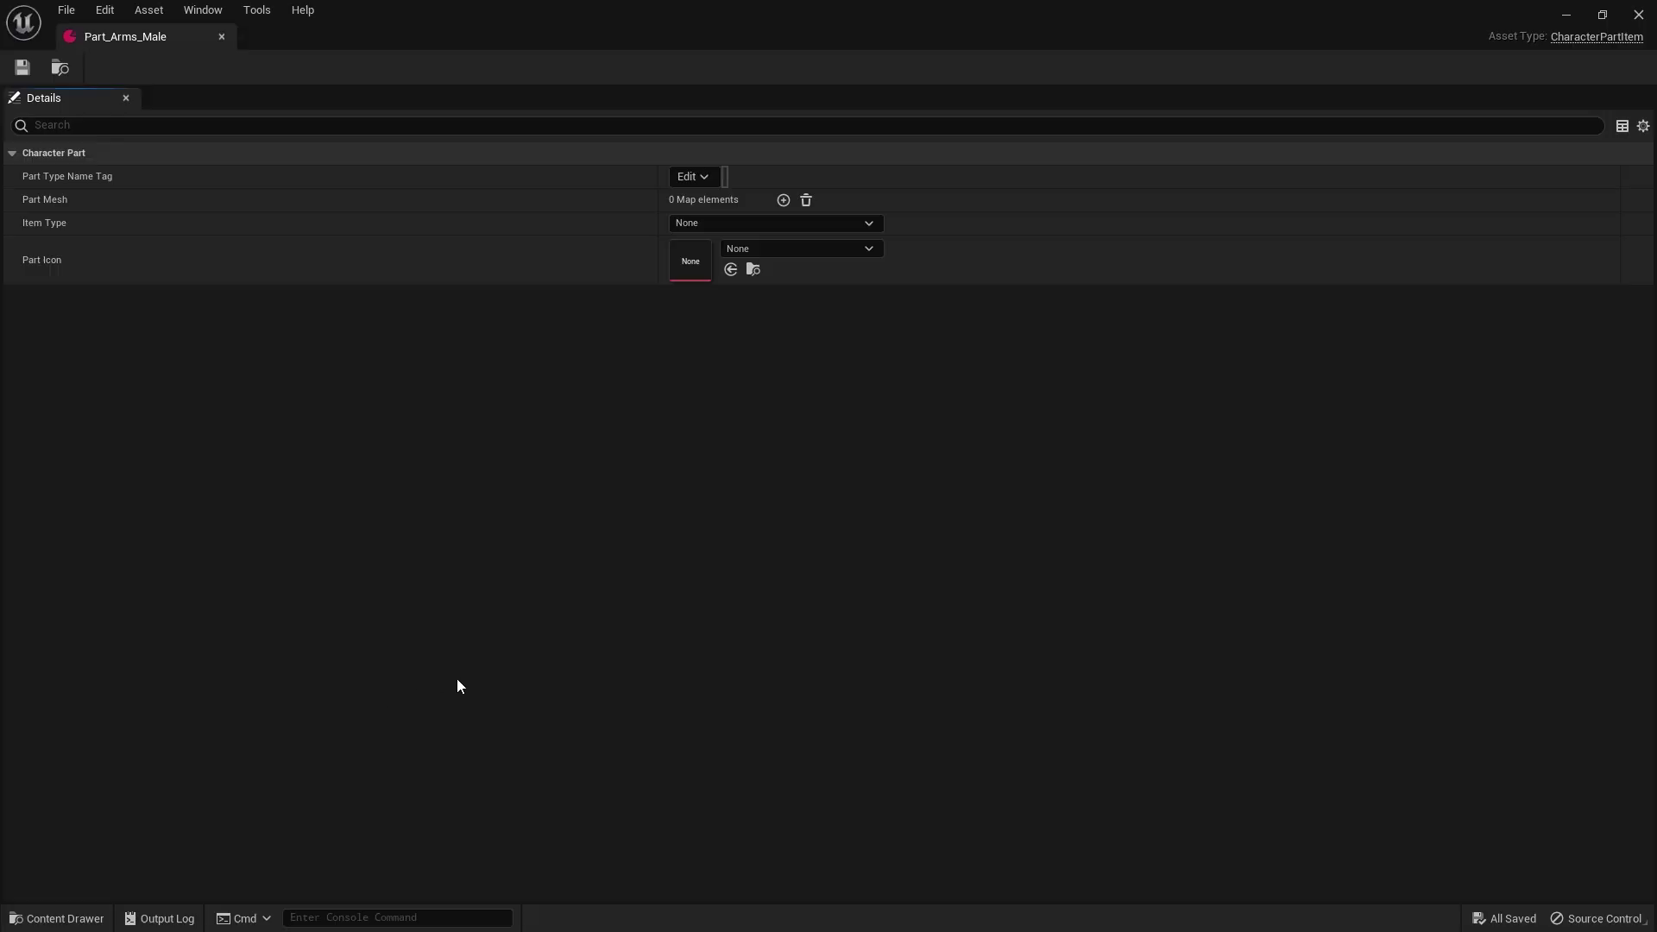
pyautogui.click(753, 222)
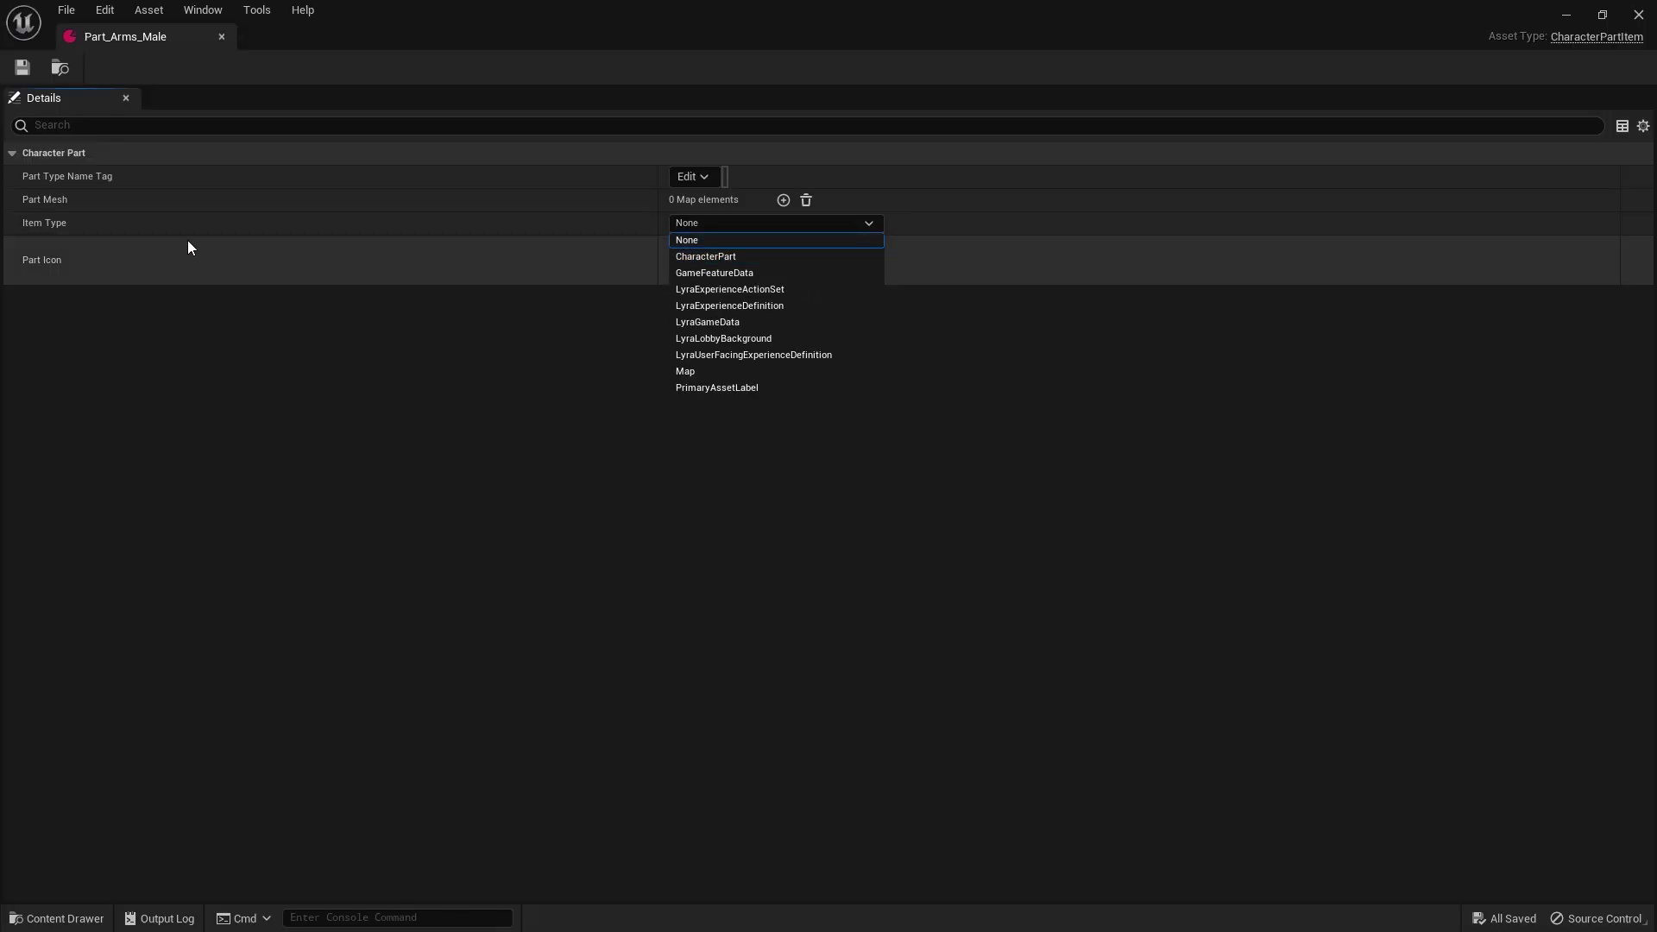
pyautogui.click(33, 226)
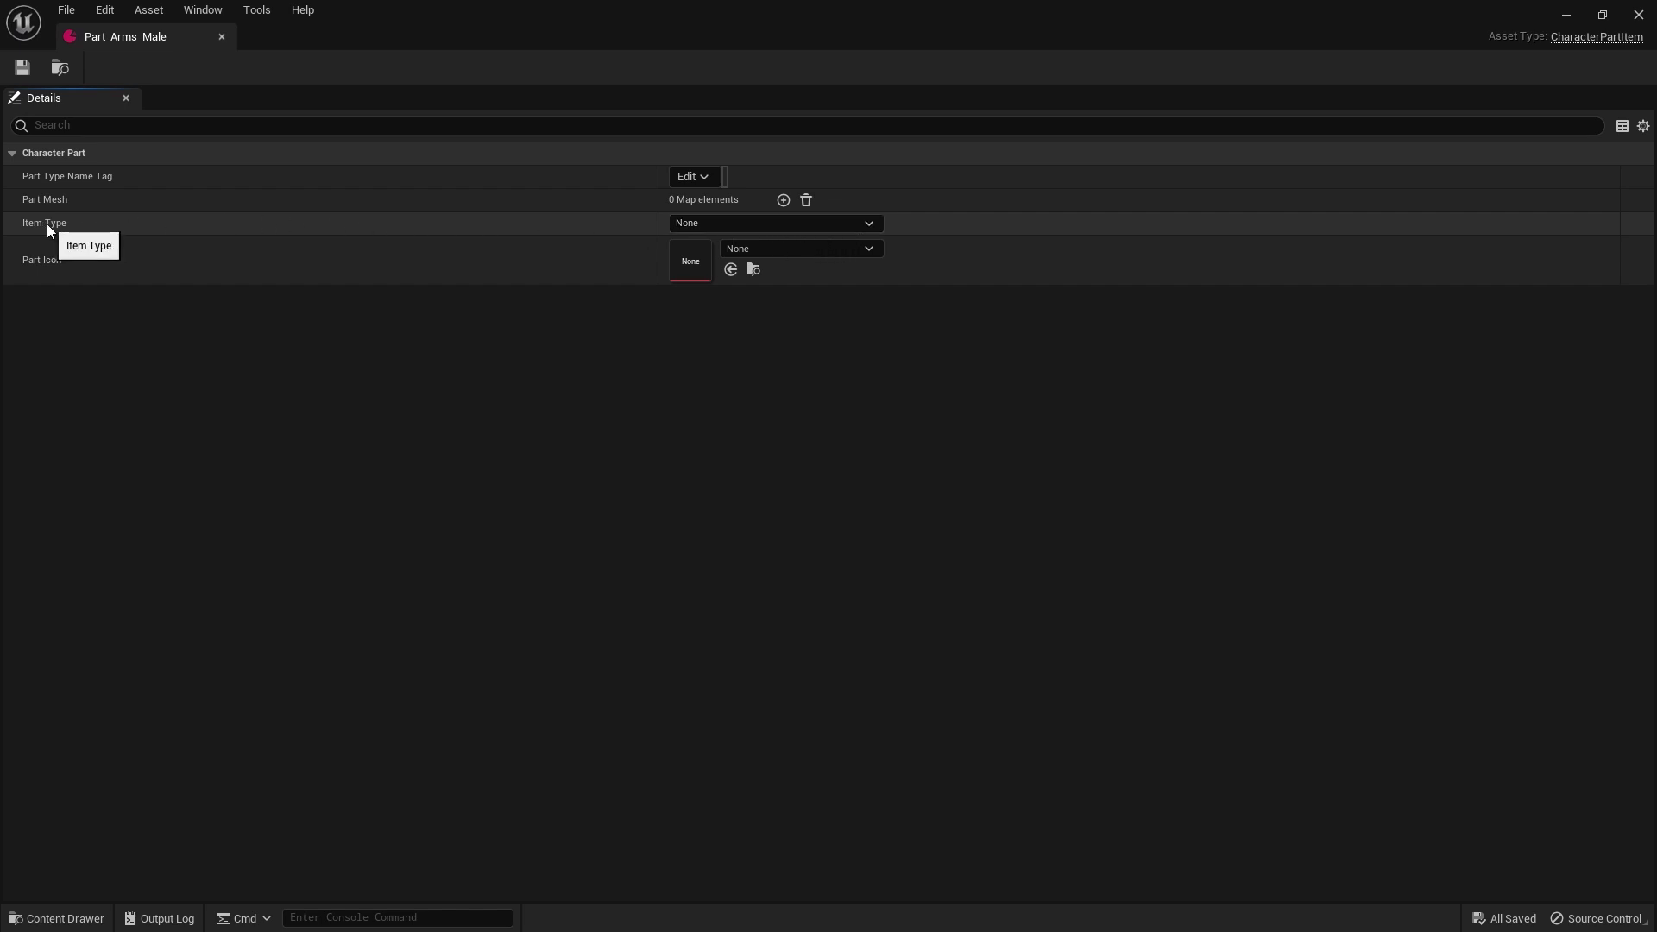
pyautogui.click(750, 223)
pyautogui.click(714, 257)
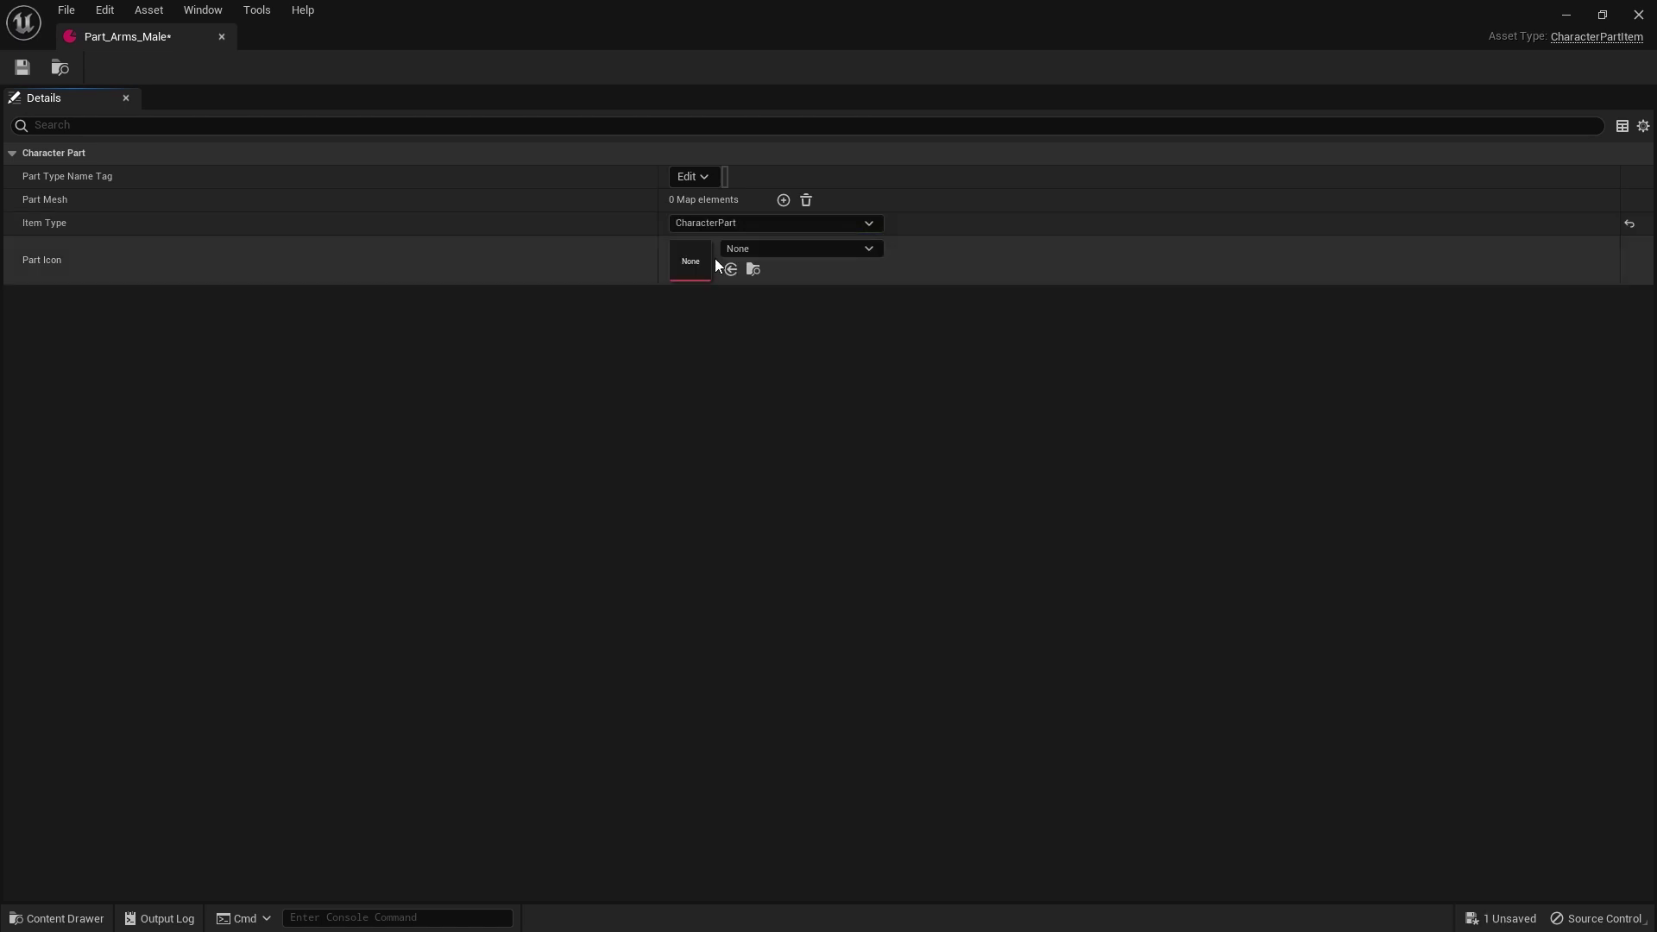
pyautogui.click(33, 71)
# Switch to Rider and examine how GetPrimaryAssetId, declared in CharacterPartItem.h, uses ItemType in its CharacterPartItem.cpp implementation.
pyautogui.press('super+Tab')
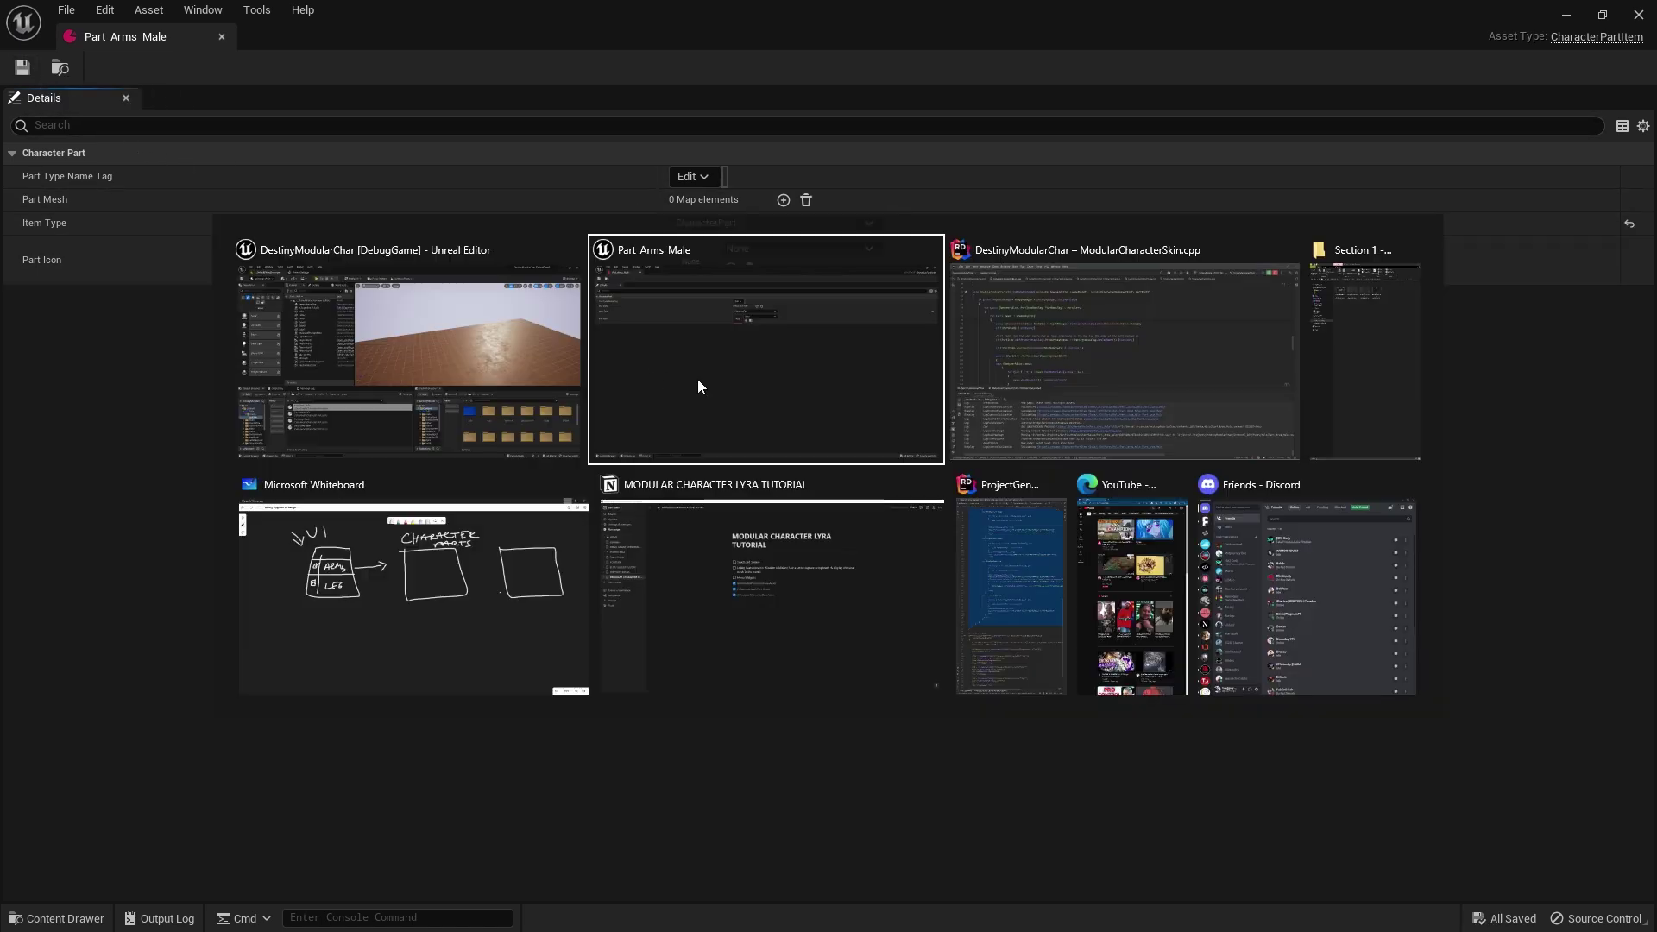
pyautogui.click(1169, 374)
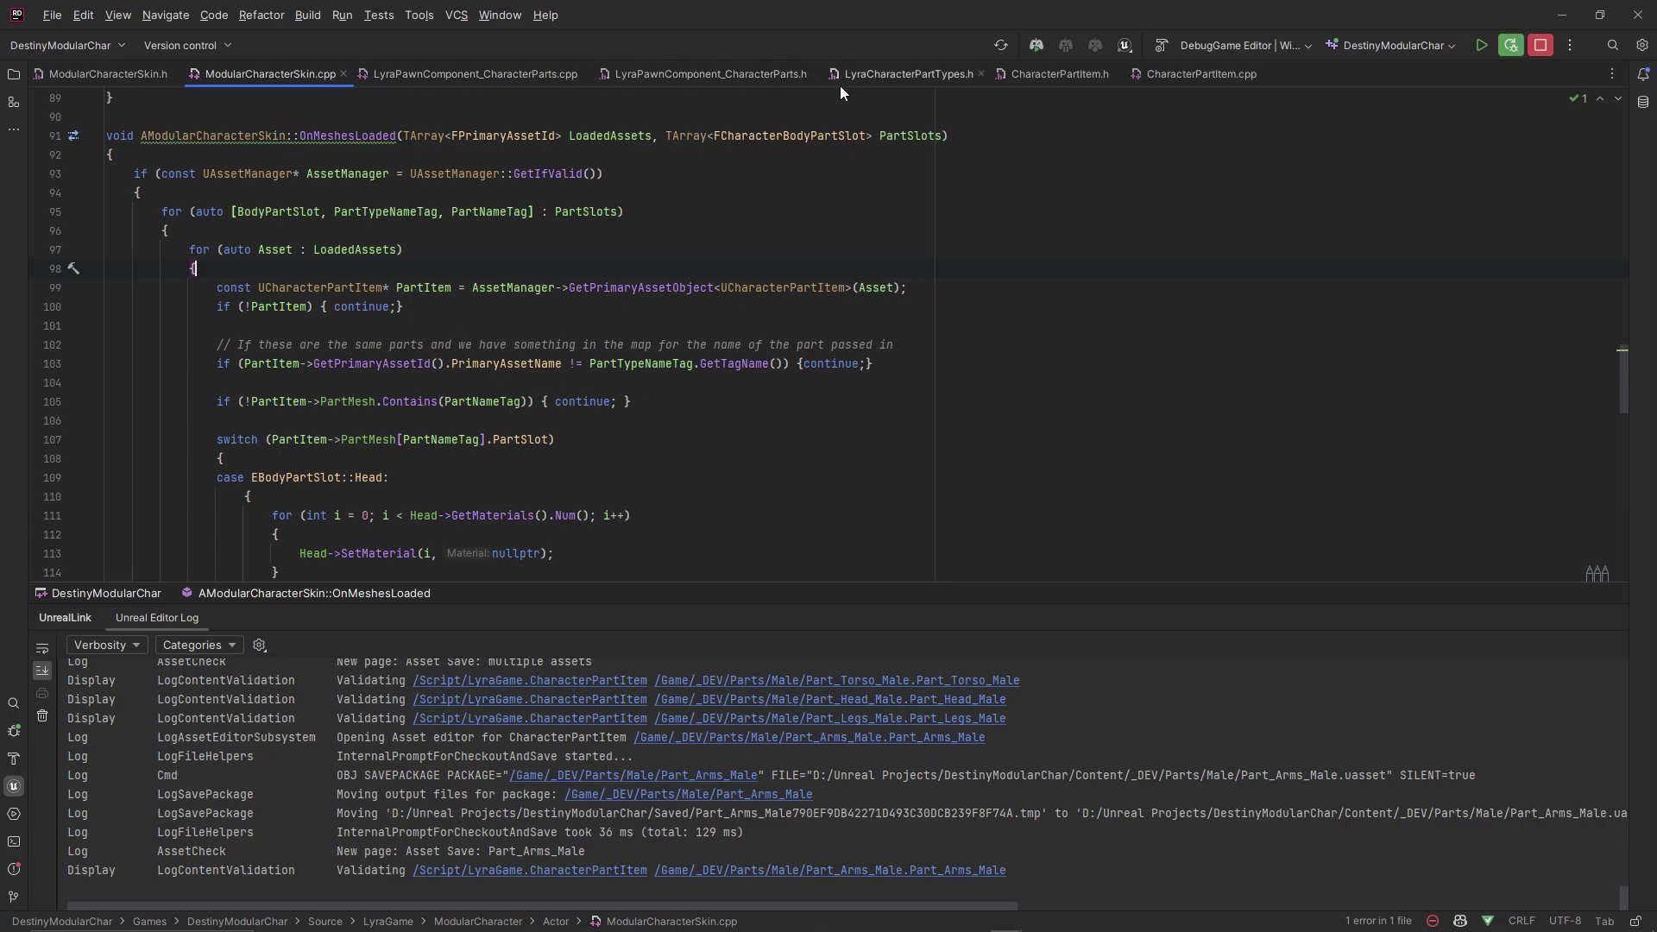
pyautogui.click(1036, 74)
pyautogui.scroll(-5, 358, 441)
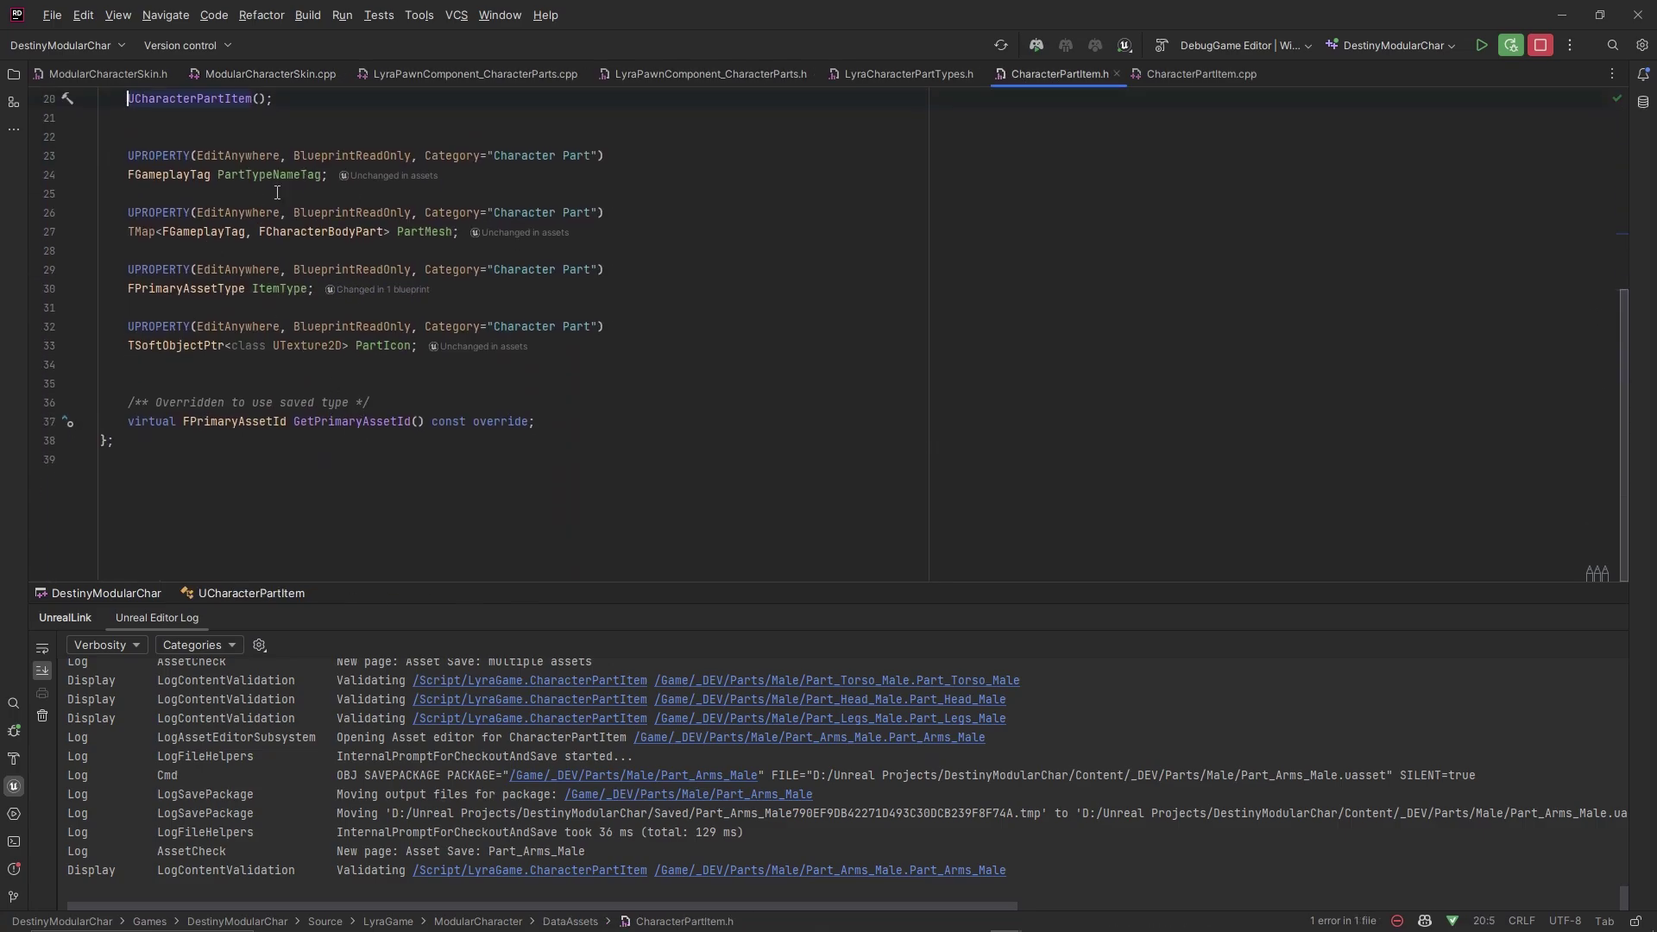
pyautogui.scroll(1, 198, 164)
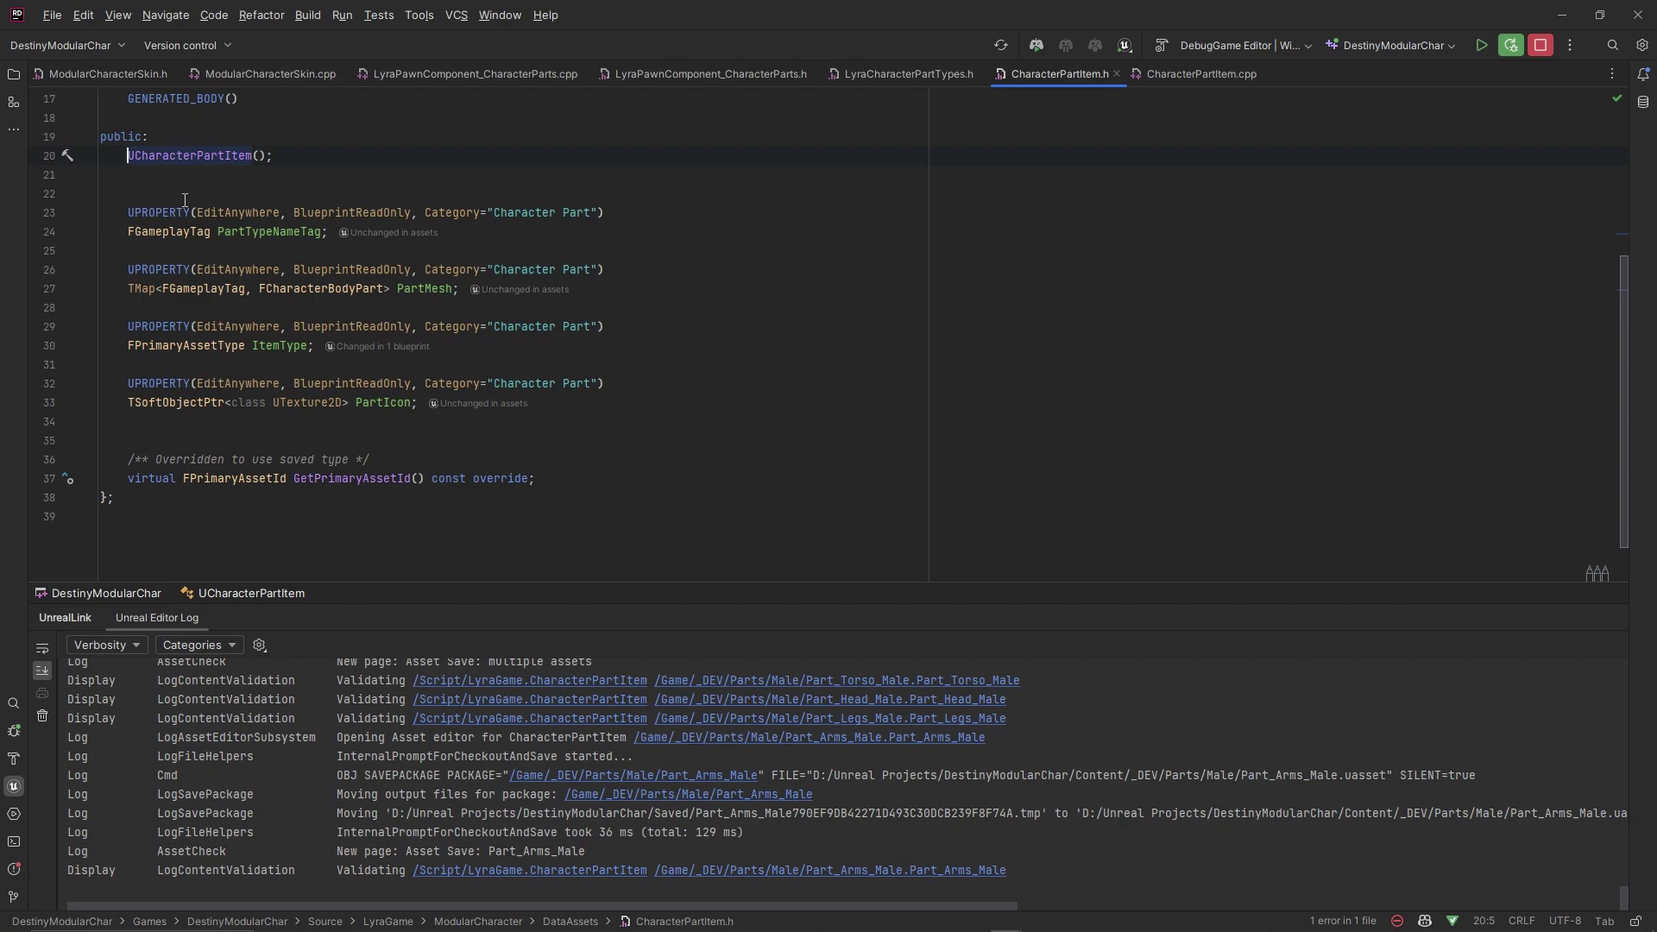
pyautogui.keyDown('ctrl'); pyautogui.click(363, 478); pyautogui.keyUp('ctrl')
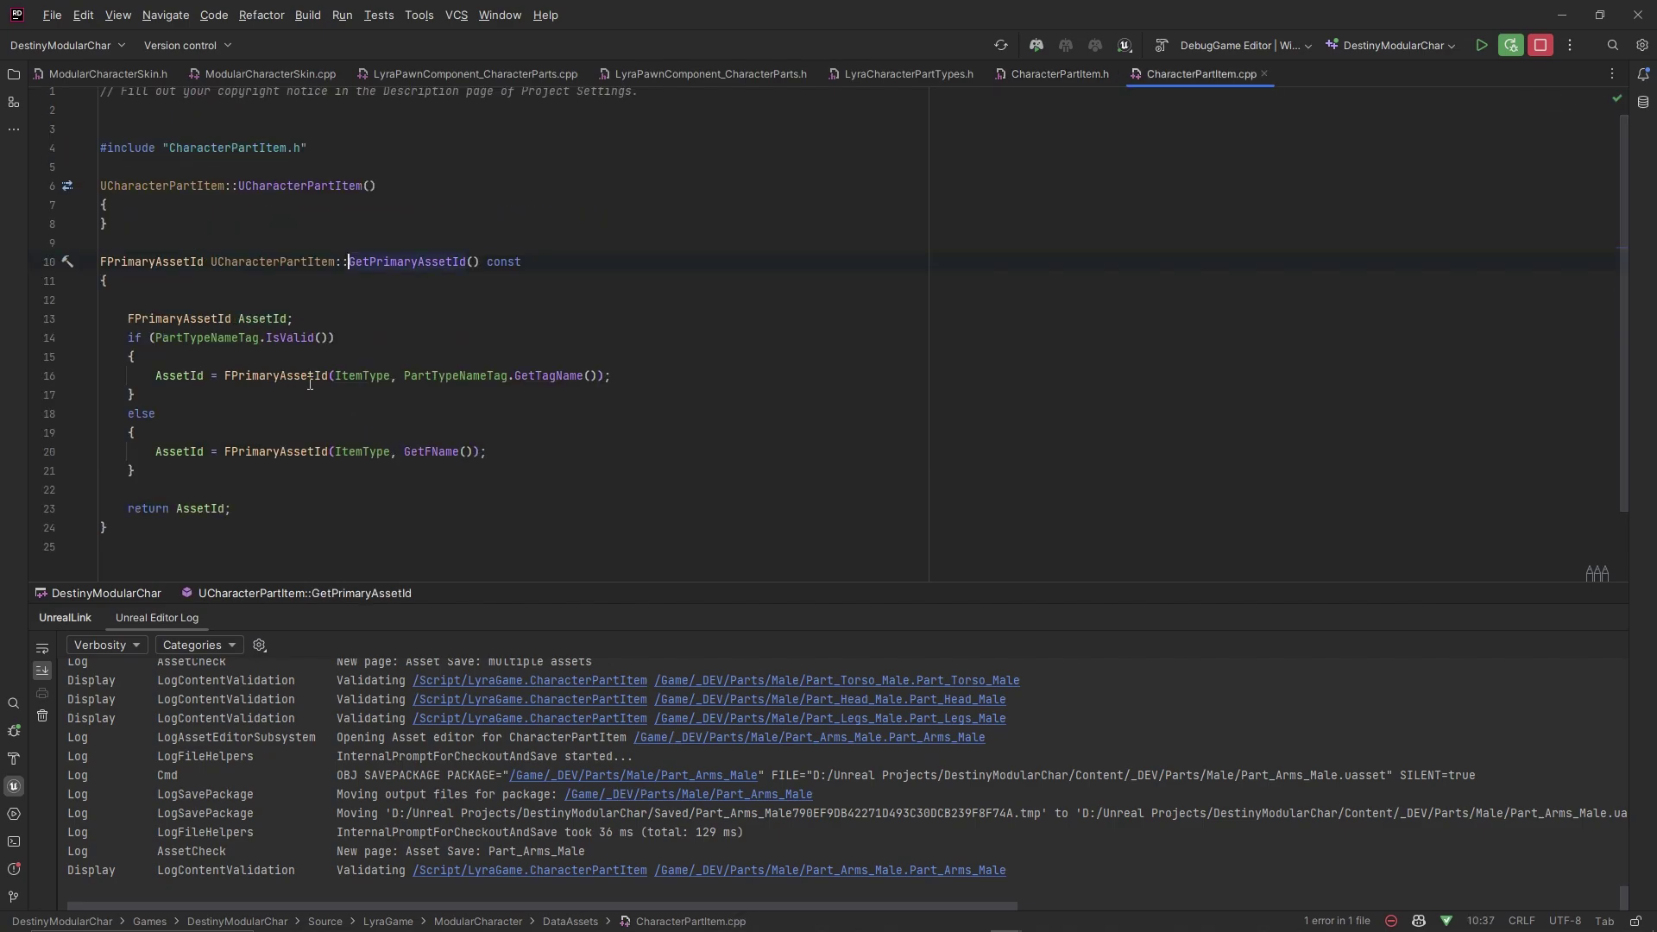
pyautogui.moveTo(337, 380); pyautogui.dragTo(390, 381)
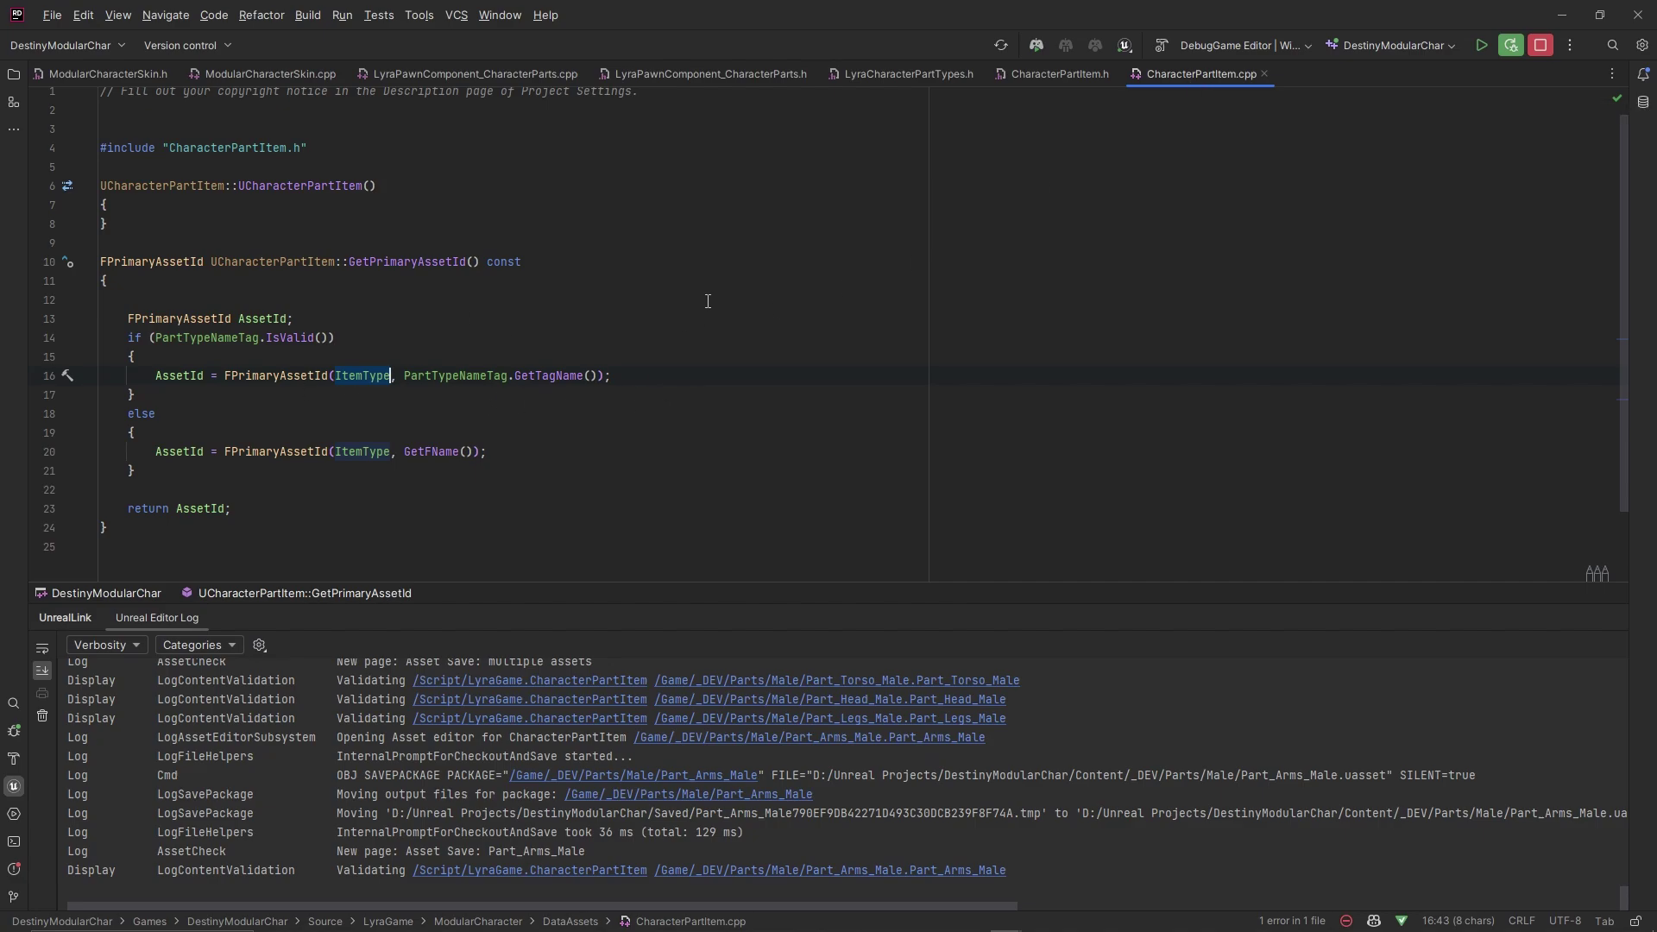
# Review the UCharacterPartItem declaration in CharacterPartItem.h, covering its base class and the ItemType and PartIcon properties.
pyautogui.click(1068, 79)
pyautogui.scroll(3, 314, 218)
pyautogui.moveTo(239, 231); pyautogui.dragTo(544, 231)
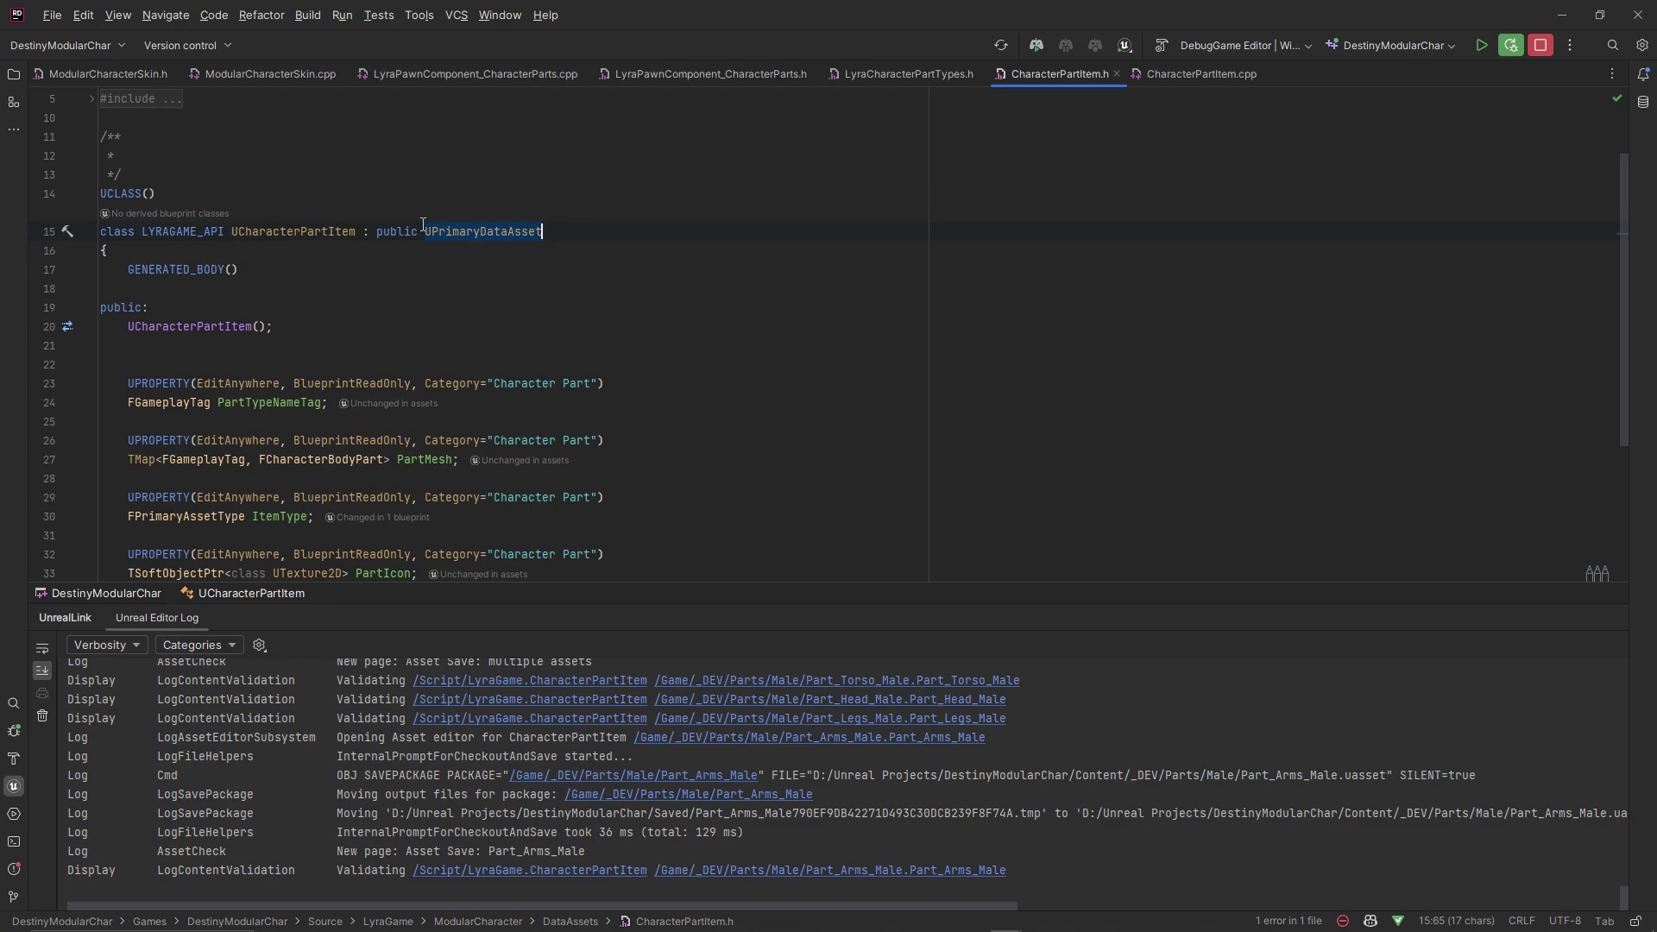
pyautogui.scroll(-5, 589, 231)
pyautogui.moveTo(128, 269); pyautogui.dragTo(314, 290)
pyautogui.moveTo(128, 326); pyautogui.dragTo(418, 345)
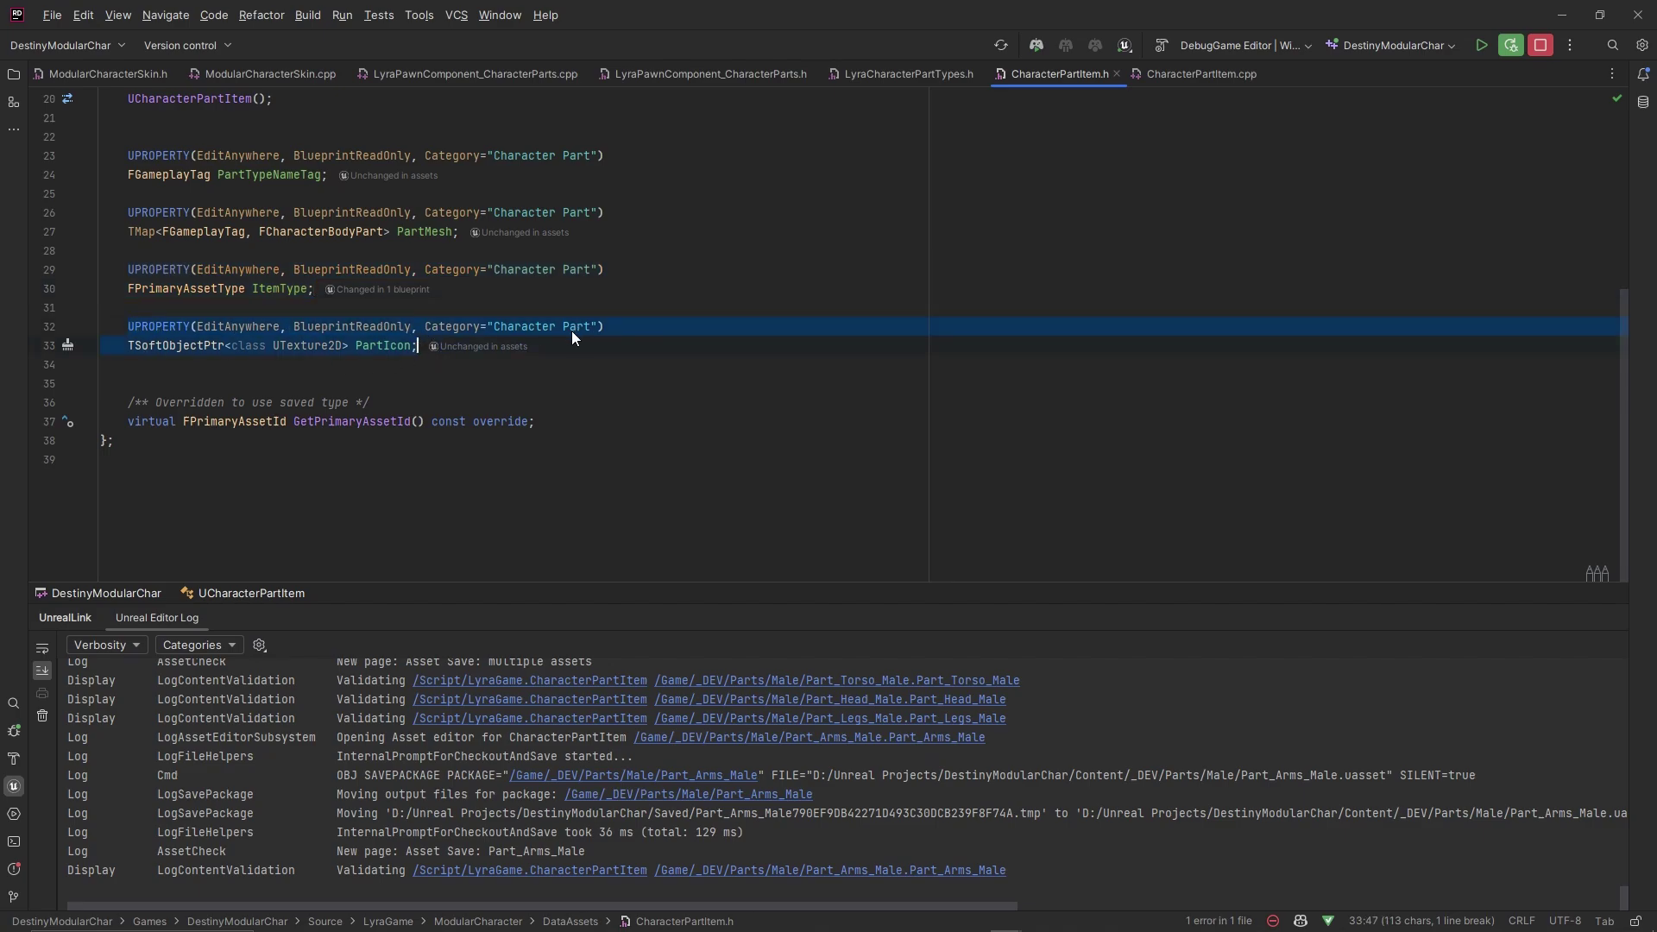
pyautogui.click(661, 344)
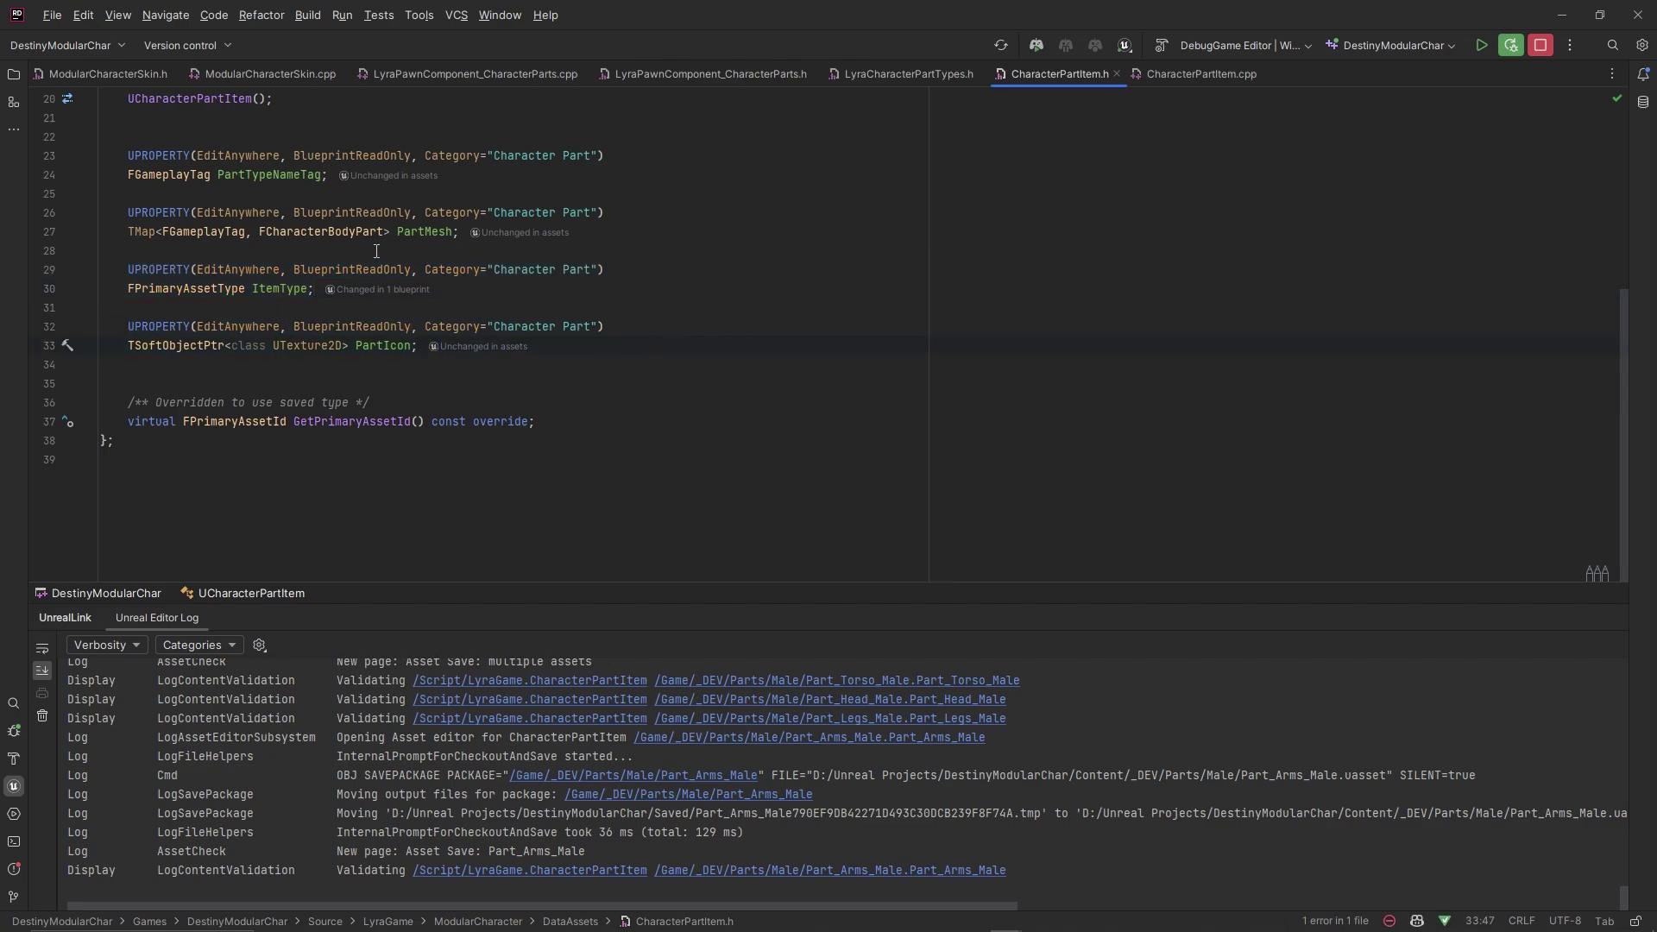
pyautogui.scroll(3, 452, 269)
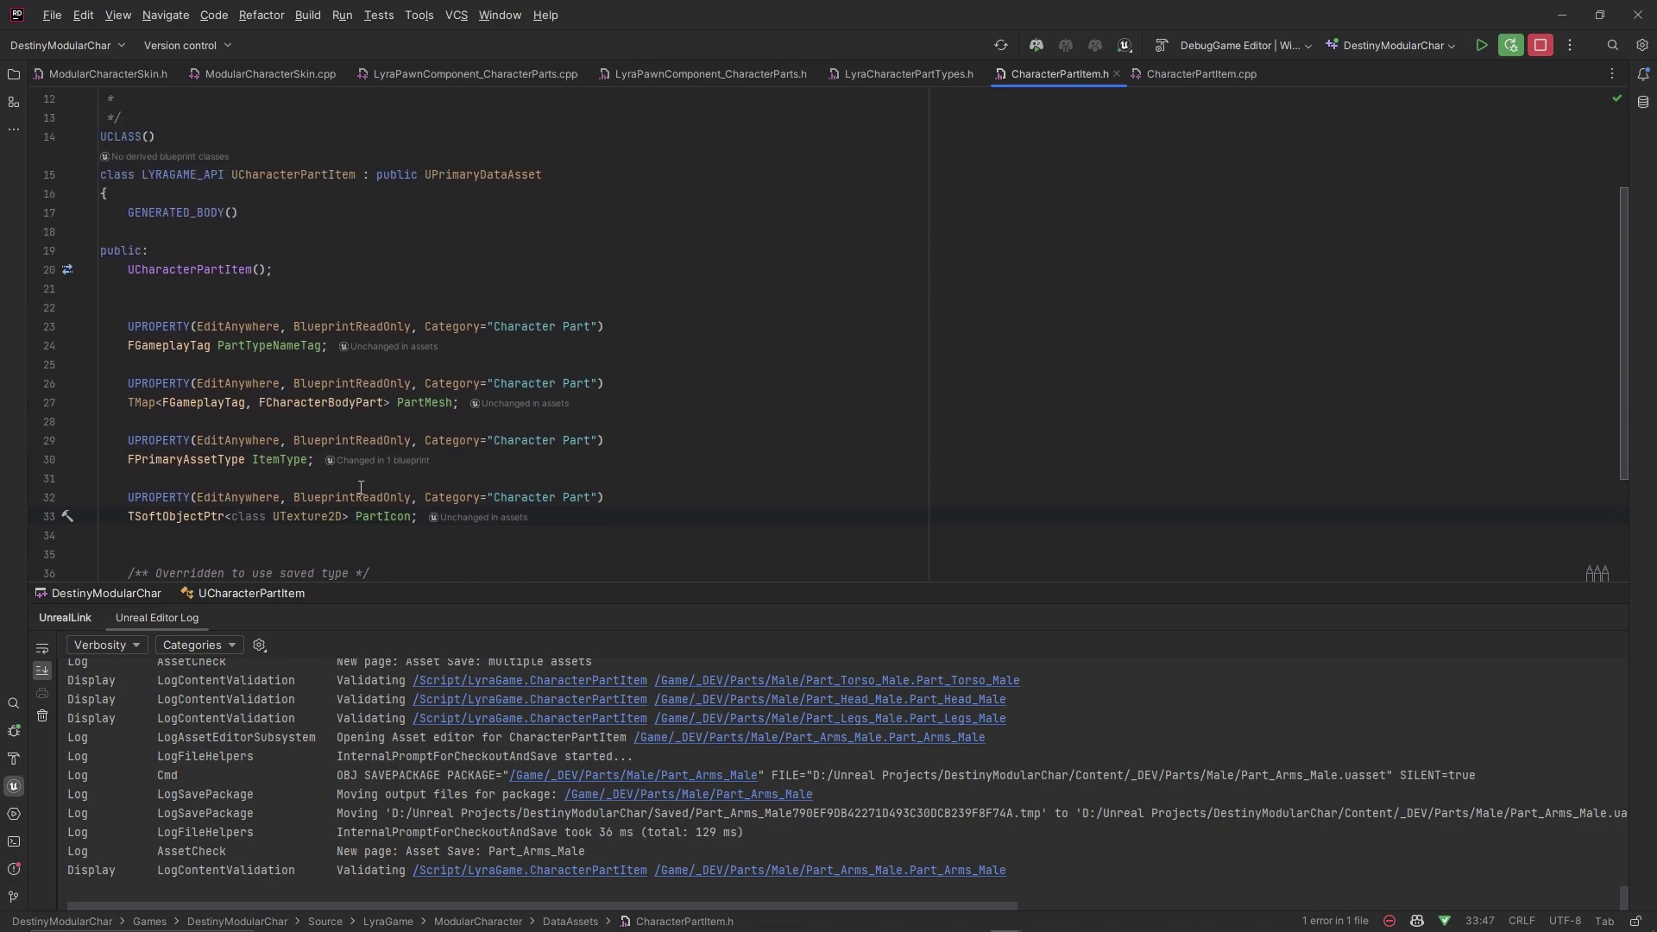
# Return to the Part_Arms_Male asset in Unreal Editor and create the gameplay tag PartType.Arms.Male as its Part Type Name Tag.
pyautogui.moveTo(102, 303); pyautogui.dragTo(449, 518)
pyautogui.hotkey('alt', 'Tab')
pyautogui.hotkey('alt', 'Tab')
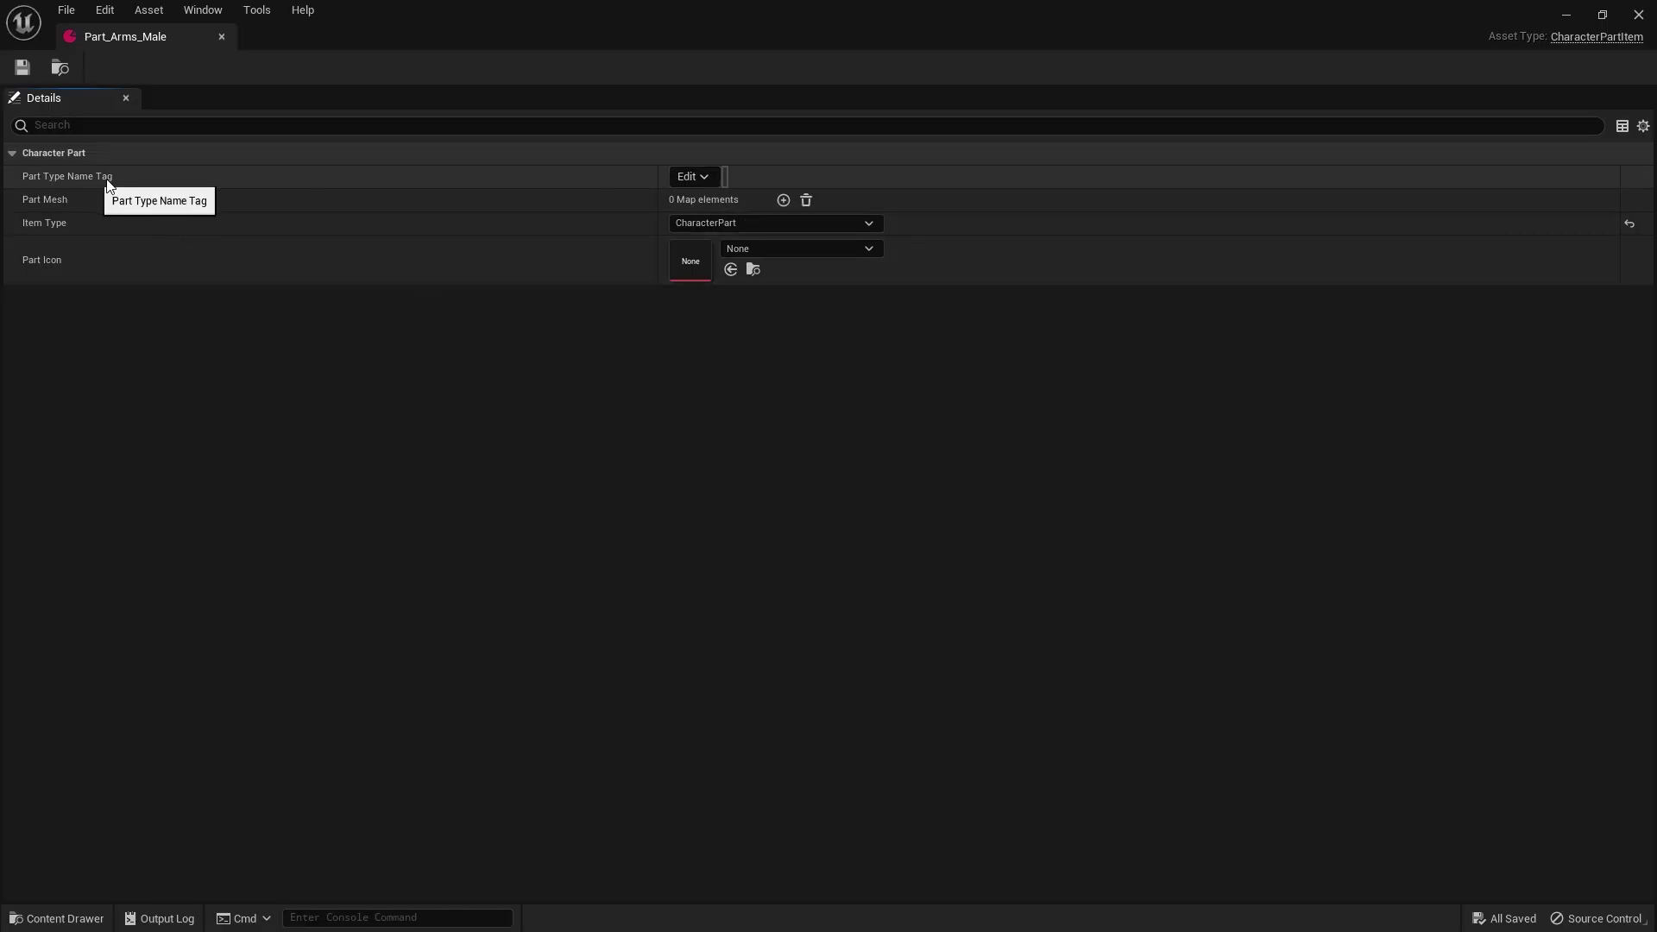
pyautogui.click(697, 176)
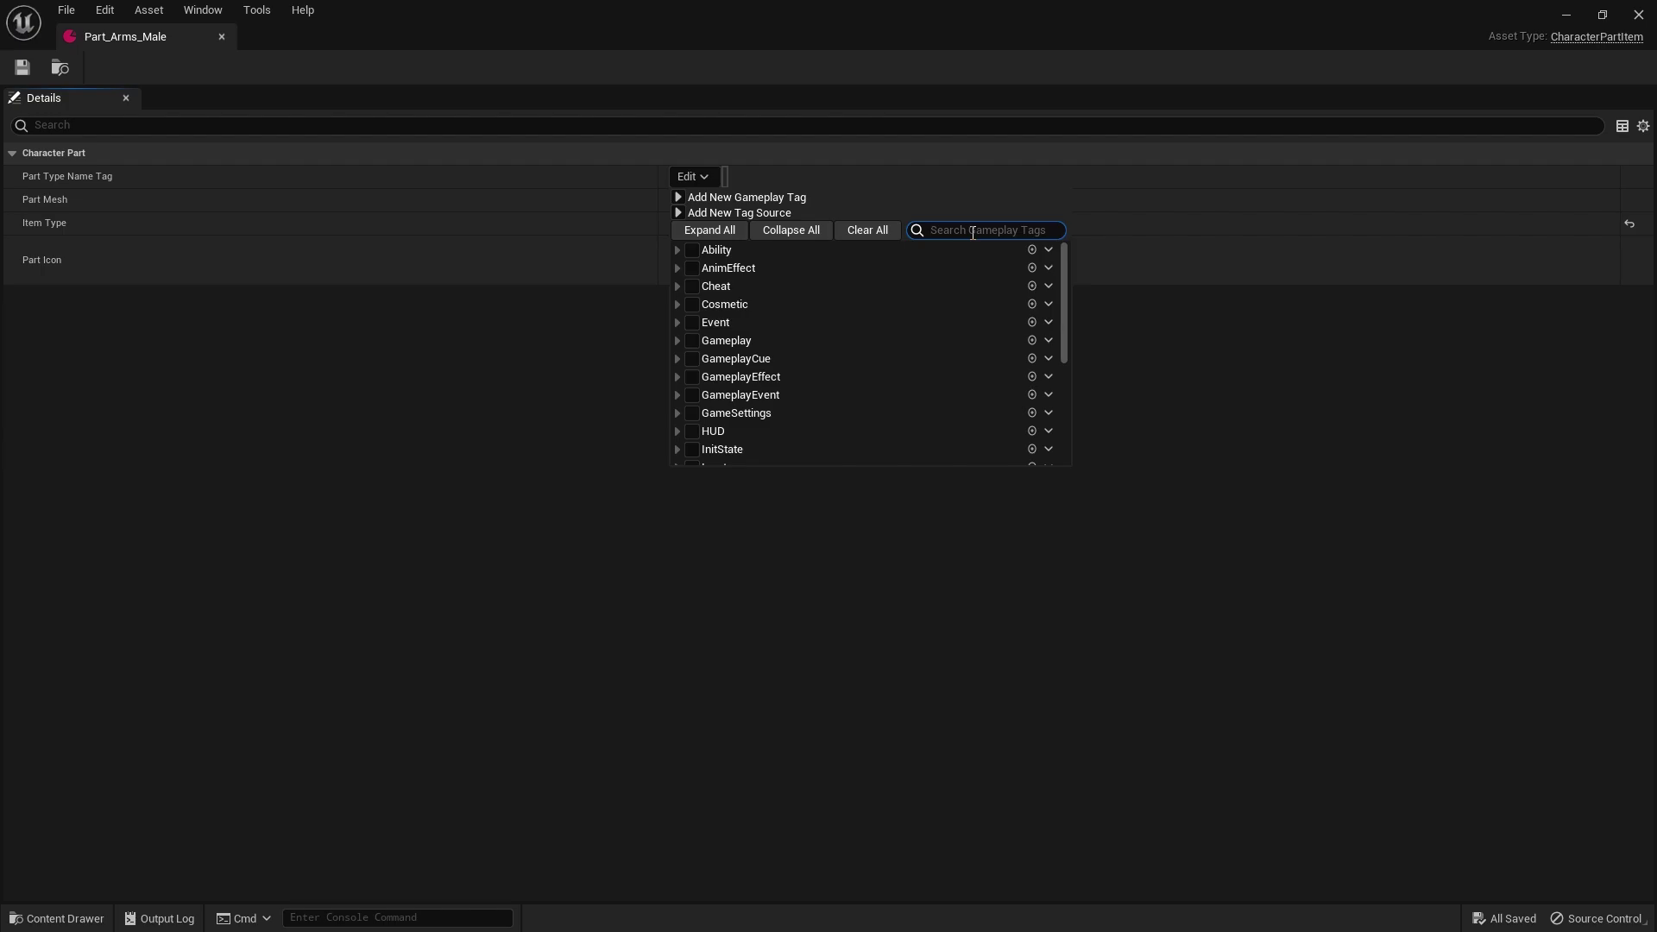
pyautogui.click(680, 198)
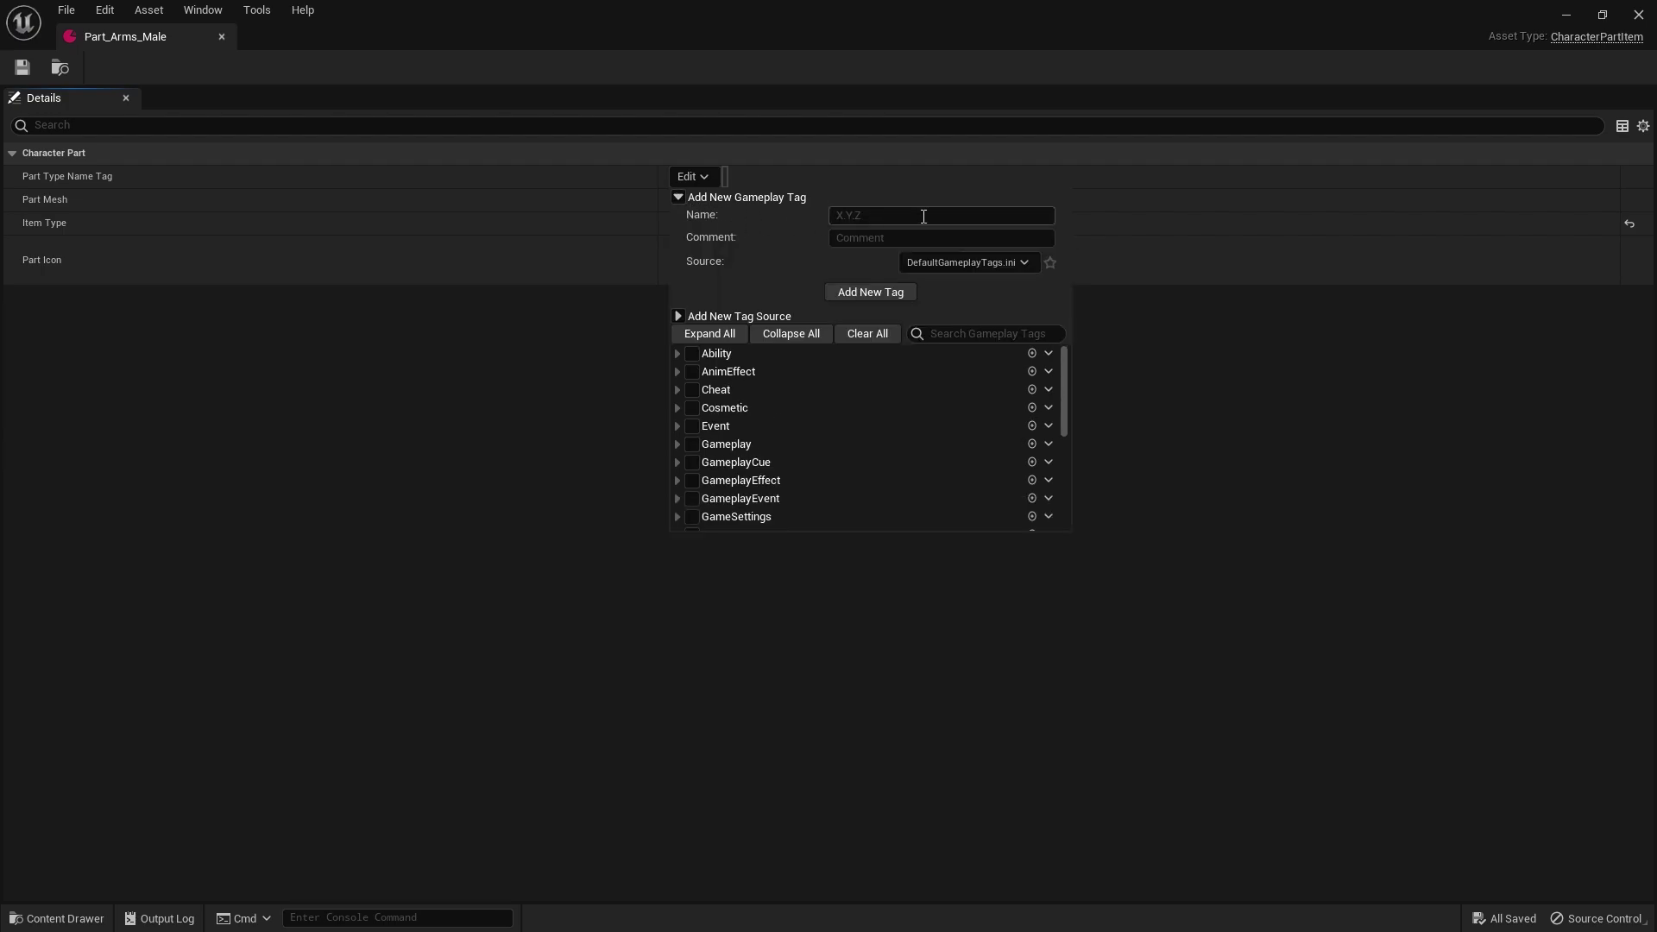
pyautogui.click(853, 218)
pyautogui.write('PartType.Hea')
pyautogui.press('BackSpace')
pyautogui.press('BackSpace')
pyautogui.press('BackSpace')
pyautogui.write('Arms.Male')
pyautogui.press('Return')
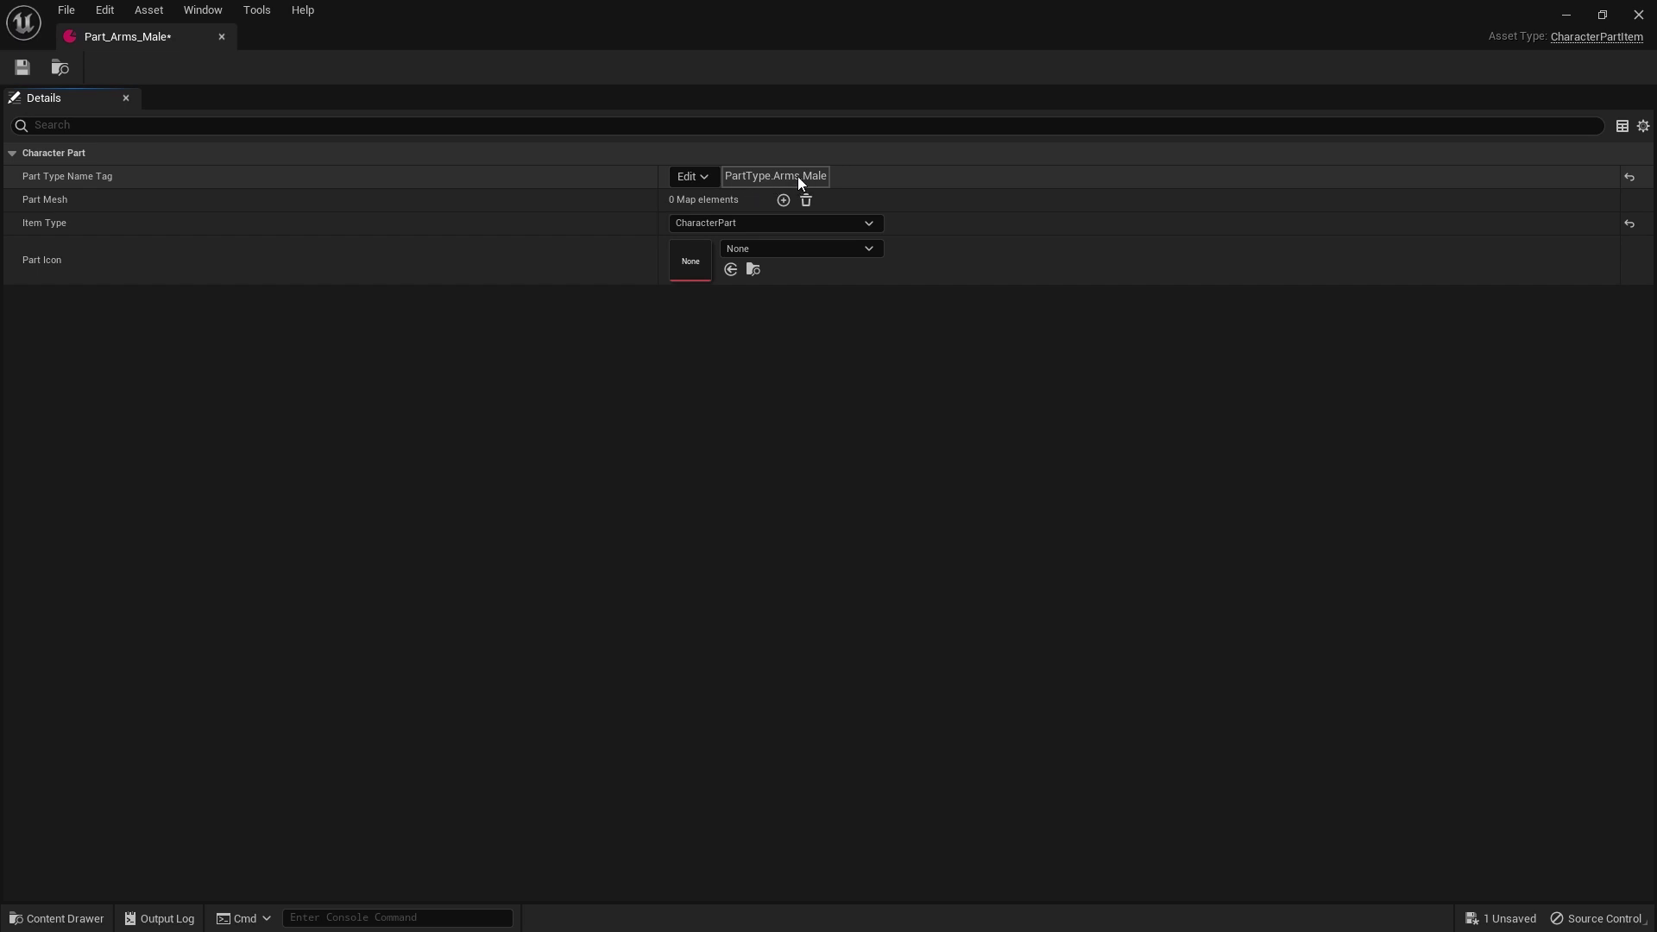
# Dock the Part_Arms_Male editor in the main window and set the Asset Editor Open Location preference to Main Window.
pyautogui.moveTo(111, 32); pyautogui.dragTo(489, 43)
pyautogui.click(111, 12)
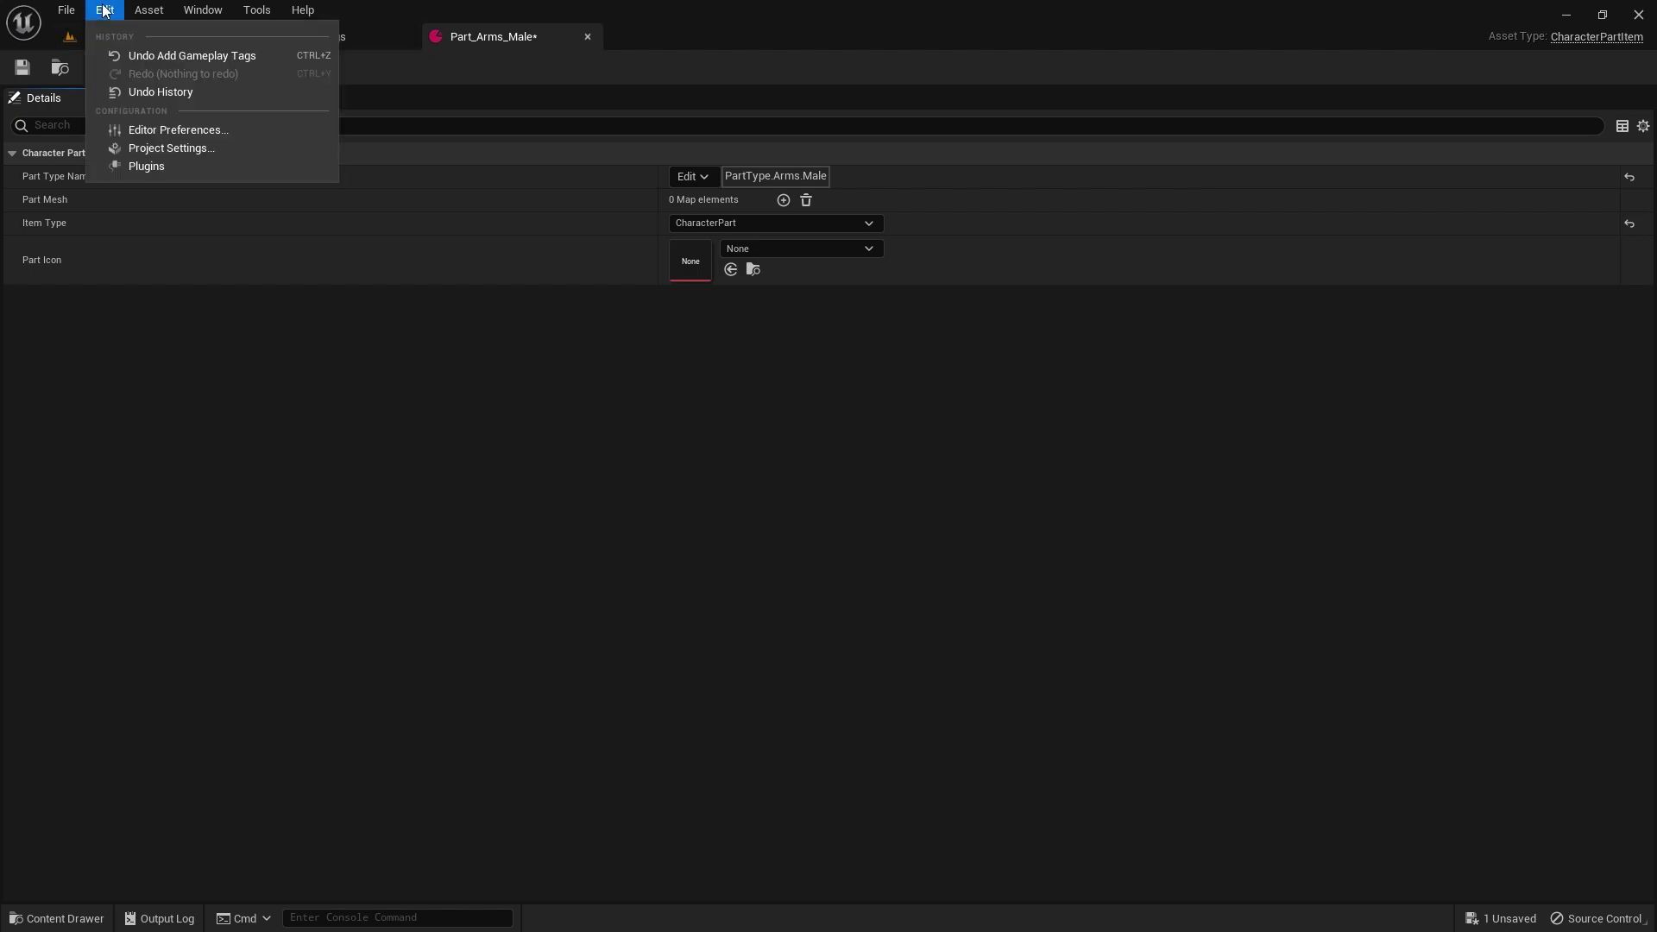
pyautogui.click(185, 131)
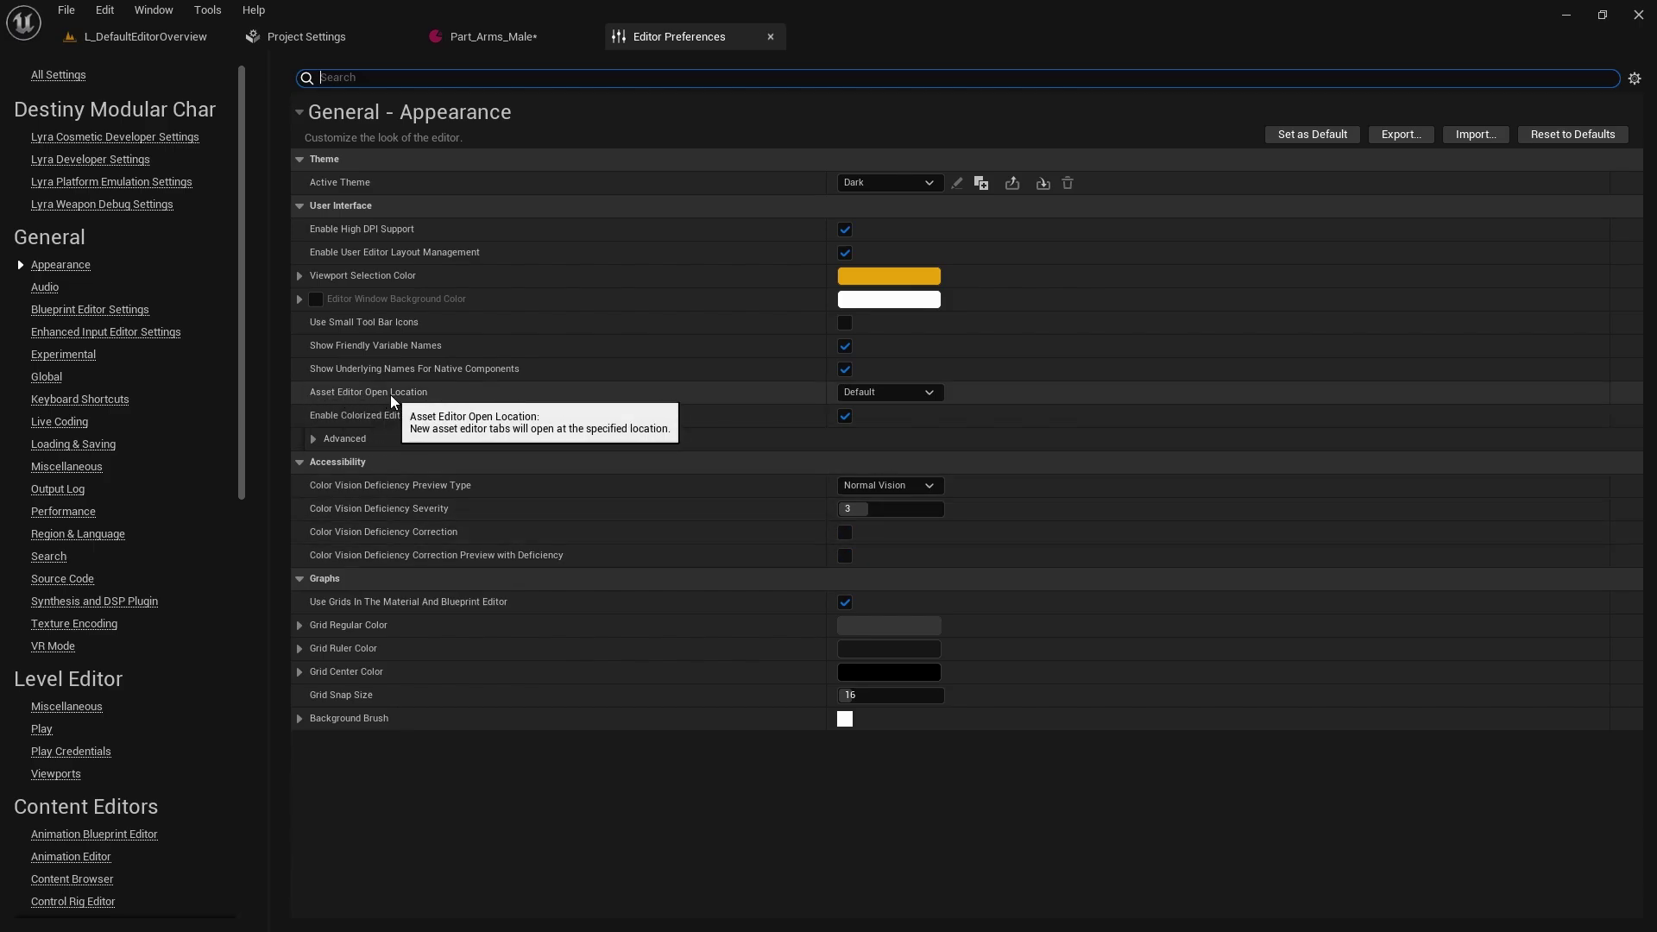
pyautogui.click(929, 393)
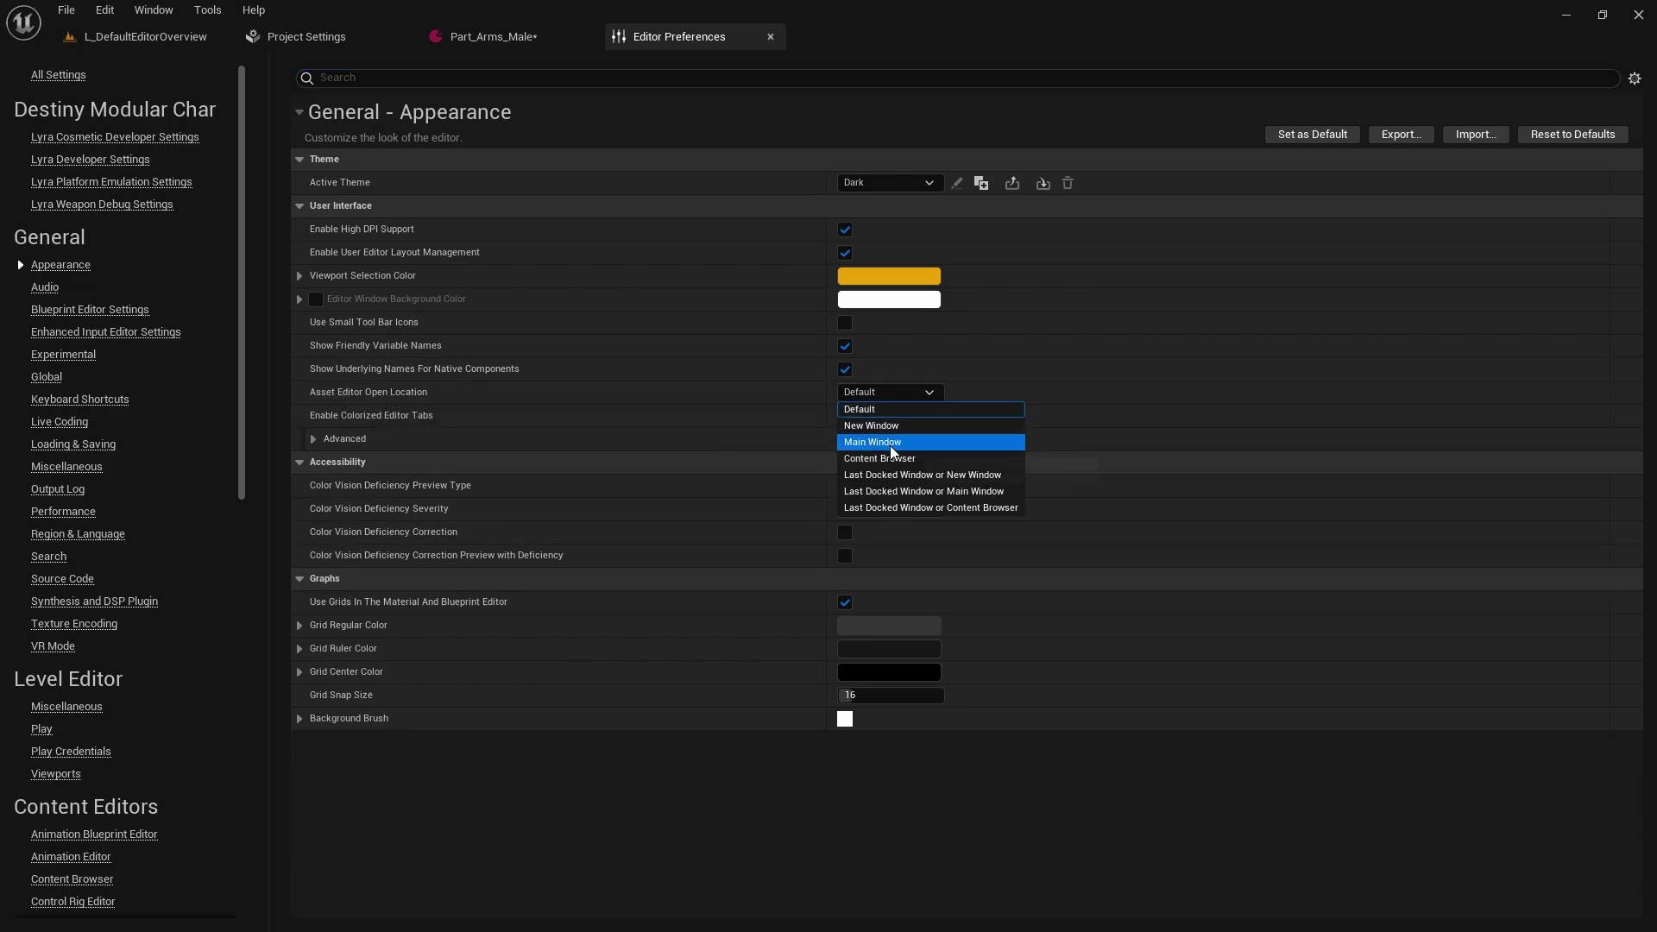
pyautogui.click(889, 443)
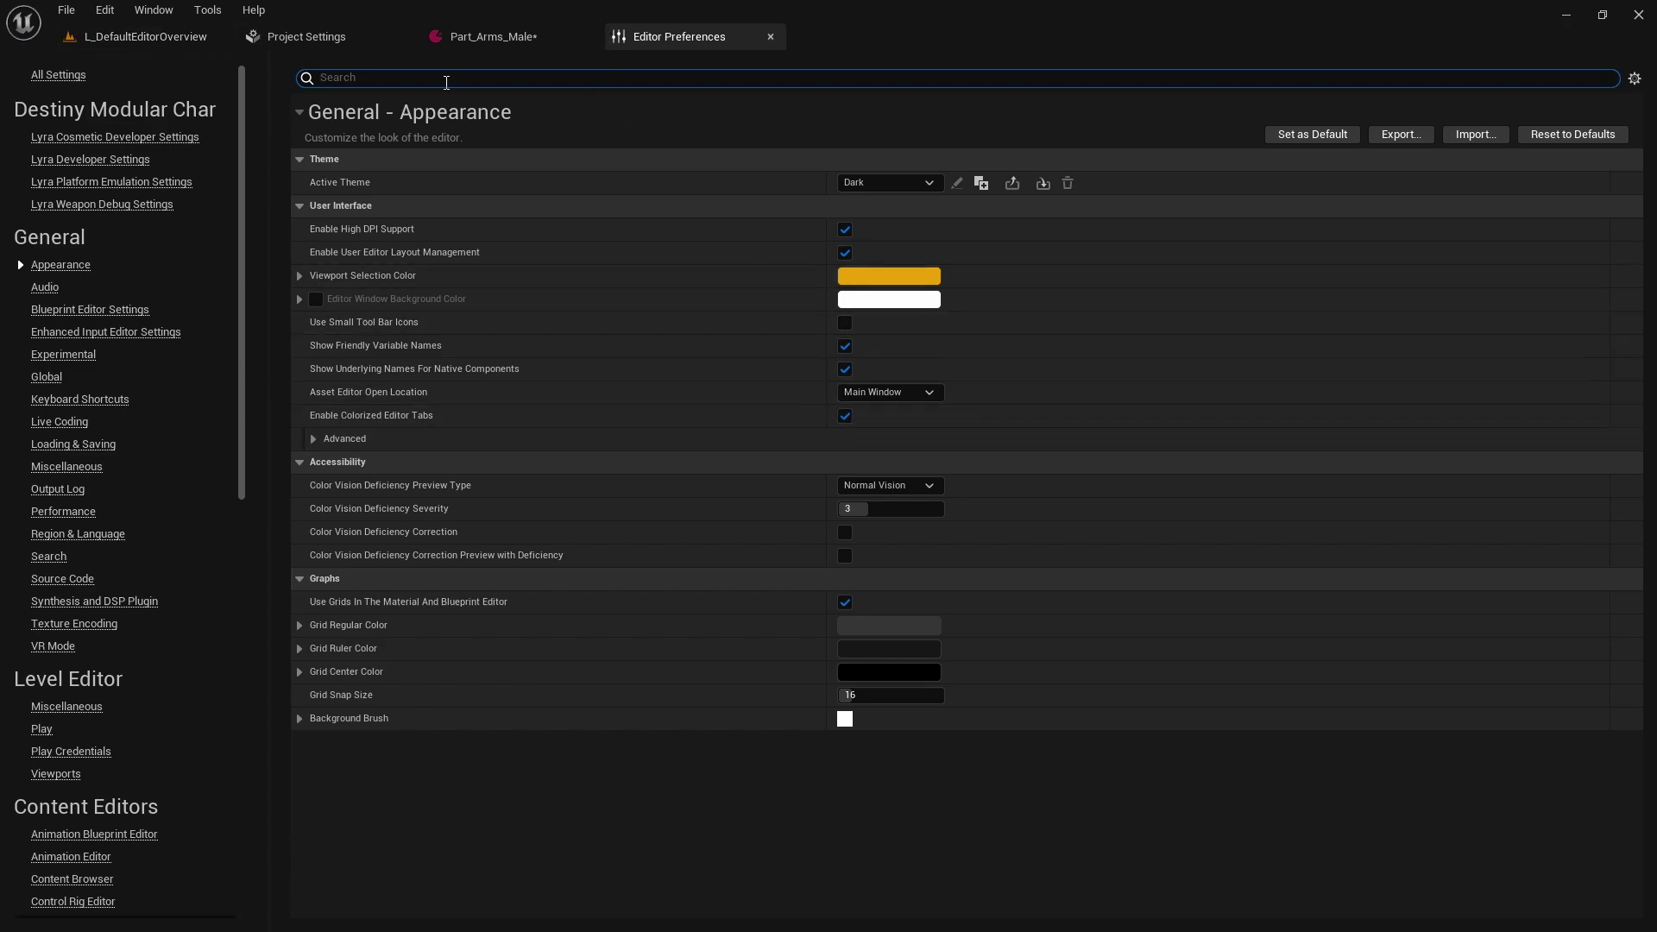
# Save the Part_Arms_Male asset and open the Part_Head_Male data asset from the level editor.
pyautogui.click(492, 35)
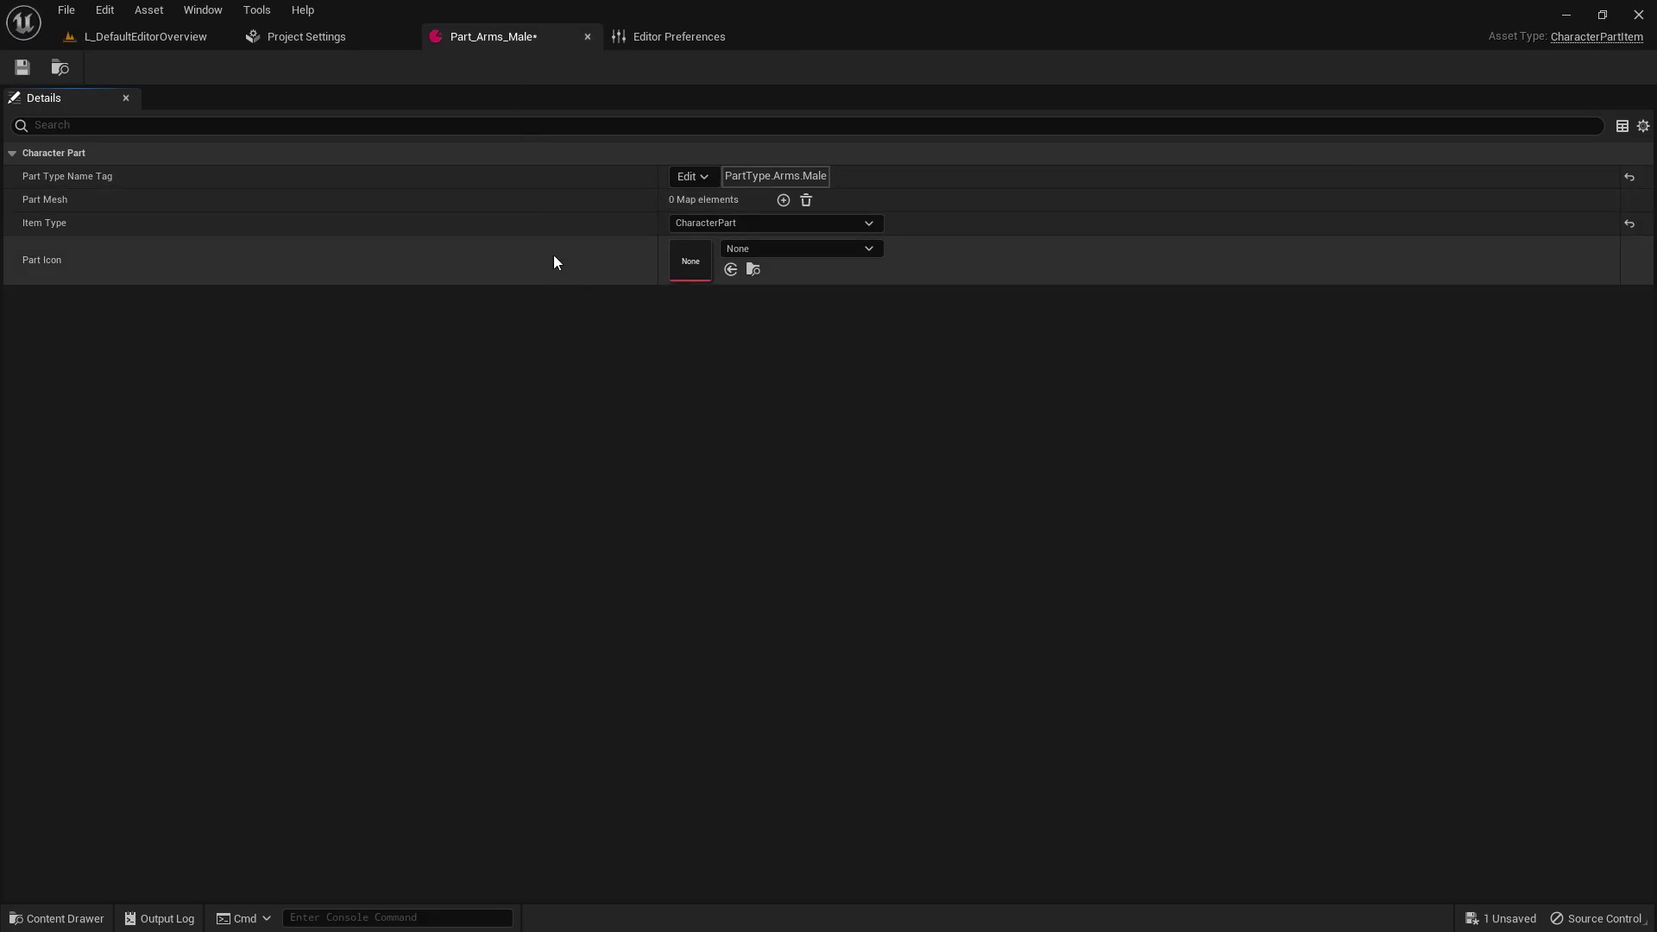
pyautogui.click(167, 38)
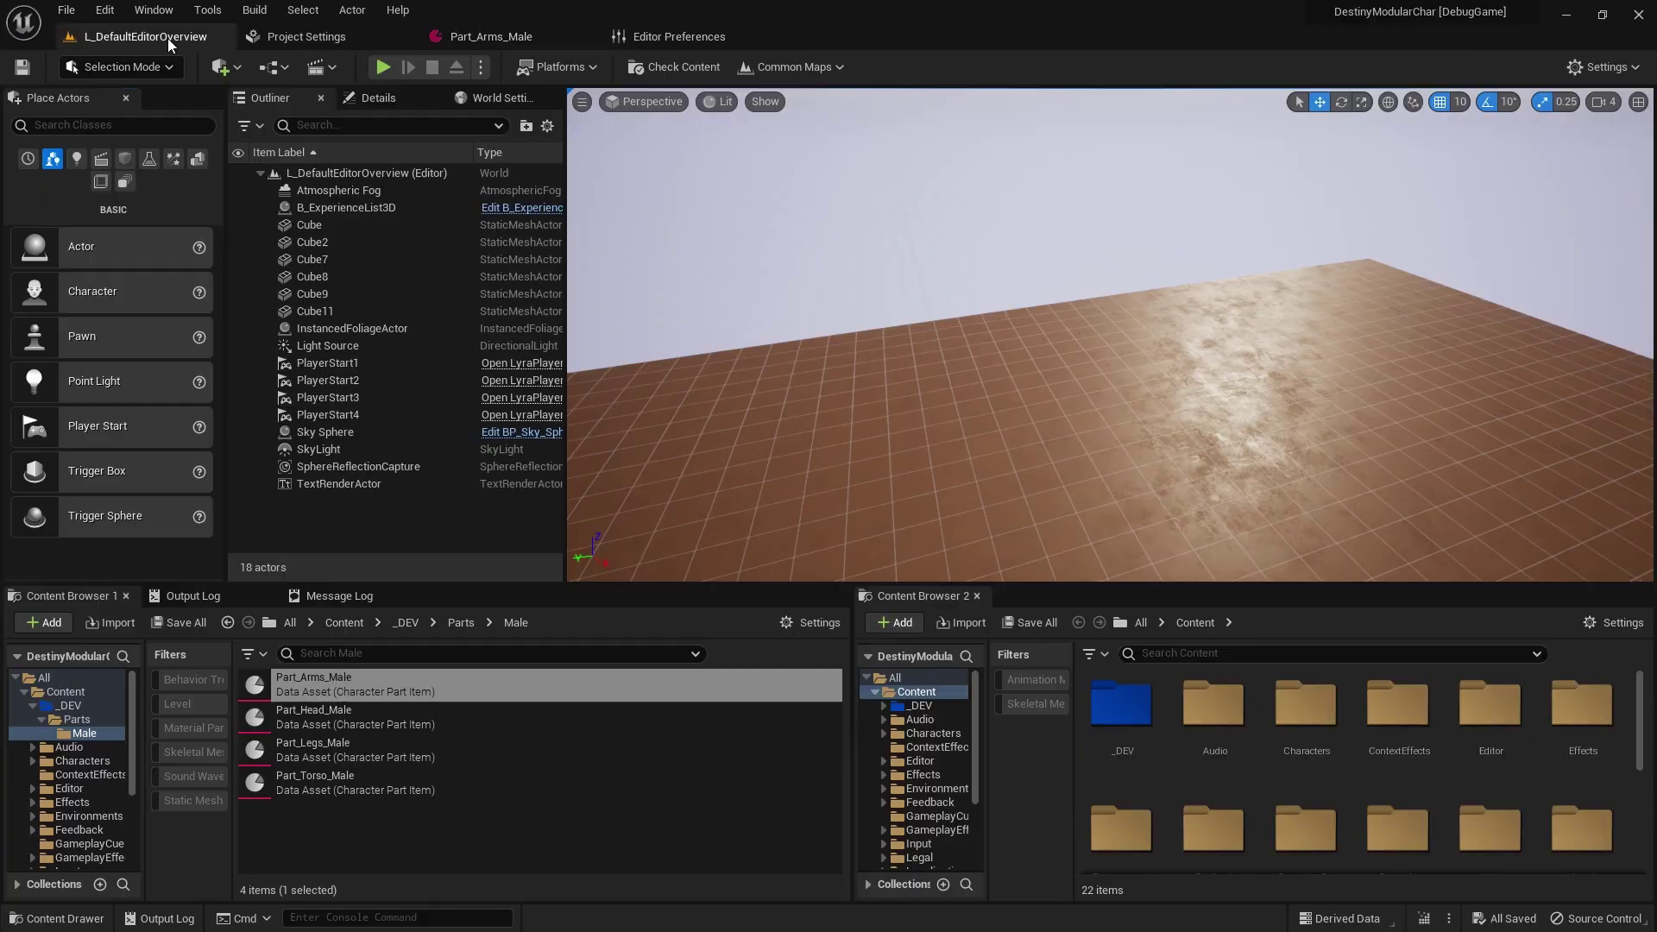
pyautogui.click(427, 714)
pyautogui.doubleClick(427, 715)
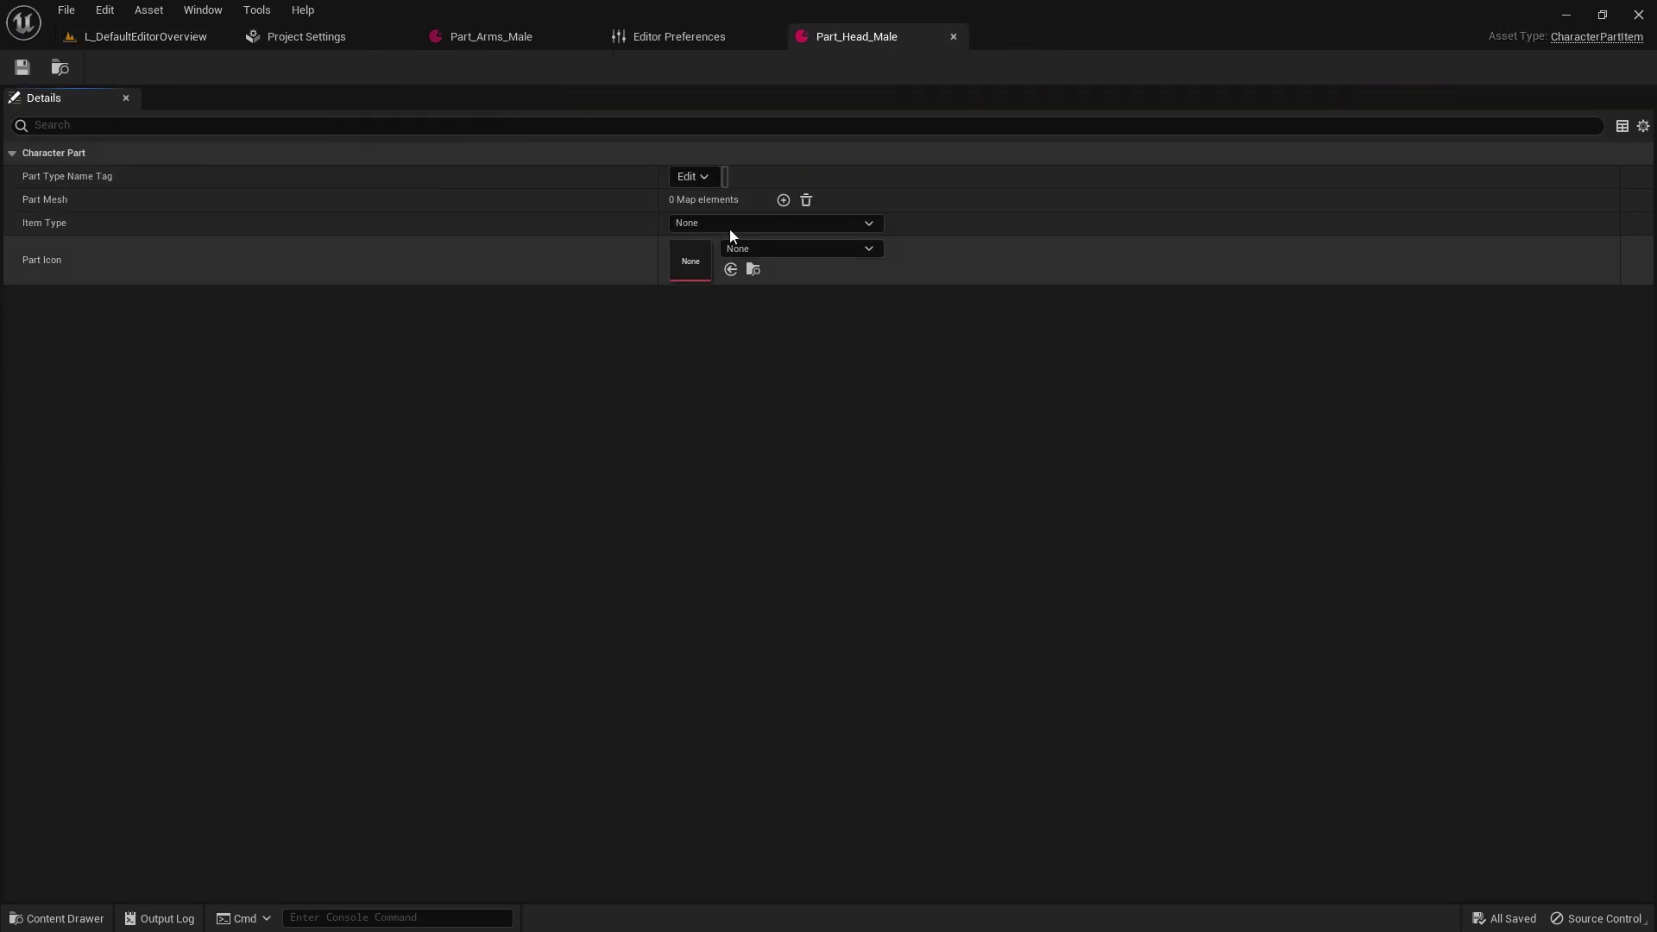
# Add the subtag Head.Male under the PartType gameplay tag and assign it as Part_Head_Male's Part Type Name Tag.
pyautogui.click(701, 176)
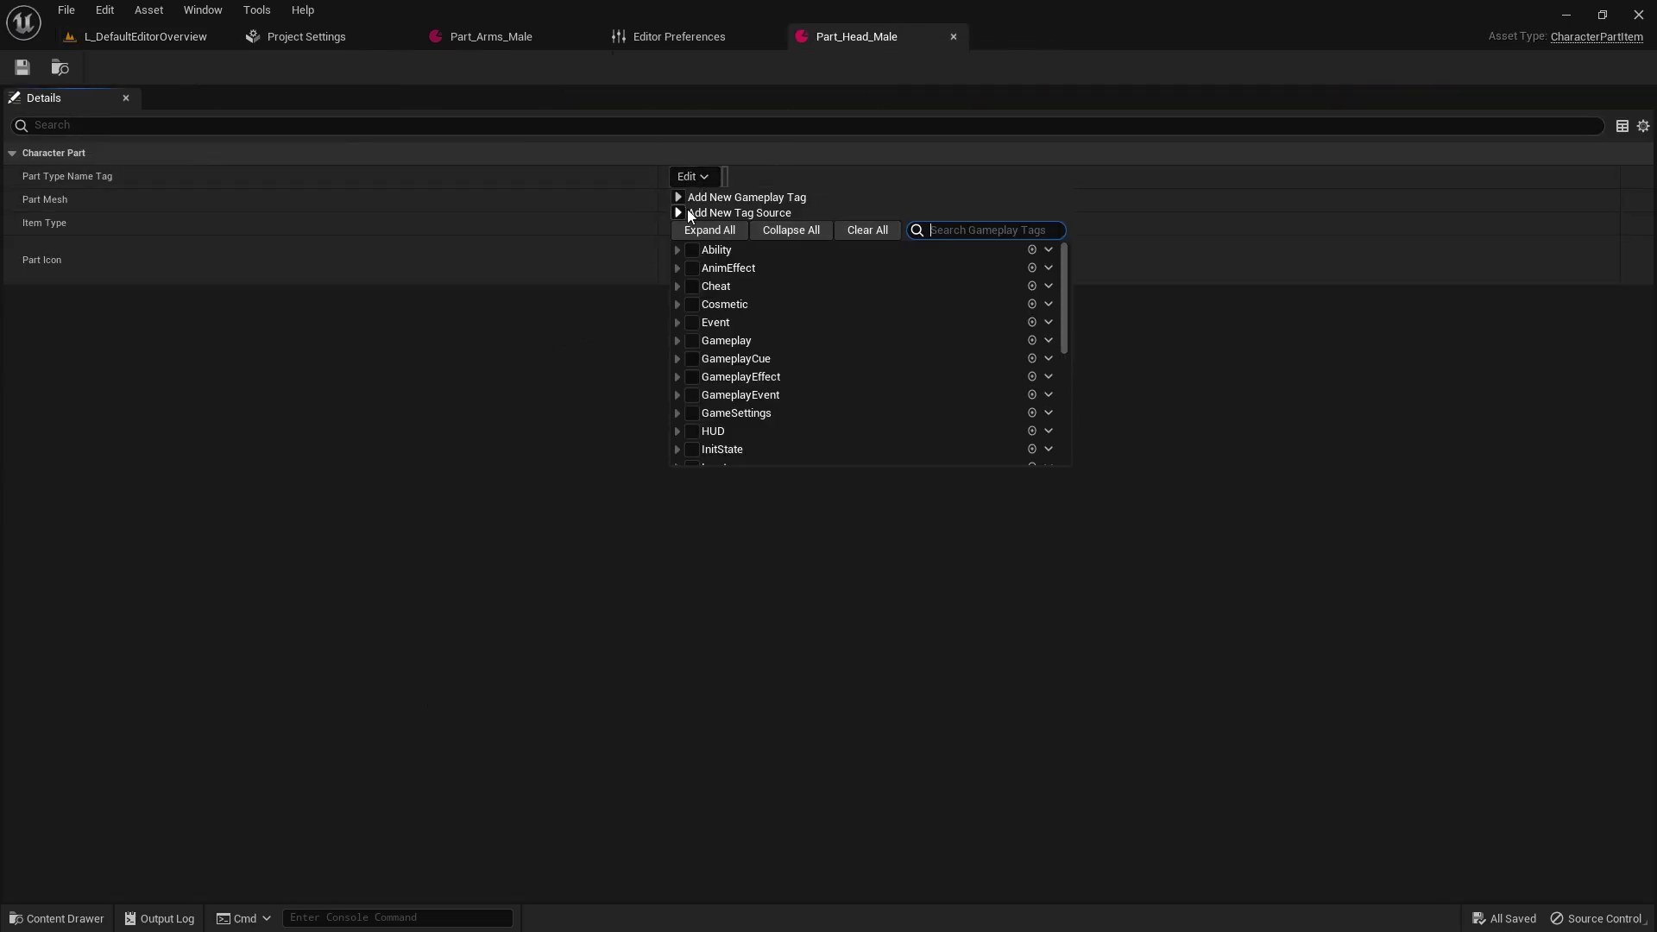
pyautogui.write('parttype')
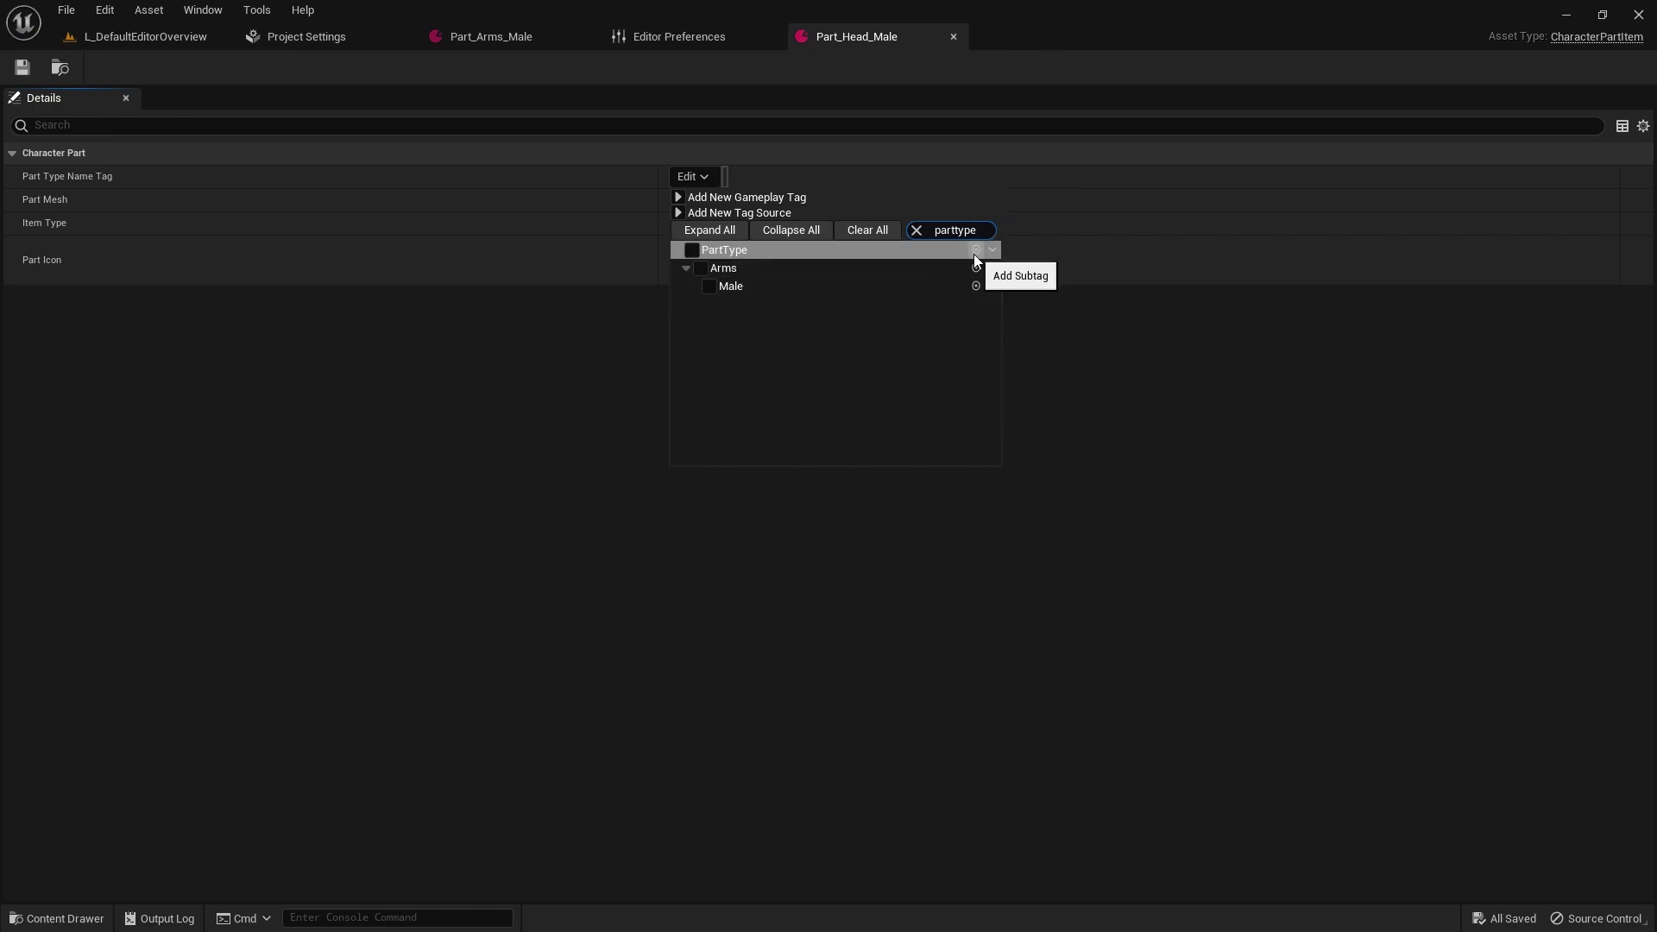
pyautogui.click(973, 254)
pyautogui.write('Head.Male')
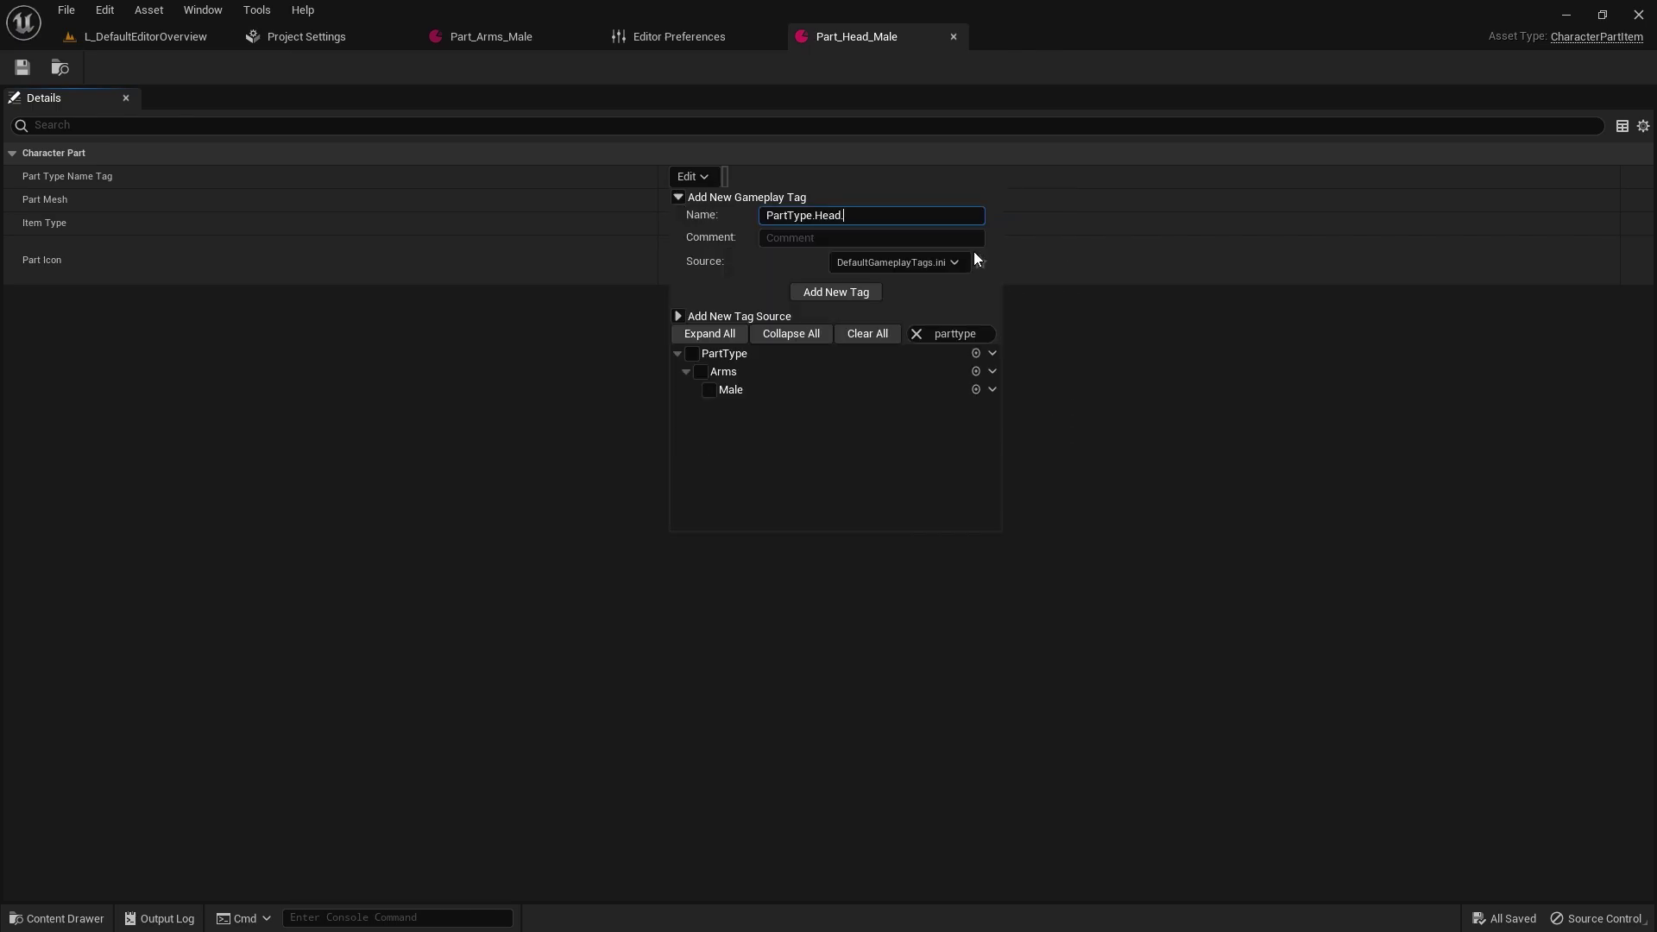
pyautogui.press('Return')
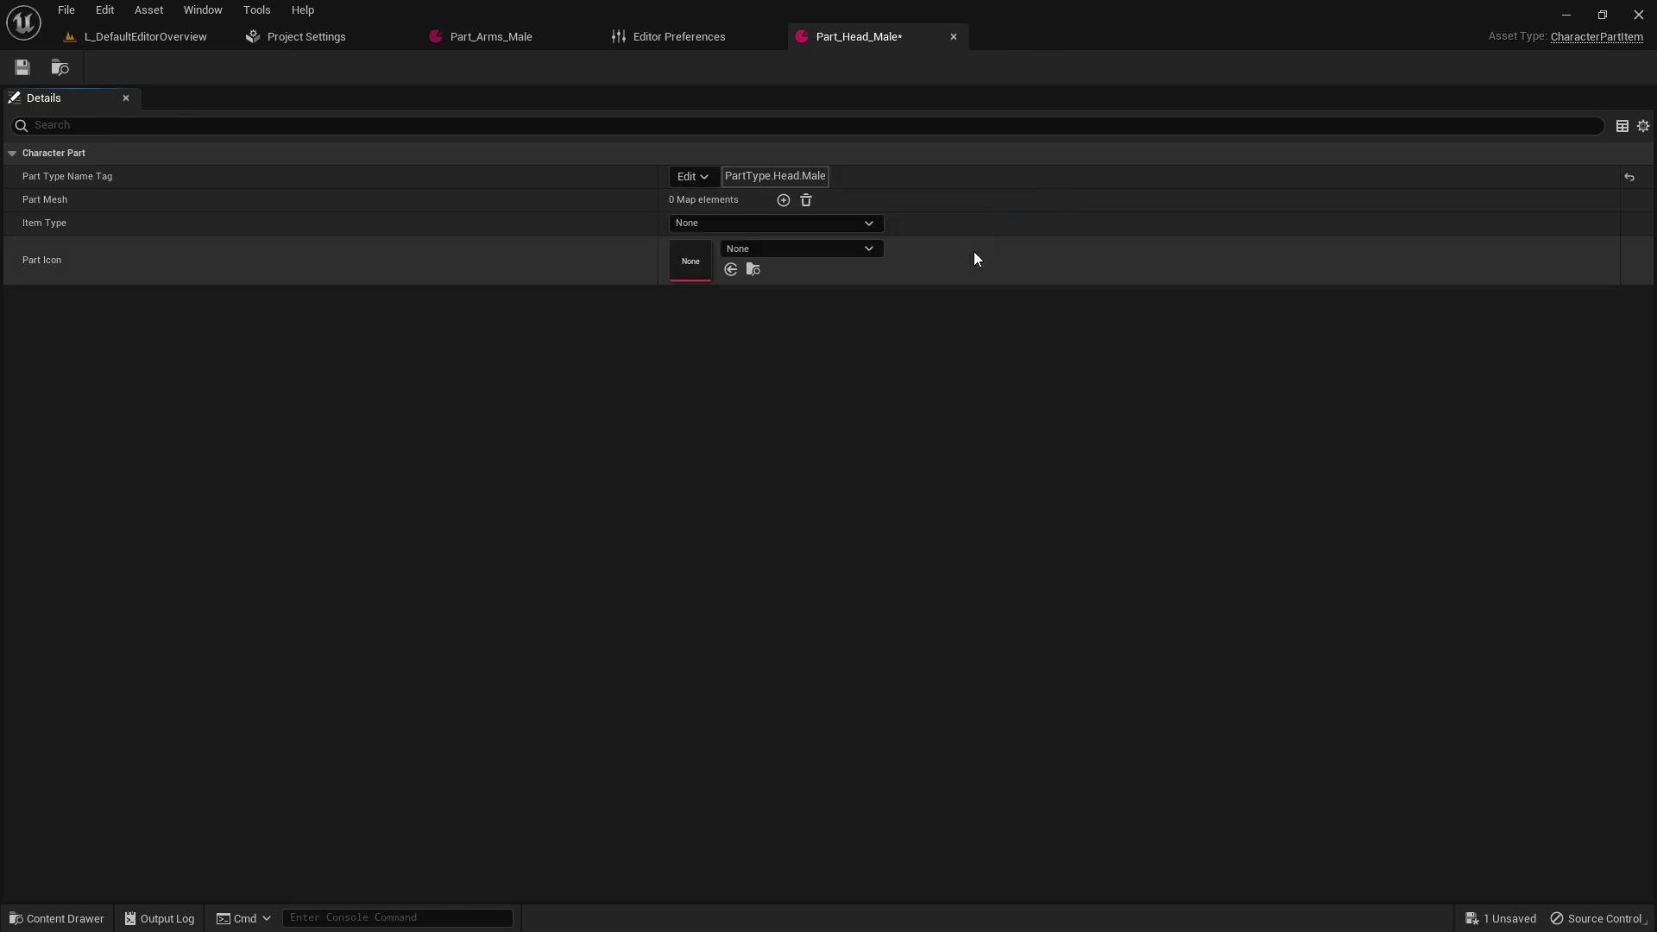
pyautogui.click(706, 178)
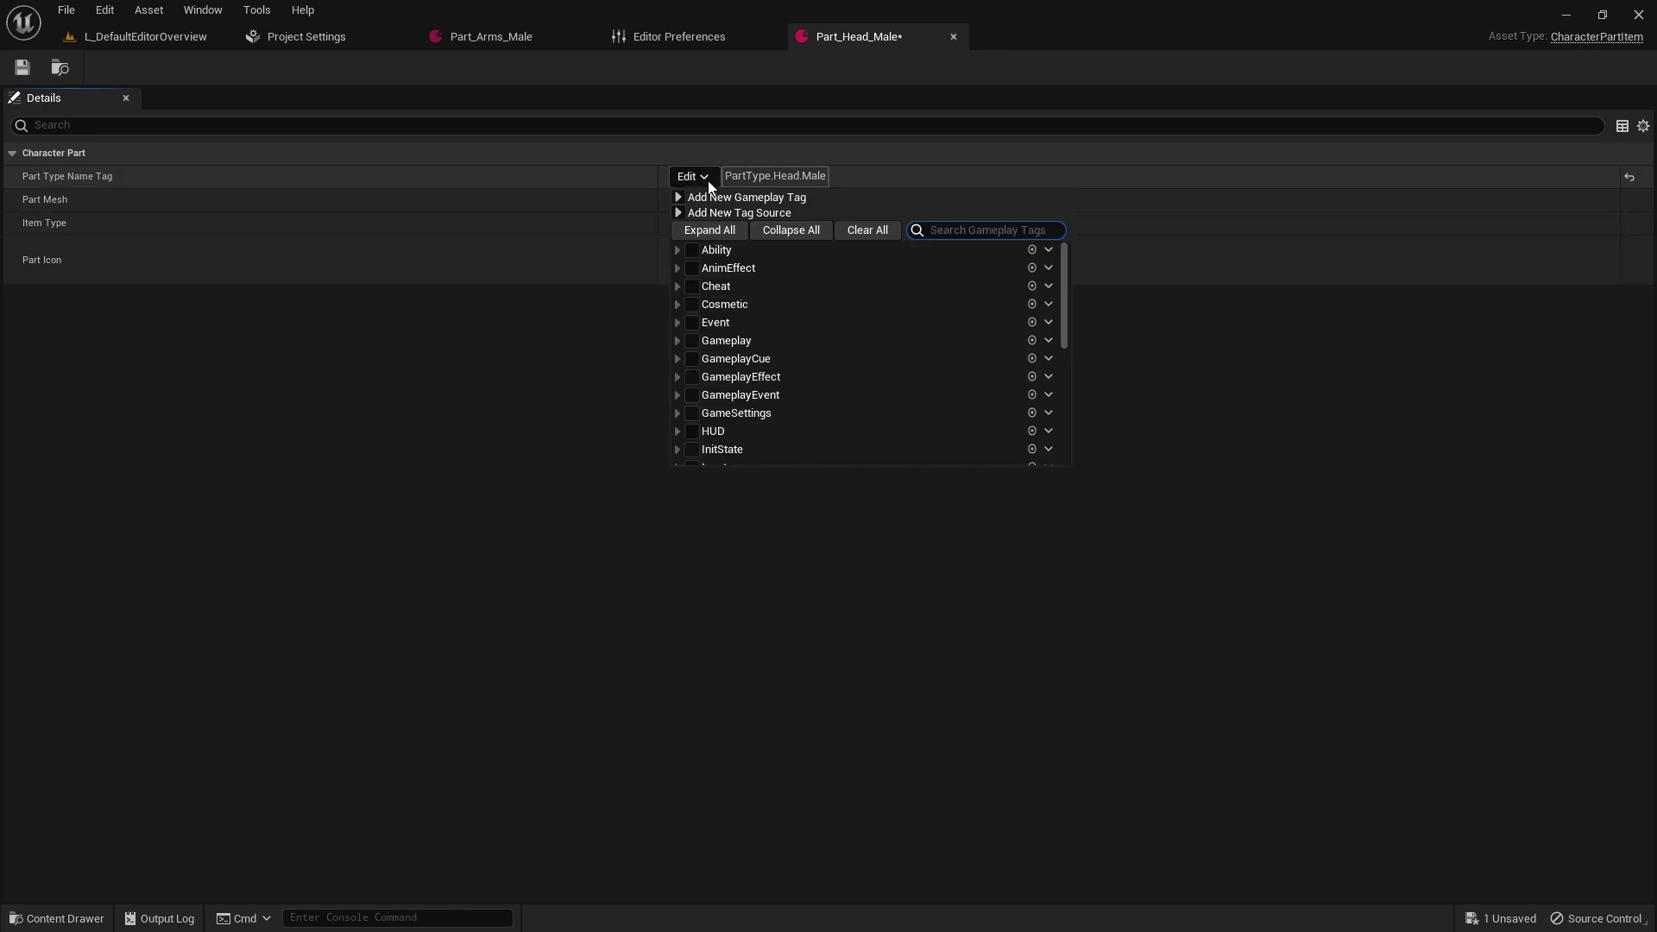
pyautogui.write('Parttype')
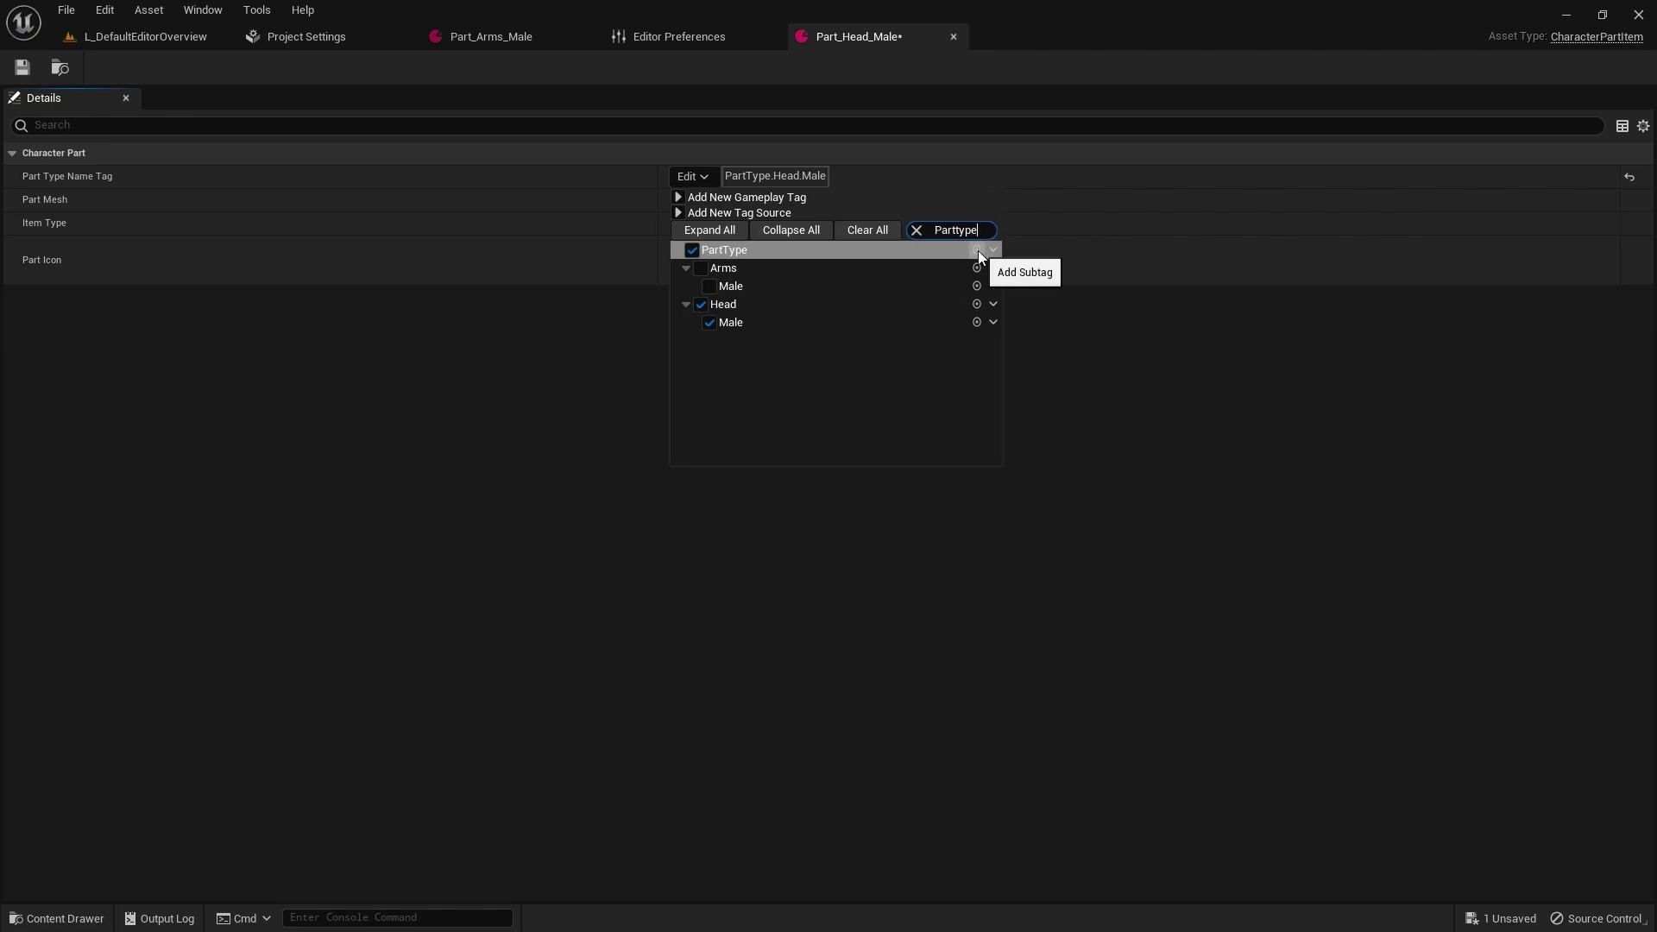
pyautogui.click(595, 349)
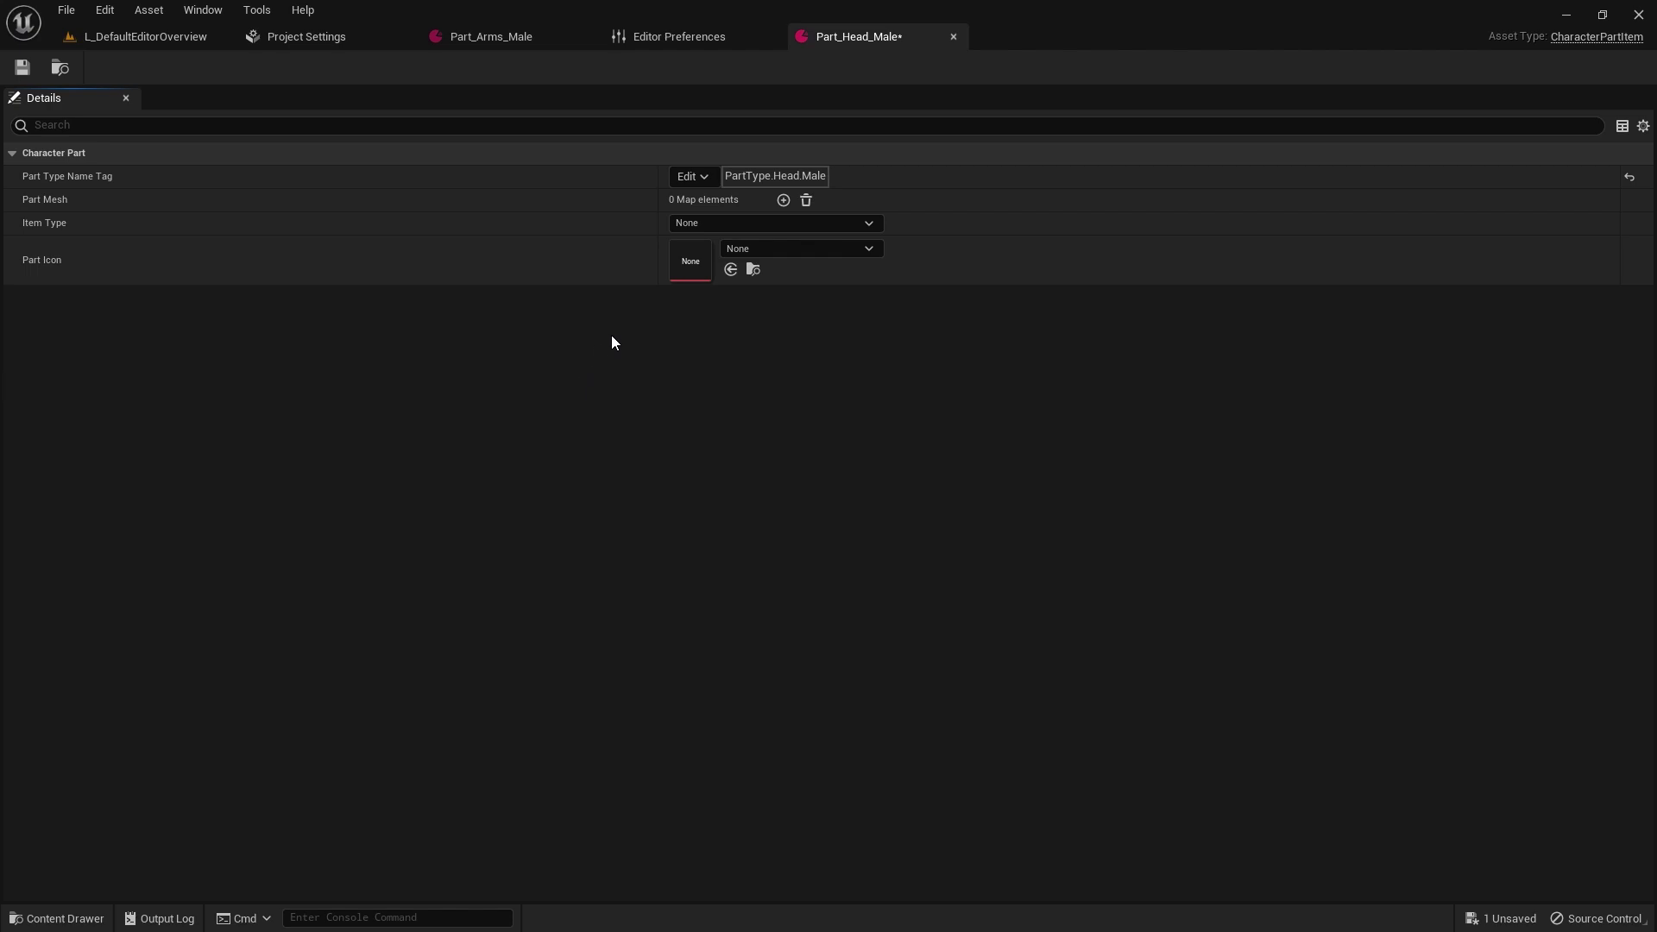
# Set the Item Type of Part_Head_Male to CharacterPart and save the asset.
pyautogui.click(737, 226)
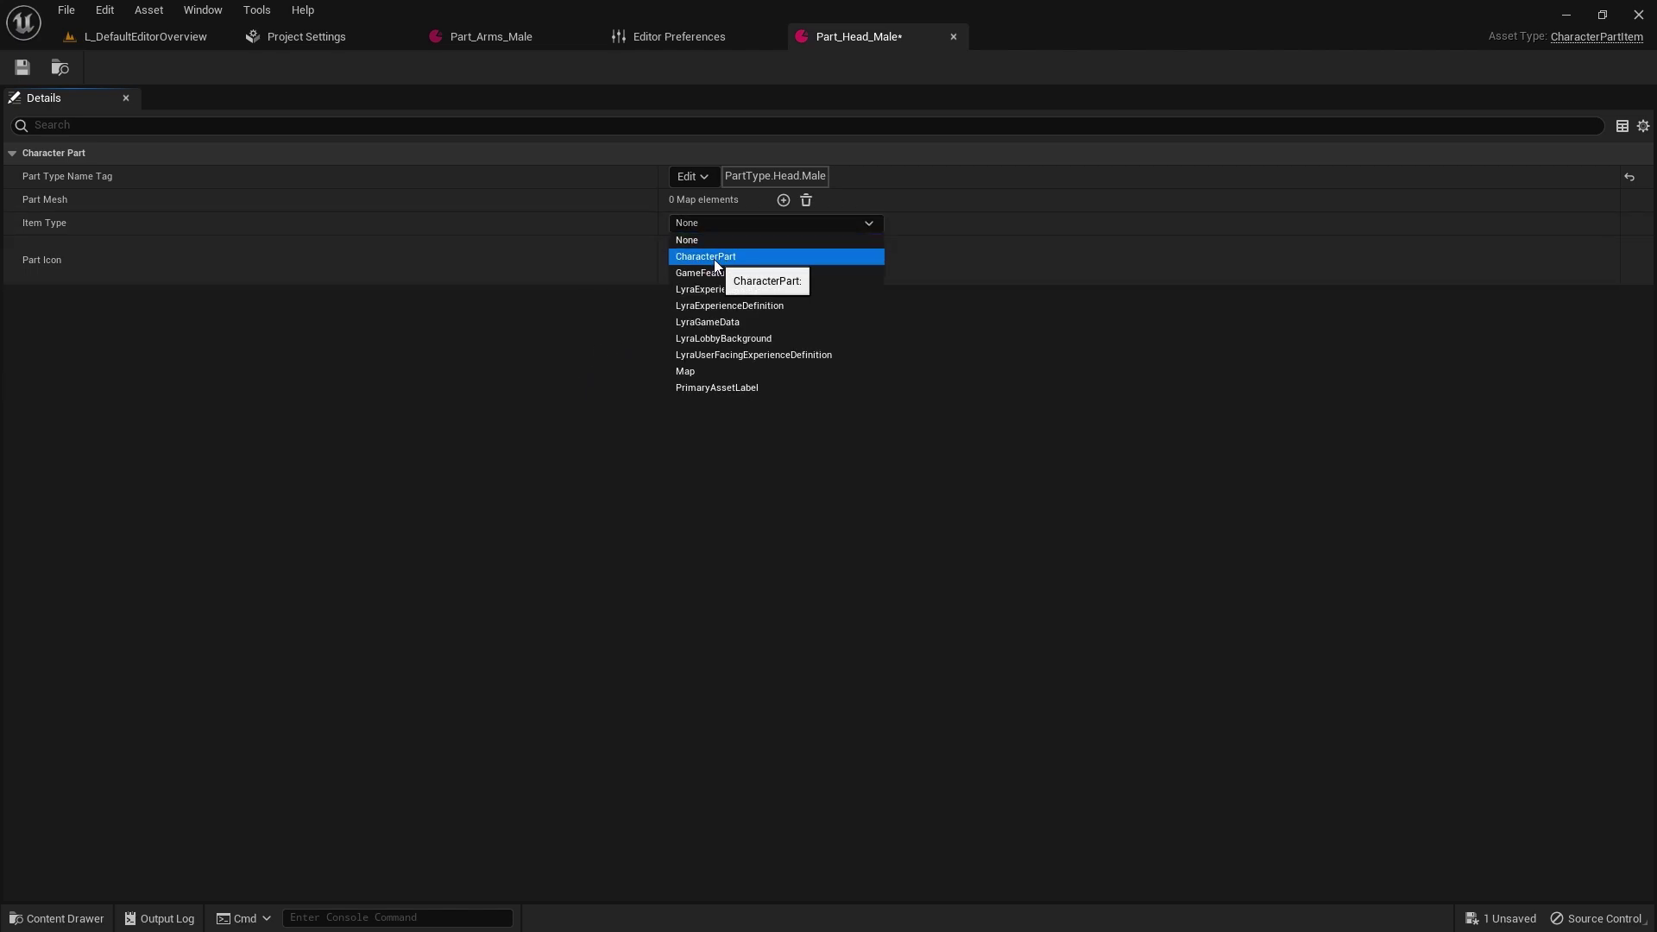
pyautogui.click(728, 257)
pyautogui.hotkey('ctrl', 's')
# Open the Part_Legs_Male data asset and create PartType.Legs.Male as its Part Type Name Tag.
pyautogui.click(127, 36)
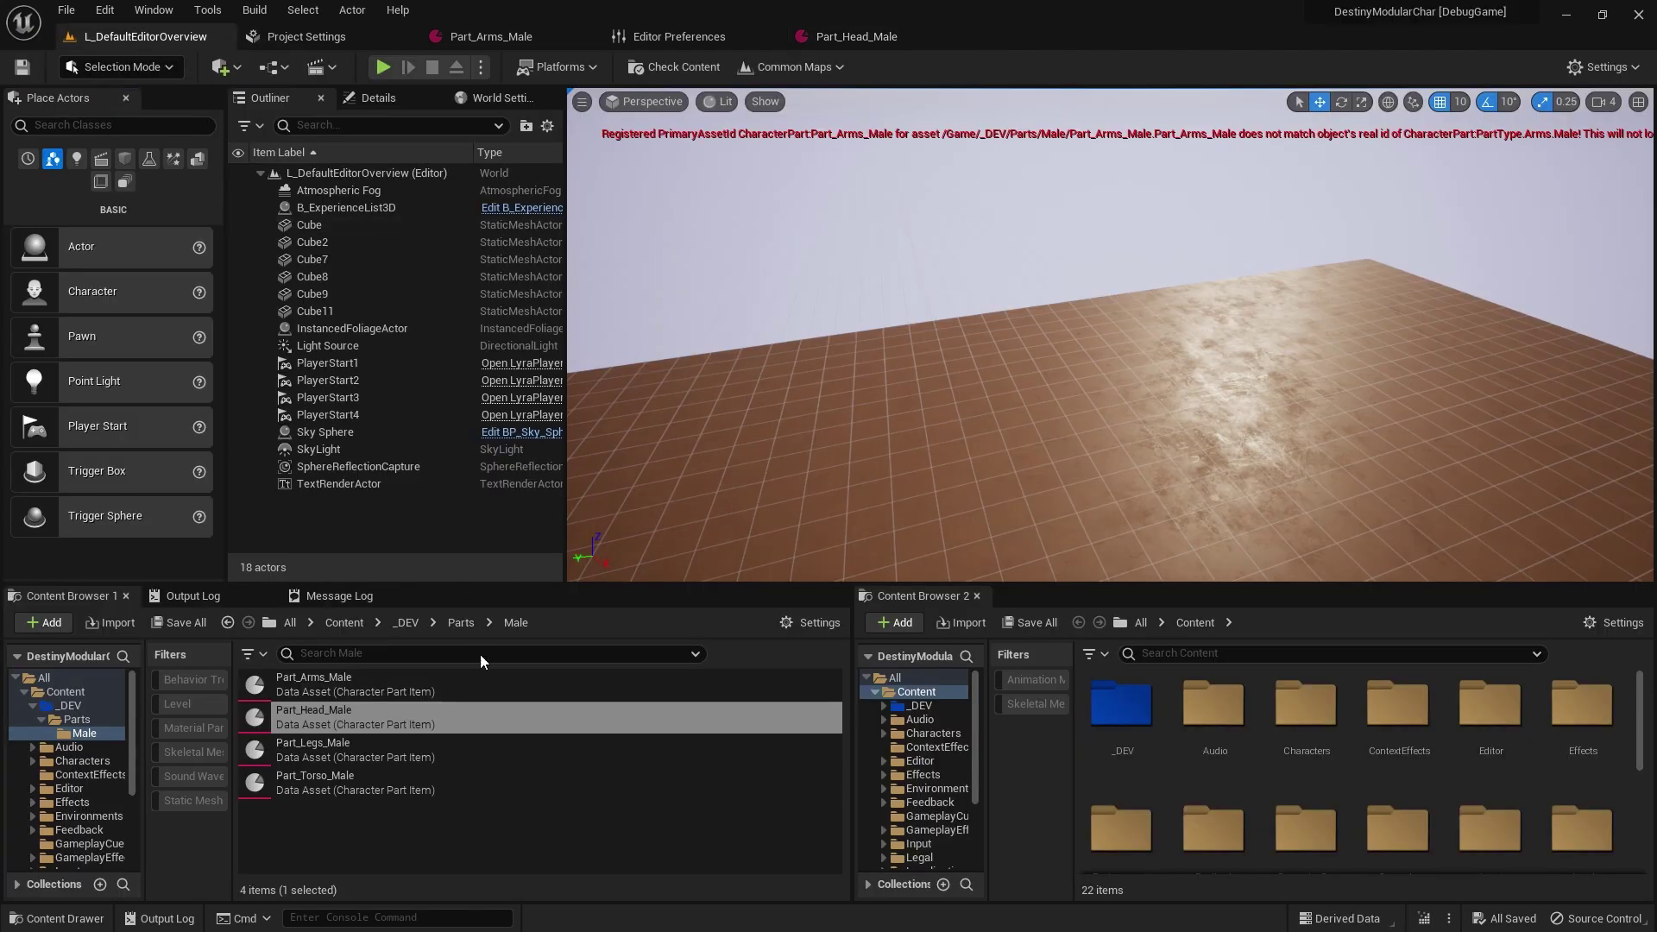
pyautogui.click(389, 749)
pyautogui.doubleClick(389, 749)
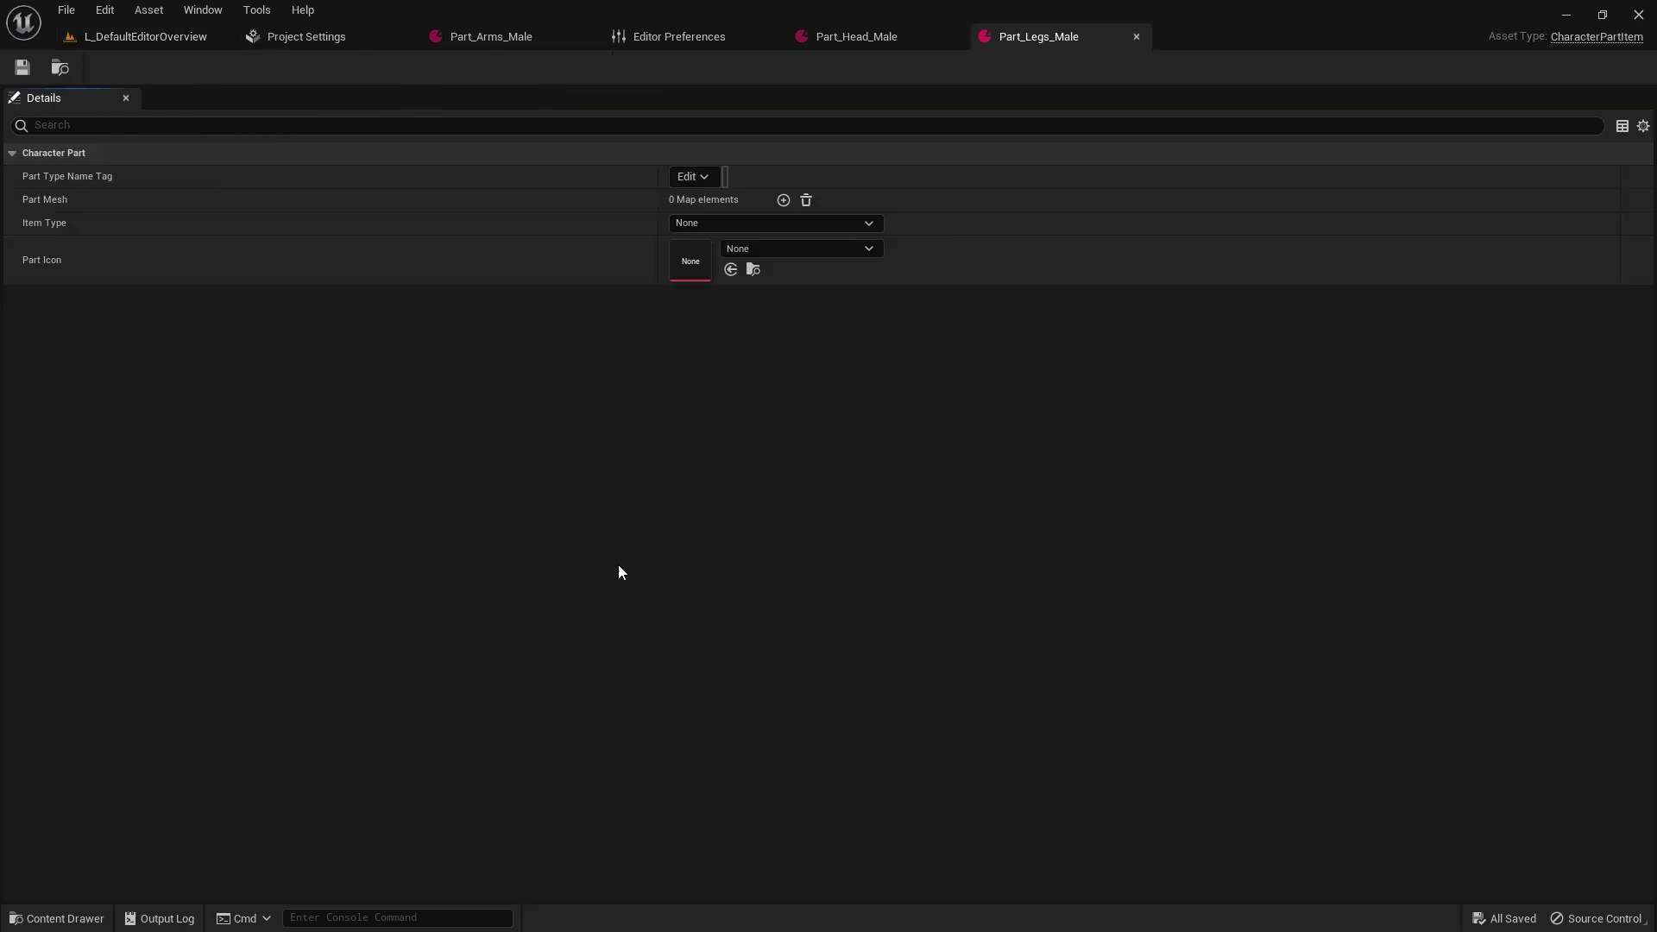
pyautogui.click(696, 177)
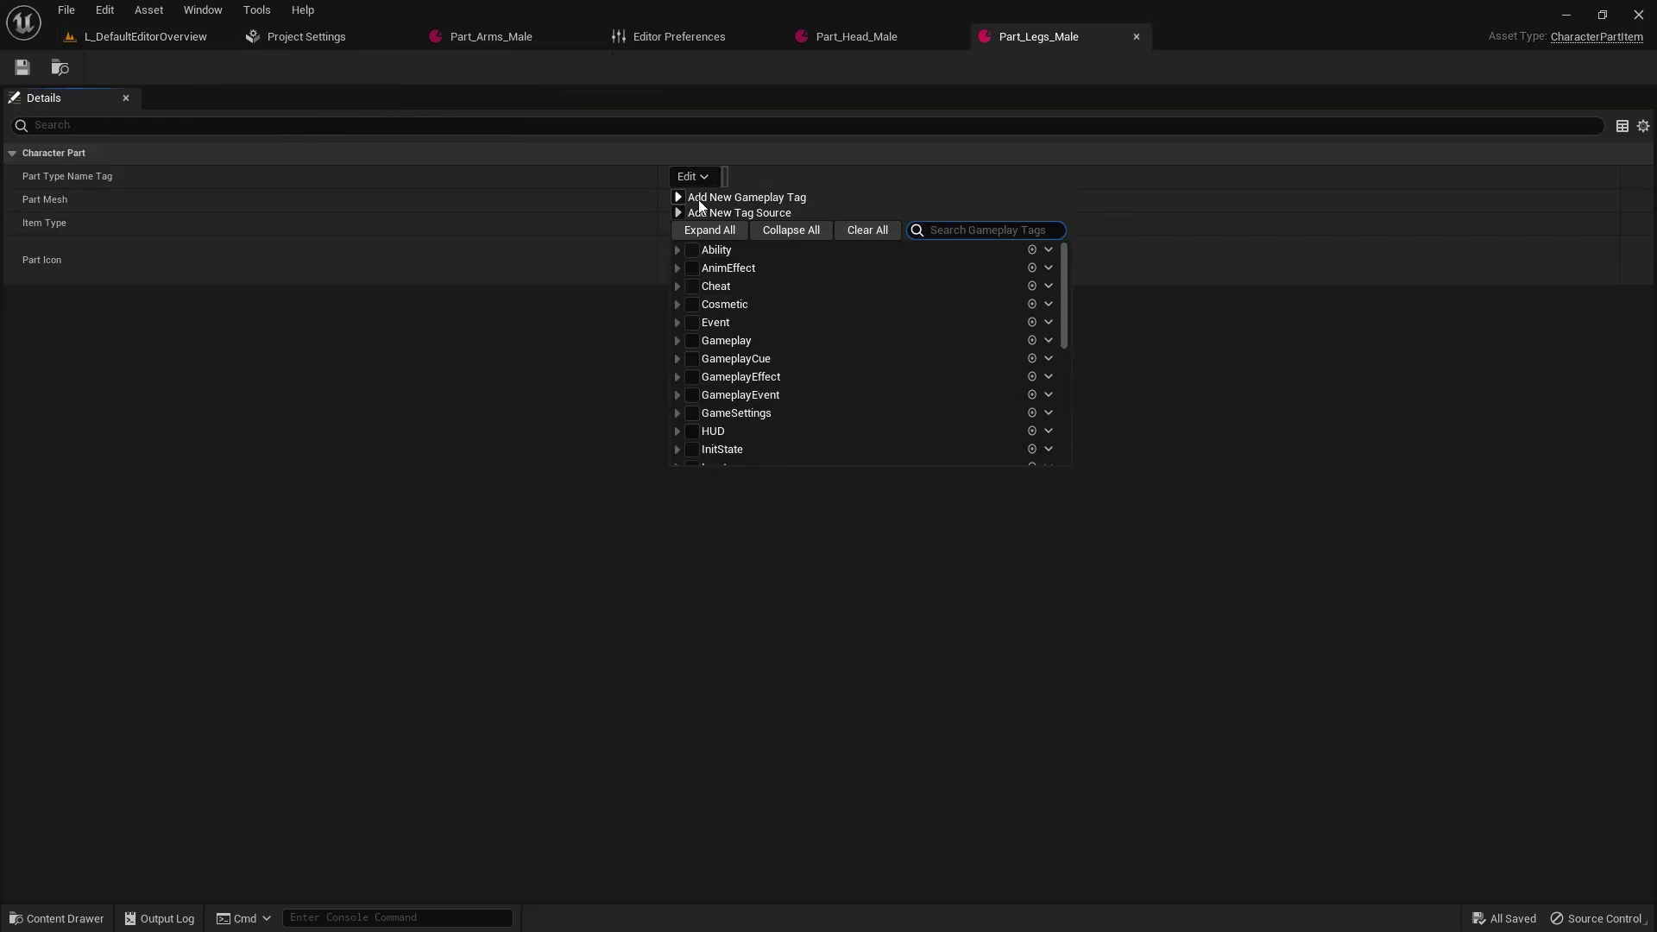
pyautogui.write('parttype')
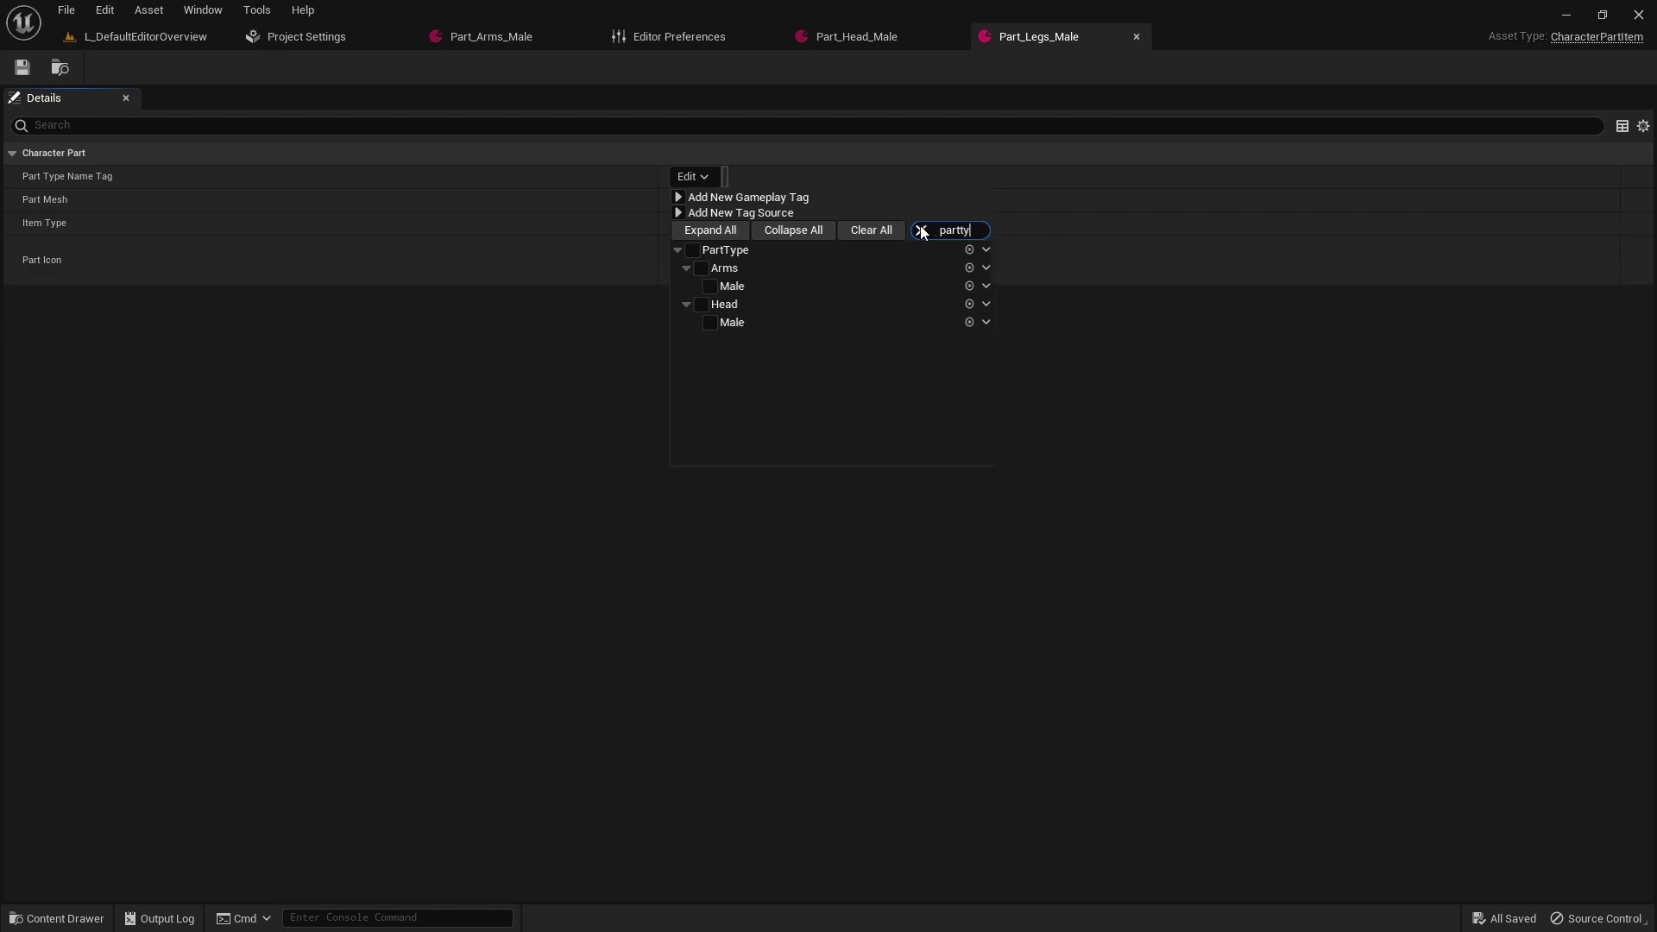
pyautogui.click(976, 249)
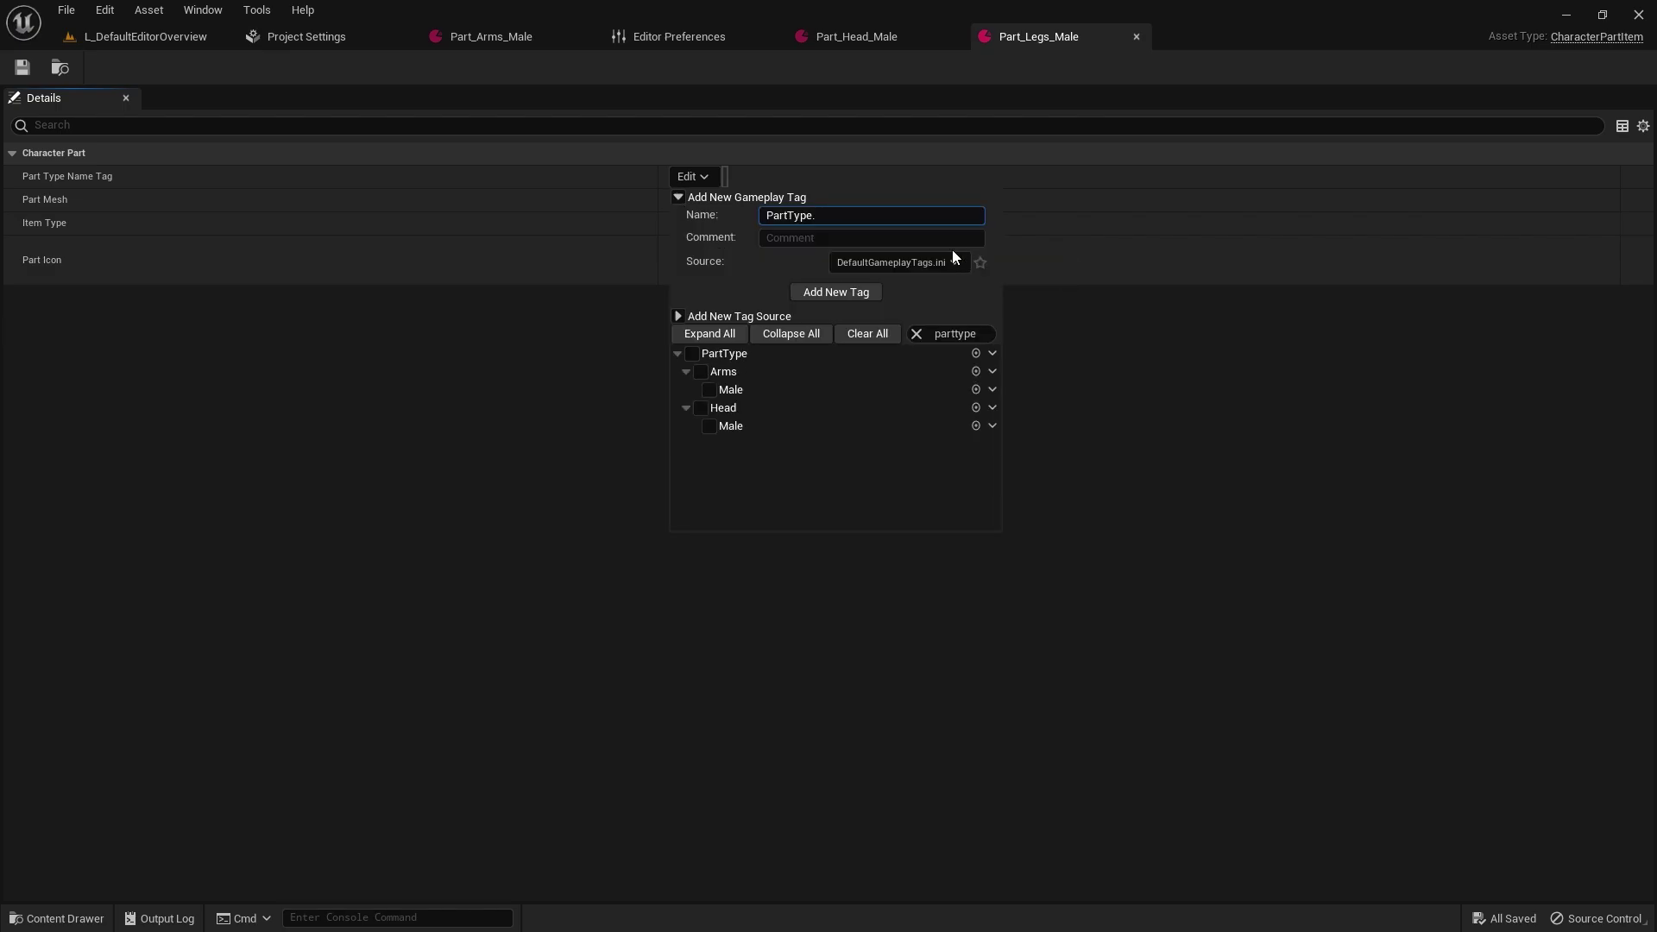
pyautogui.write('Legs.Male')
pyautogui.press('Return')
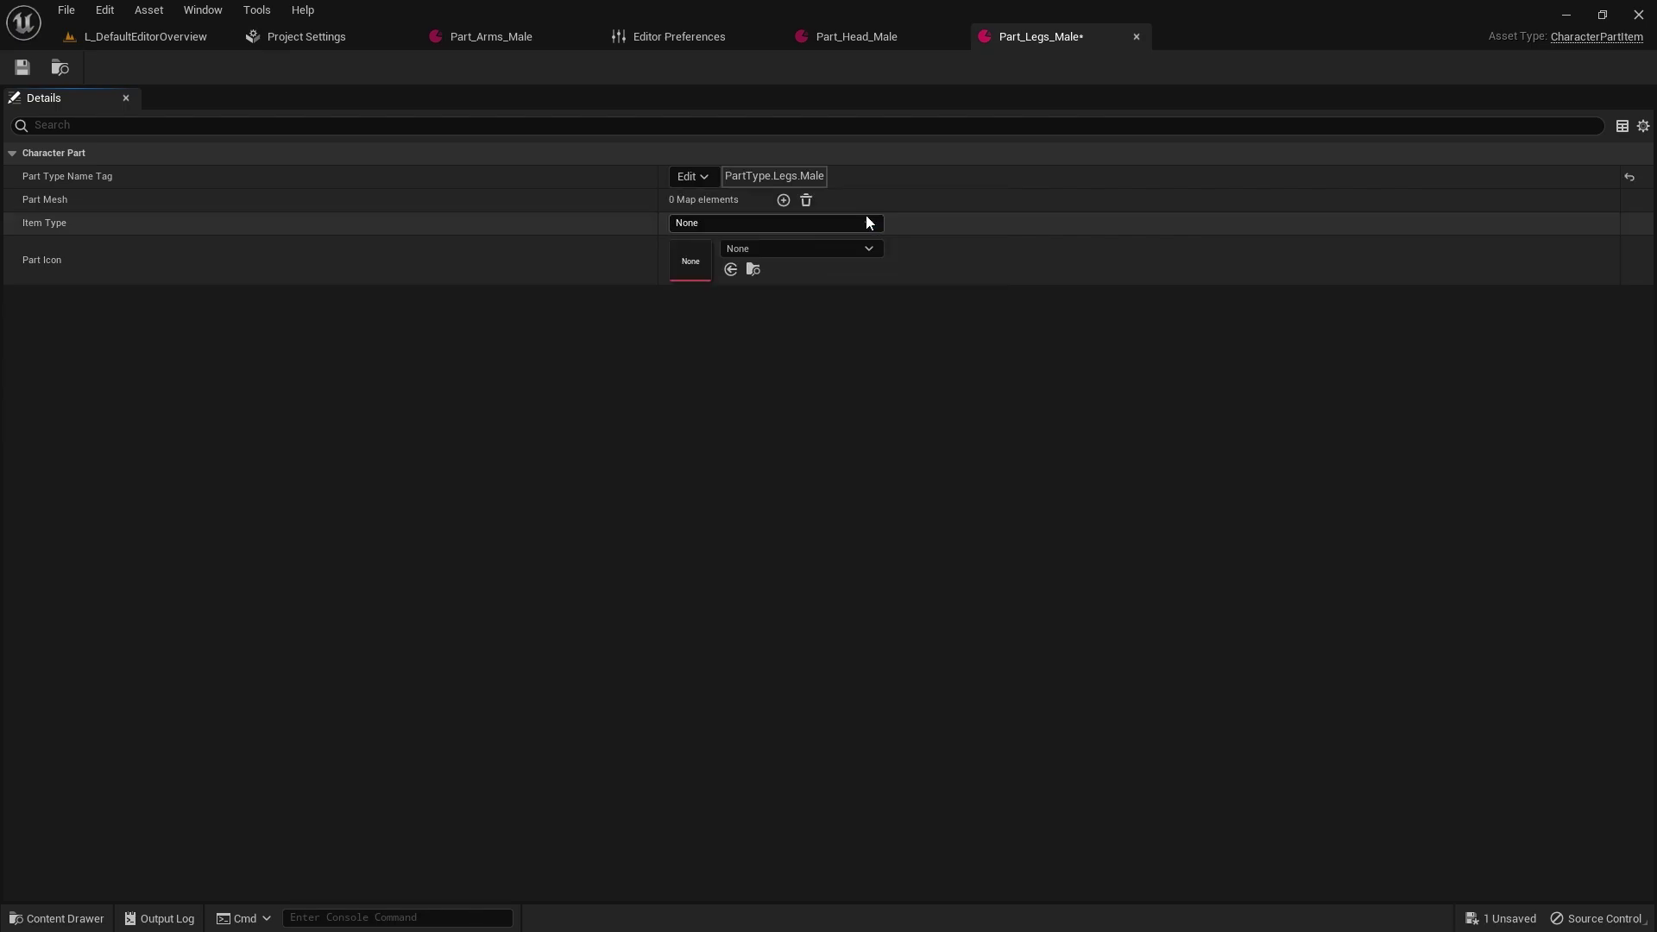
# Set the Item Type of Part_Legs_Male to CharacterPart and save the asset.
pyautogui.click(22, 68)
pyautogui.click(827, 223)
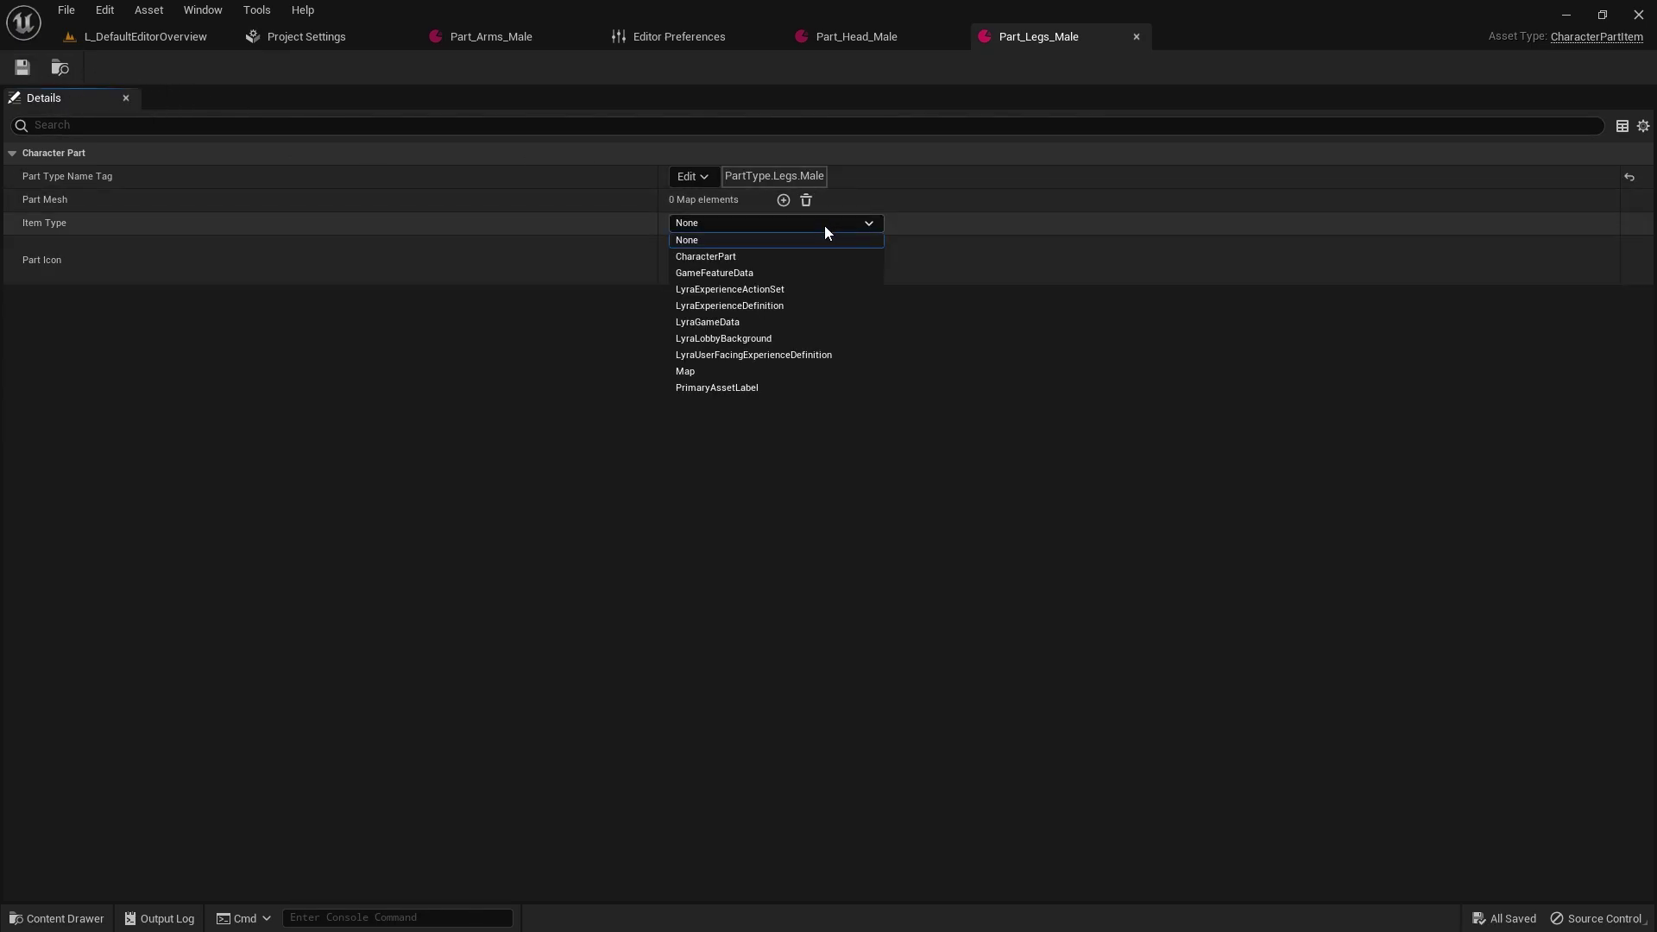
pyautogui.click(733, 258)
pyautogui.click(23, 67)
# Open the Part_Torso_Male data asset and create PartType.Torso.Male as its Part Type Name Tag.
pyautogui.click(156, 38)
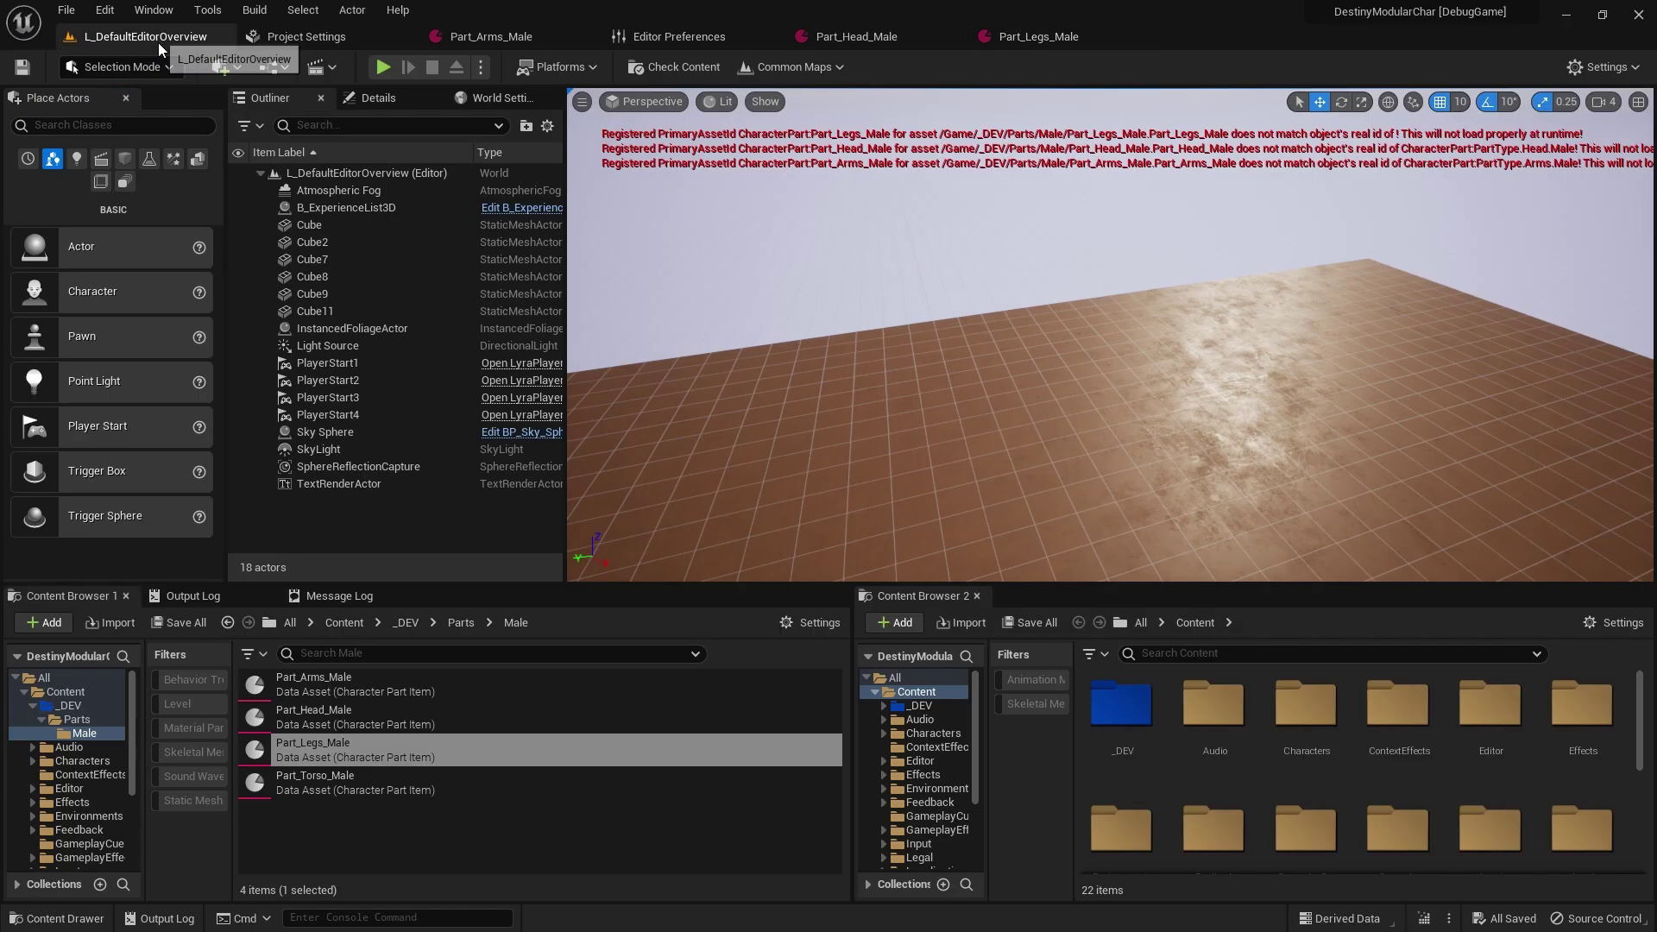
pyautogui.doubleClick(433, 773)
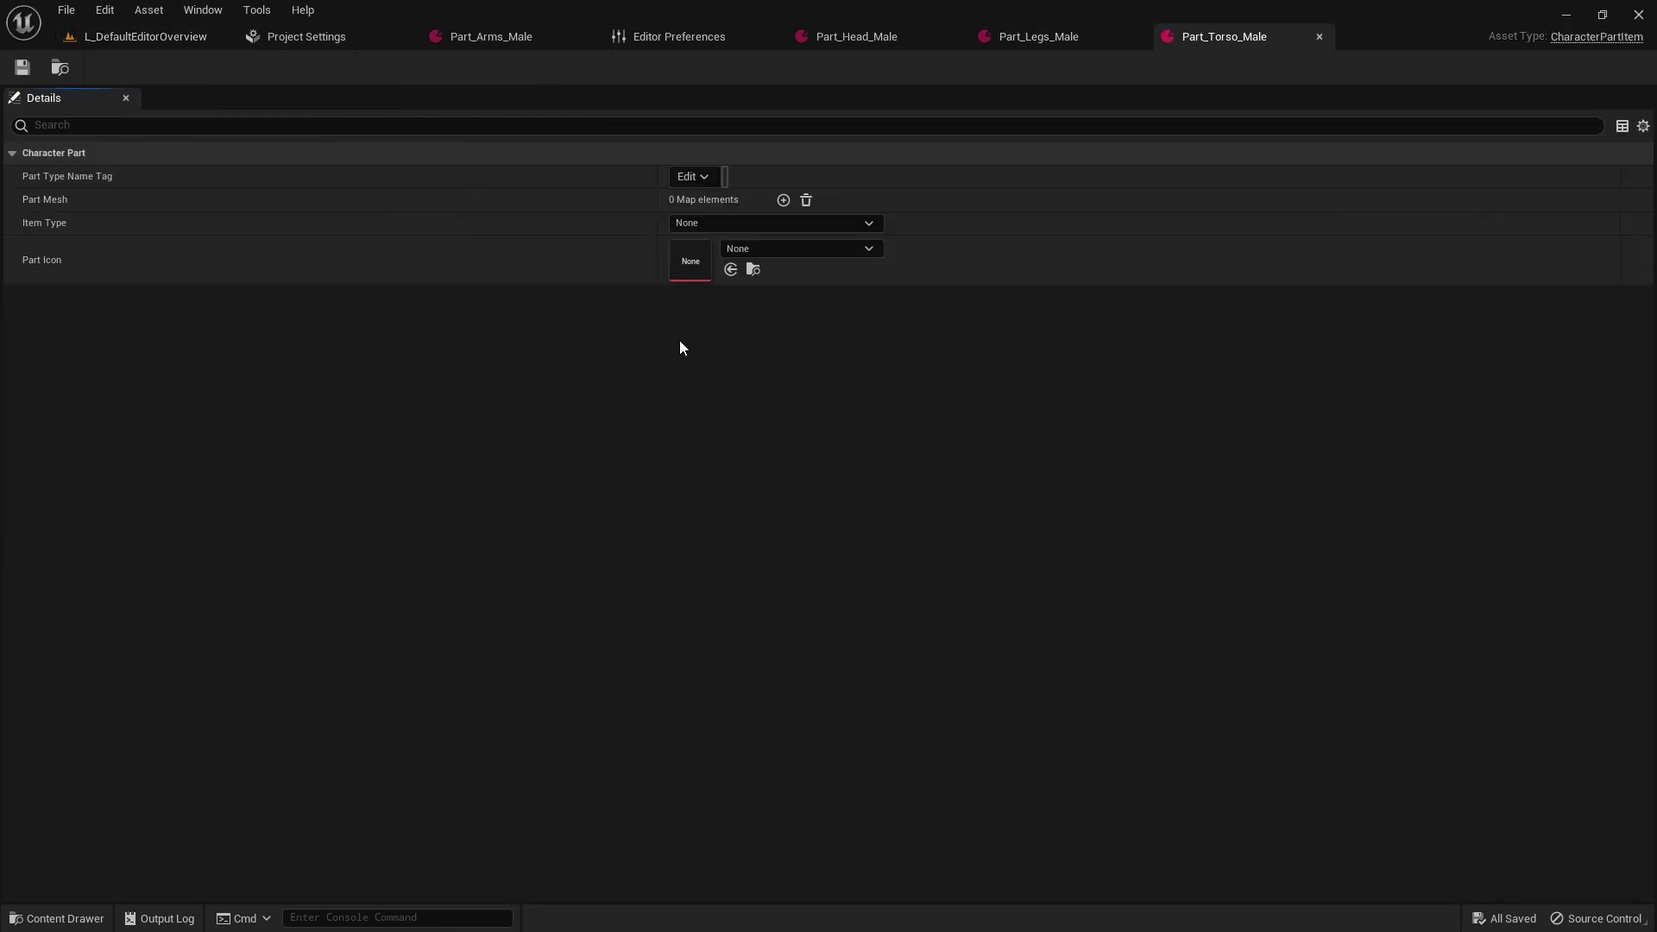
pyautogui.click(692, 172)
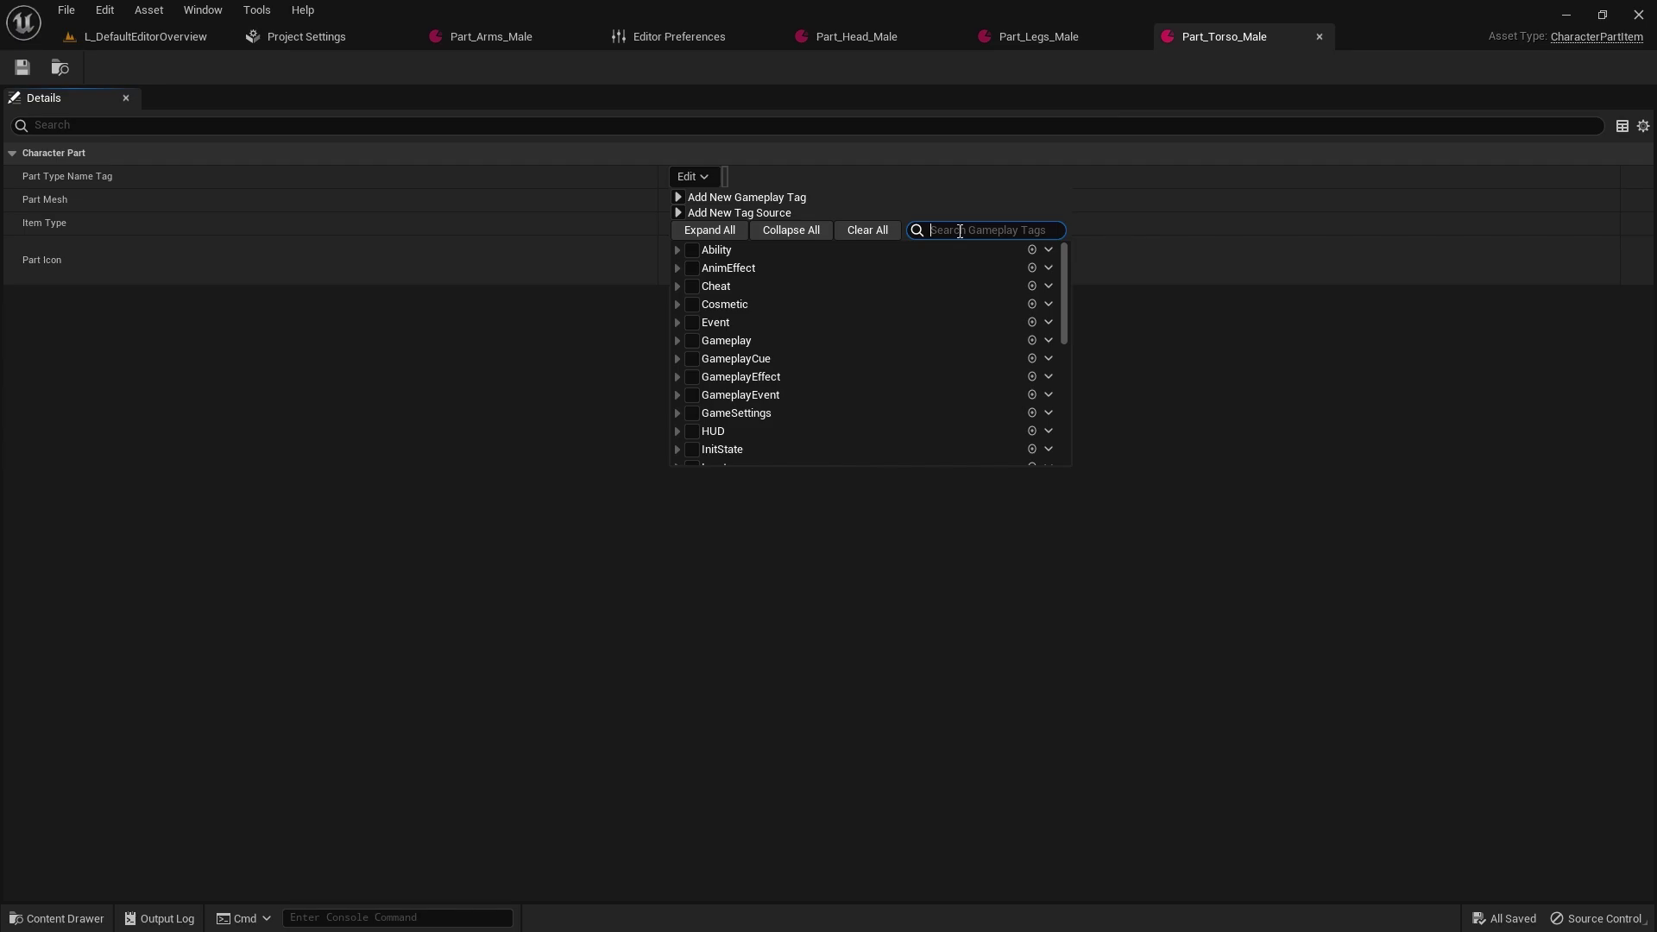
pyautogui.write('partty')
pyautogui.press('BackSpace')
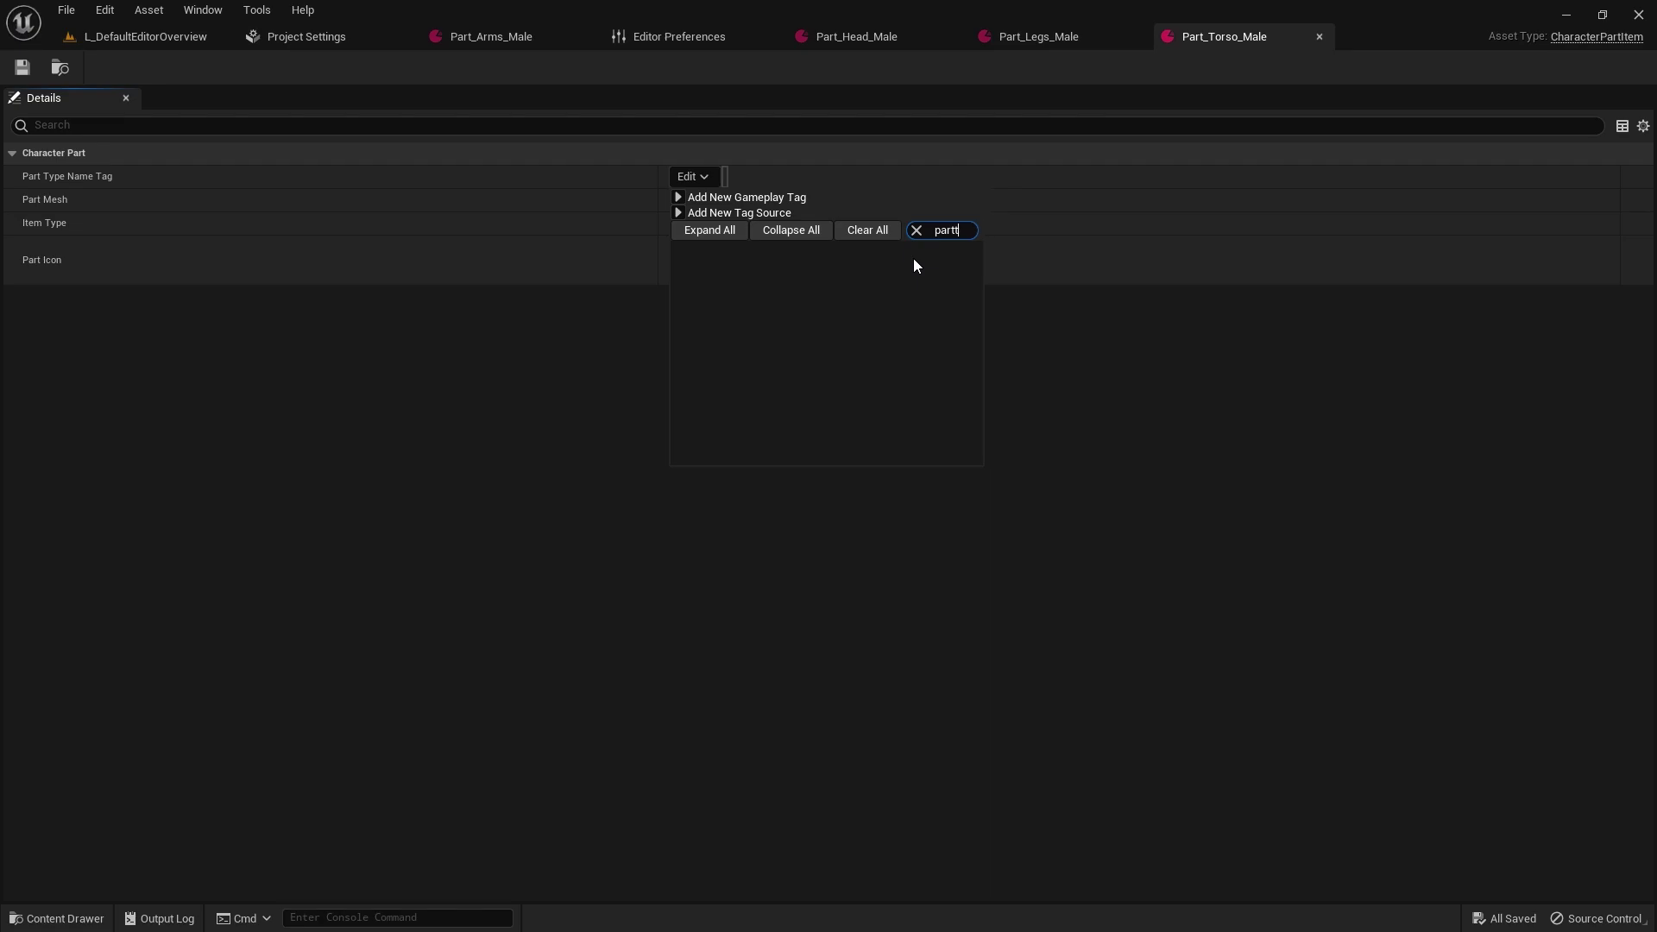
pyautogui.press('BackSpace')
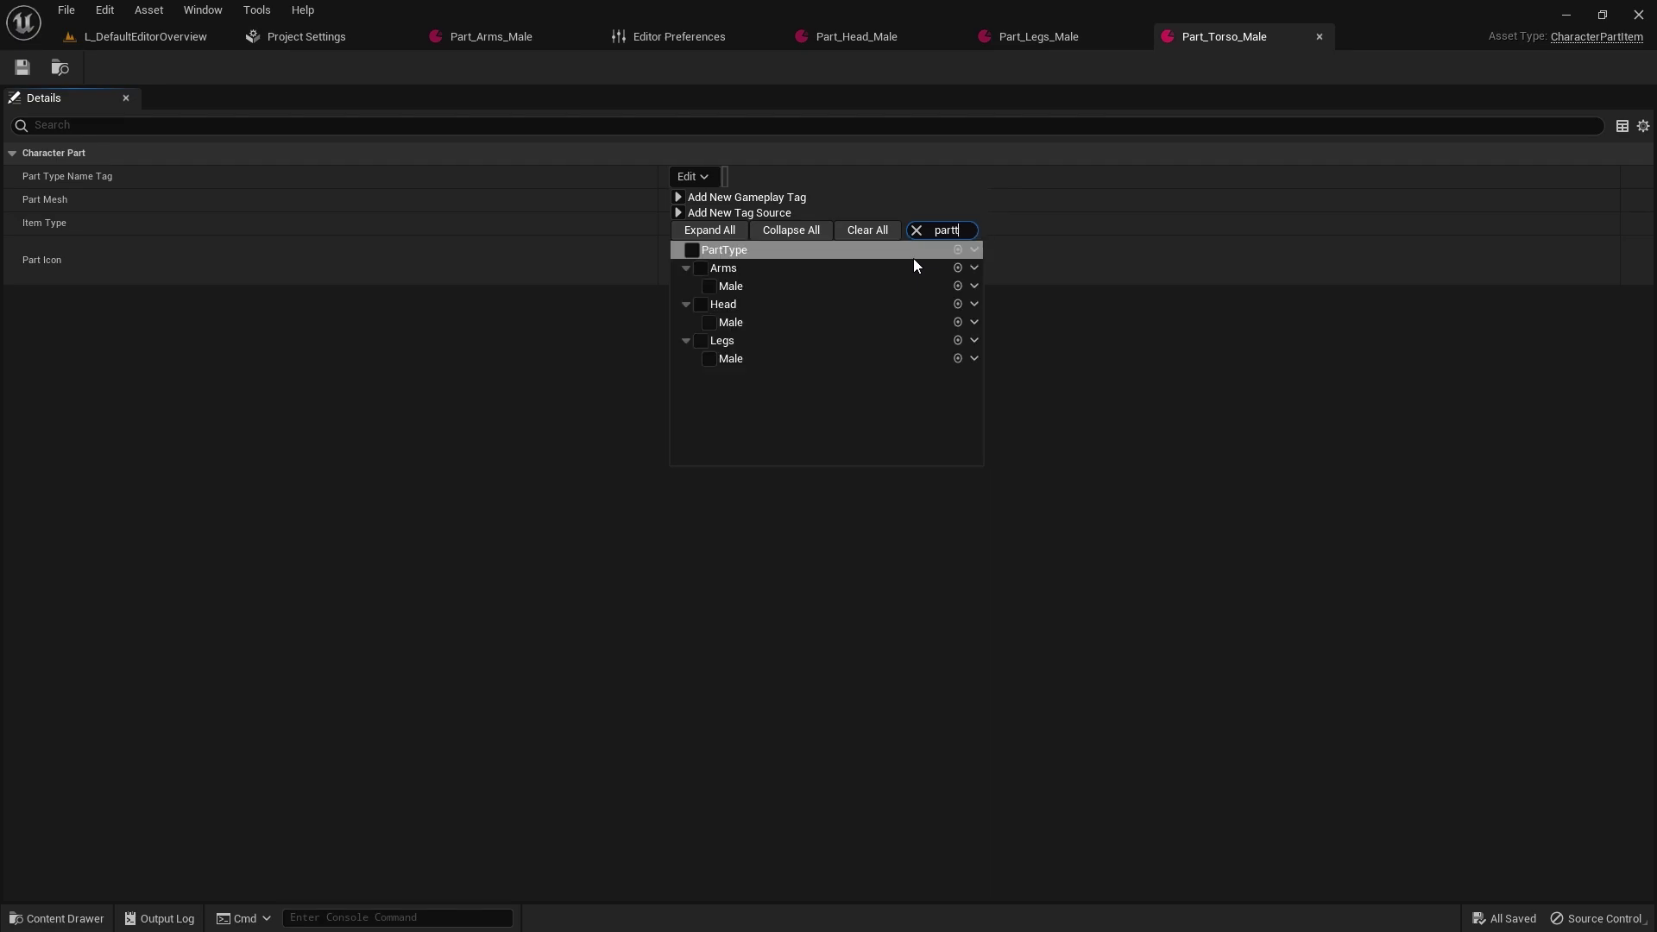
pyautogui.click(956, 249)
pyautogui.write('Torso.Male')
pyautogui.press('Return')
# Set the Item Type of Part_Torso_Male to CharacterPart and save the asset.
pyautogui.click(804, 219)
pyautogui.click(760, 258)
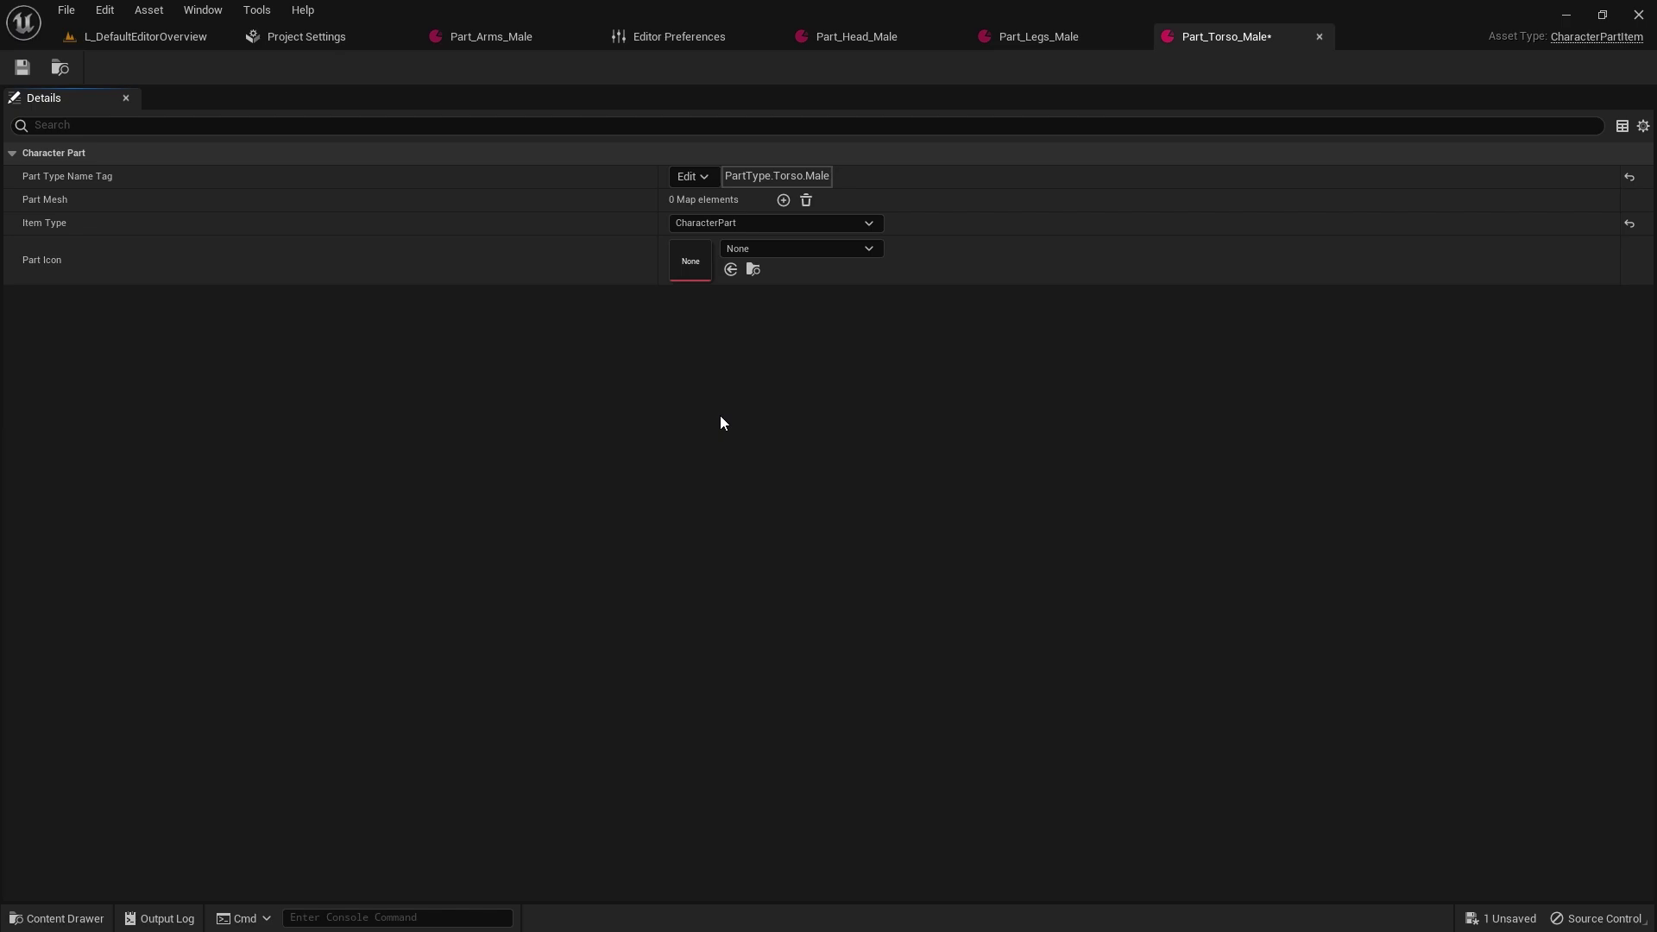
pyautogui.hotkey('ctrl', 's')
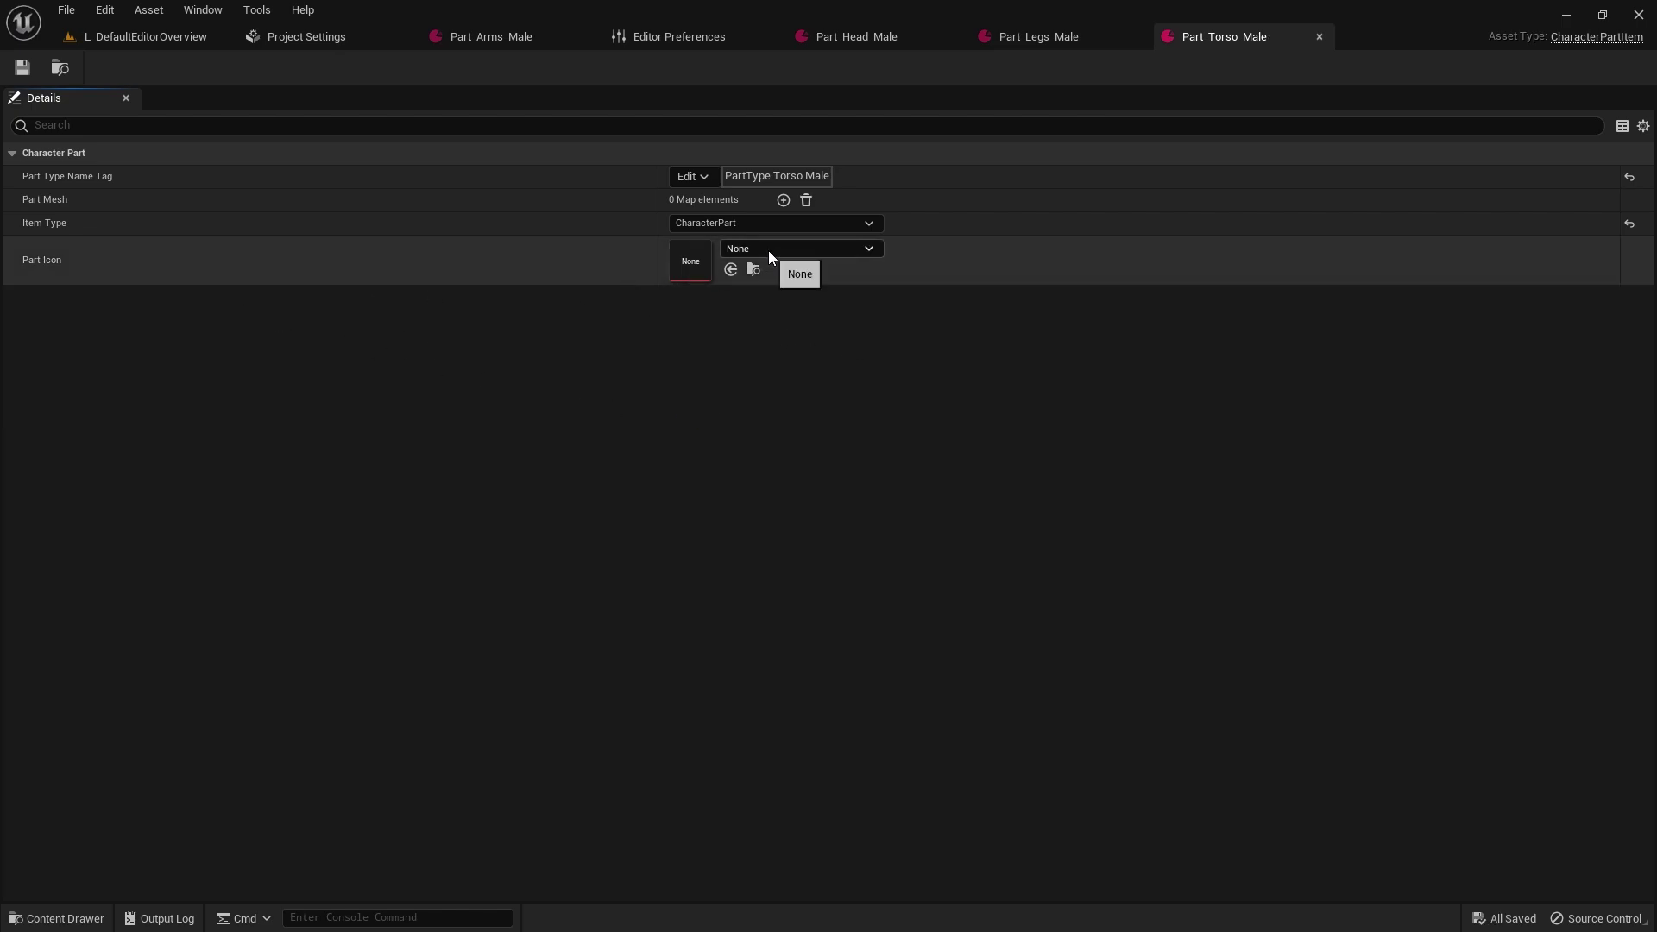
# Set the Part Icon of Part_Torso_Male to the Ai_Spawnpoint texture.
pyautogui.hotkey('ctrl', 'space')
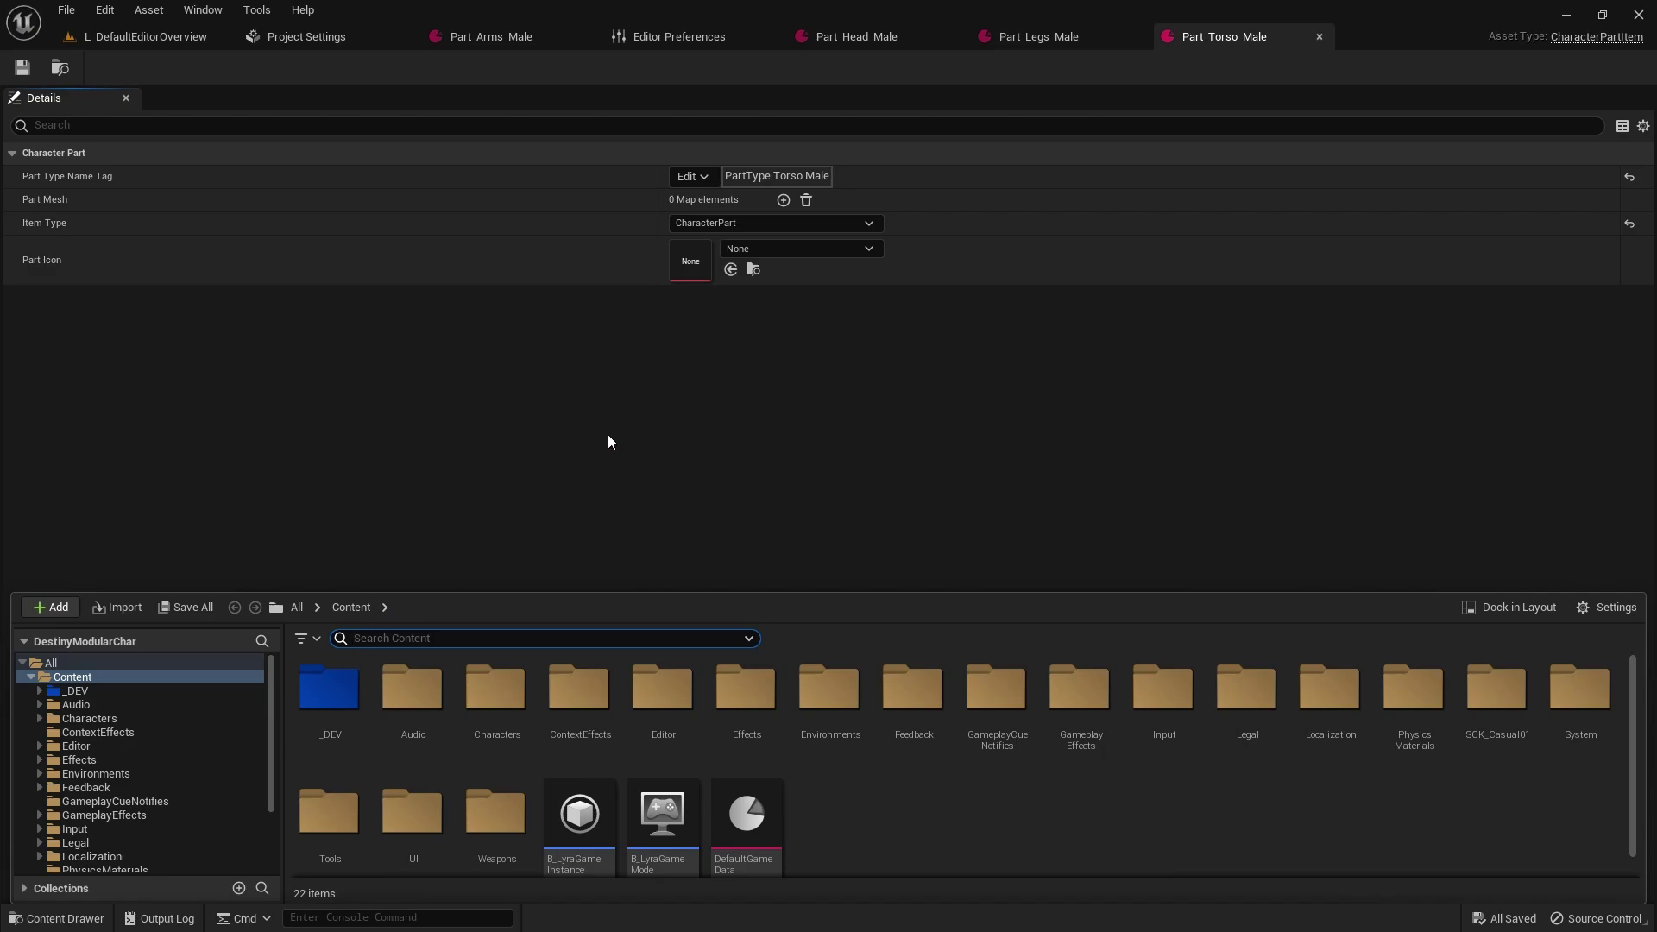
pyautogui.click(749, 361)
pyautogui.click(810, 250)
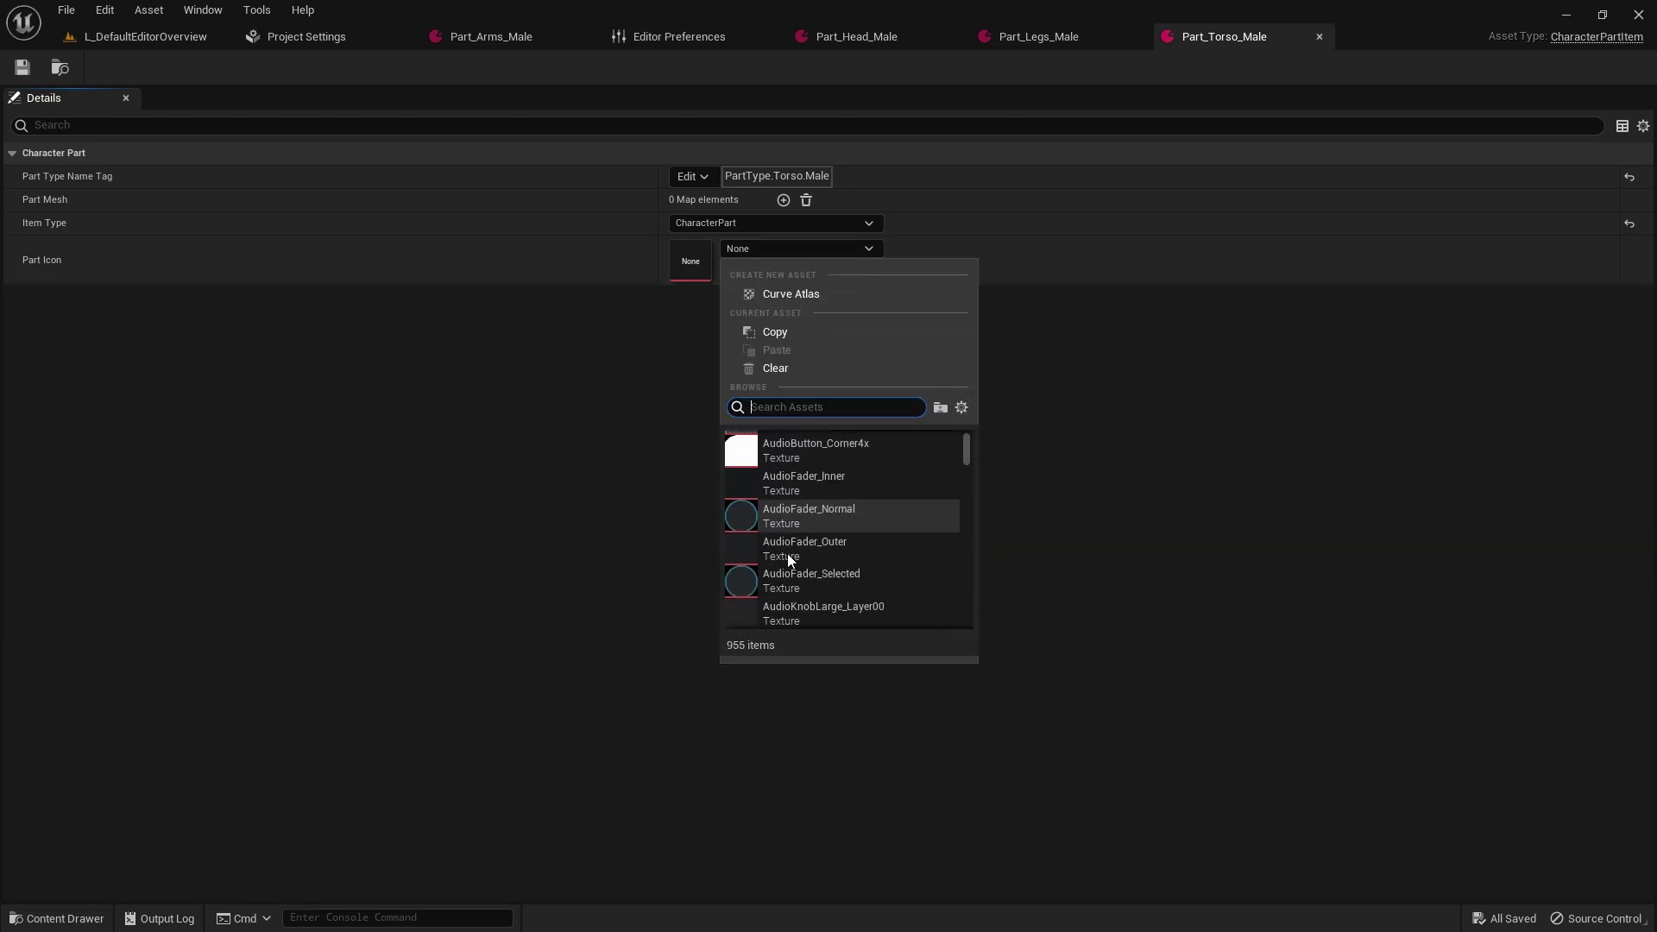
pyautogui.scroll(-2, 791, 547)
pyautogui.scroll(4, 790, 542)
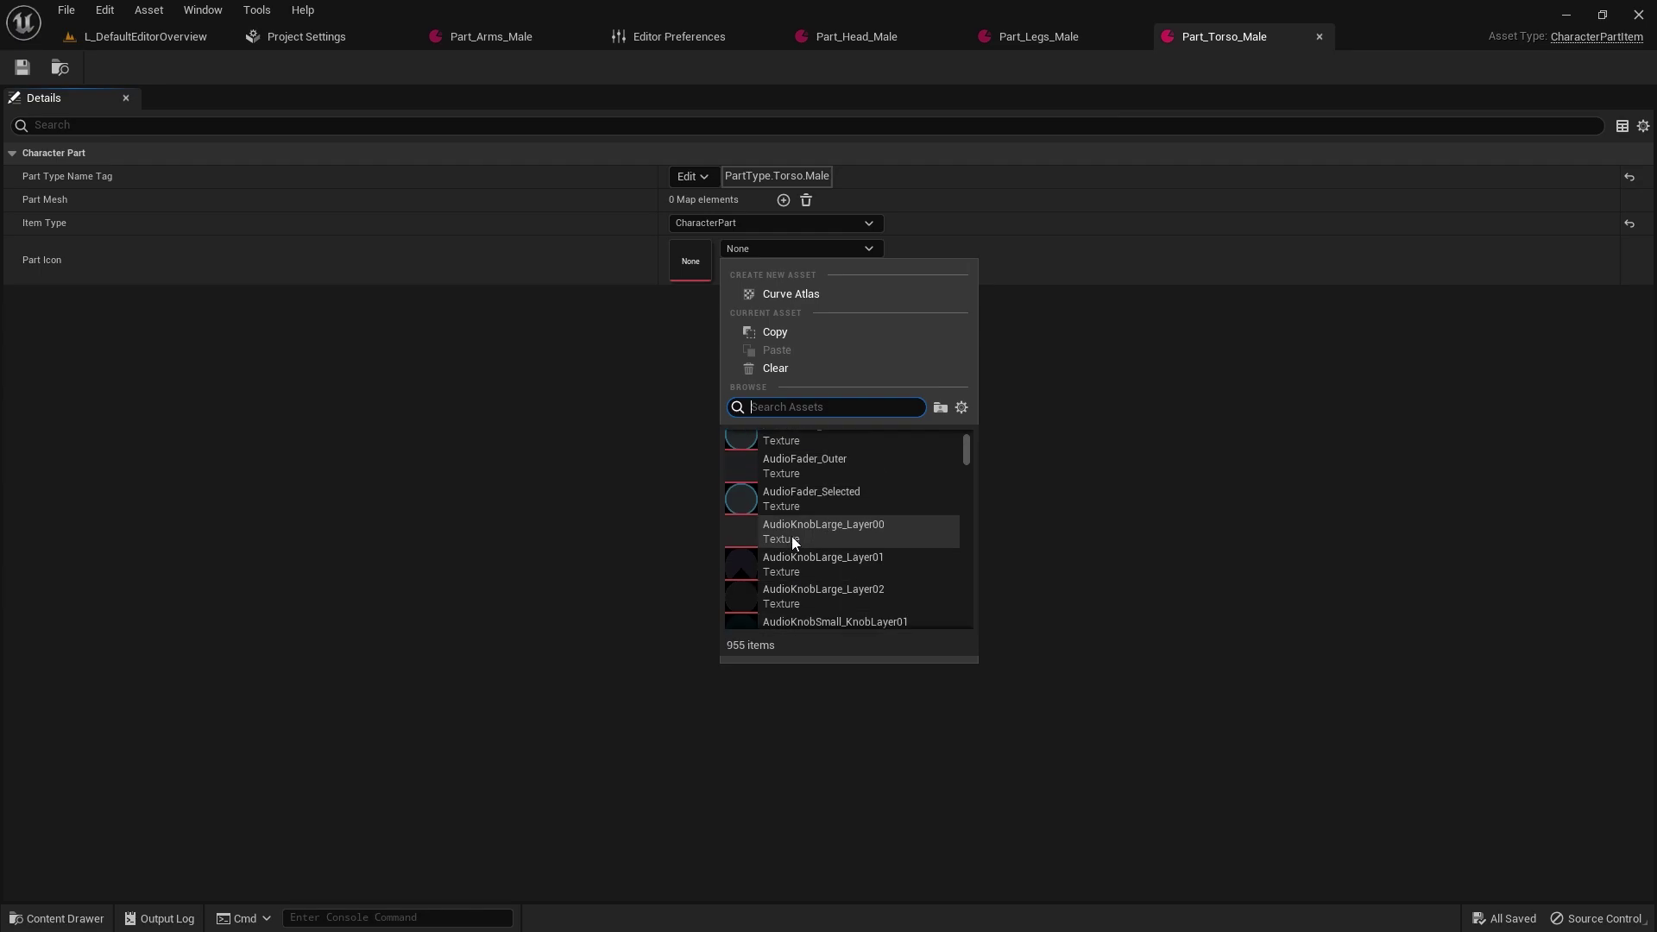
pyautogui.scroll(3, 791, 536)
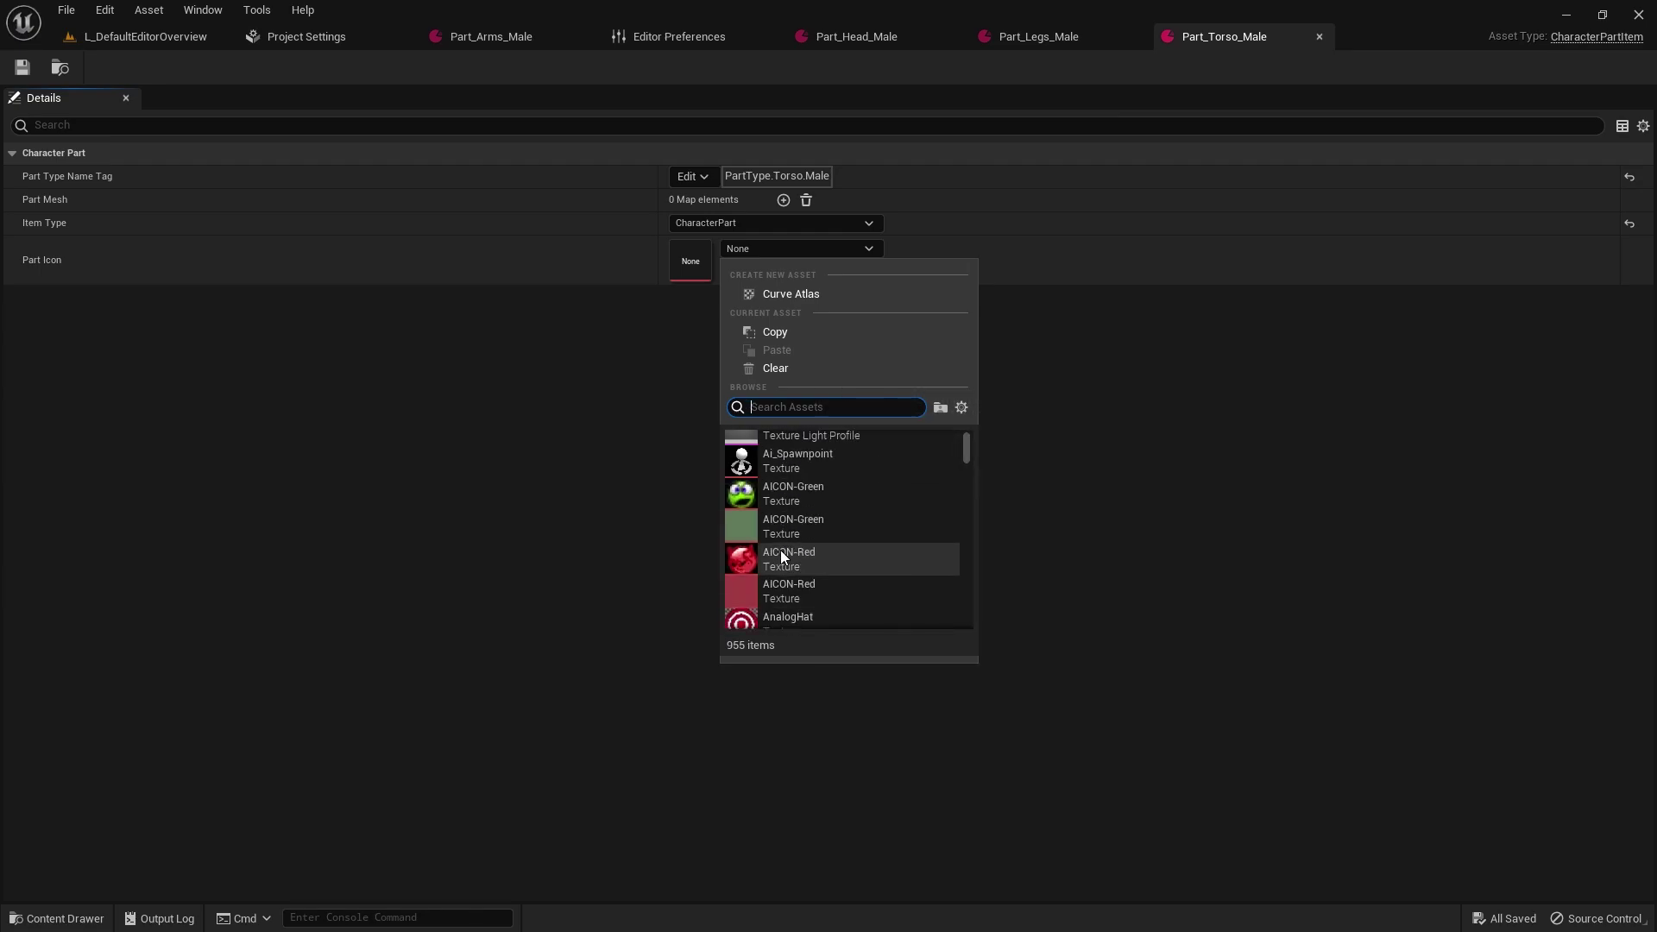
pyautogui.scroll(1, 789, 522)
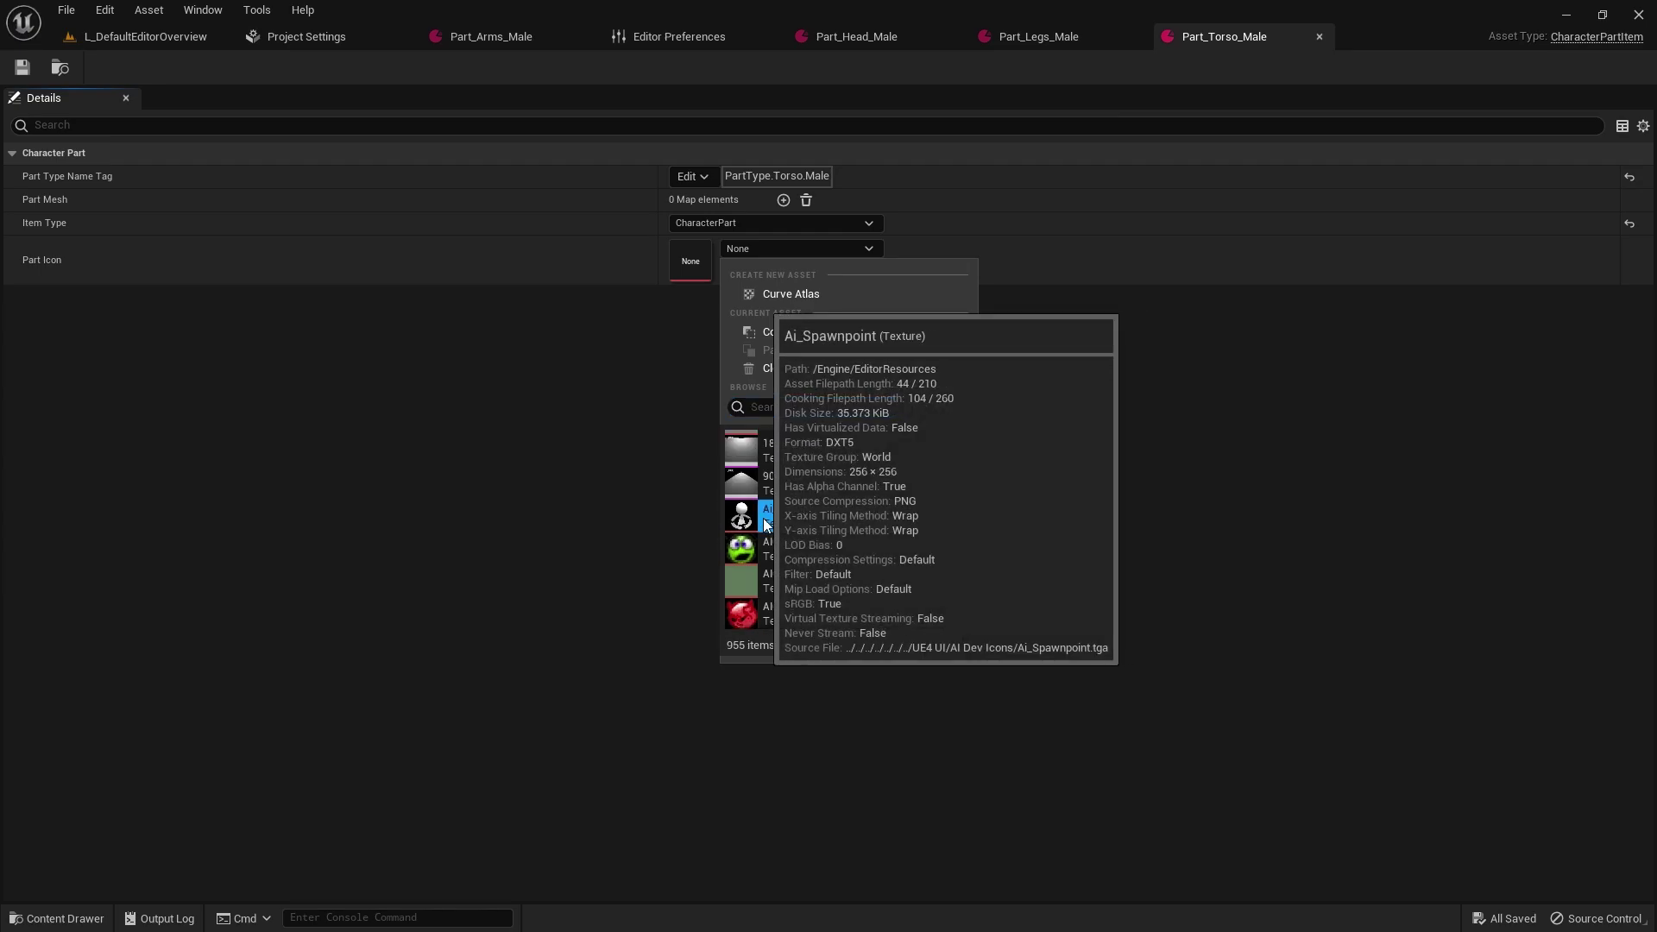
pyautogui.click(789, 527)
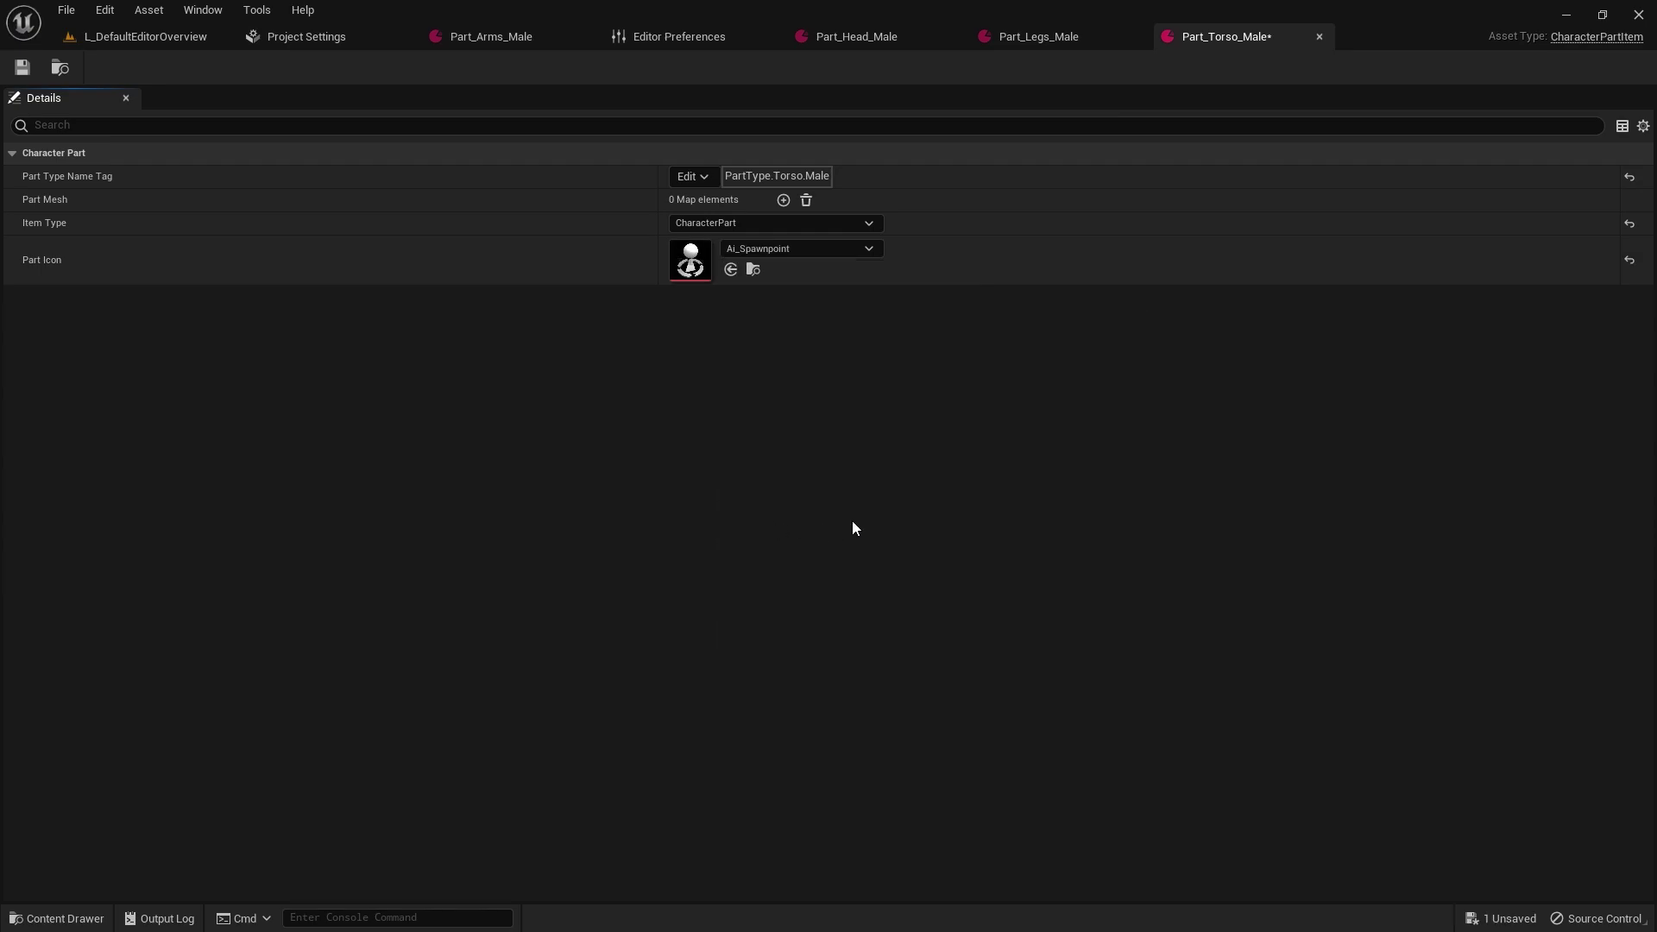
# Set the Part Icon of Part_Legs_Male to the icon_ShowSkeletalMeshes_40x texture and save the asset.
pyautogui.click(1034, 39)
pyautogui.click(769, 250)
pyautogui.scroll(-3, 784, 439)
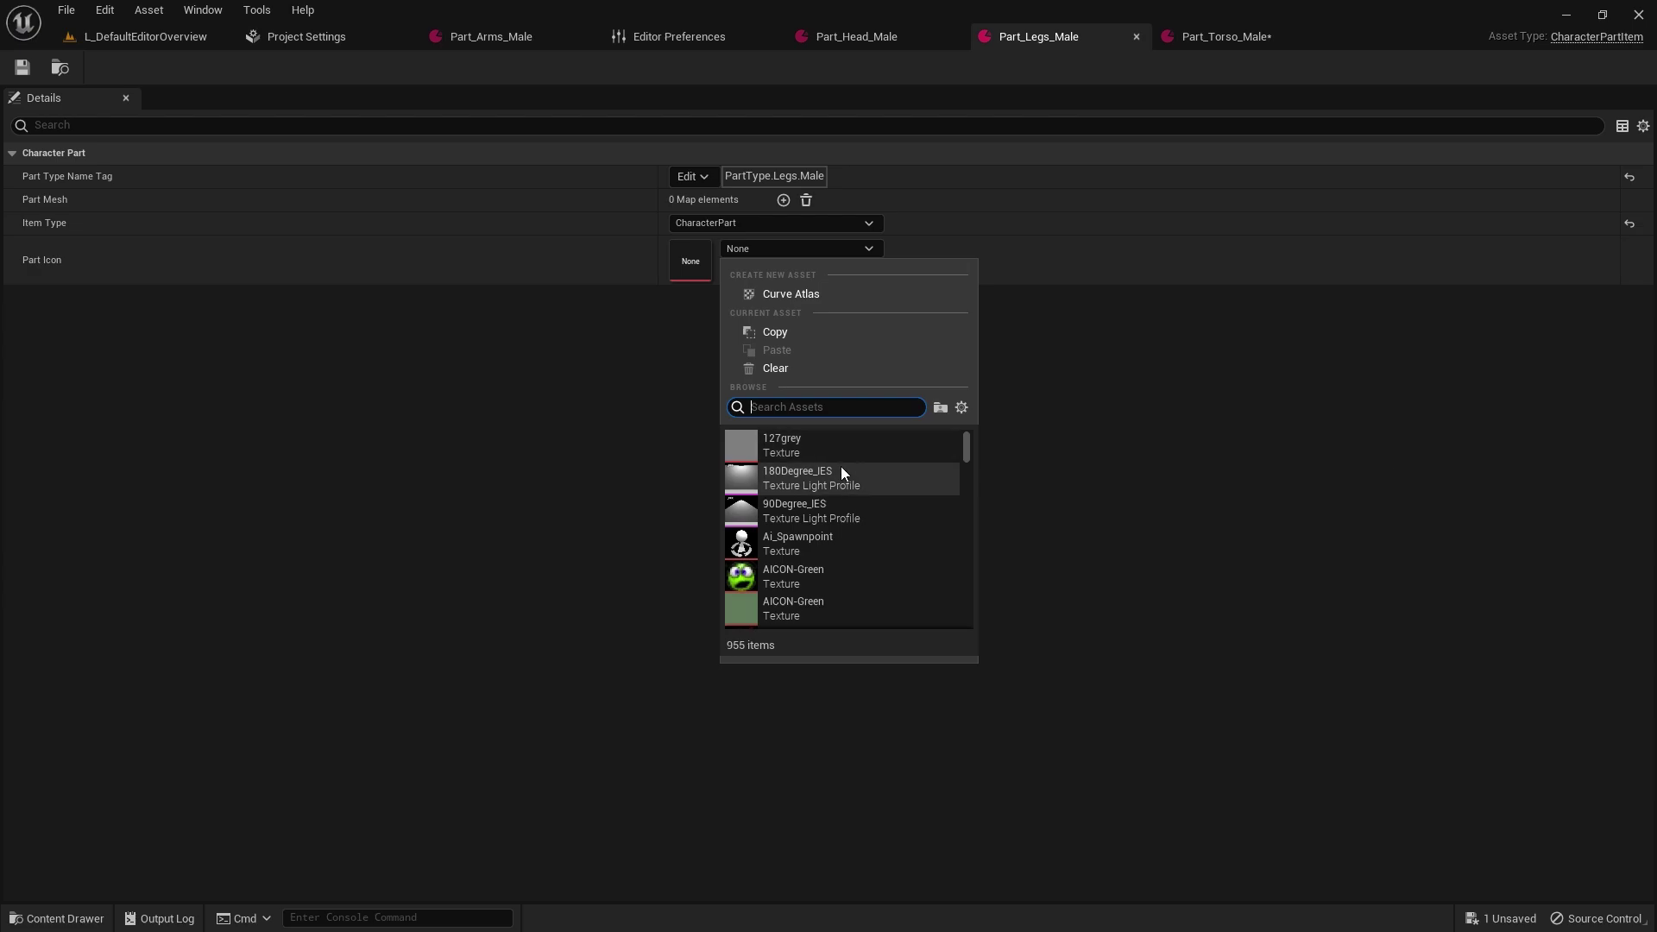
pyautogui.scroll(-2, 854, 470)
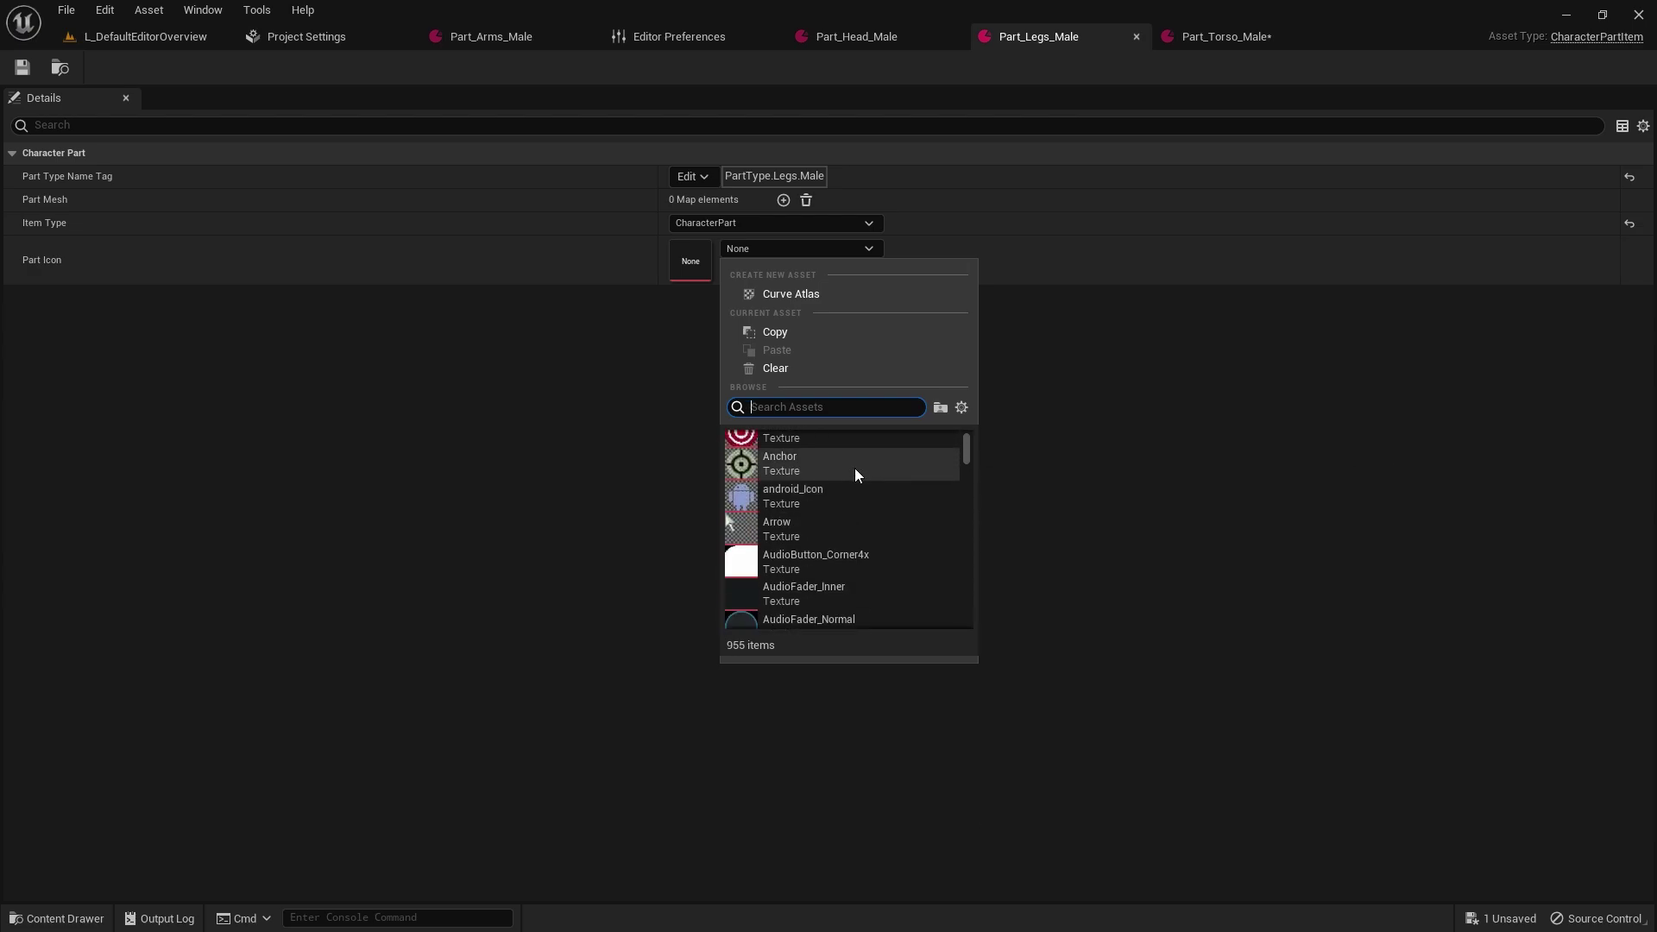
pyautogui.scroll(-5, 813, 494)
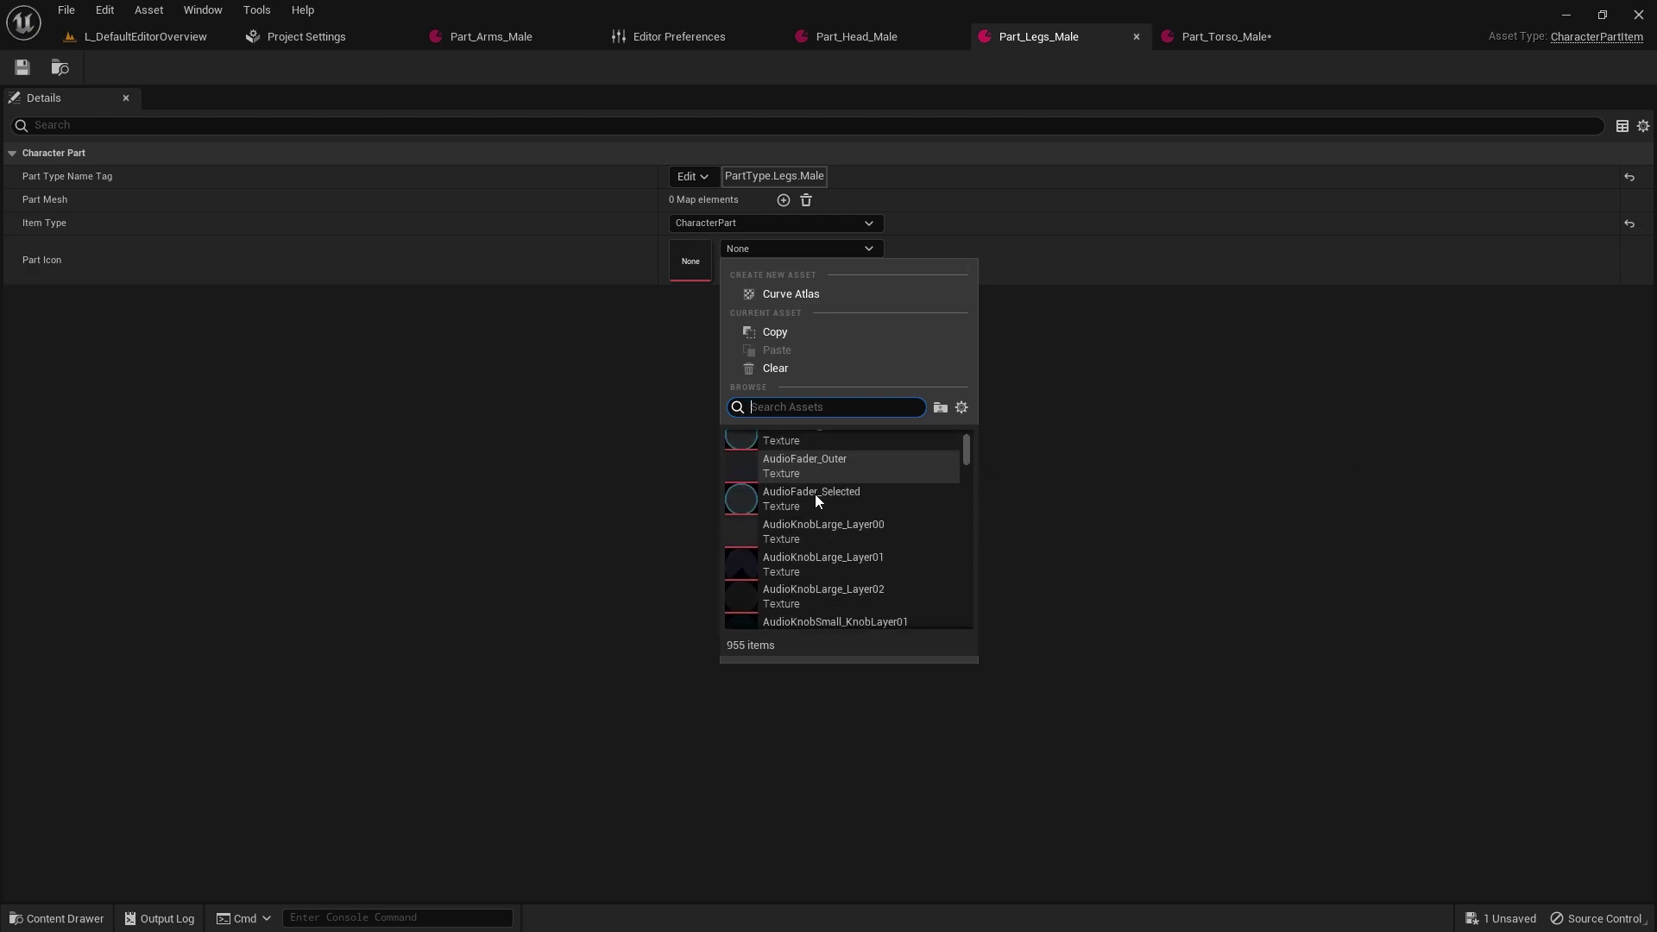
pyautogui.scroll(-10, 815, 494)
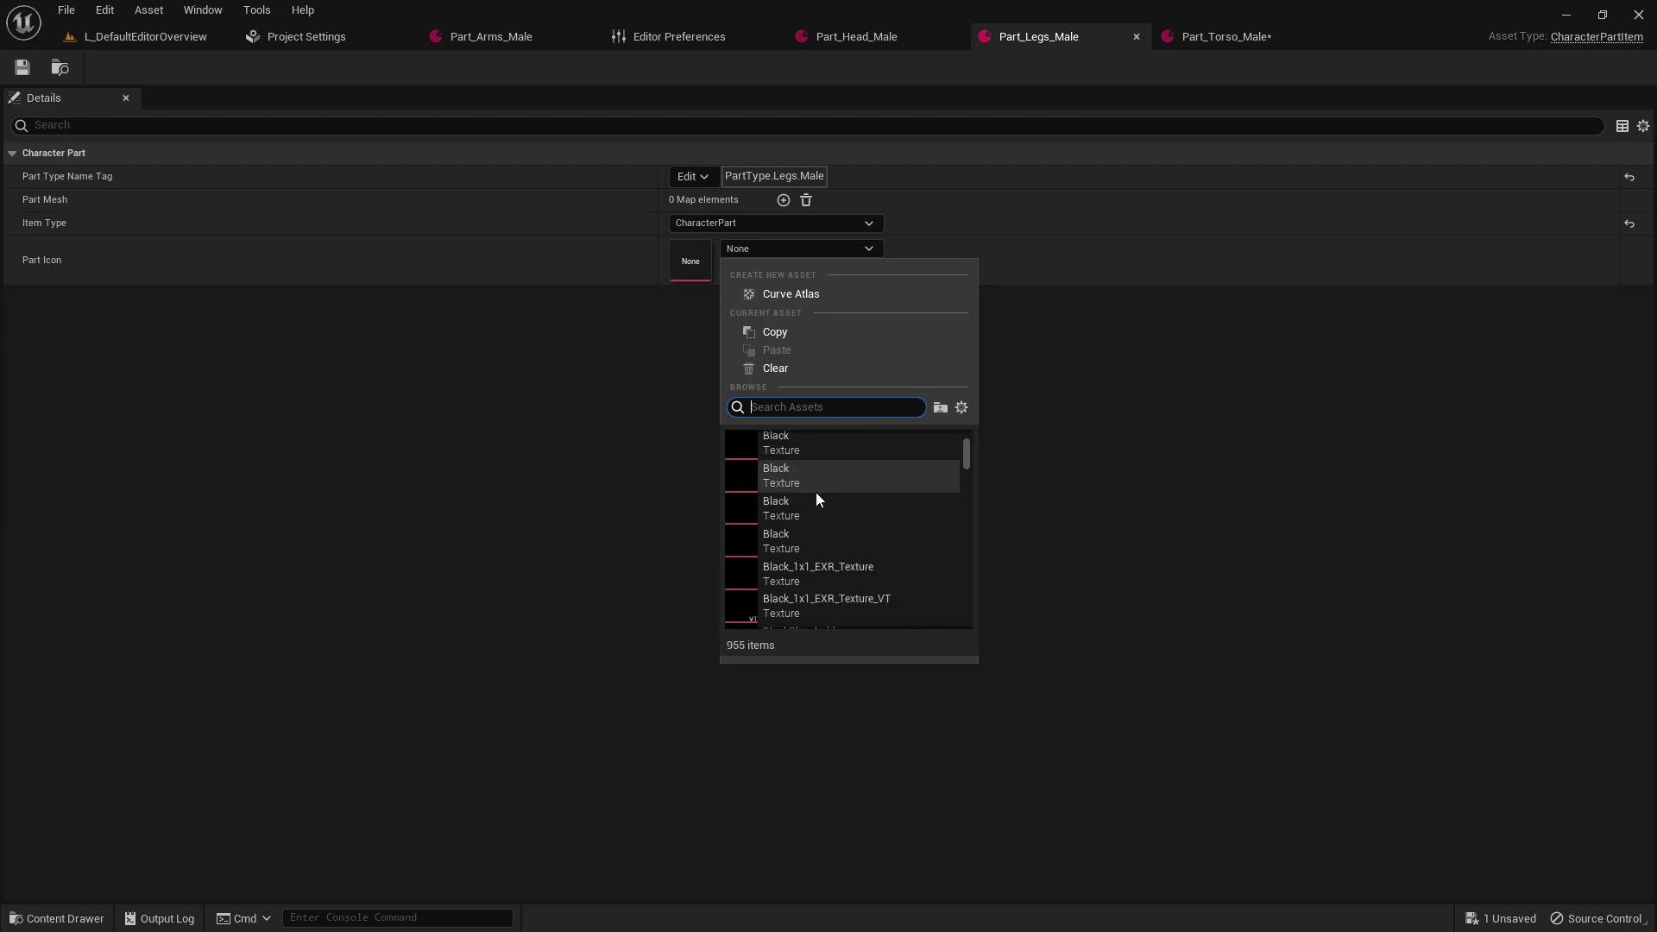
pyautogui.scroll(-10, 968, 464)
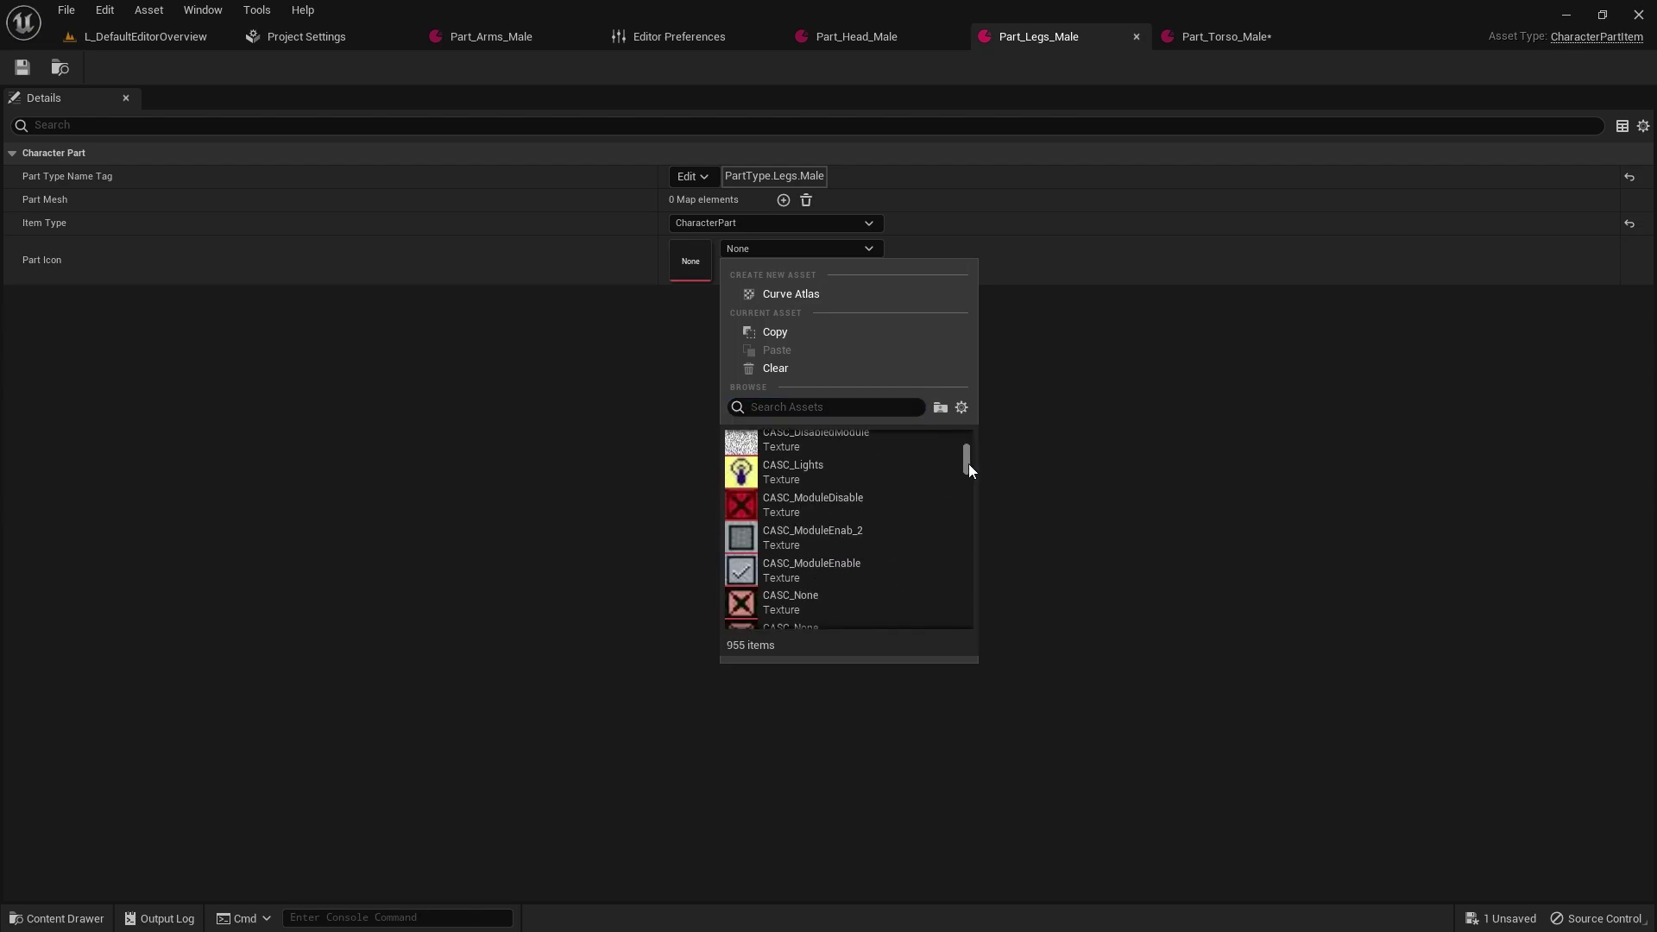
pyautogui.moveTo(970, 461); pyautogui.dragTo(968, 480)
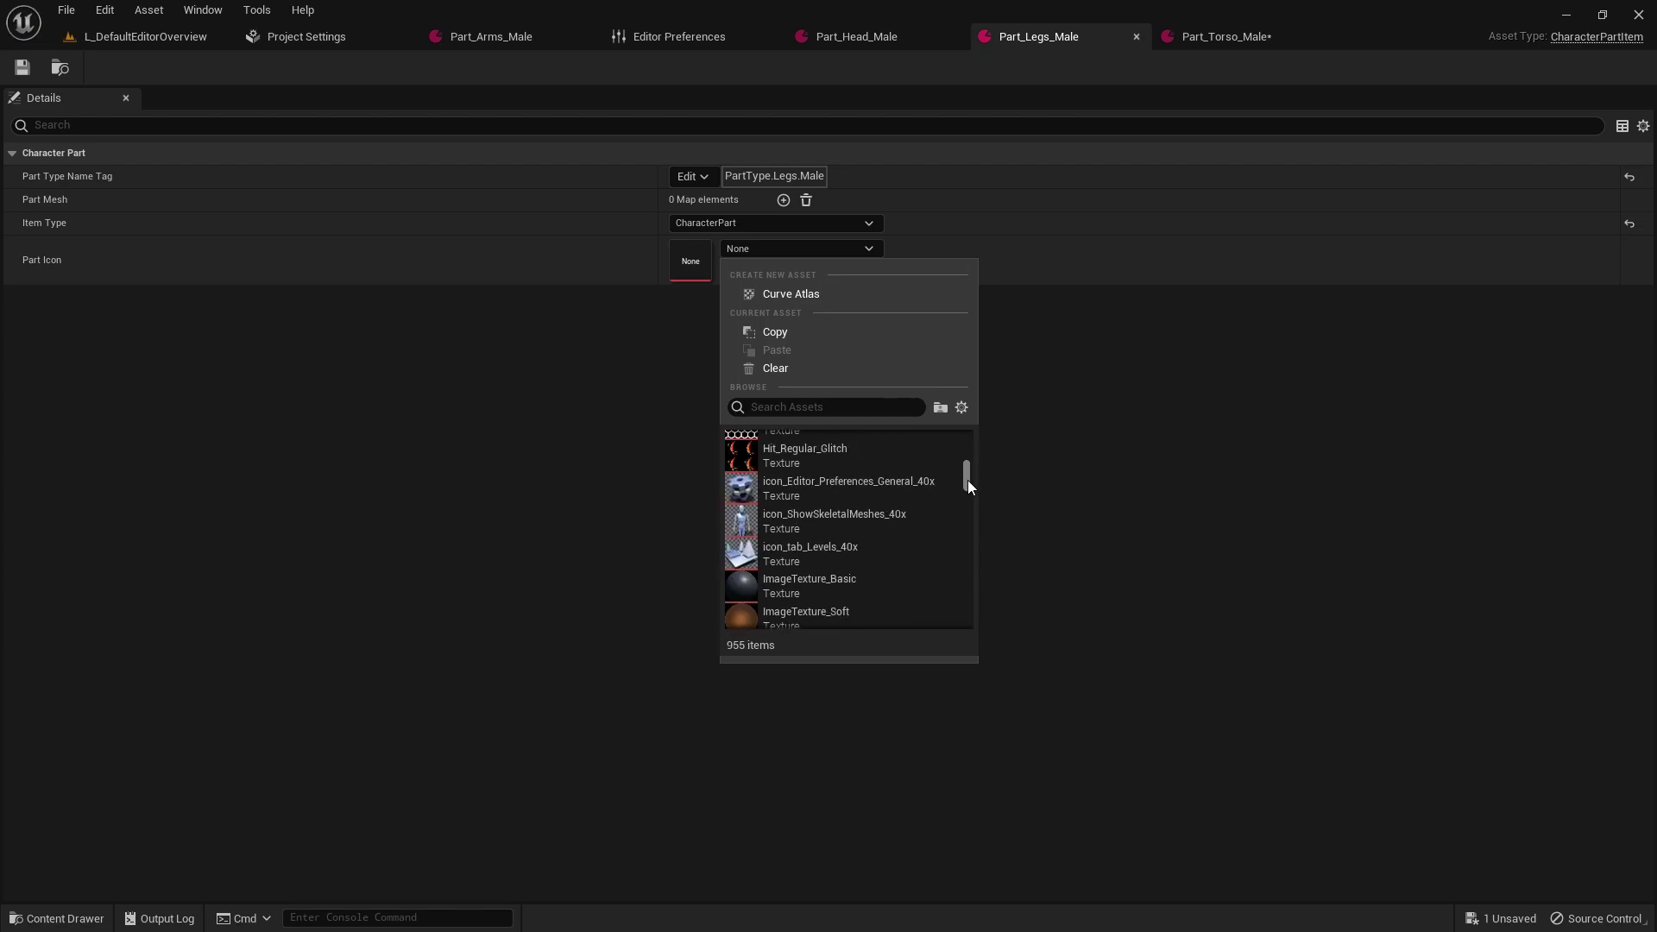
pyautogui.click(856, 519)
pyautogui.click(23, 67)
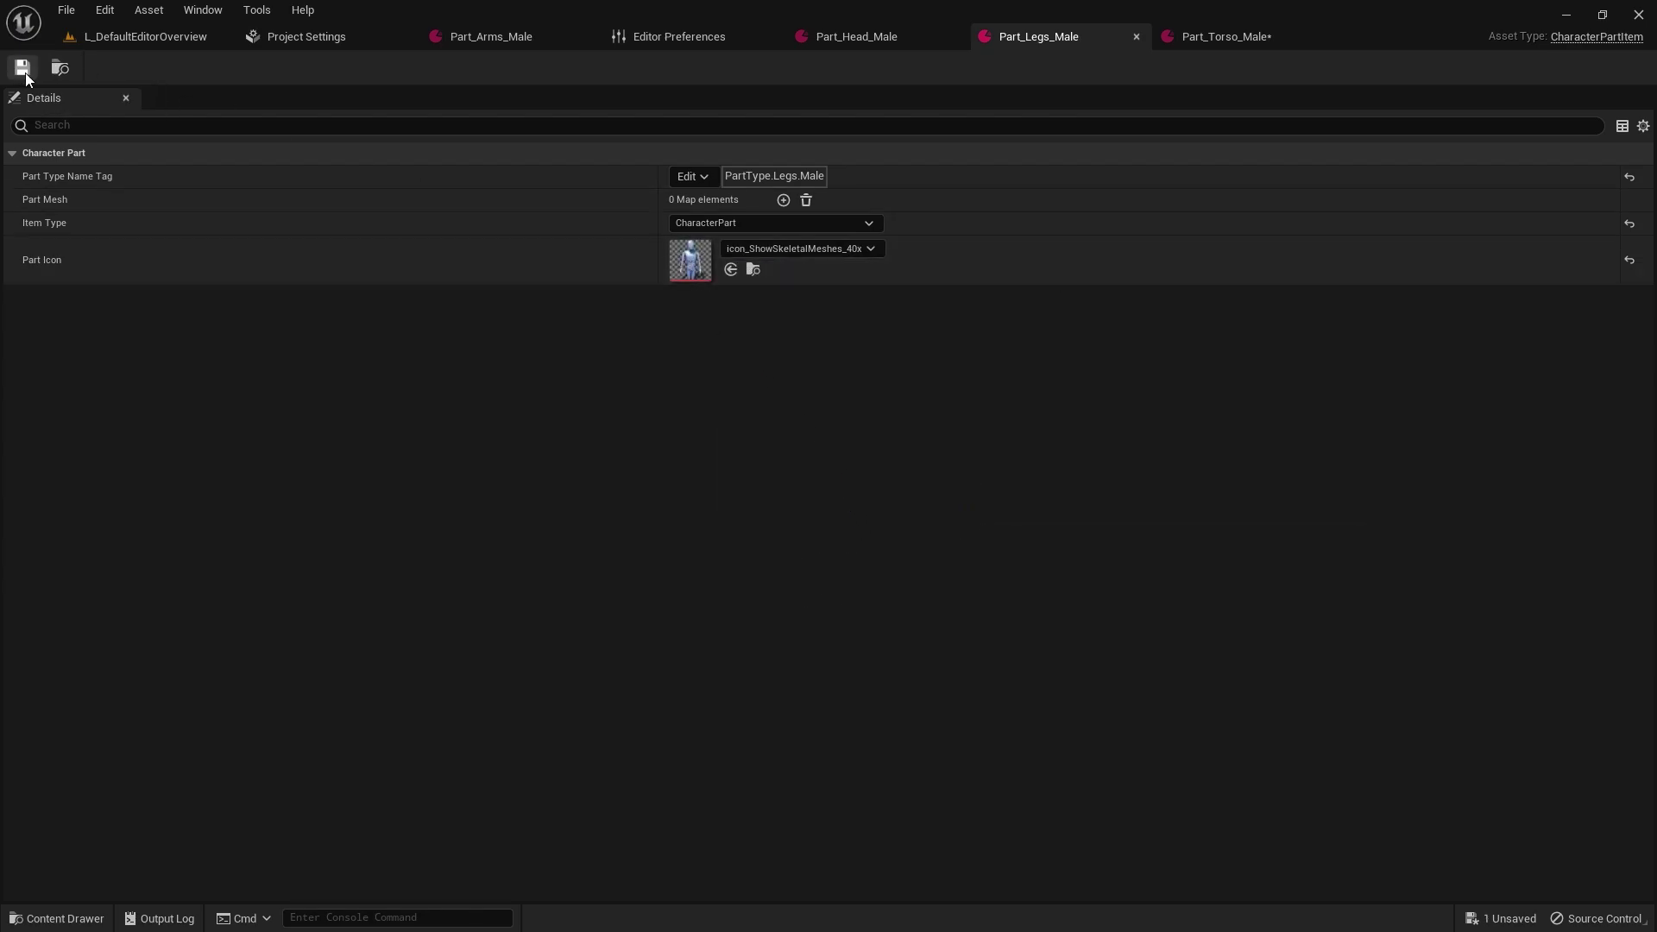
# Set the Part Icon of Part_Head_Male to the AICON-Green texture.
pyautogui.click(870, 43)
pyautogui.click(784, 248)
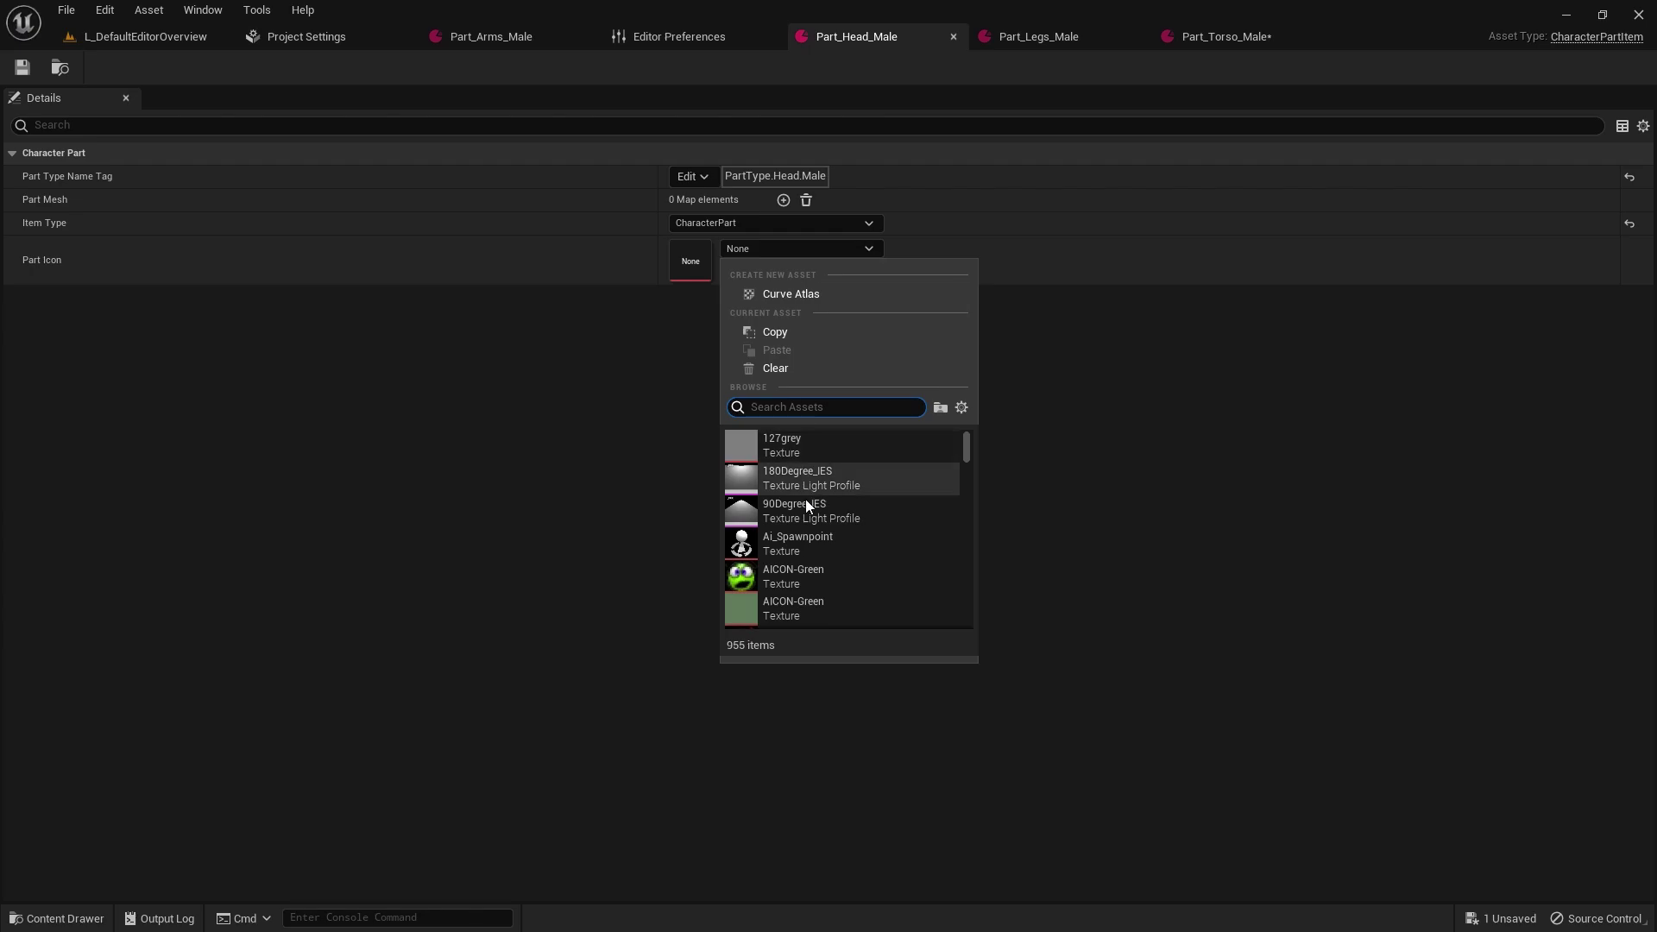
pyautogui.click(780, 568)
# Set the Part Icon of Part_Arms_Male to the android_Icon texture and save all modified assets.
pyautogui.click(483, 43)
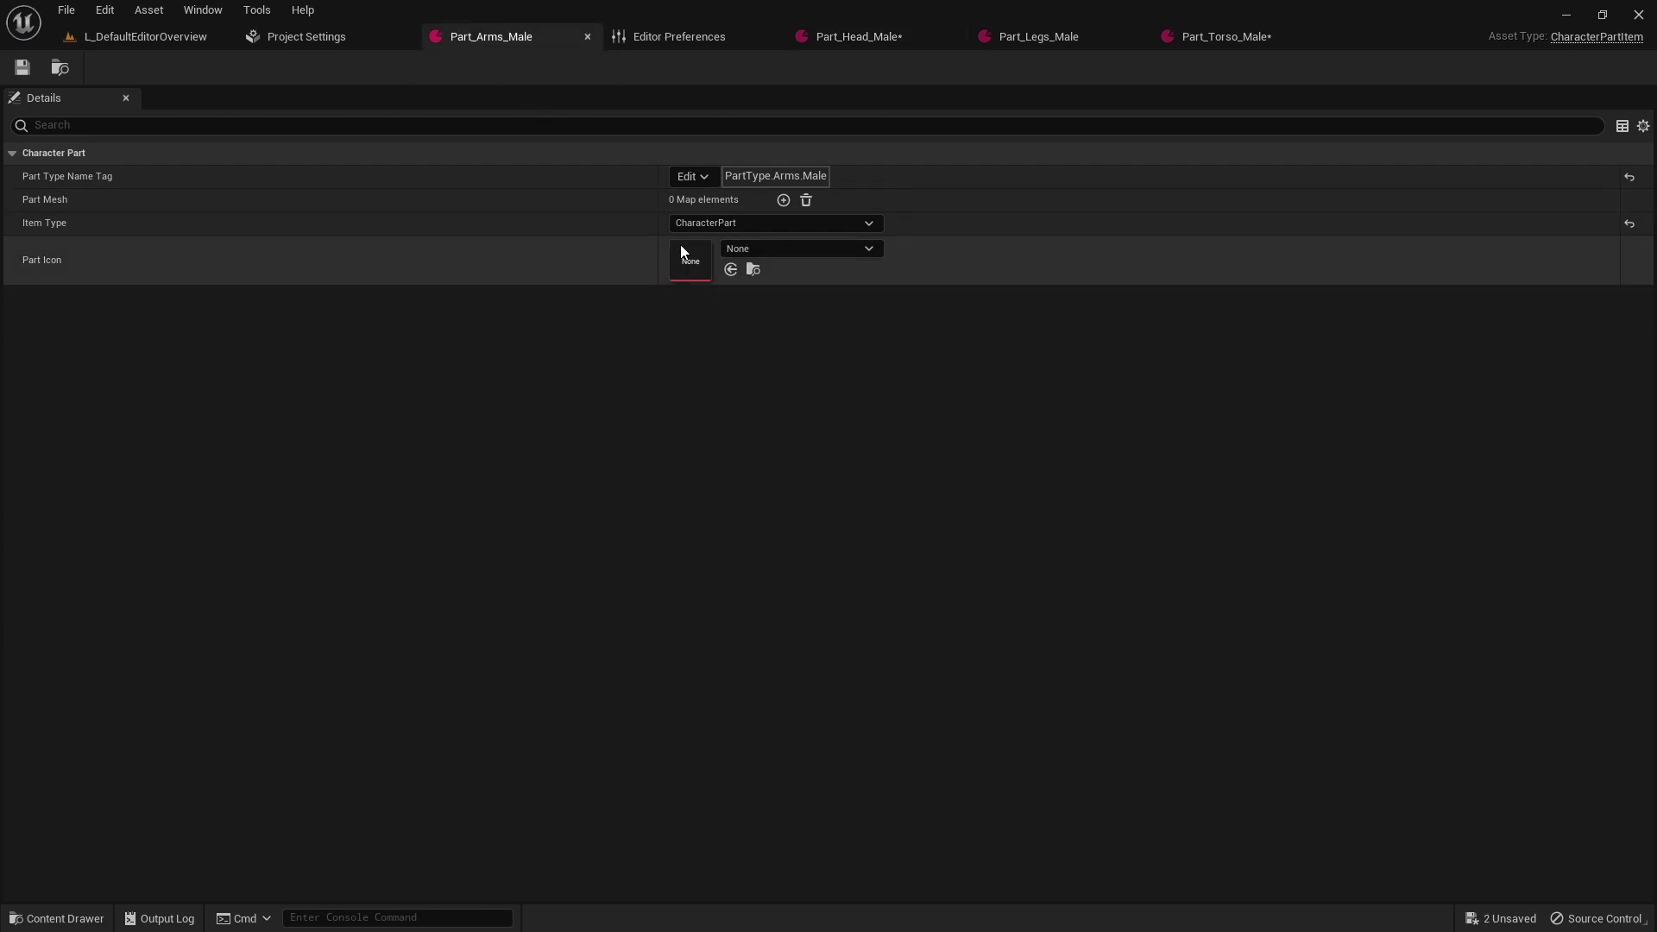
pyautogui.click(776, 250)
pyautogui.scroll(-3, 846, 531)
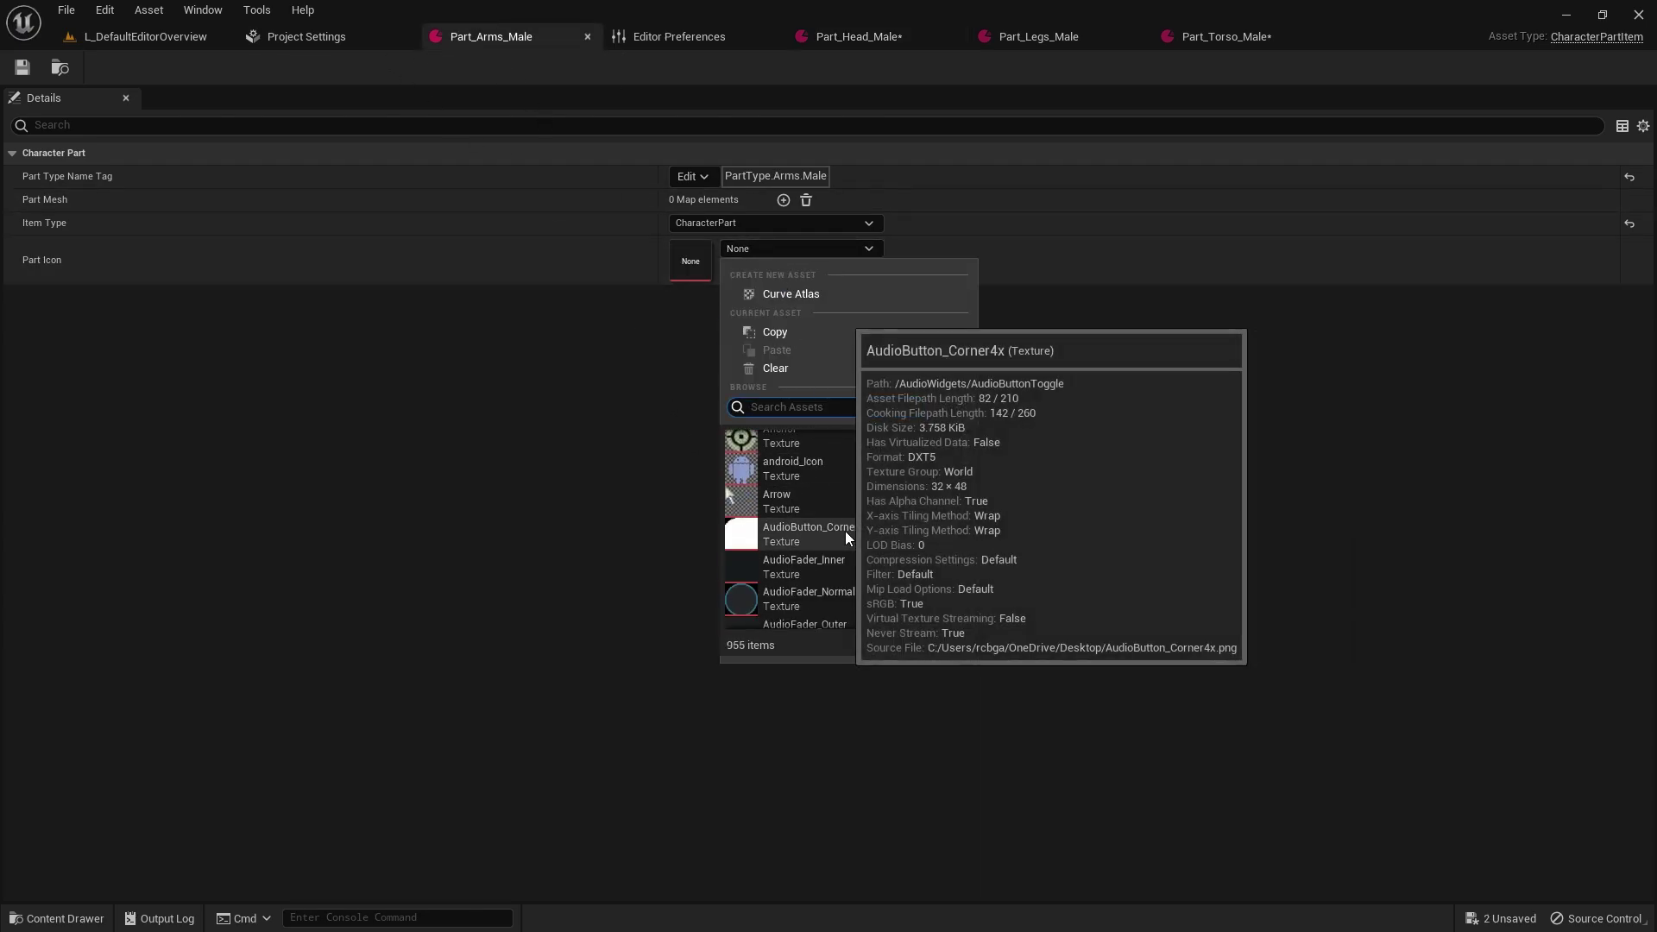
pyautogui.scroll(1, 842, 517)
pyautogui.click(834, 510)
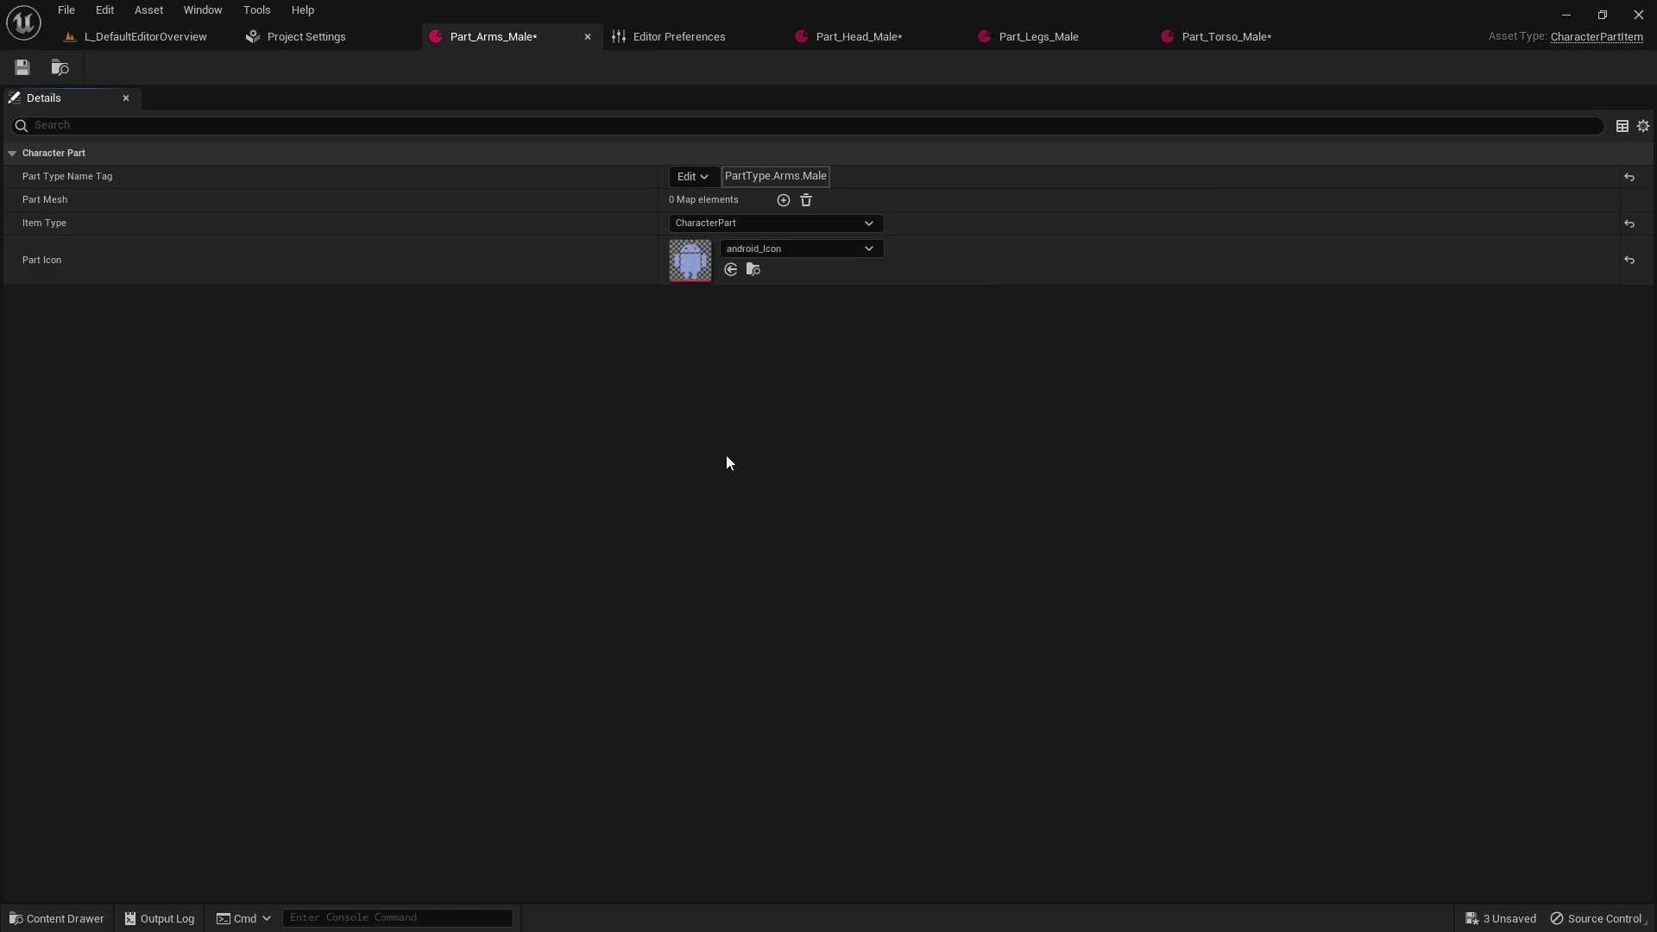
pyautogui.hotkey('ctrl', 'shift', 's')
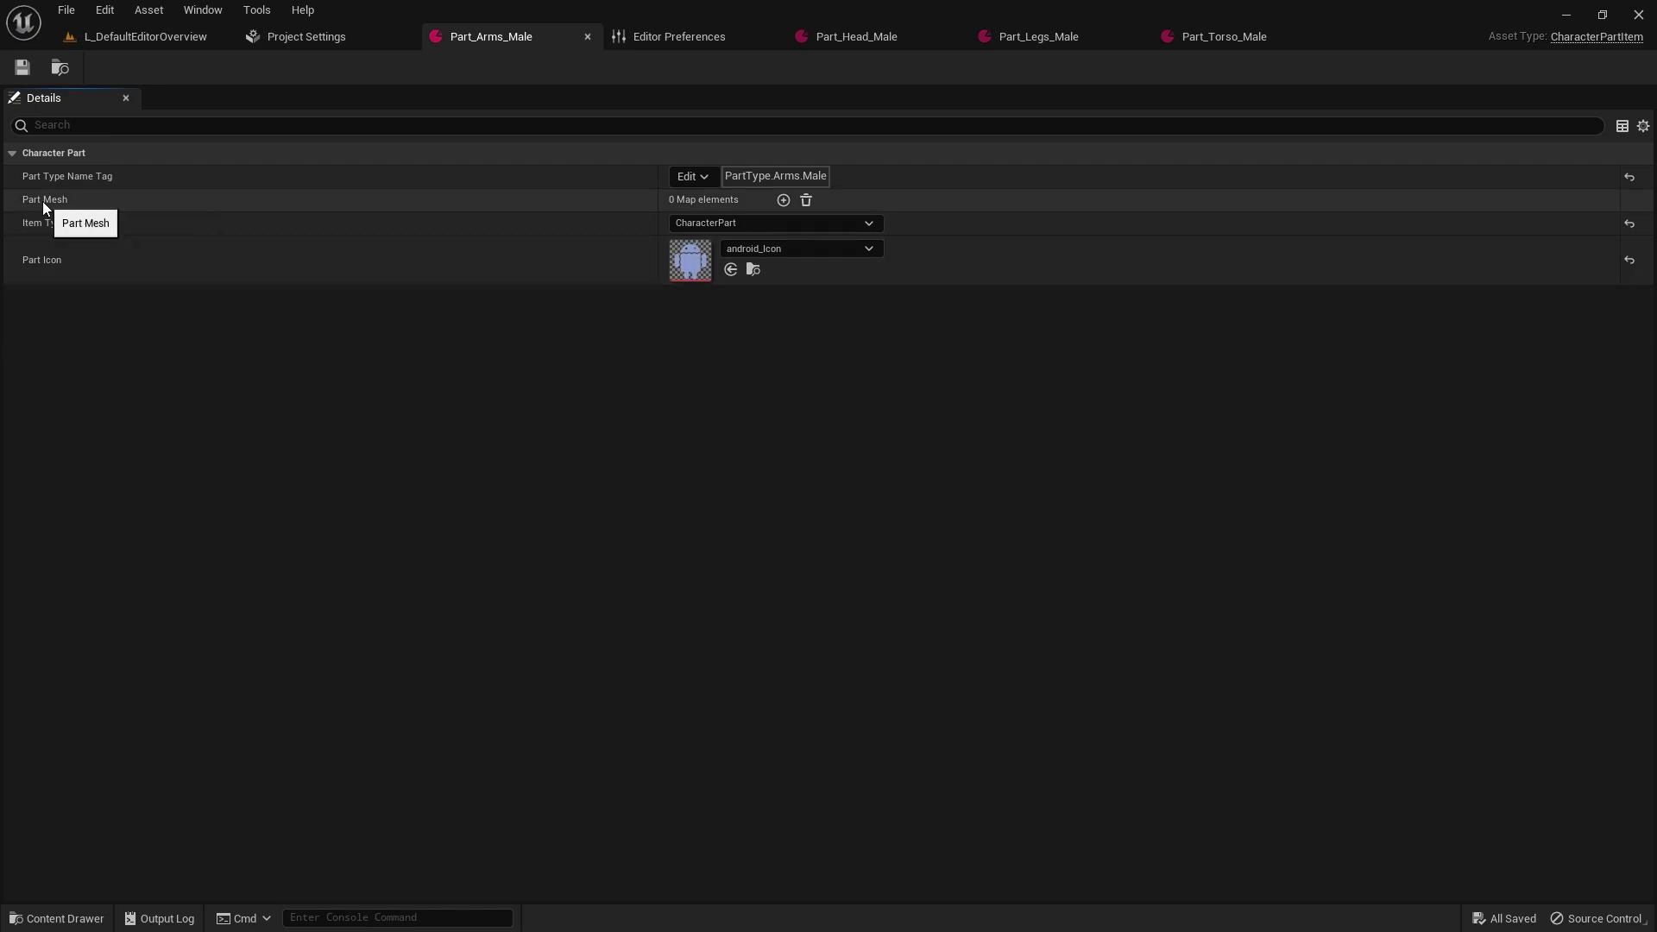
# Add a Part Mesh map element to Part_Arms_Male and create the gameplay tag Part.Arms.Default as its key.
pyautogui.click(784, 201)
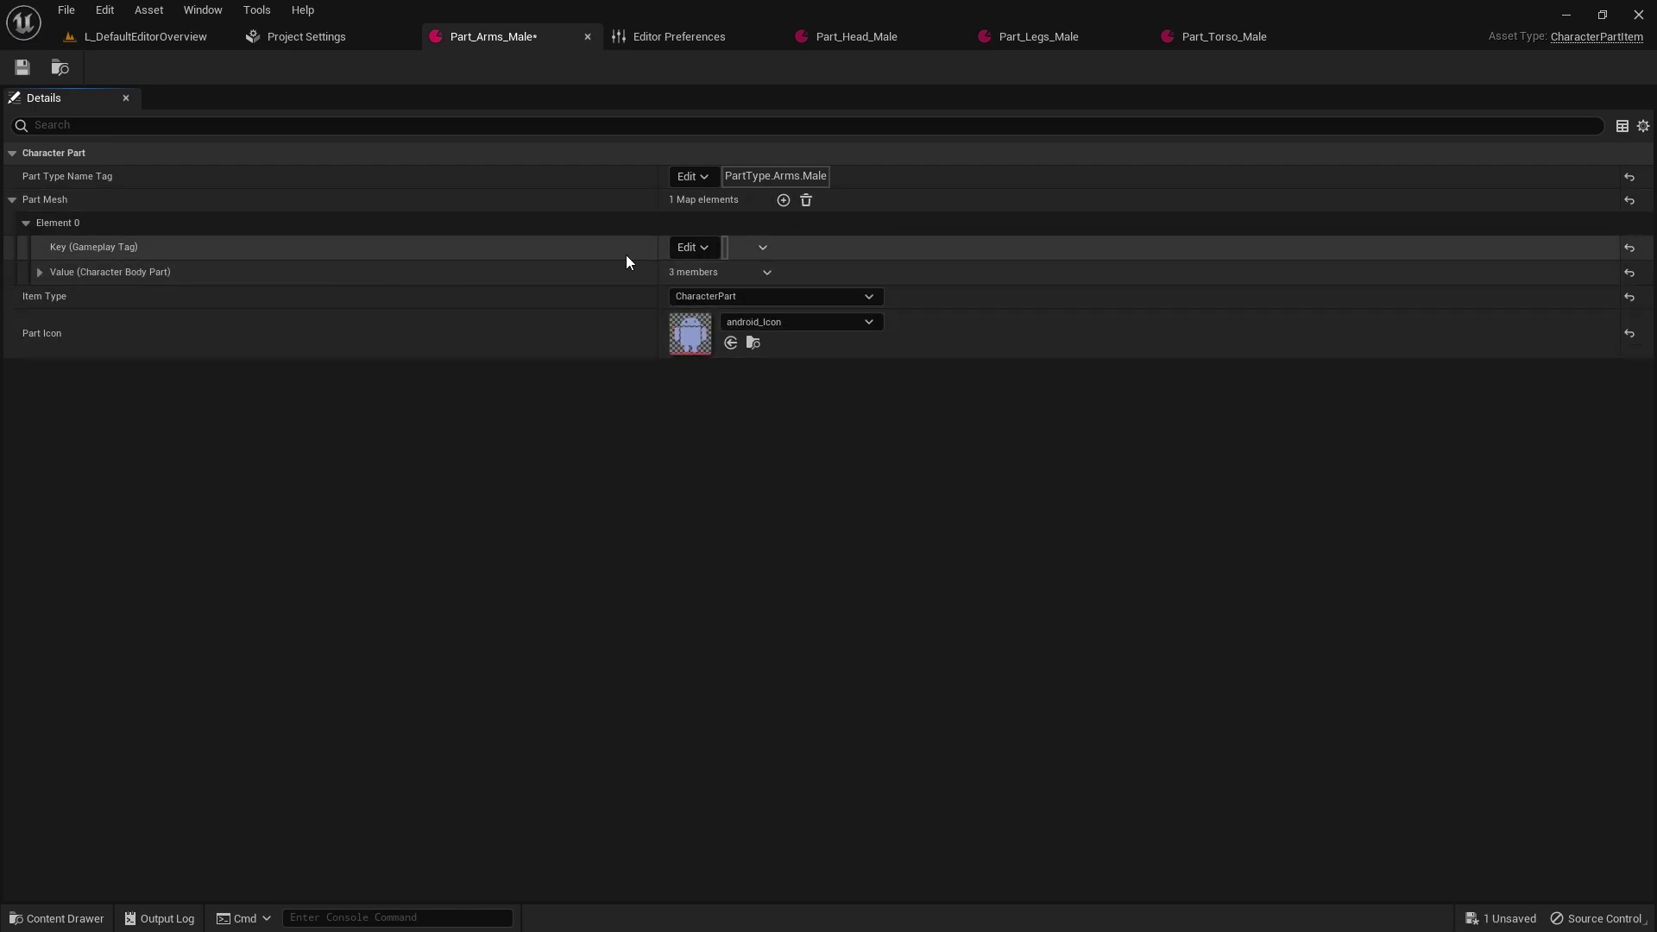
pyautogui.click(39, 272)
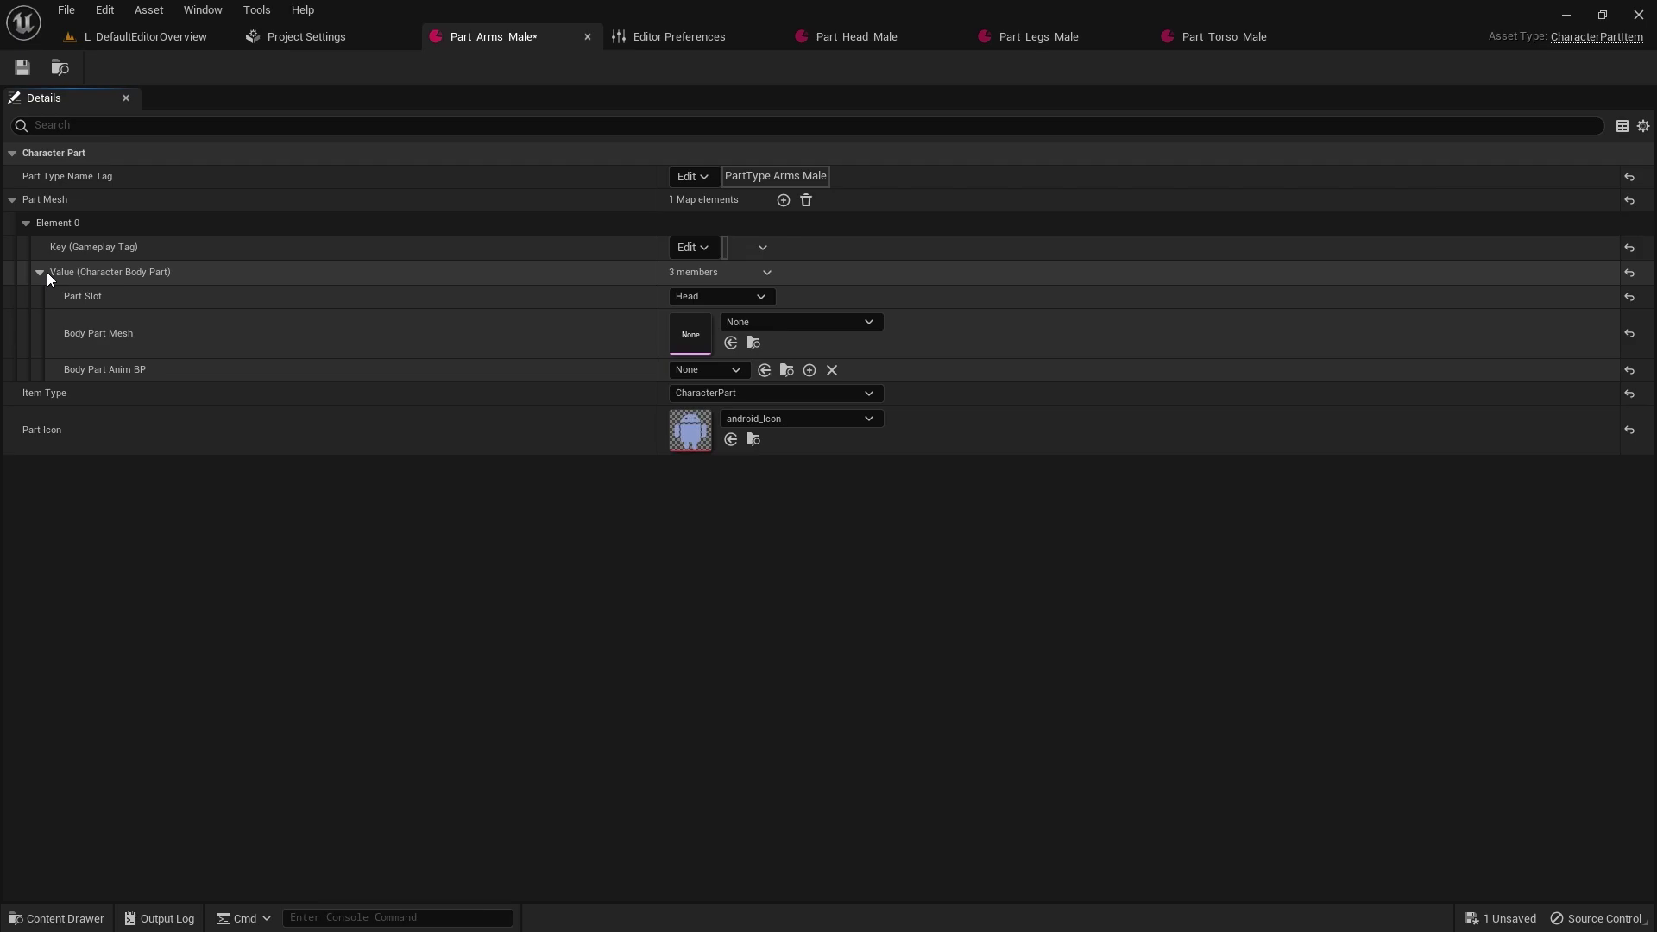
pyautogui.click(693, 248)
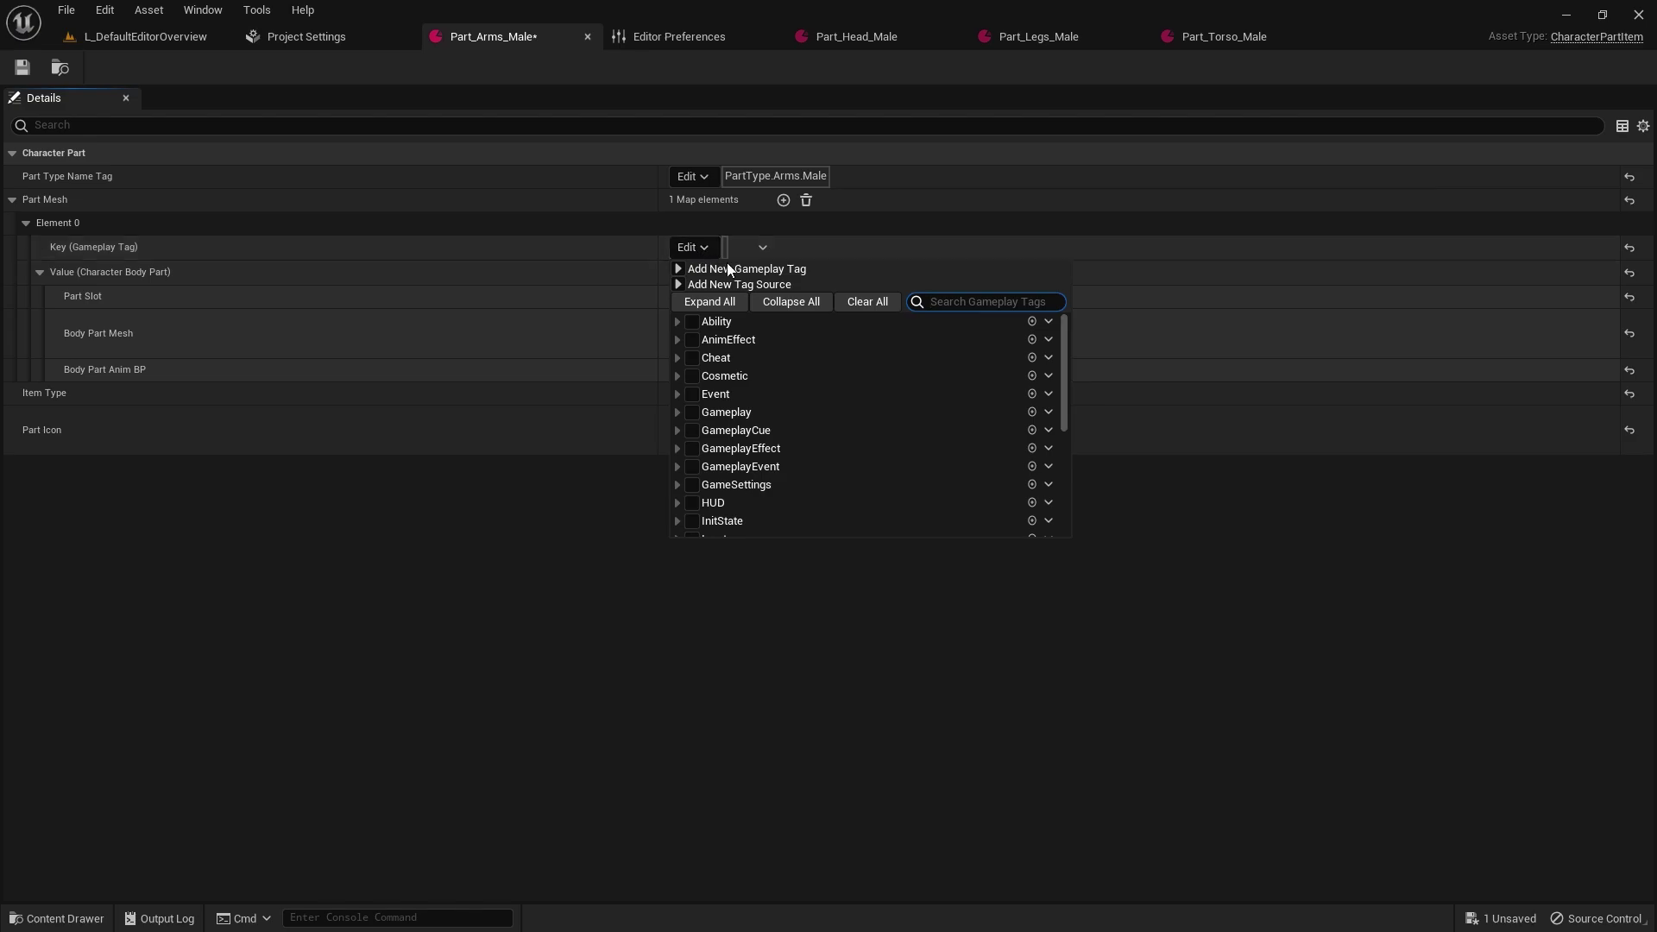
pyautogui.click(680, 271)
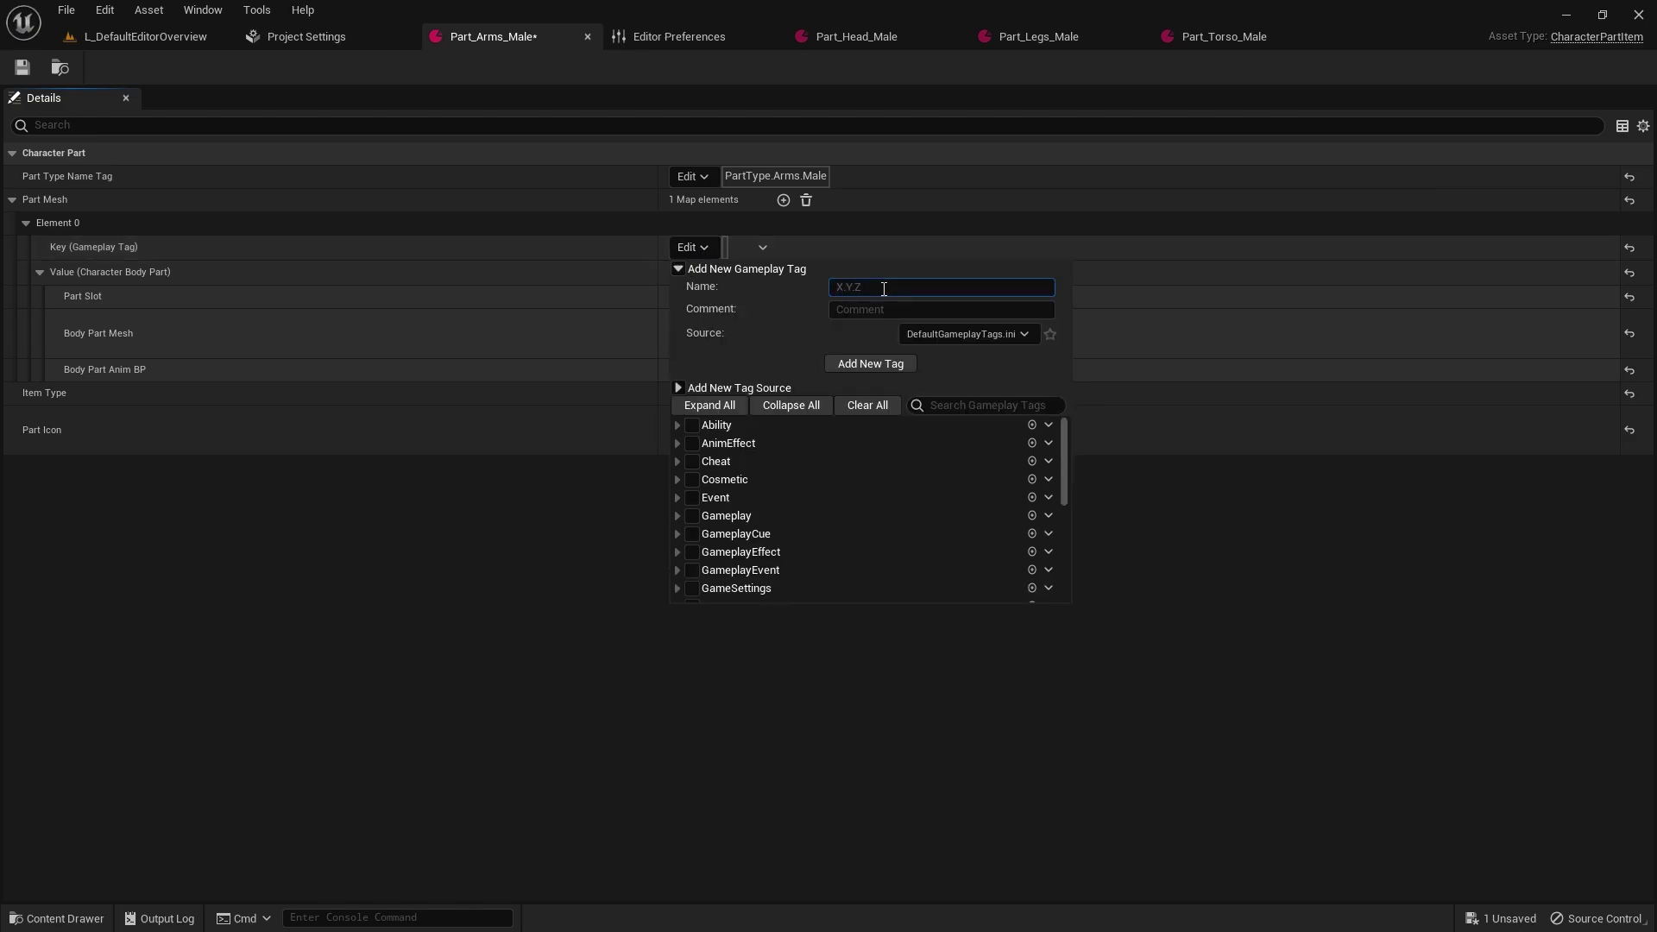
pyautogui.write('Part')
pyautogui.write('.Arms.Defalult')
pyautogui.press('Return')
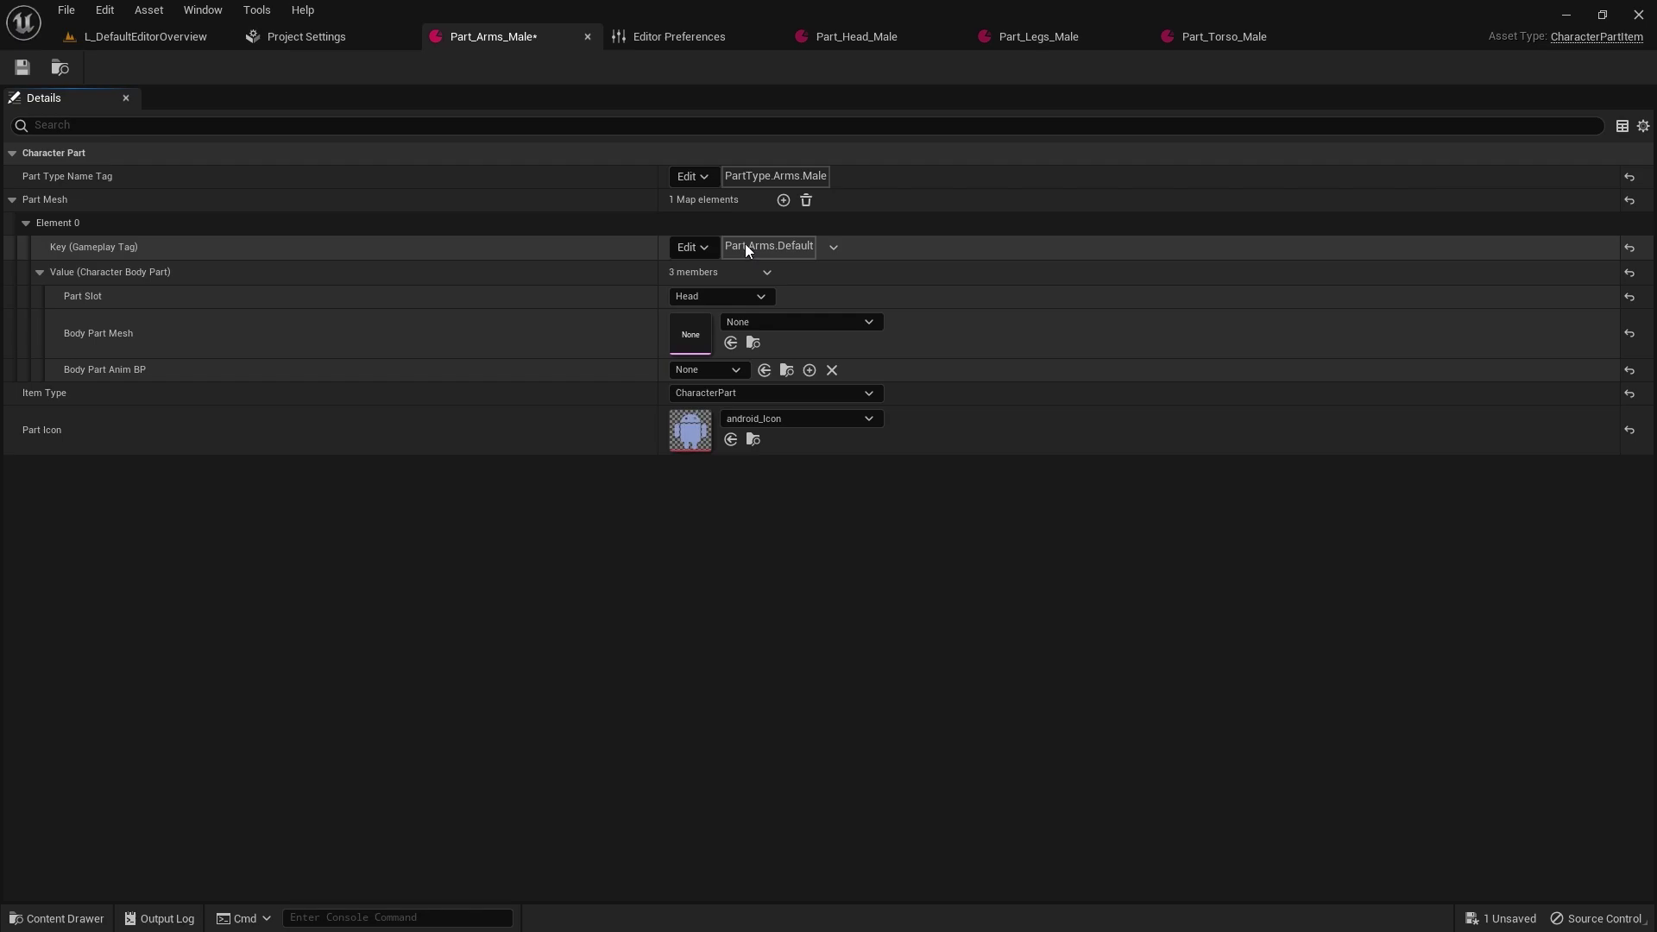
# Switch to CharacterPartItem.h in Rider and add meta=(Categories = "PartType") to the UPROPERTY of PartTypeNameTag.
pyautogui.hotkey('alt', 'Tab')
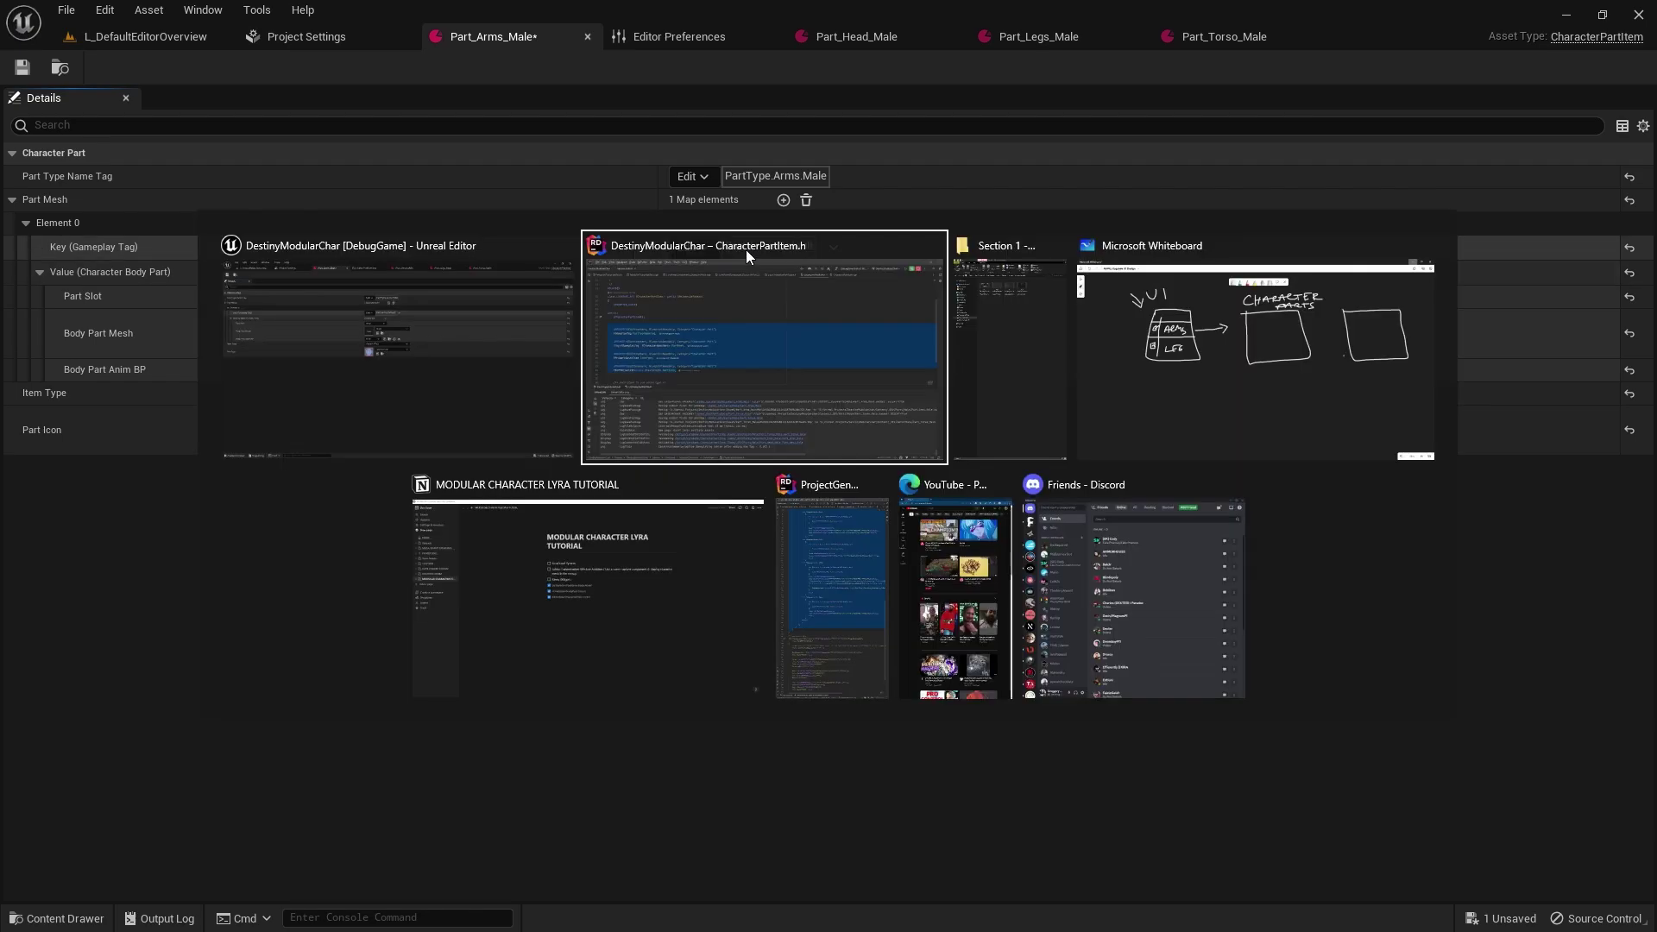
pyautogui.click(800, 366)
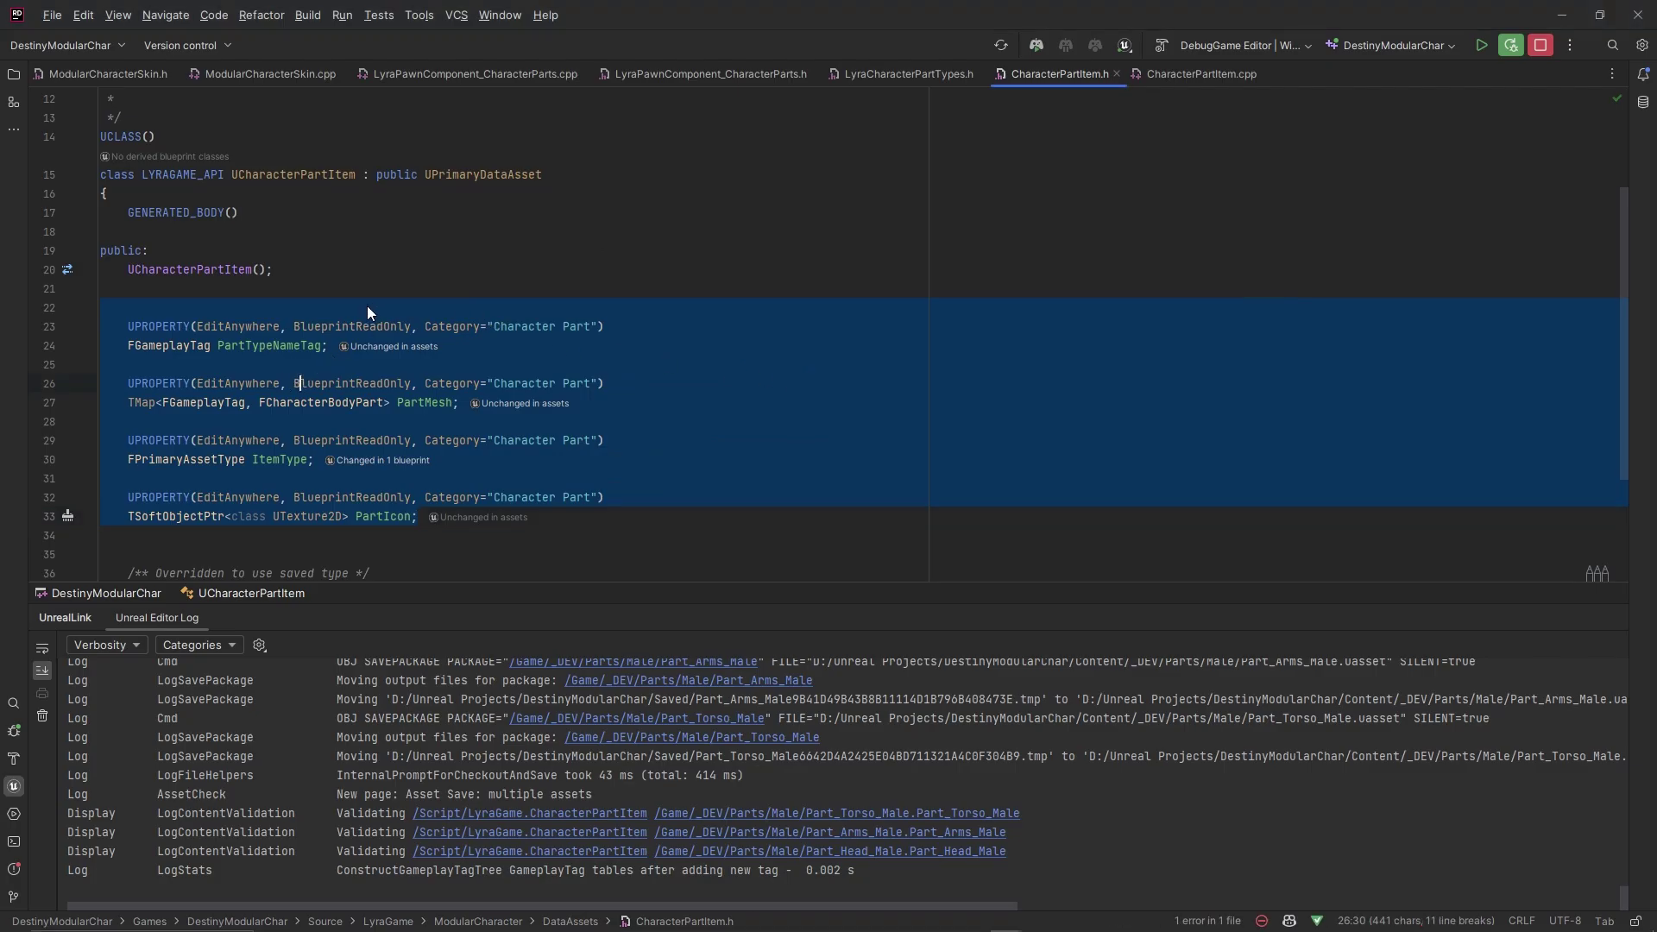
pyautogui.click(184, 326)
pyautogui.click(418, 326)
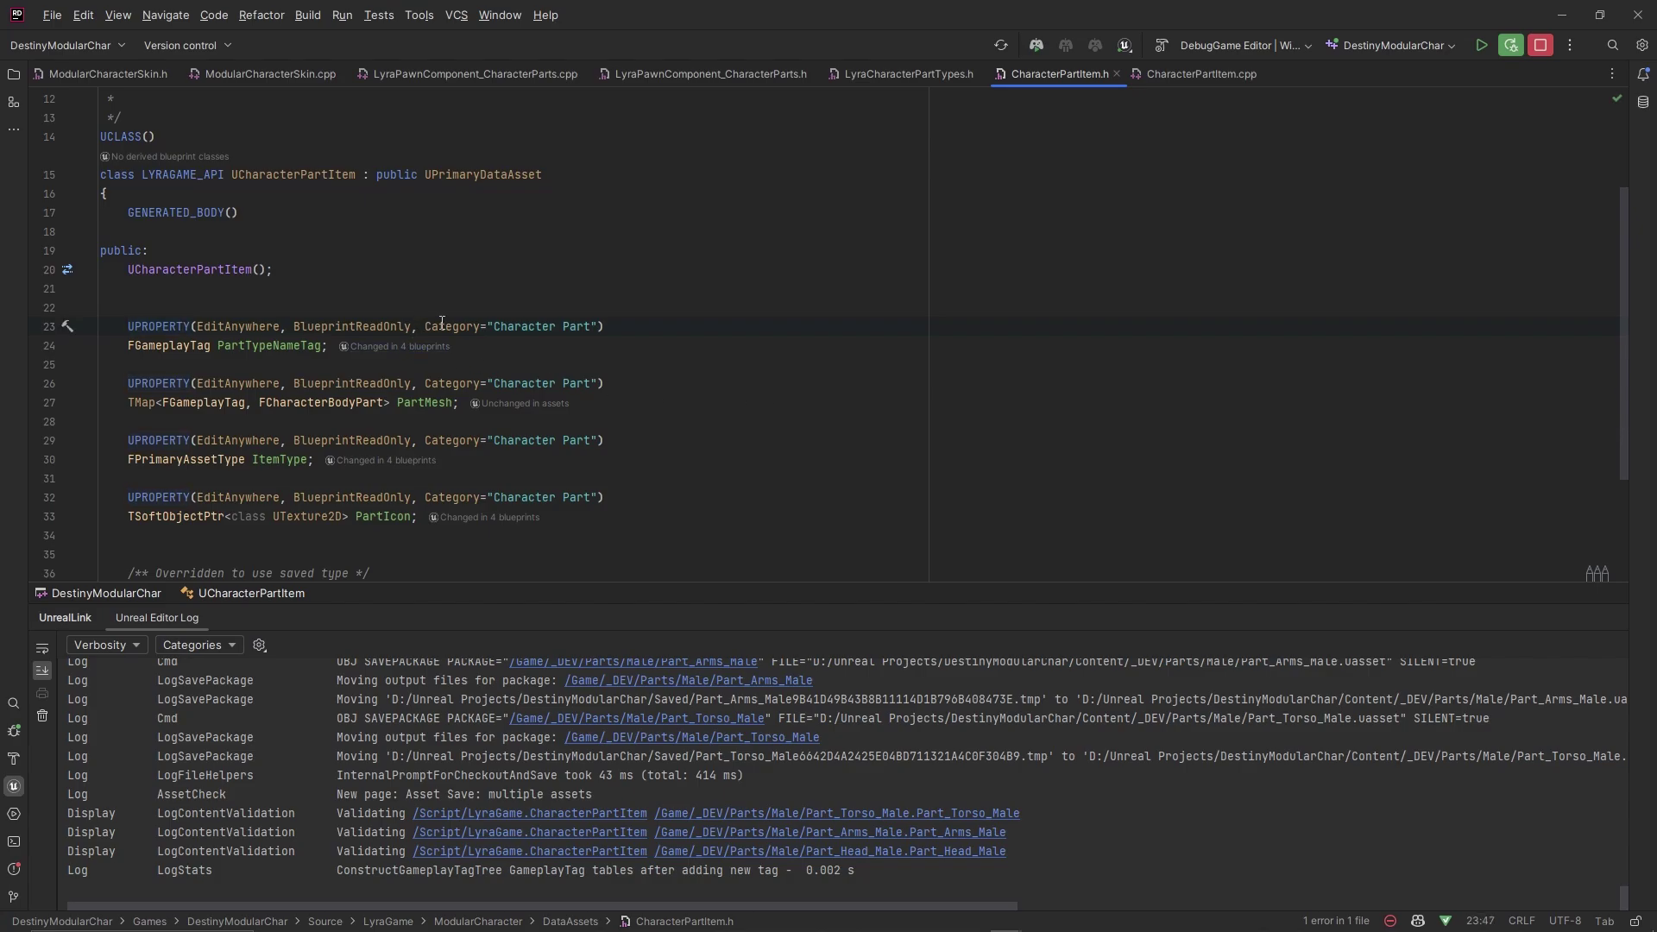
pyautogui.write('met')
pyautogui.press('Return')
pyautogui.write('Categories')
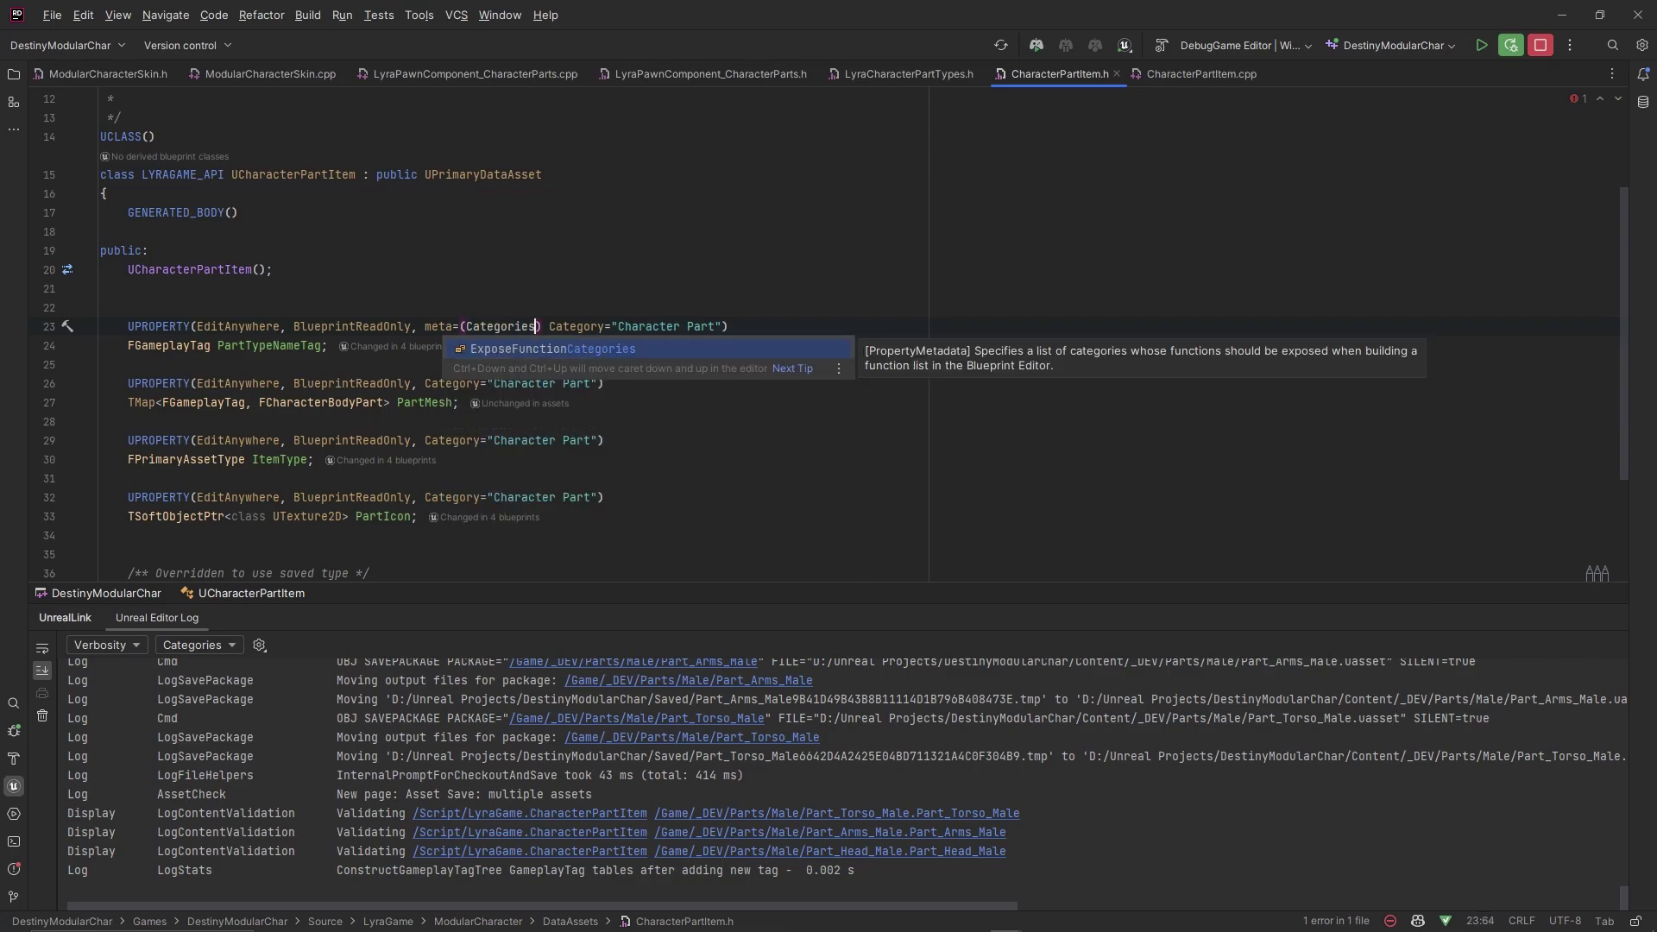
pyautogui.press('Return')
pyautogui.write('= "PartType')
pyautogui.press('Right')
pyautogui.press('Right')
pyautogui.write(',')
# Copy the meta specifier to the PartMesh UPROPERTY and change it to meta=(Categories = "Part").
pyautogui.moveTo(425, 327); pyautogui.dragTo(631, 326)
pyautogui.hotkey('ctrl', 'c')
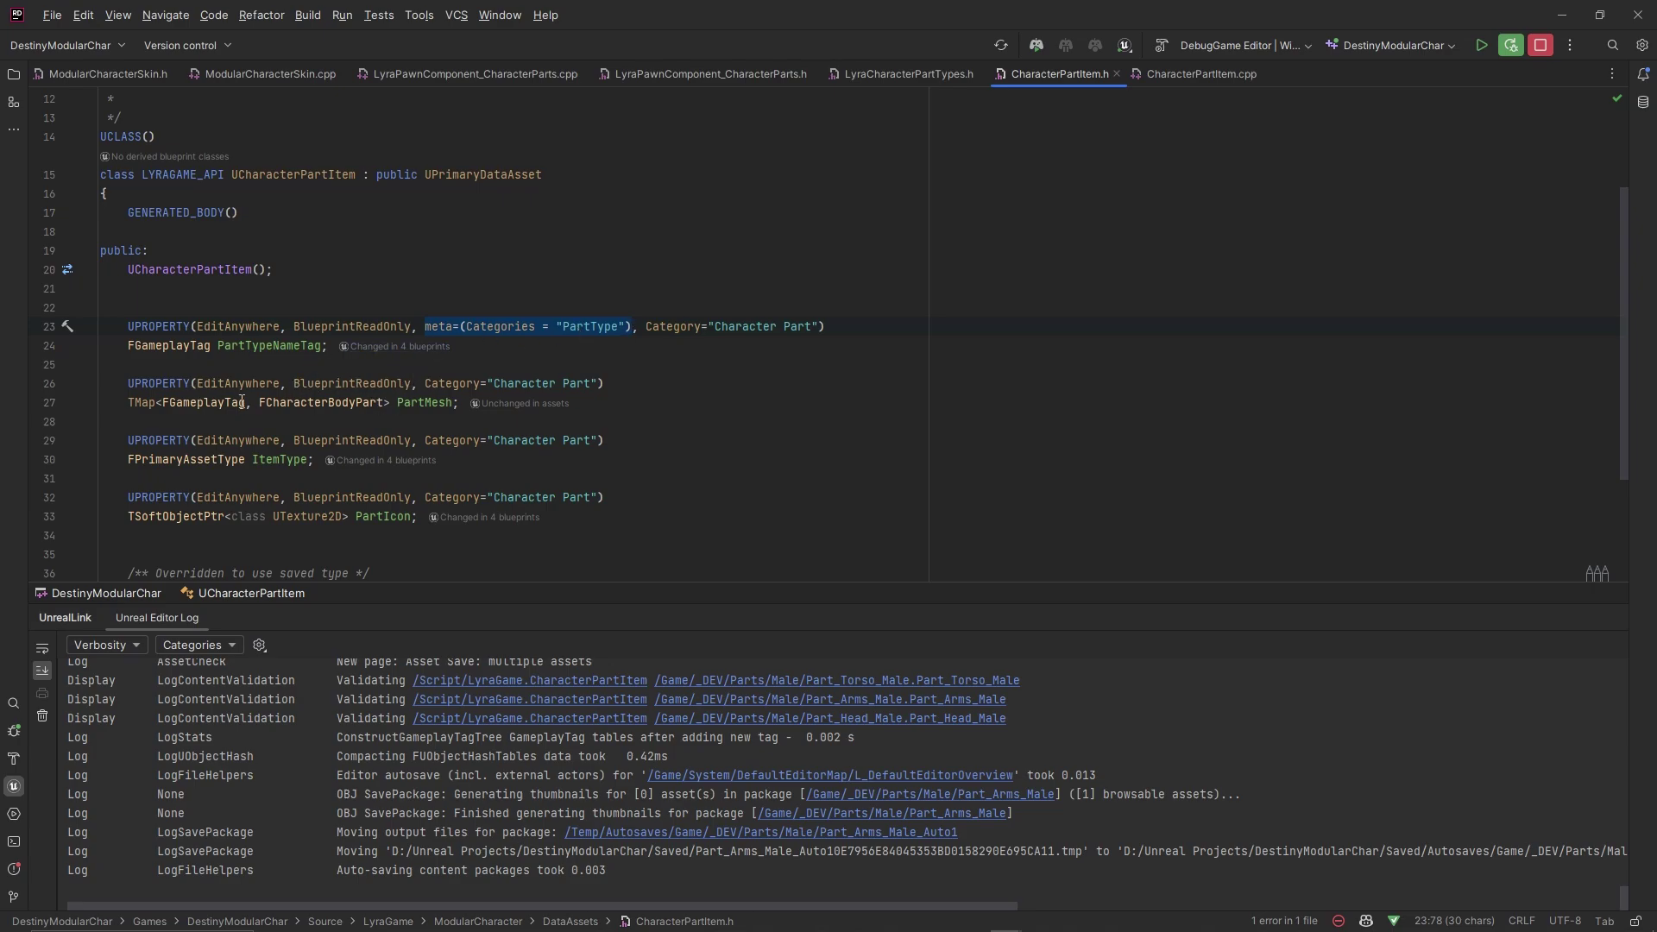
pyautogui.click(425, 384)
pyautogui.hotkey('ctrl', 'v')
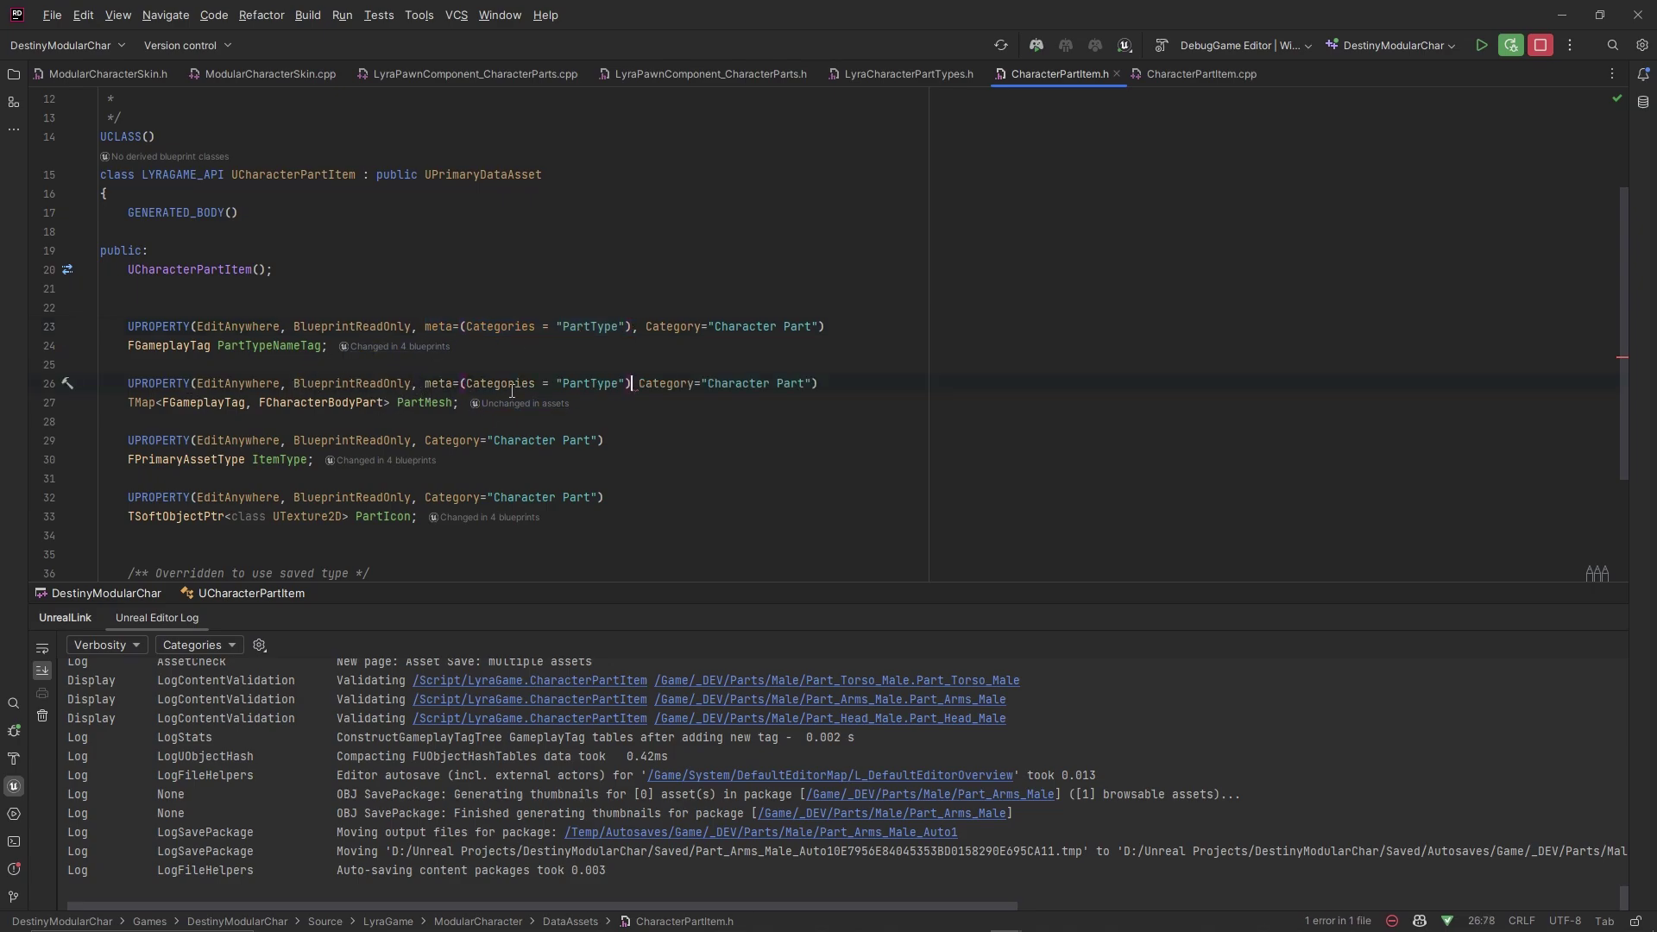
pyautogui.moveTo(590, 383); pyautogui.dragTo(618, 383)
pyautogui.press('BackSpace')
pyautogui.click(606, 383)
pyautogui.write(',')
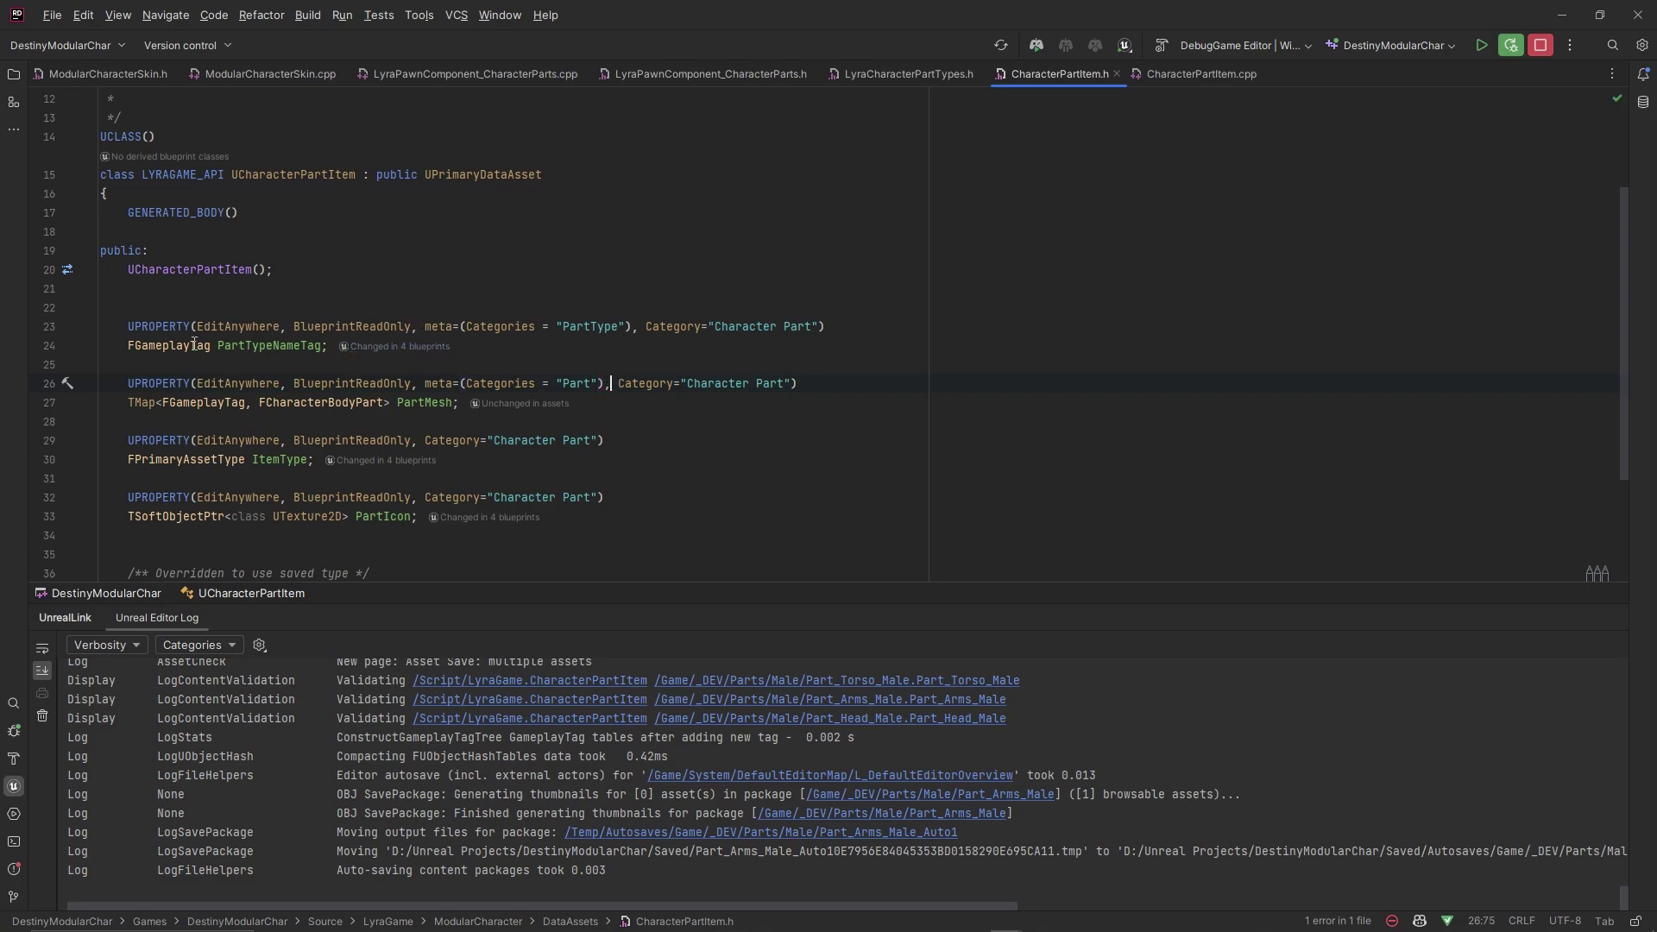
# Review the category filters on the PartTypeNameTag and PartMesh properties.
pyautogui.moveTo(127, 346); pyautogui.dragTo(330, 345)
pyautogui.moveTo(561, 327); pyautogui.dragTo(618, 327)
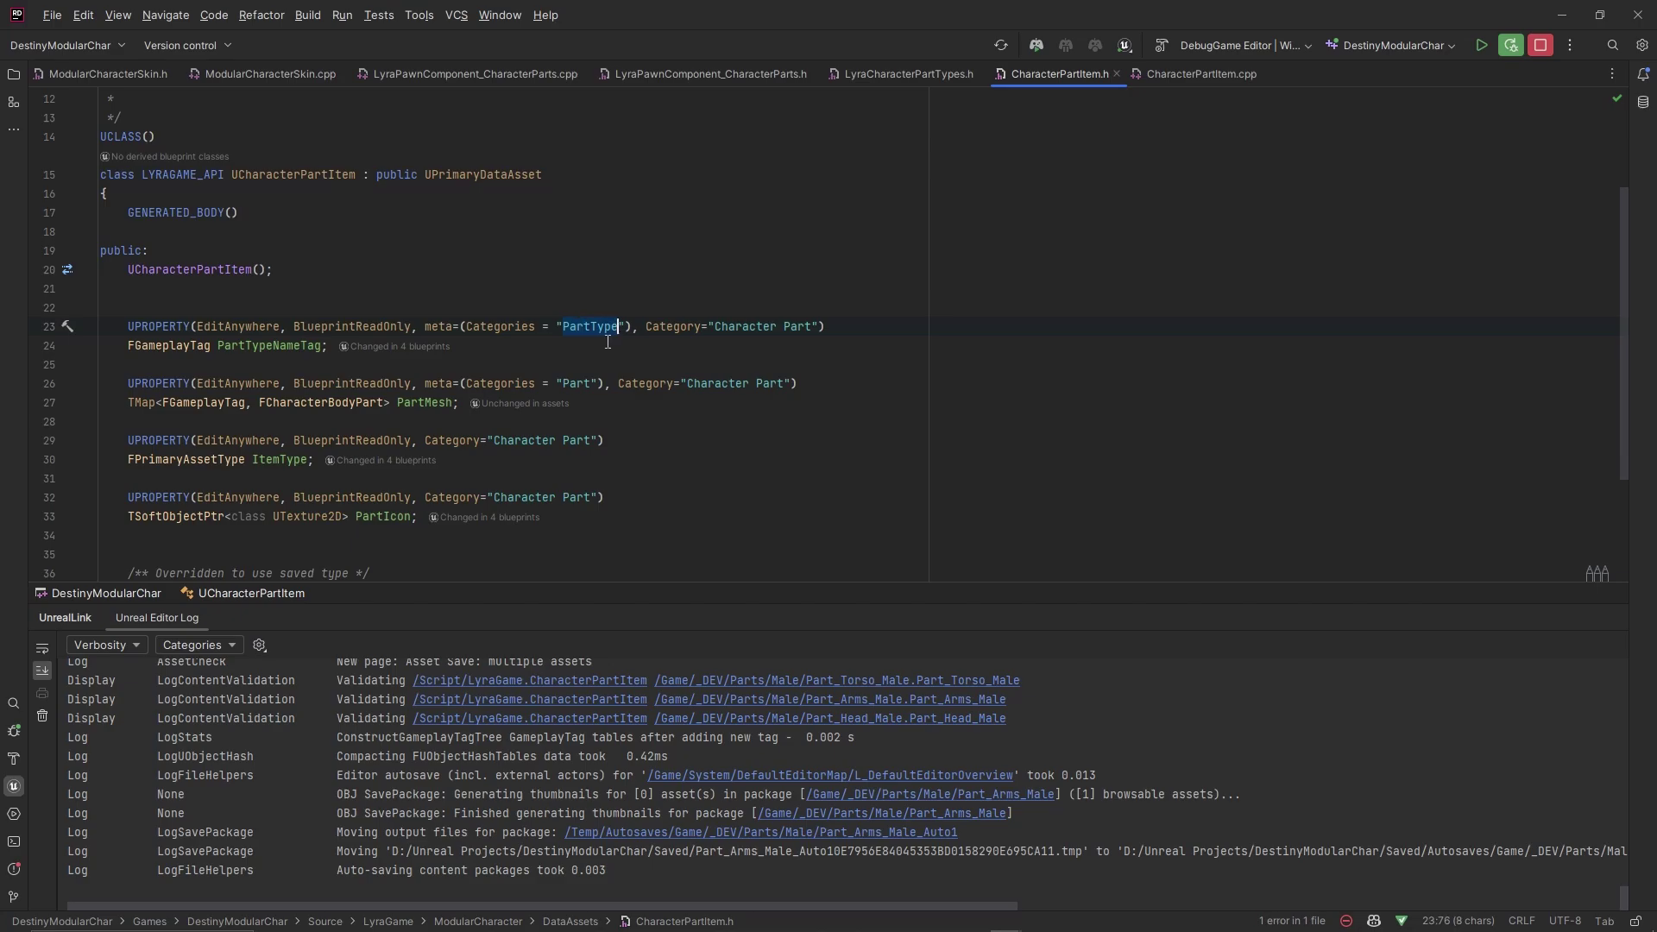
pyautogui.moveTo(562, 384); pyautogui.dragTo(590, 383)
pyautogui.click(590, 399)
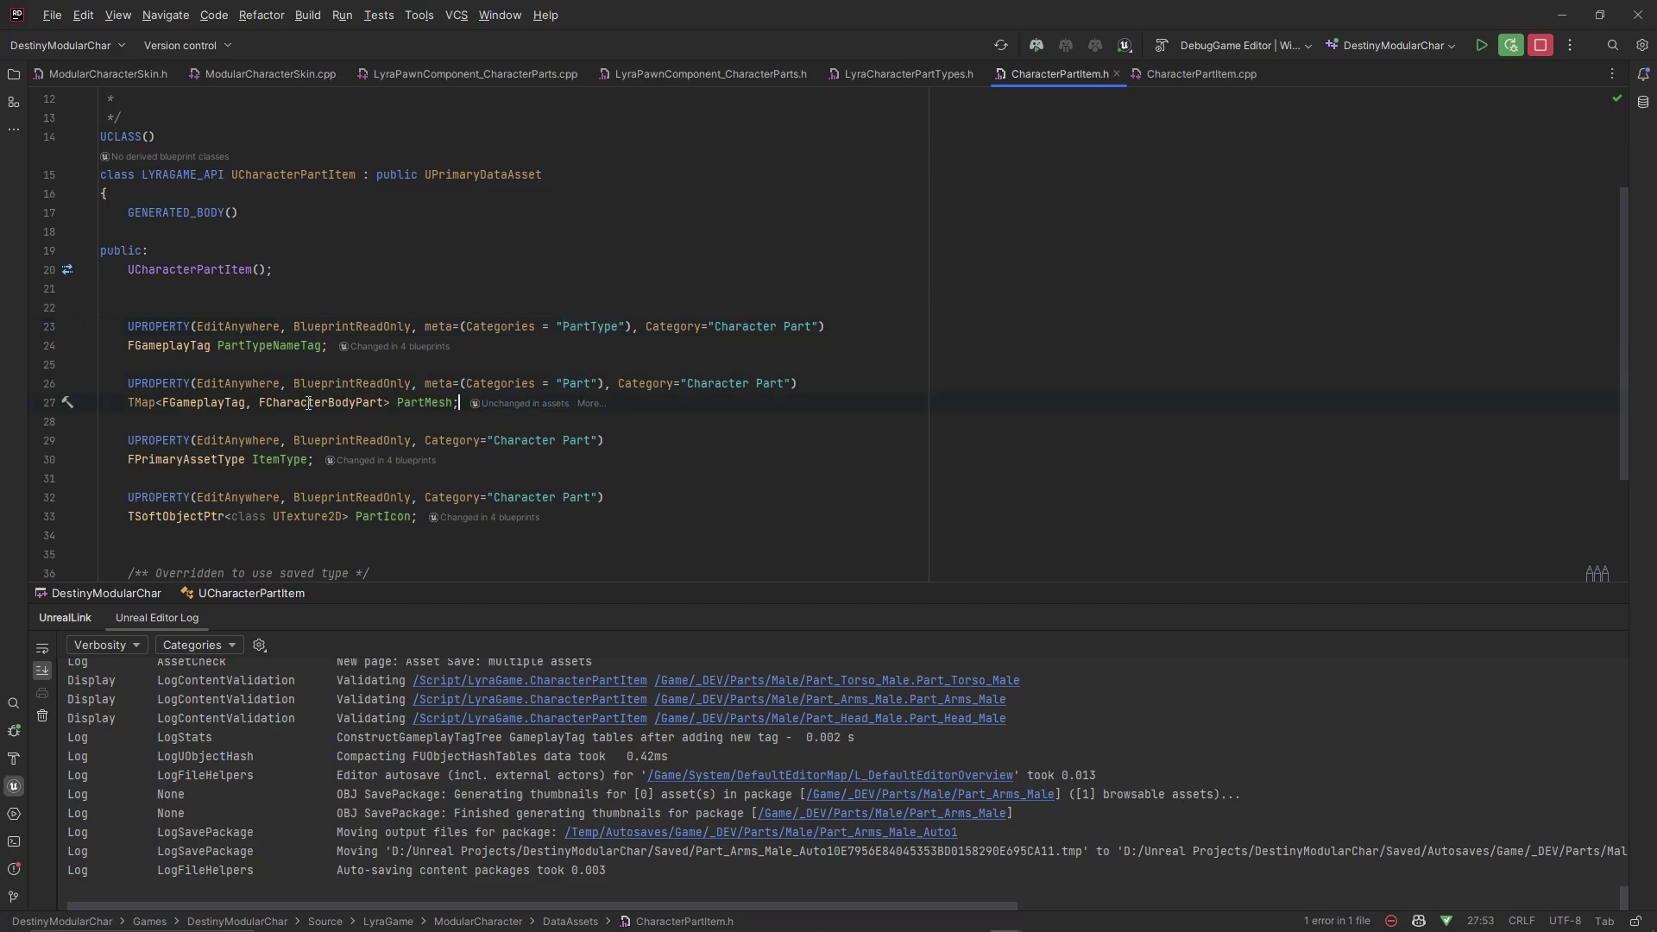
# Switch back to Unreal Editor and inspect the Part tag hierarchy available for the Part Mesh element's key.
pyautogui.hotkey('alt', 'Tab')
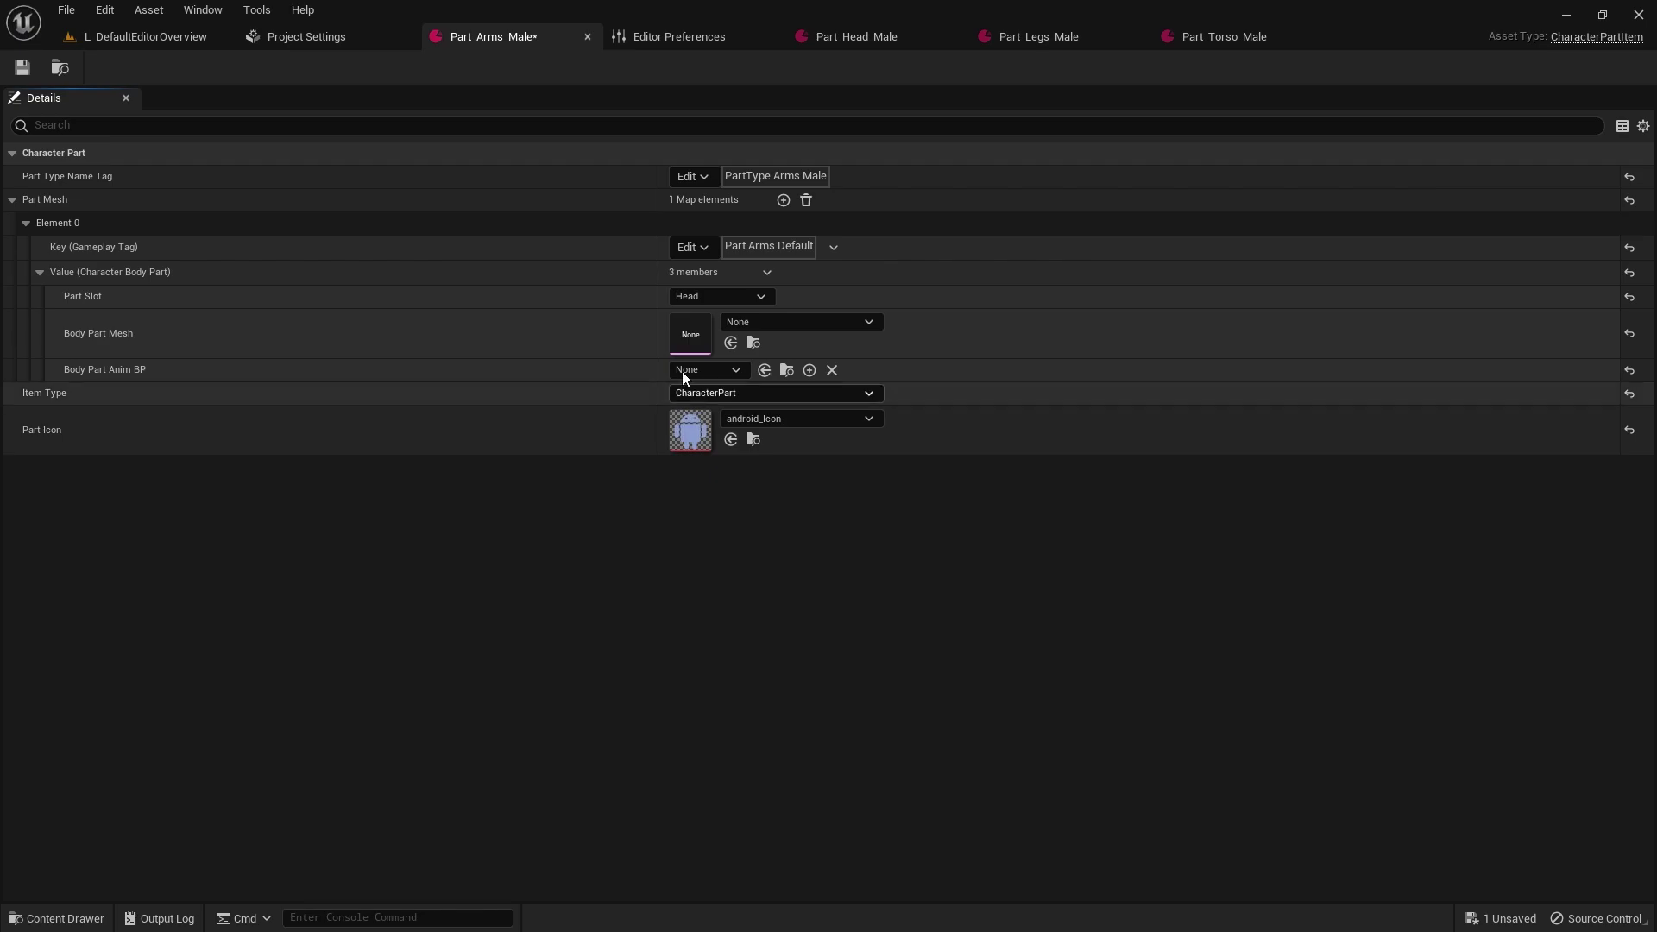
pyautogui.click(693, 247)
pyautogui.scroll(-5, 708, 466)
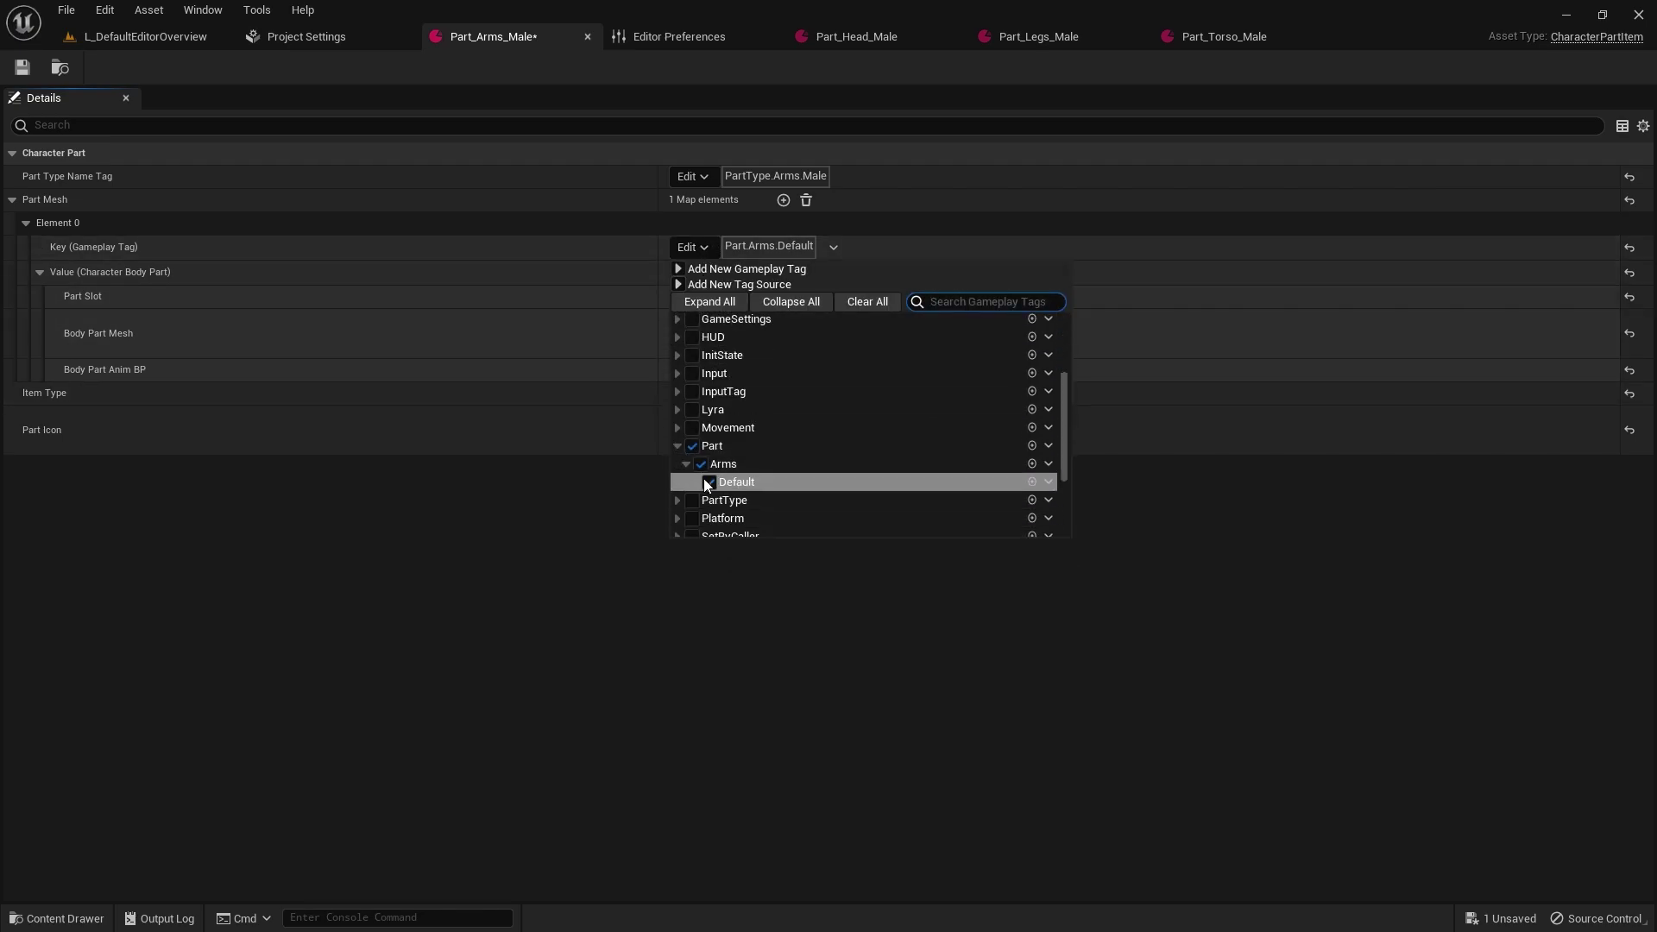
pyautogui.click(609, 494)
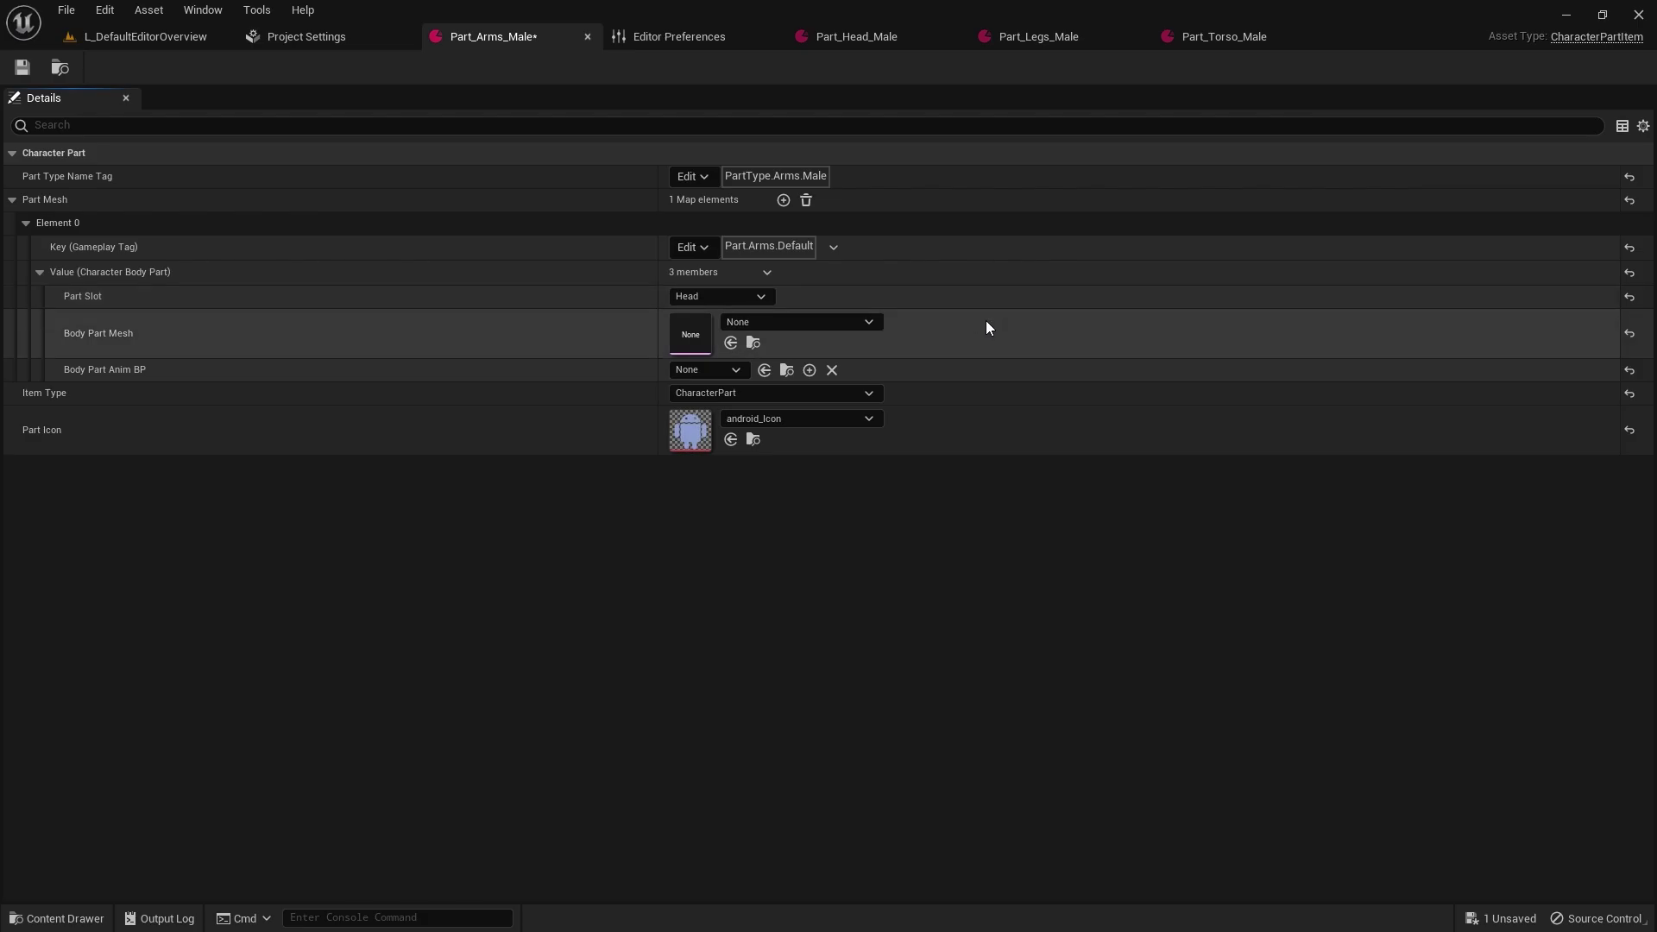
# Check CharacterPartItem.h in Rider, return to Unreal Editor and save the Part_Arms_Male asset.
pyautogui.hotkey('alt', 'Tab')
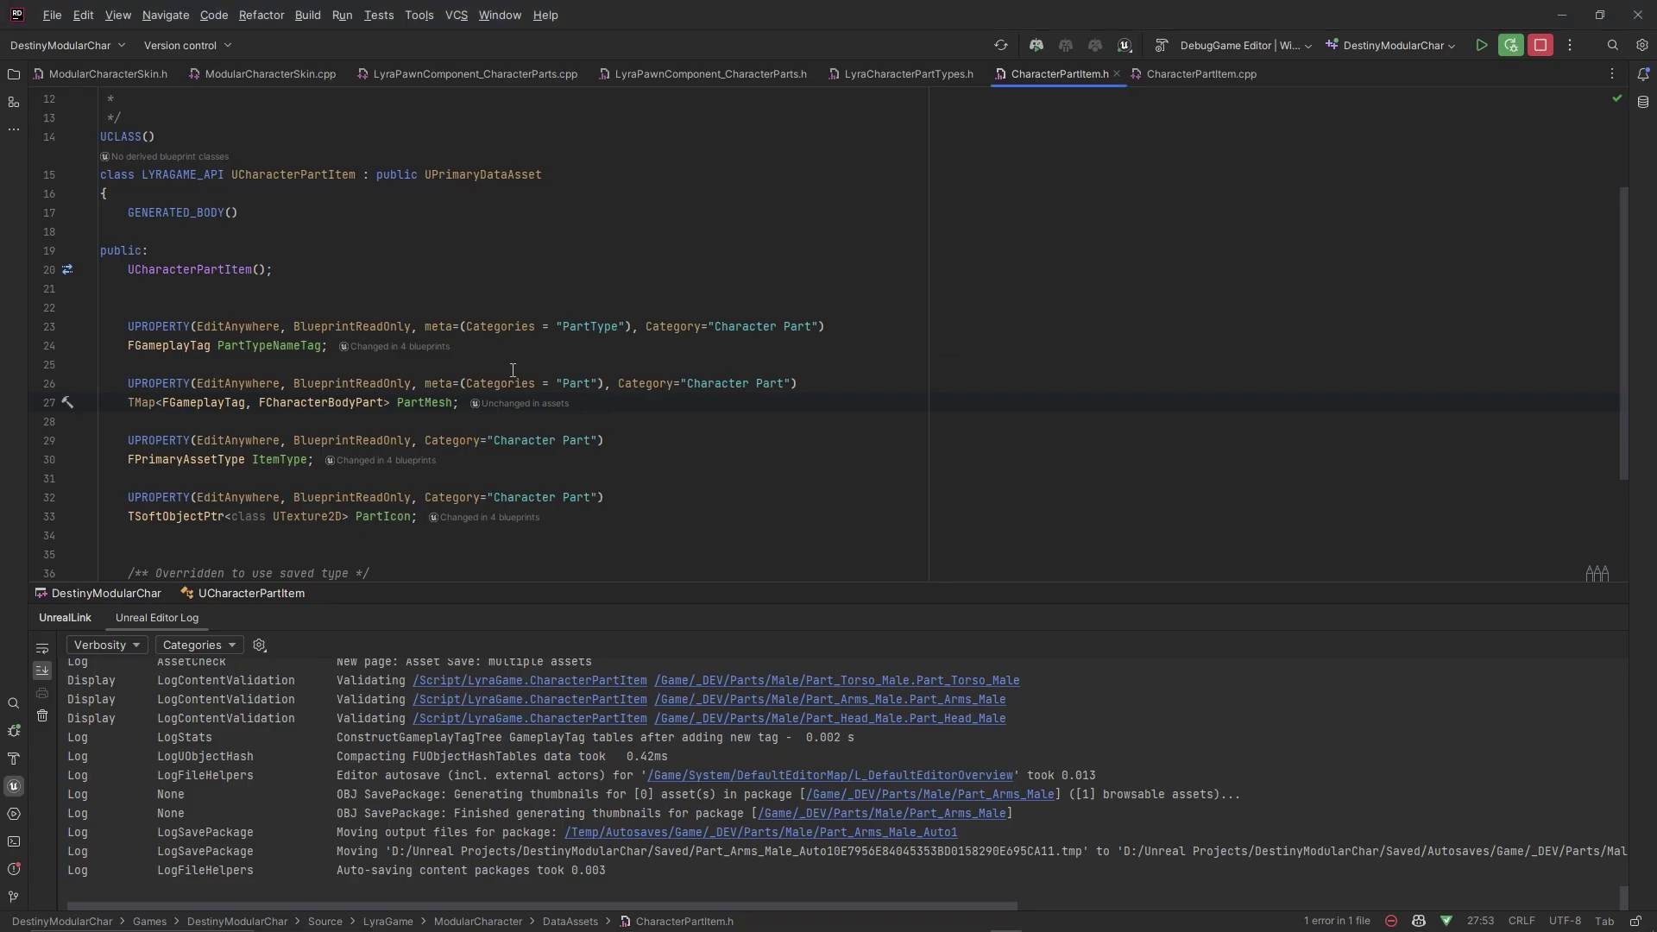
pyautogui.click(1510, 45)
pyautogui.hotkey('alt', 'Tab')
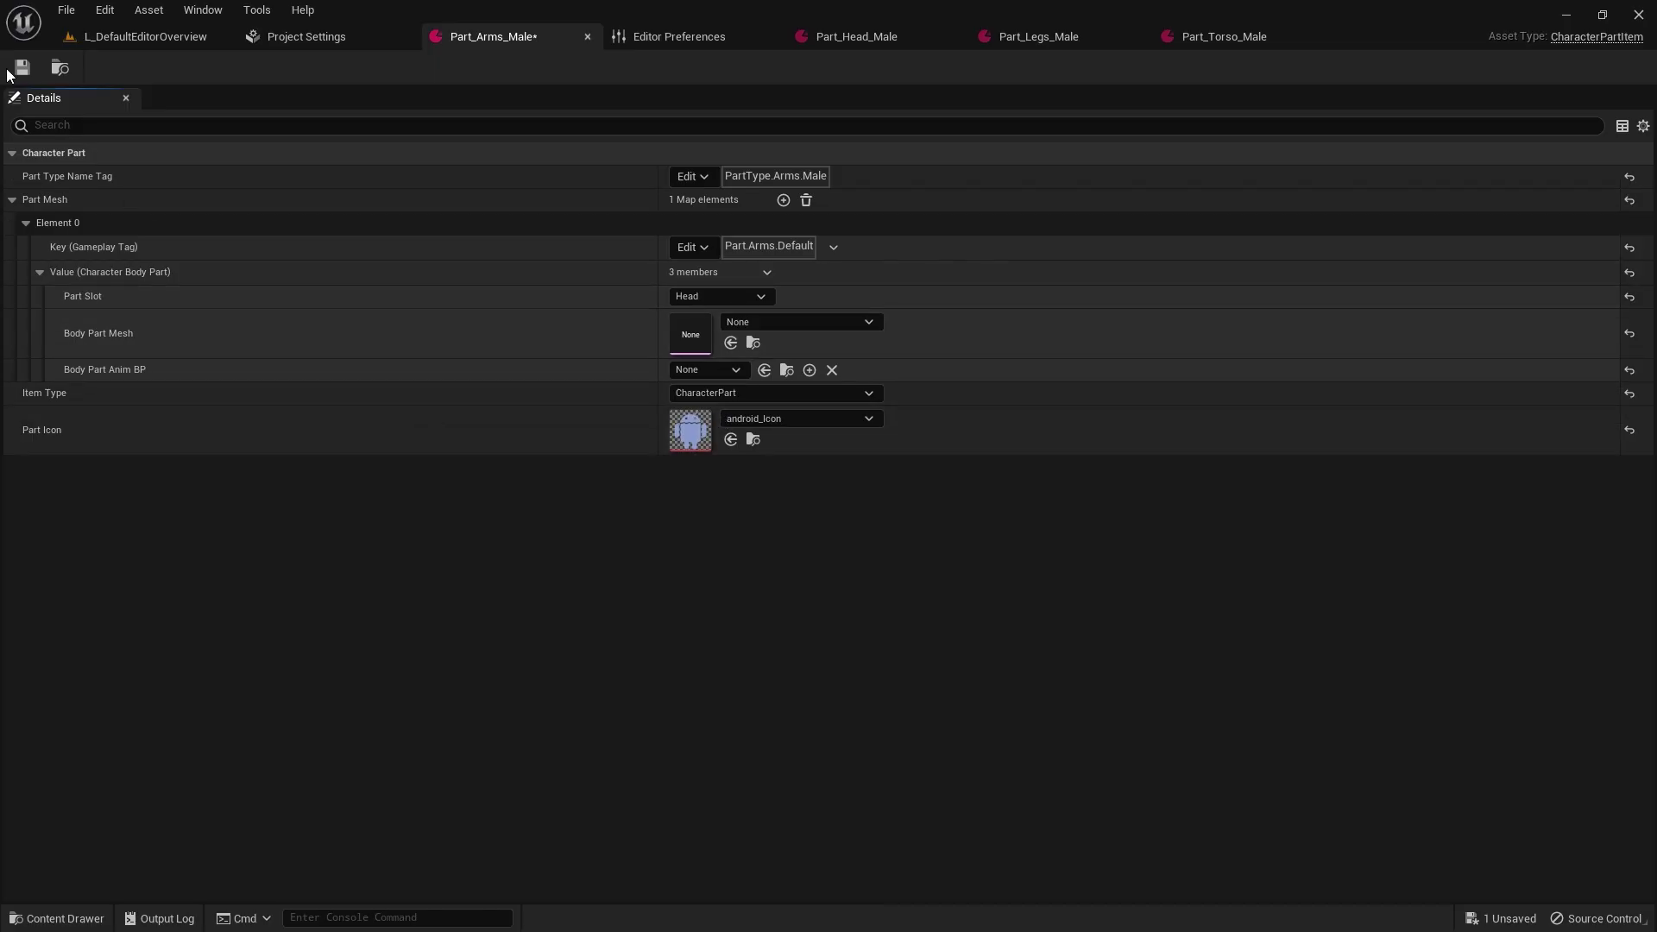
# Examine the Output Log's asset manager error about the PrimaryAssetId registered for Part_Torso_Male, reading the full line.
pyautogui.click(142, 35)
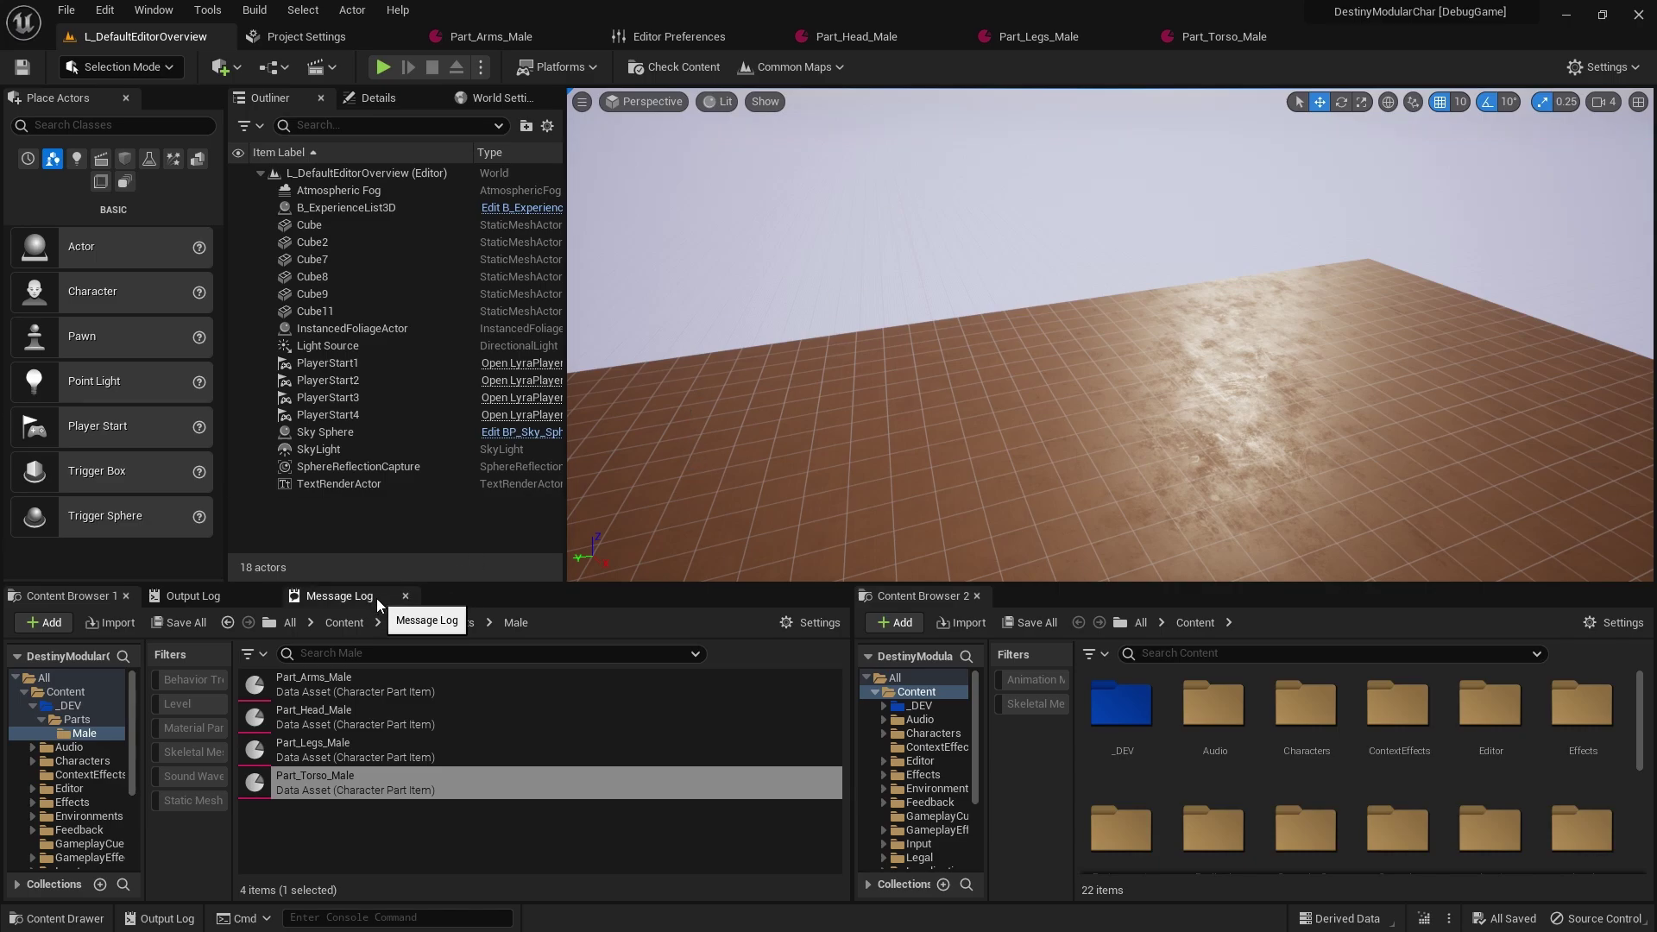
pyautogui.click(194, 598)
pyautogui.scroll(-5, 373, 769)
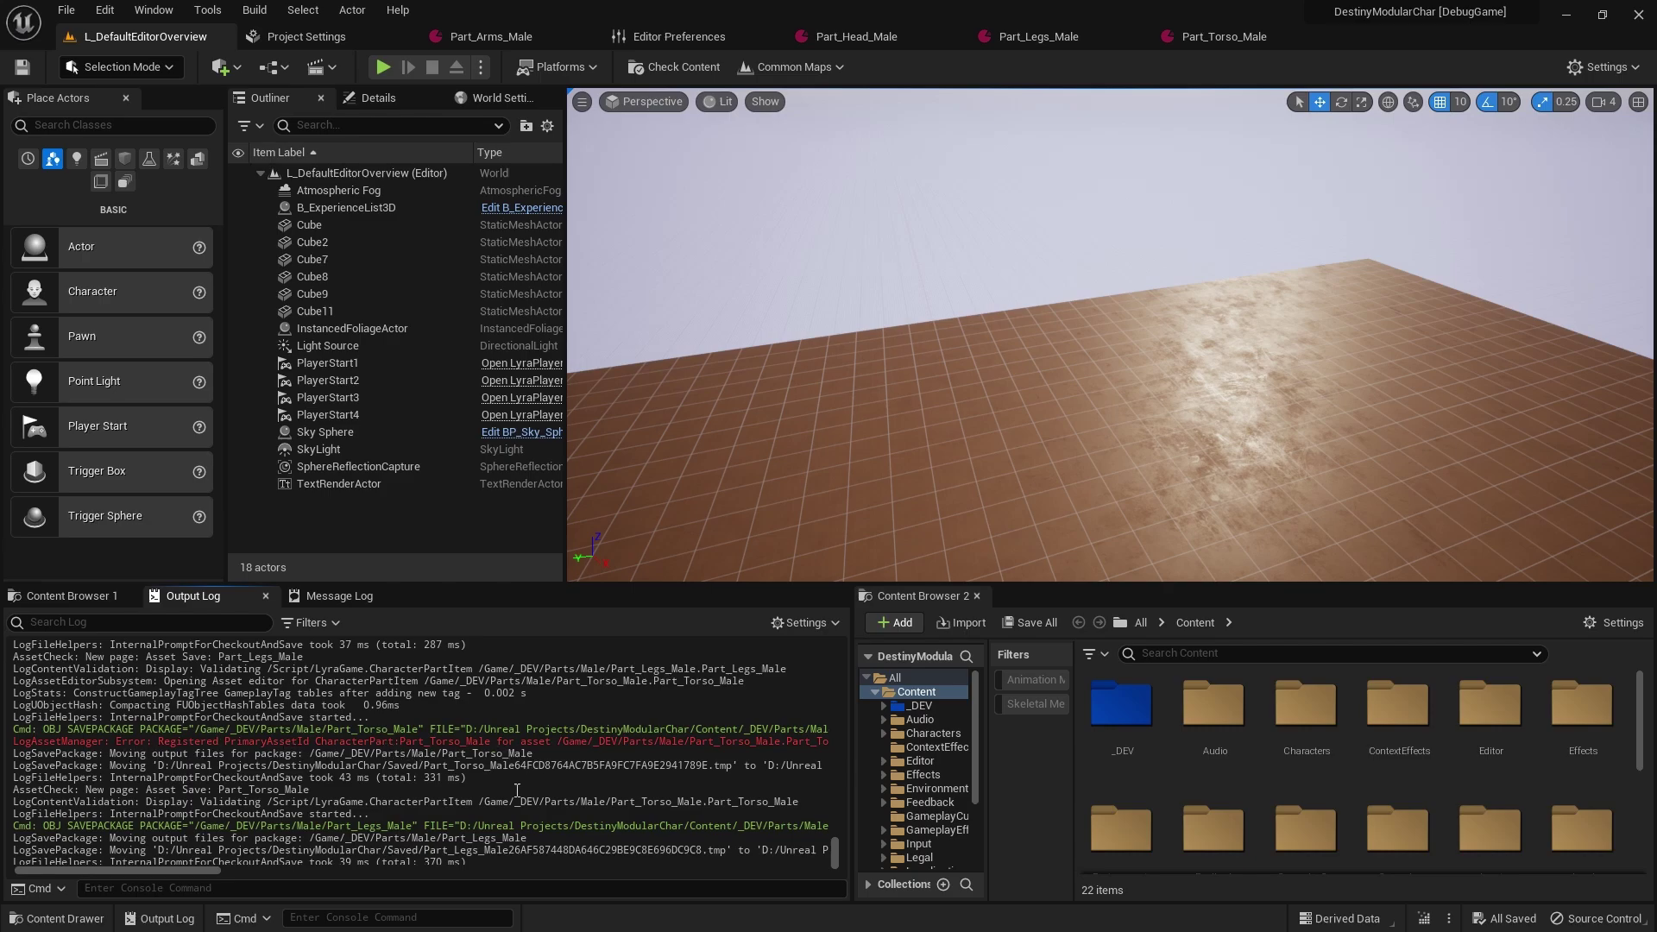
pyautogui.moveTo(205, 871); pyautogui.dragTo(237, 872)
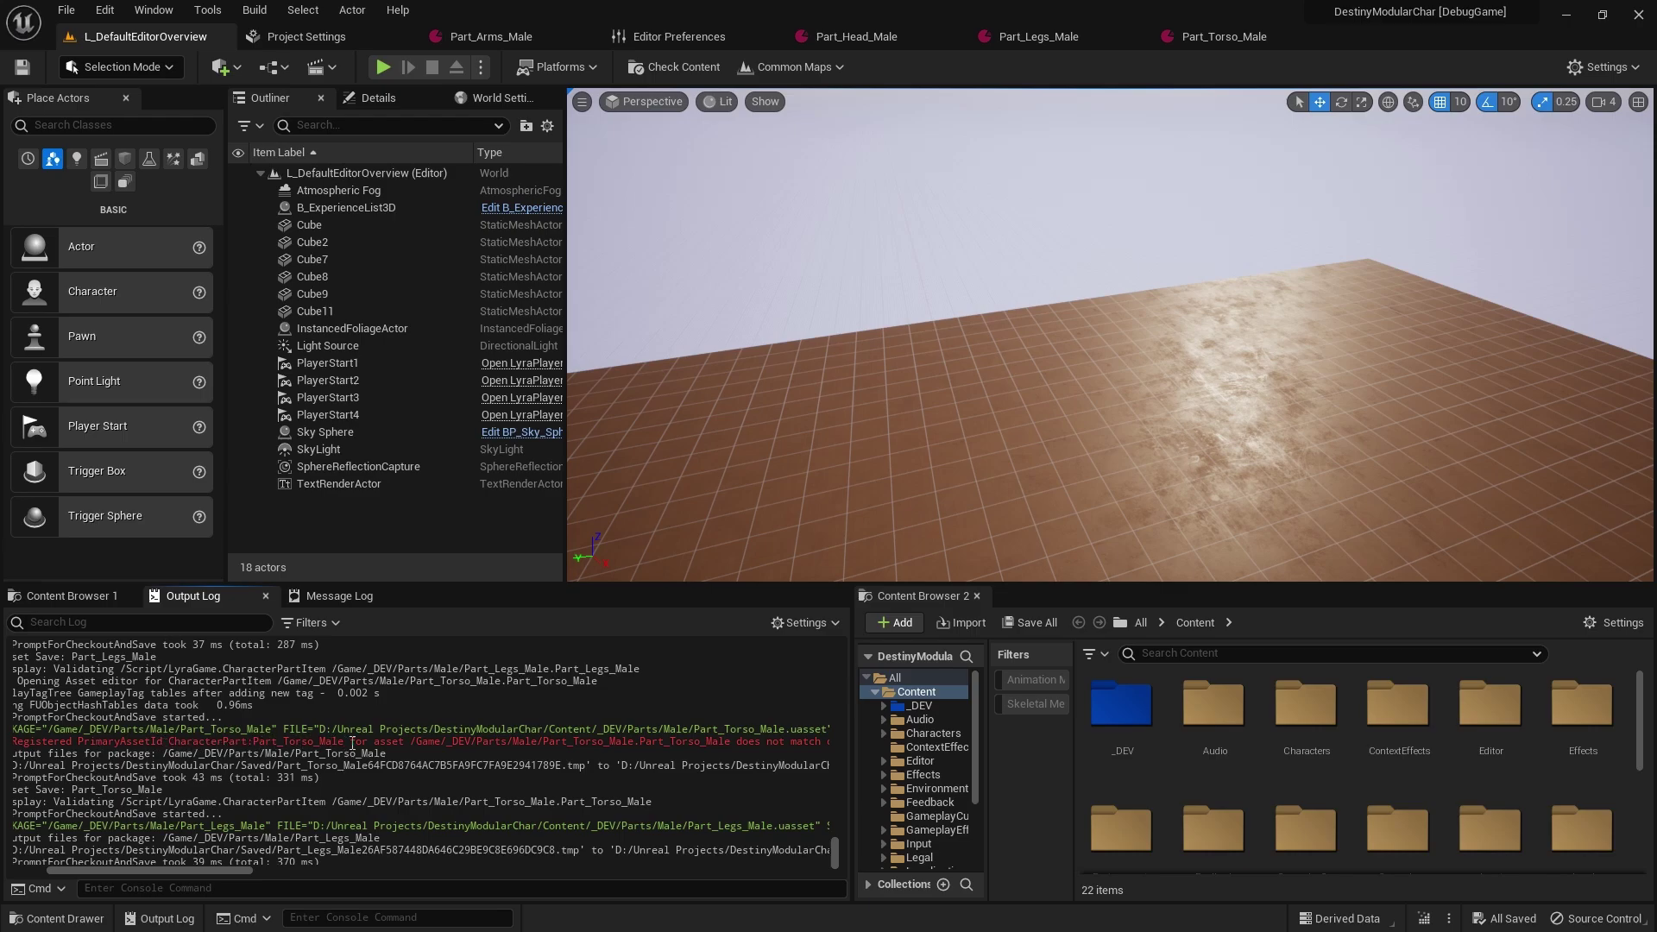
pyautogui.moveTo(464, 744); pyautogui.dragTo(731, 743)
pyautogui.moveTo(224, 871); pyautogui.dragTo(291, 871)
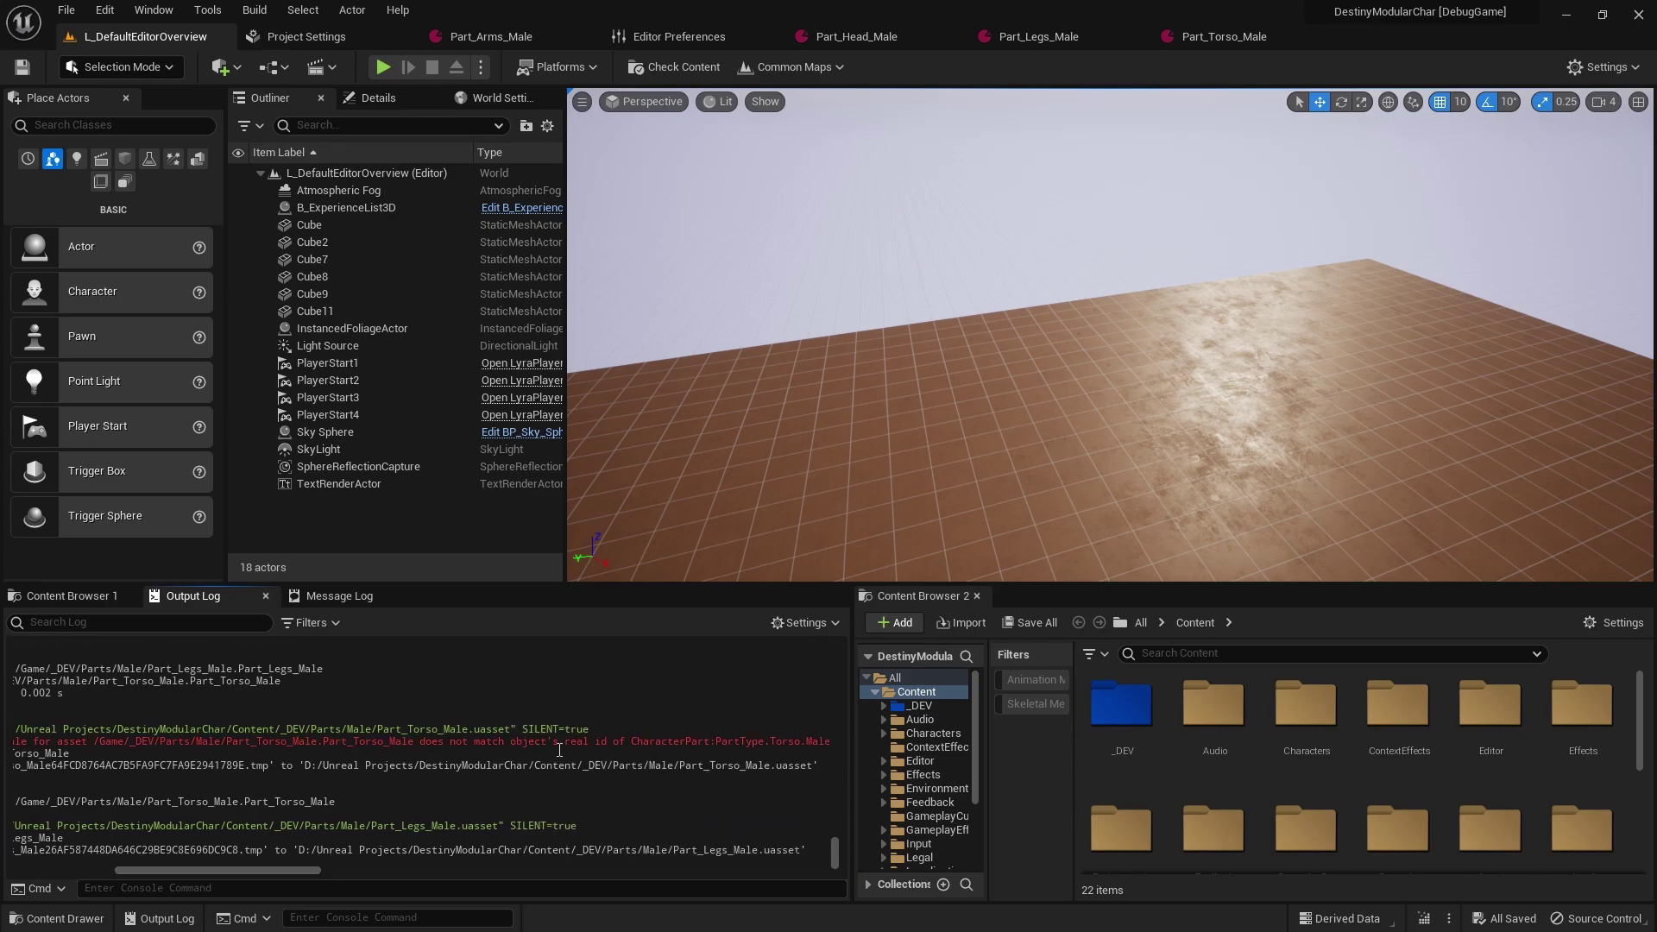
pyautogui.moveTo(289, 871); pyautogui.dragTo(349, 870)
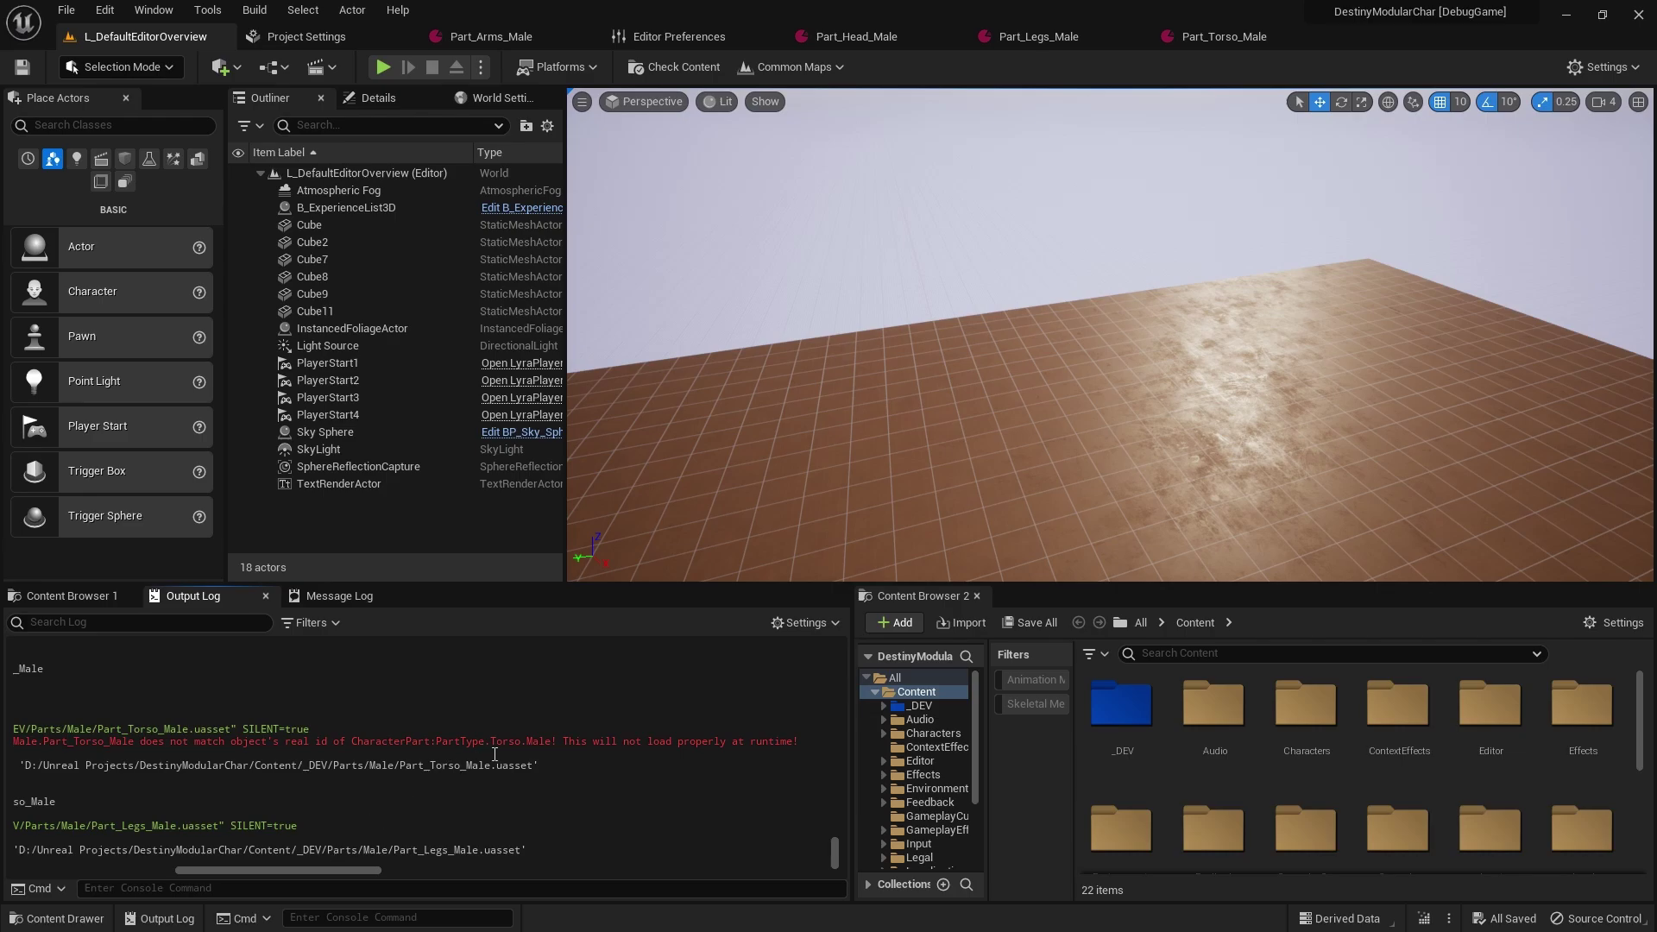
pyautogui.moveTo(436, 744); pyautogui.dragTo(538, 744)
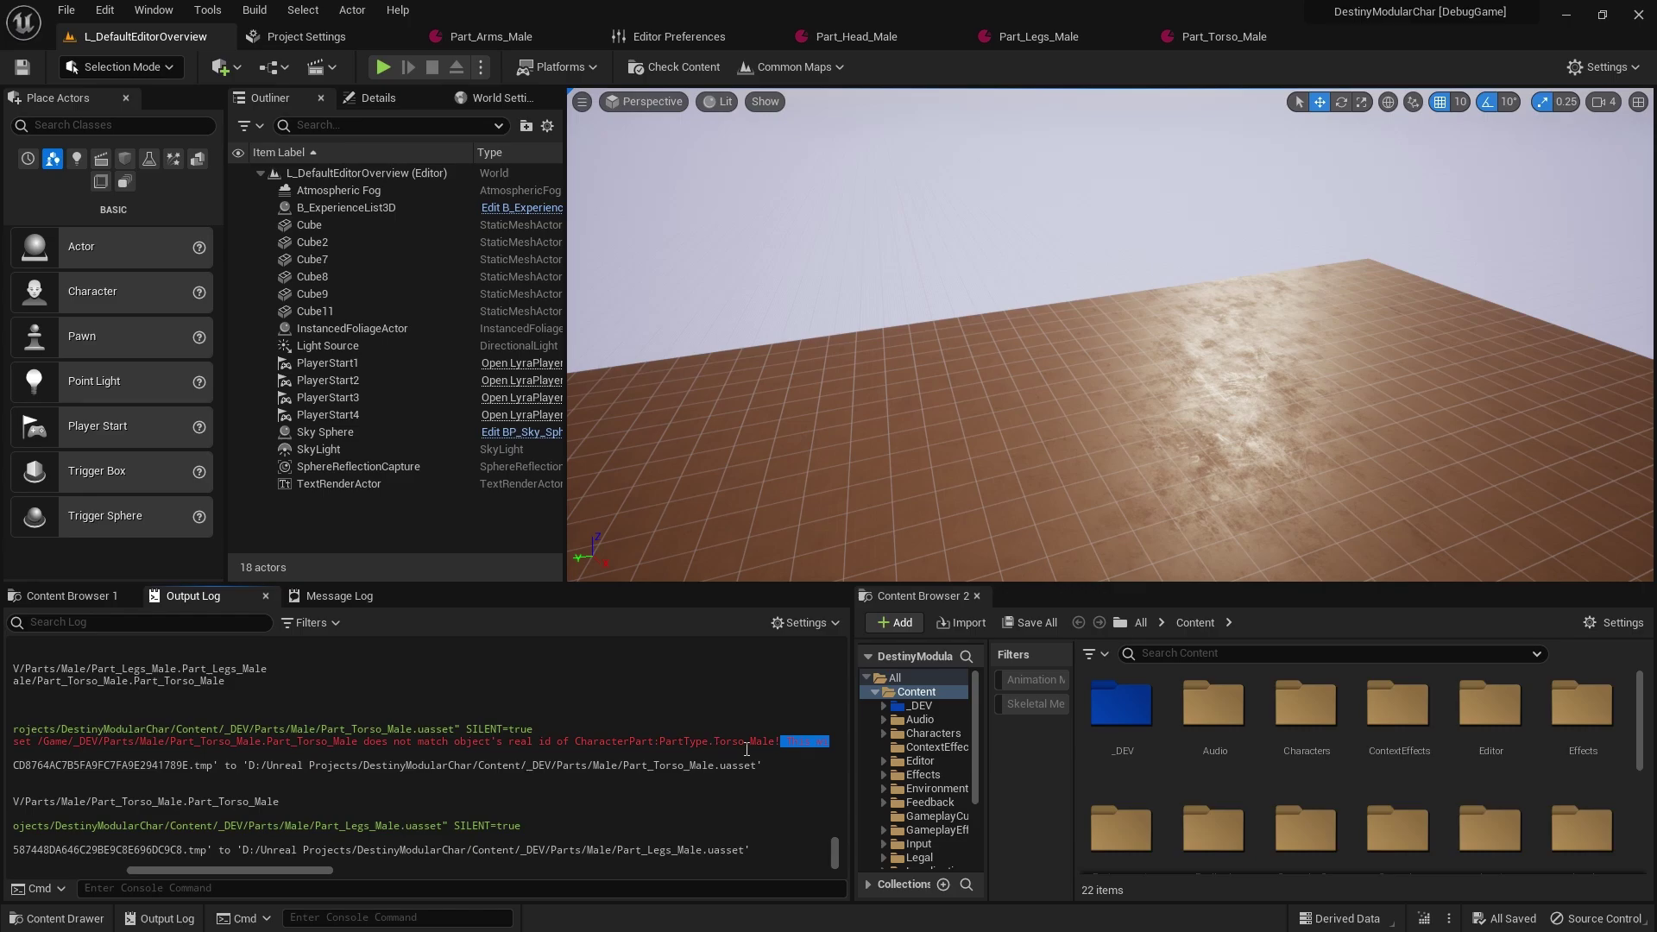
pyautogui.moveTo(319, 871); pyautogui.dragTo(428, 870)
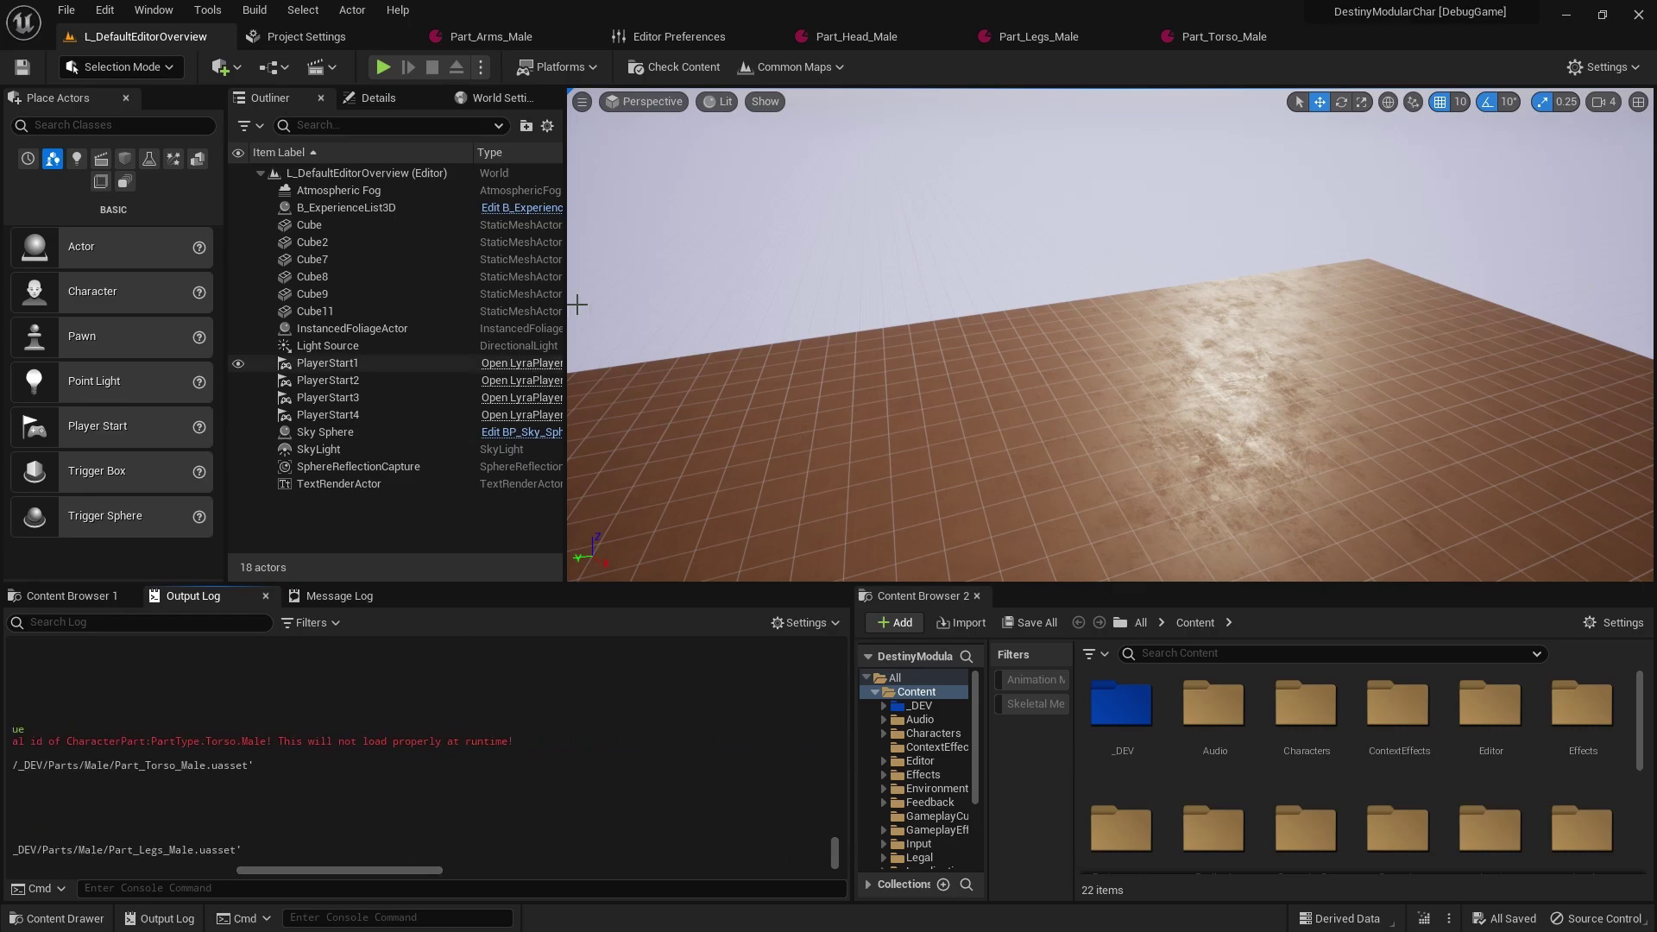
# Check Part_Torso_Male's Part Type Name Tag and Item Type, and return to the Output Log's latest entries.
pyautogui.click(1209, 38)
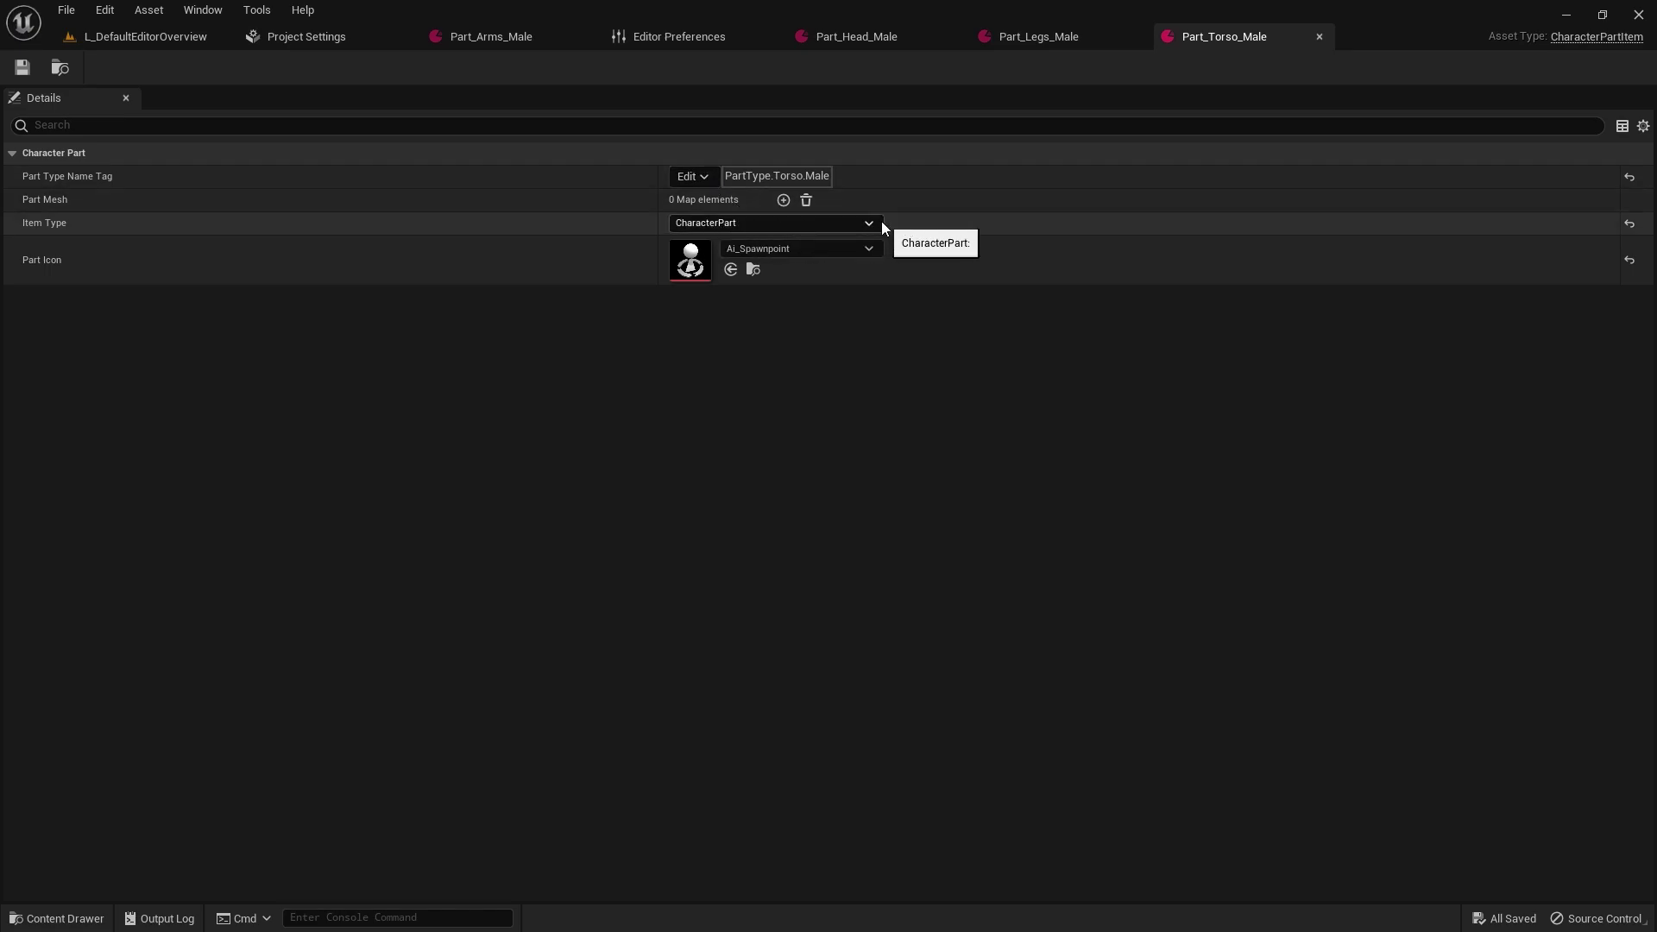
pyautogui.click(146, 35)
pyautogui.moveTo(340, 870); pyautogui.dragTo(130, 870)
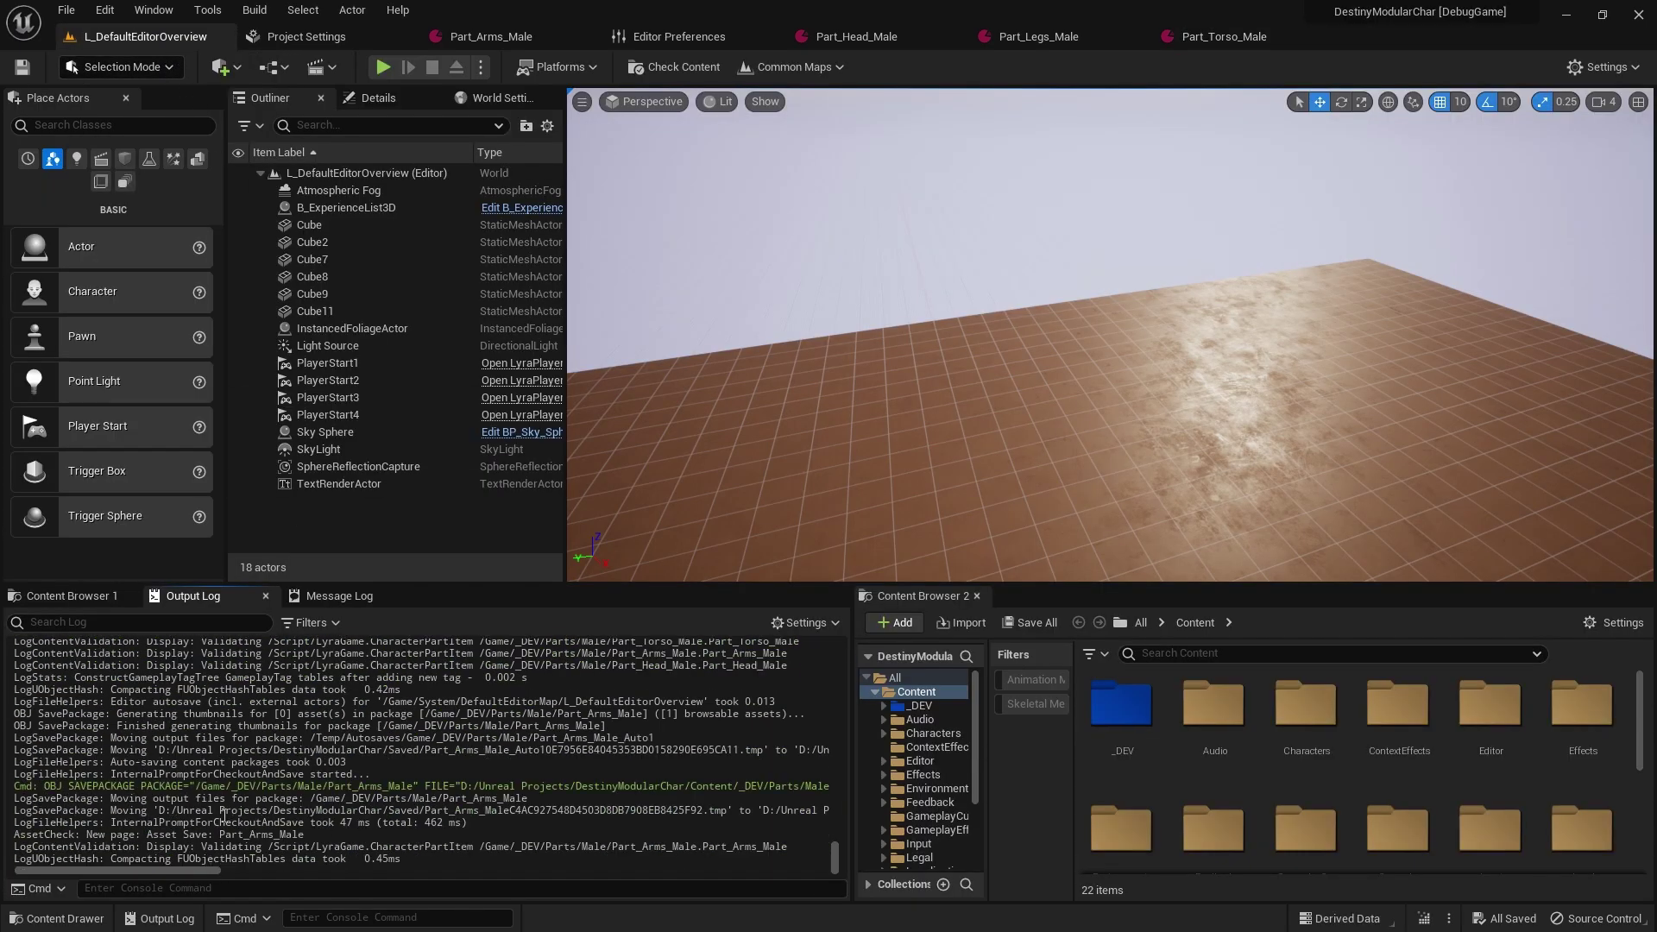
# Save the L_DefaultEditorOverview level and switch to the CharacterPartItem.h project window in Rider.
pyautogui.hotkey('ctrl', 's')
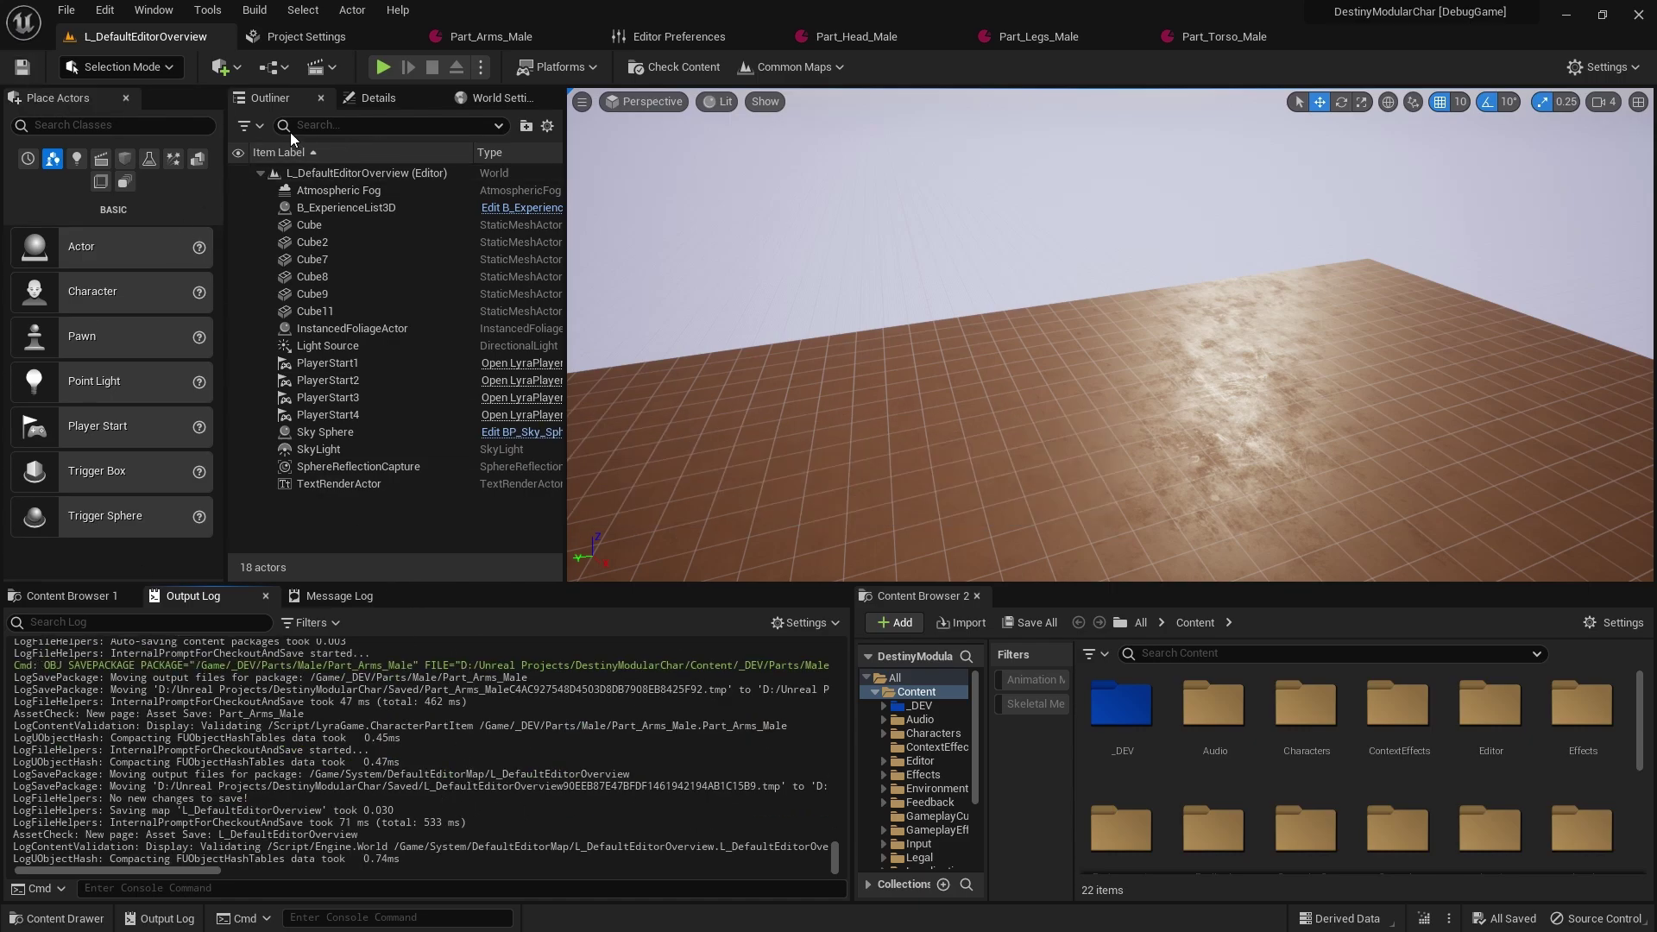
pyautogui.hotkey('alt', 'Tab')
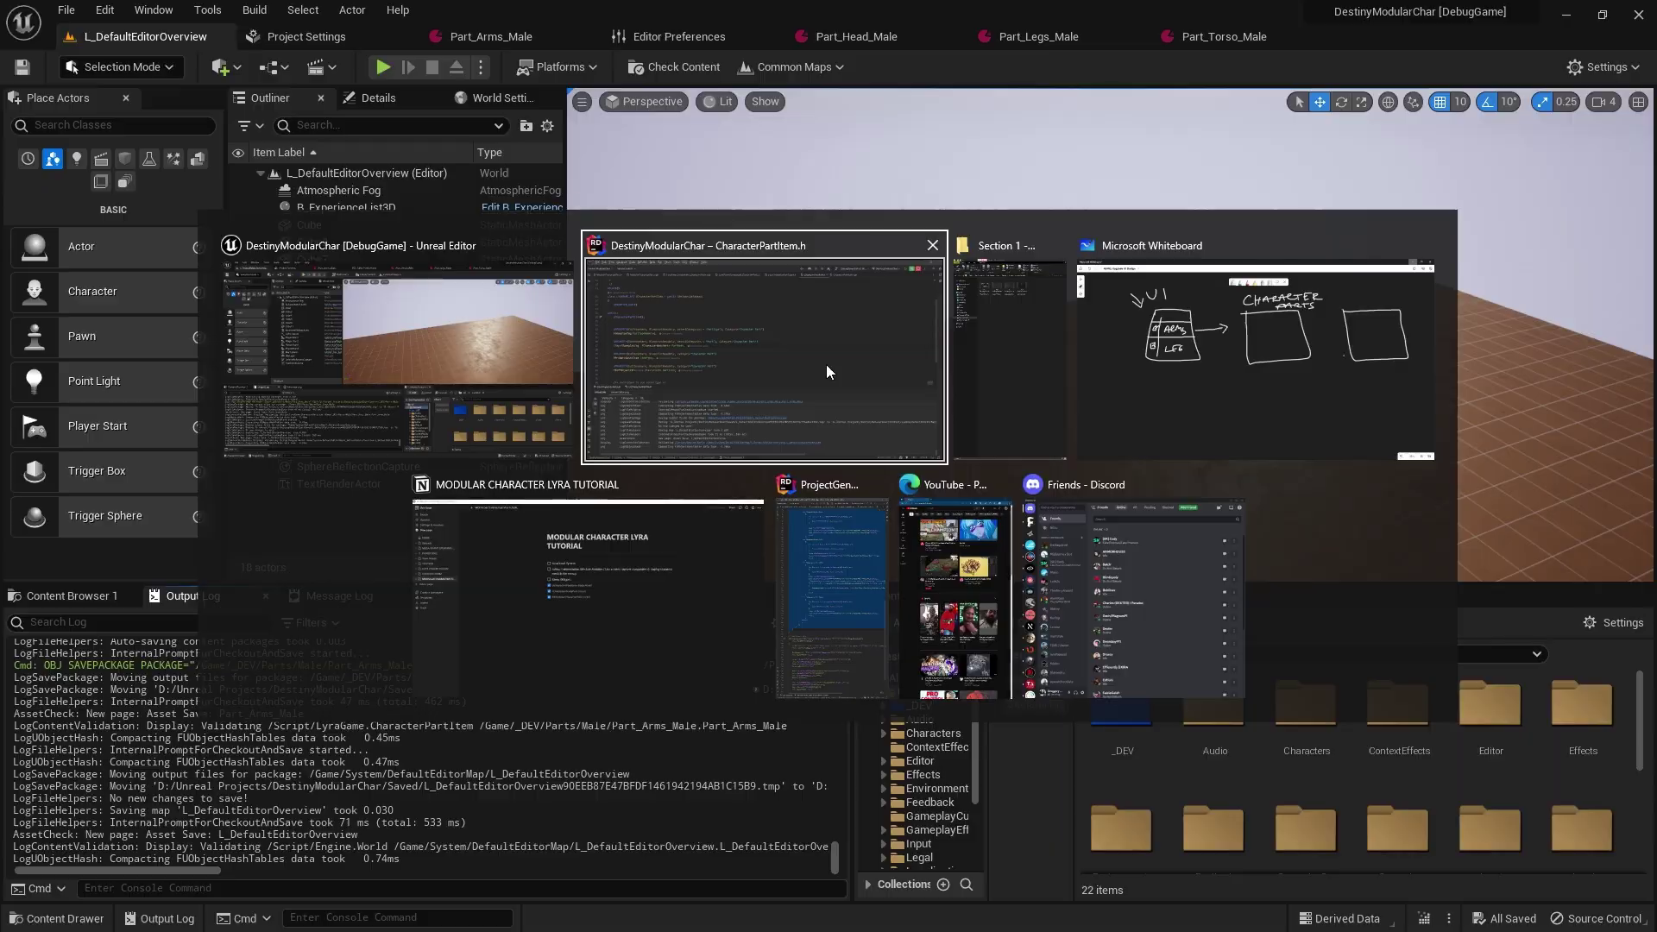
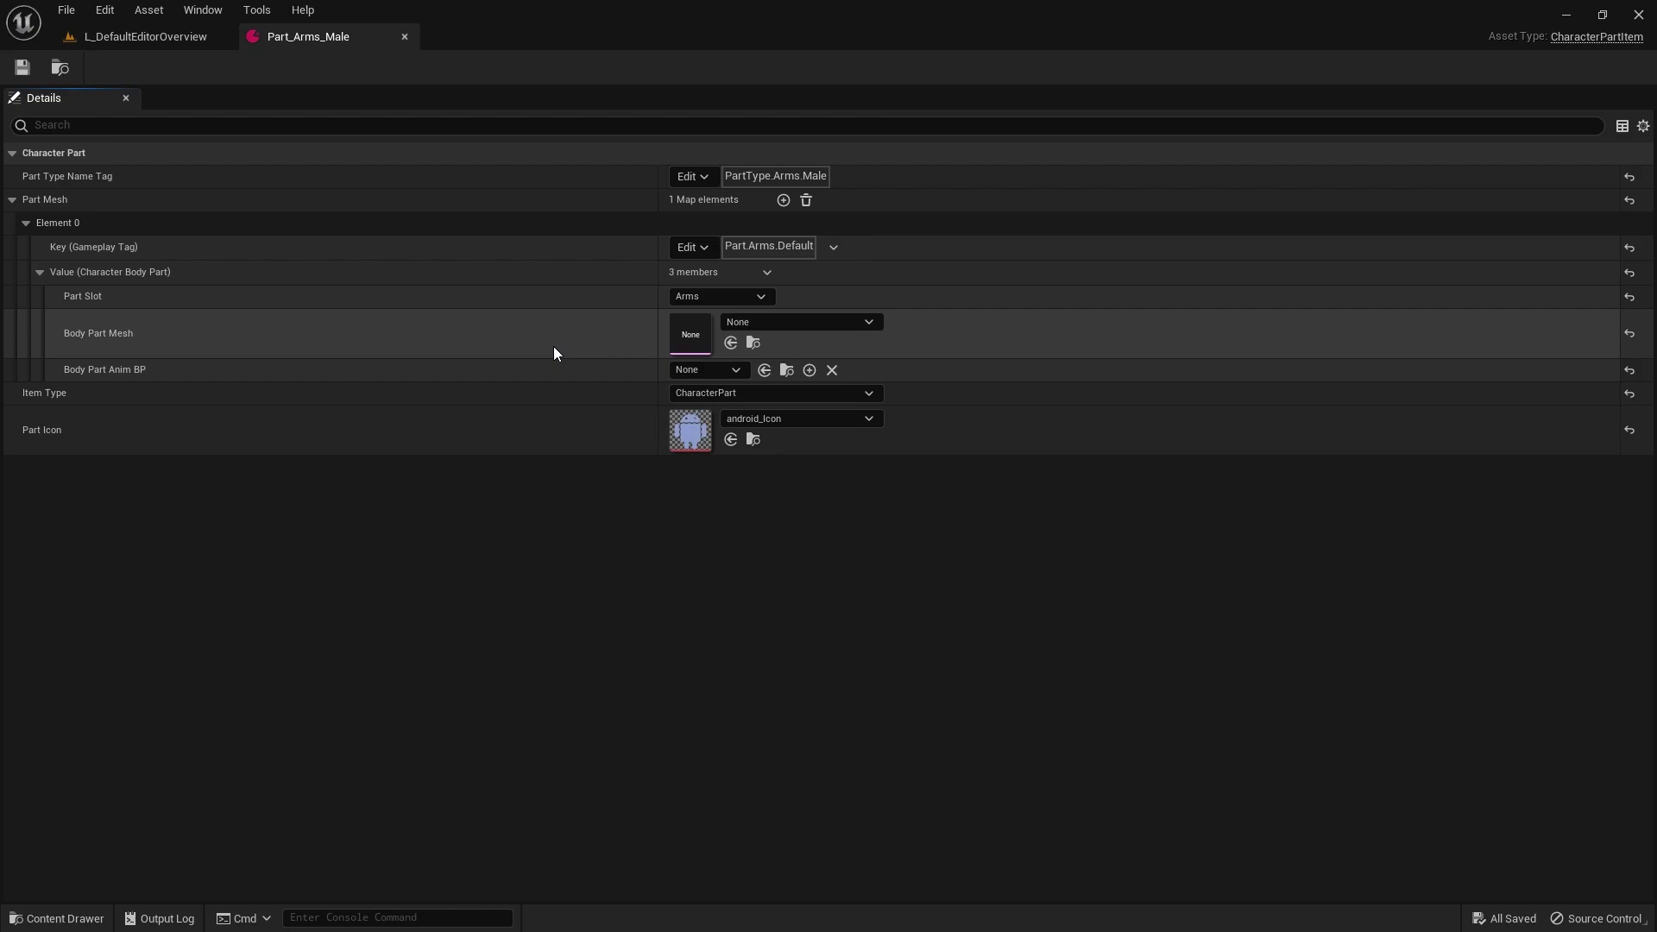
# In the level editor, show the _DEV folder in Content Browser 1 and the SCK_Casual01/Models folder in Content Browser 2.
pyautogui.click(152, 38)
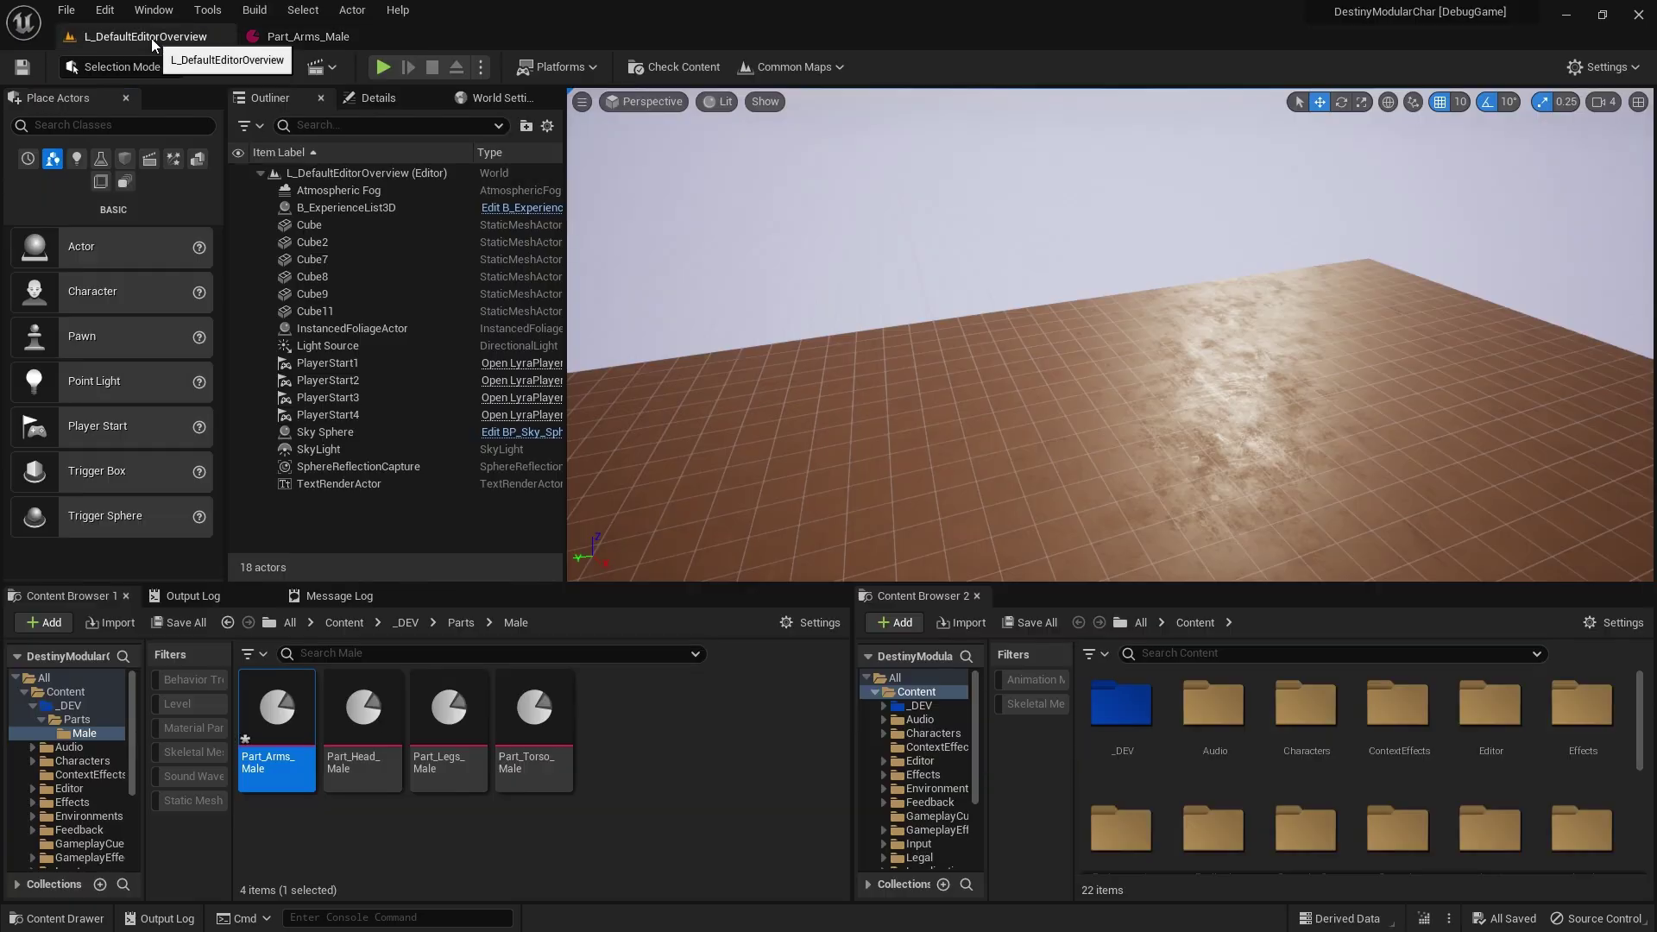
pyautogui.doubleClick(35, 707)
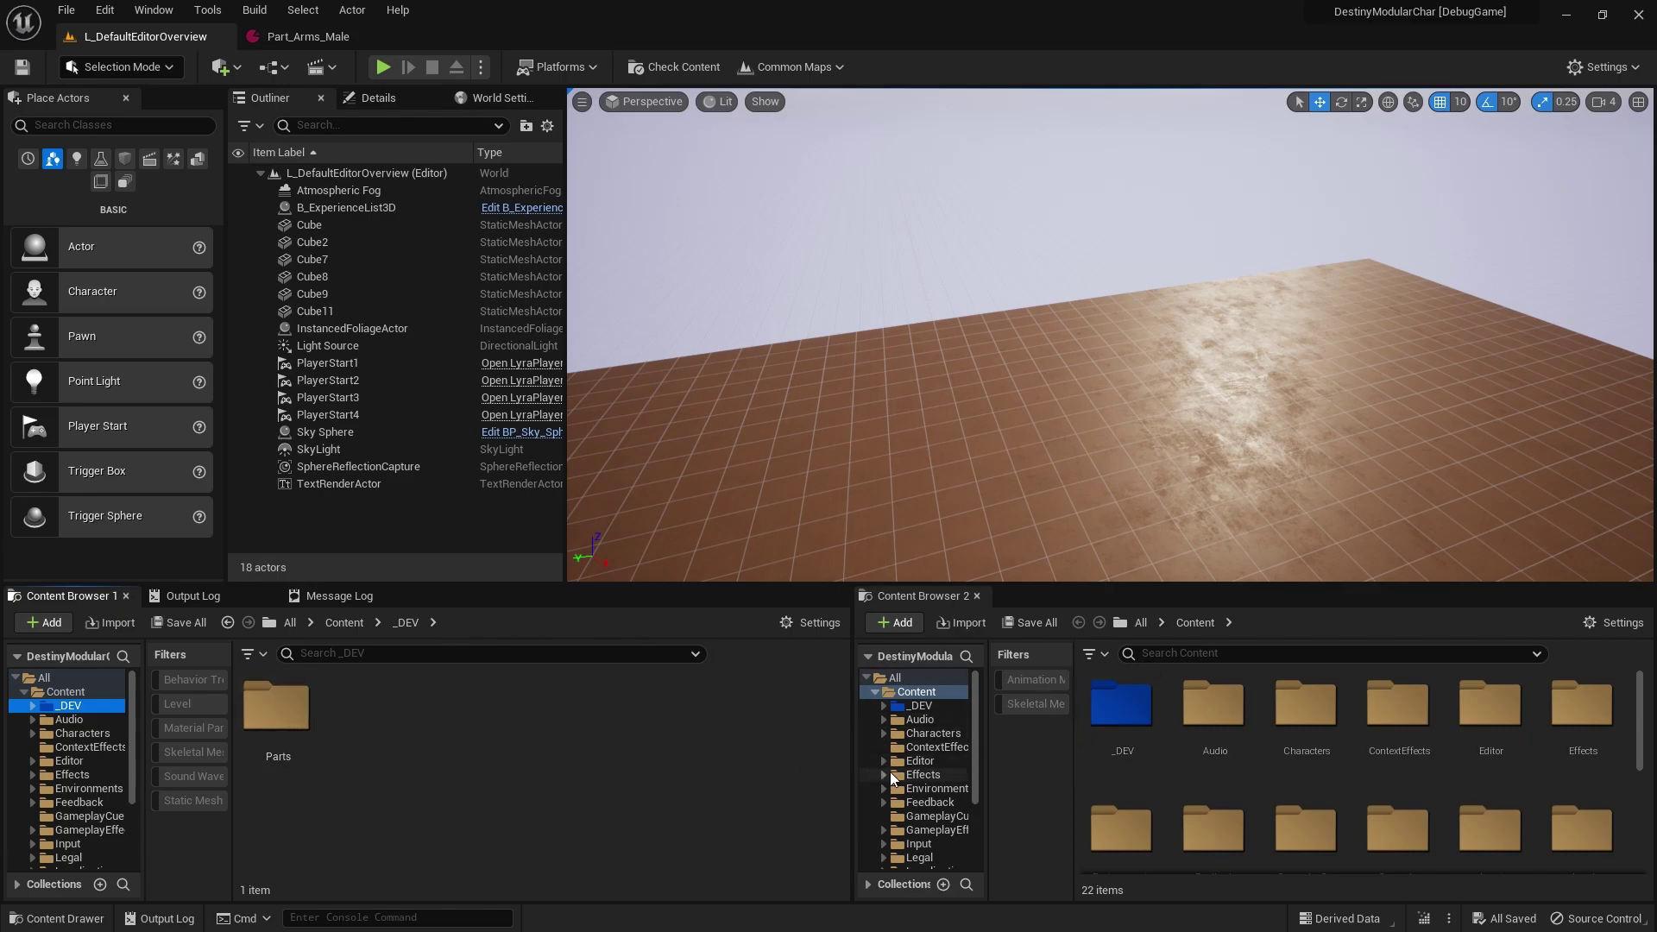
pyautogui.scroll(-3, 926, 729)
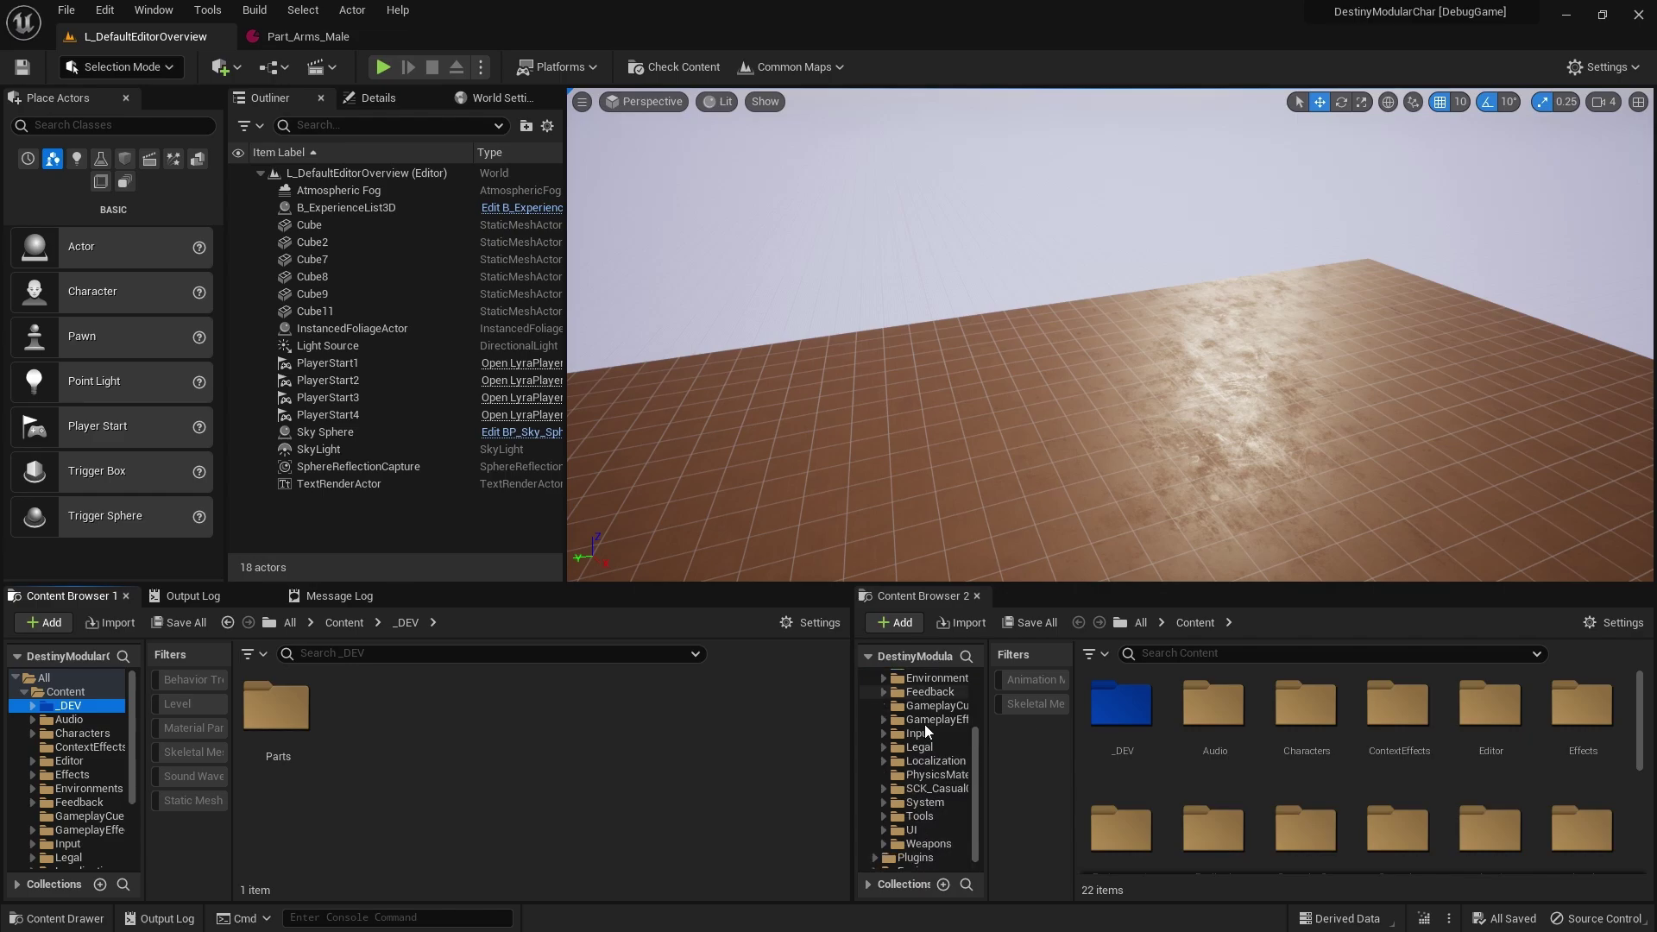
pyautogui.click(939, 791)
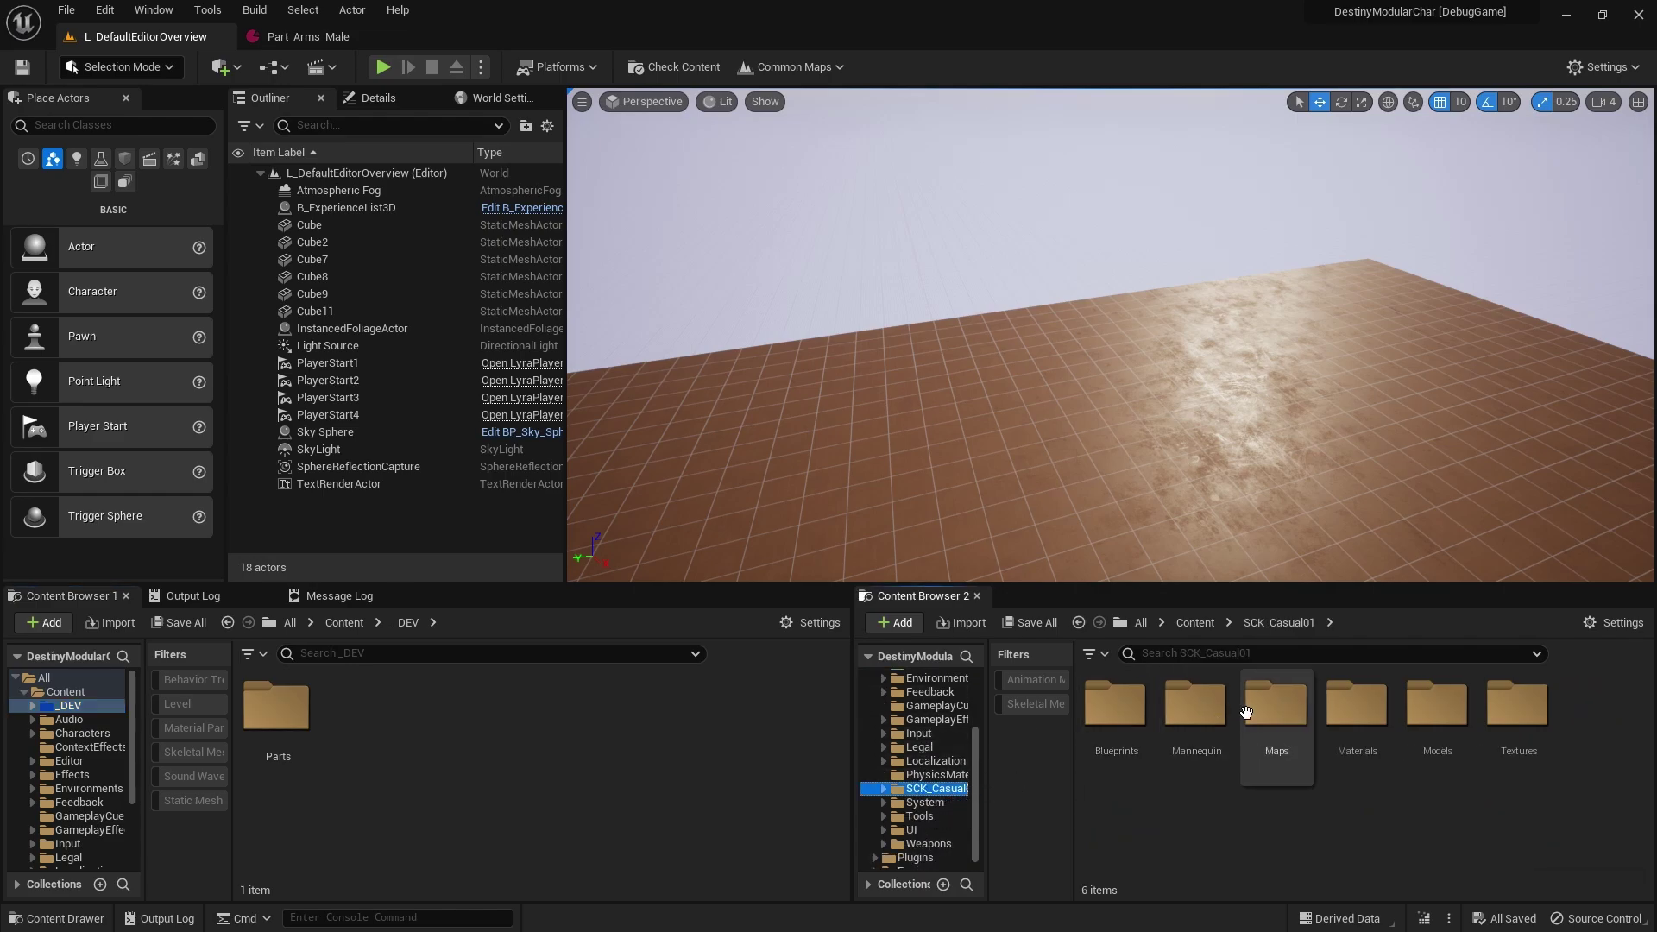
pyautogui.doubleClick(1443, 756)
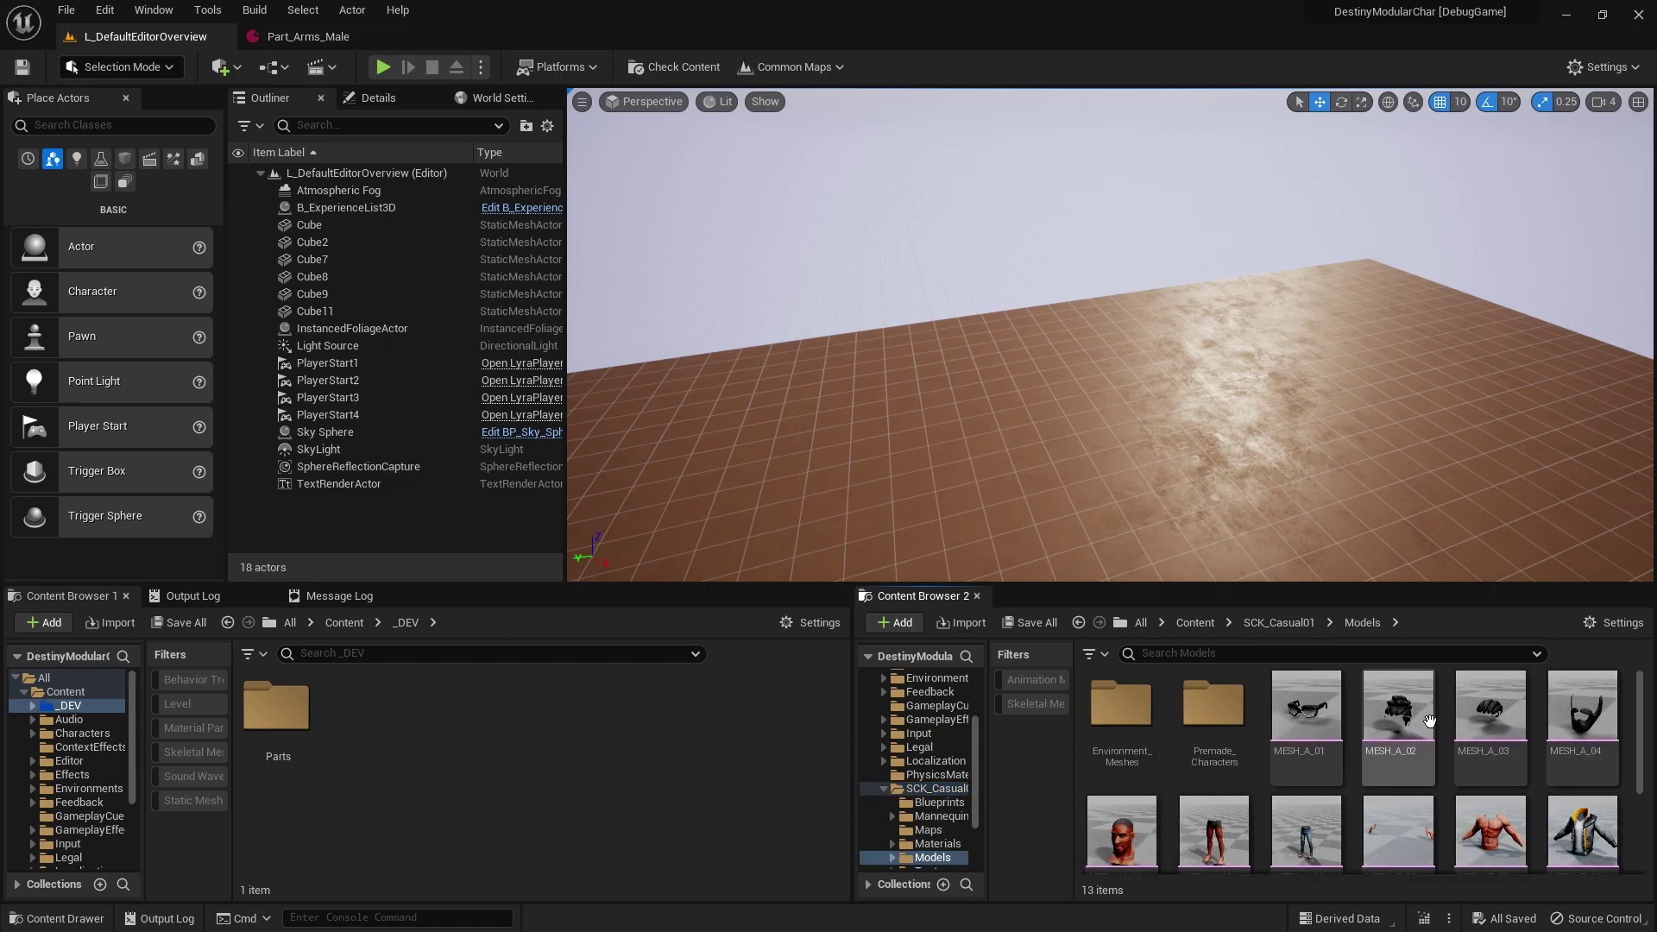
# Assign MESH_P_00 from the Models folder as the Body Part Mesh of Part_Arms_Male's Part Mesh element and save the asset.
pyautogui.scroll(-1, 1459, 776)
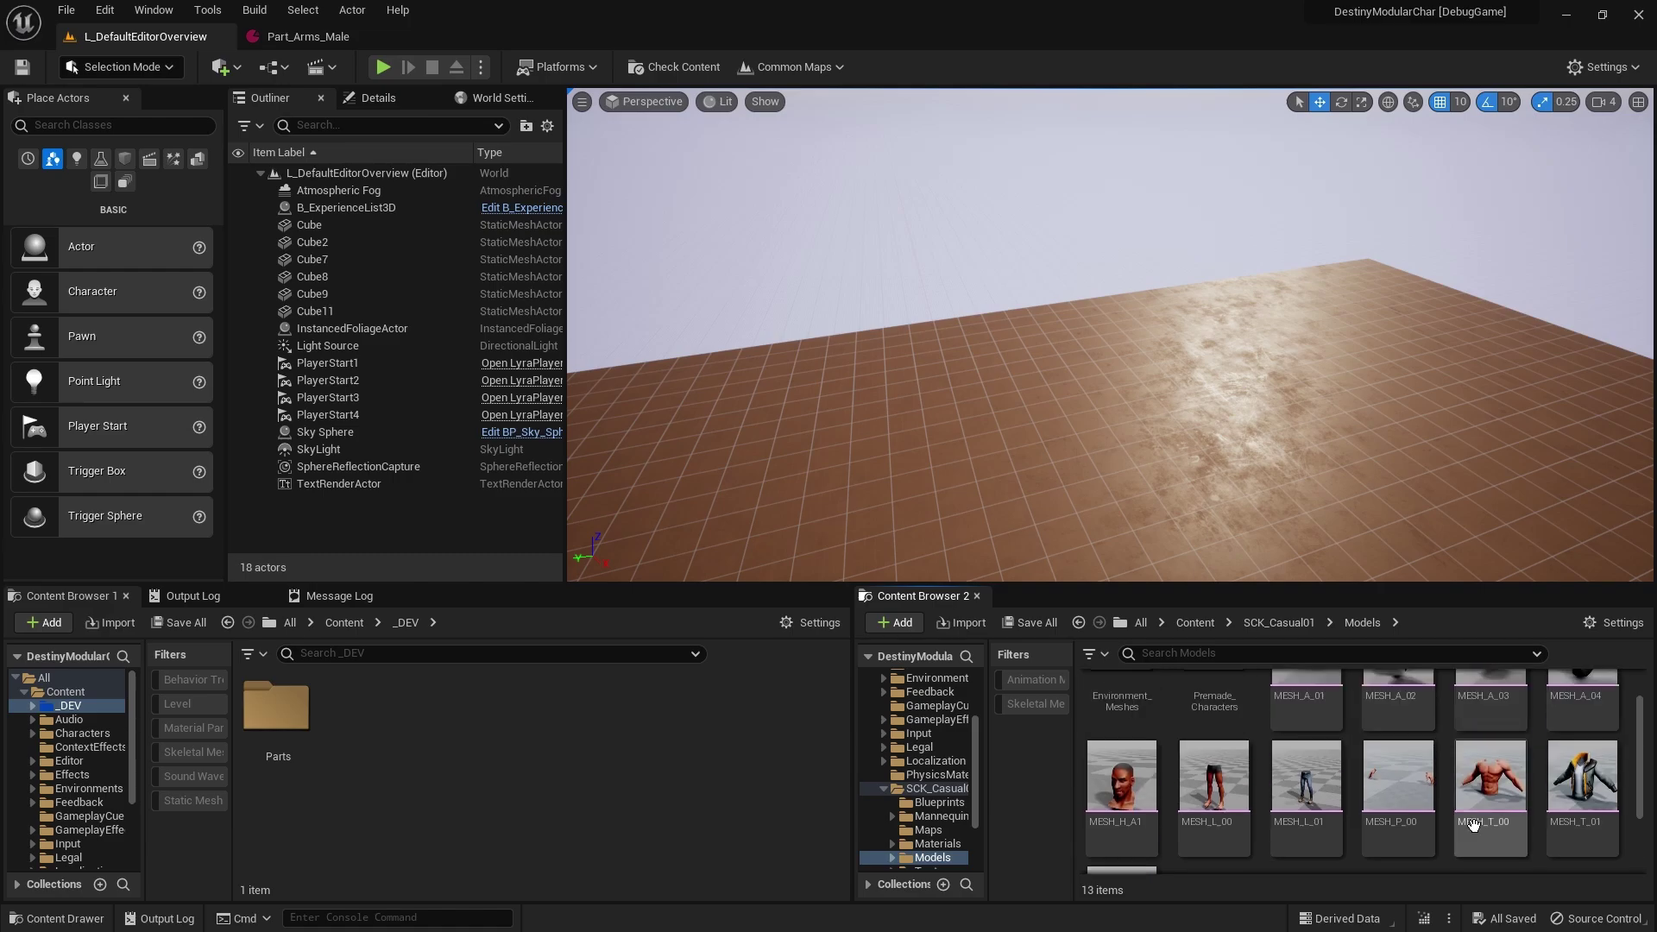
pyautogui.scroll(-2, 1470, 824)
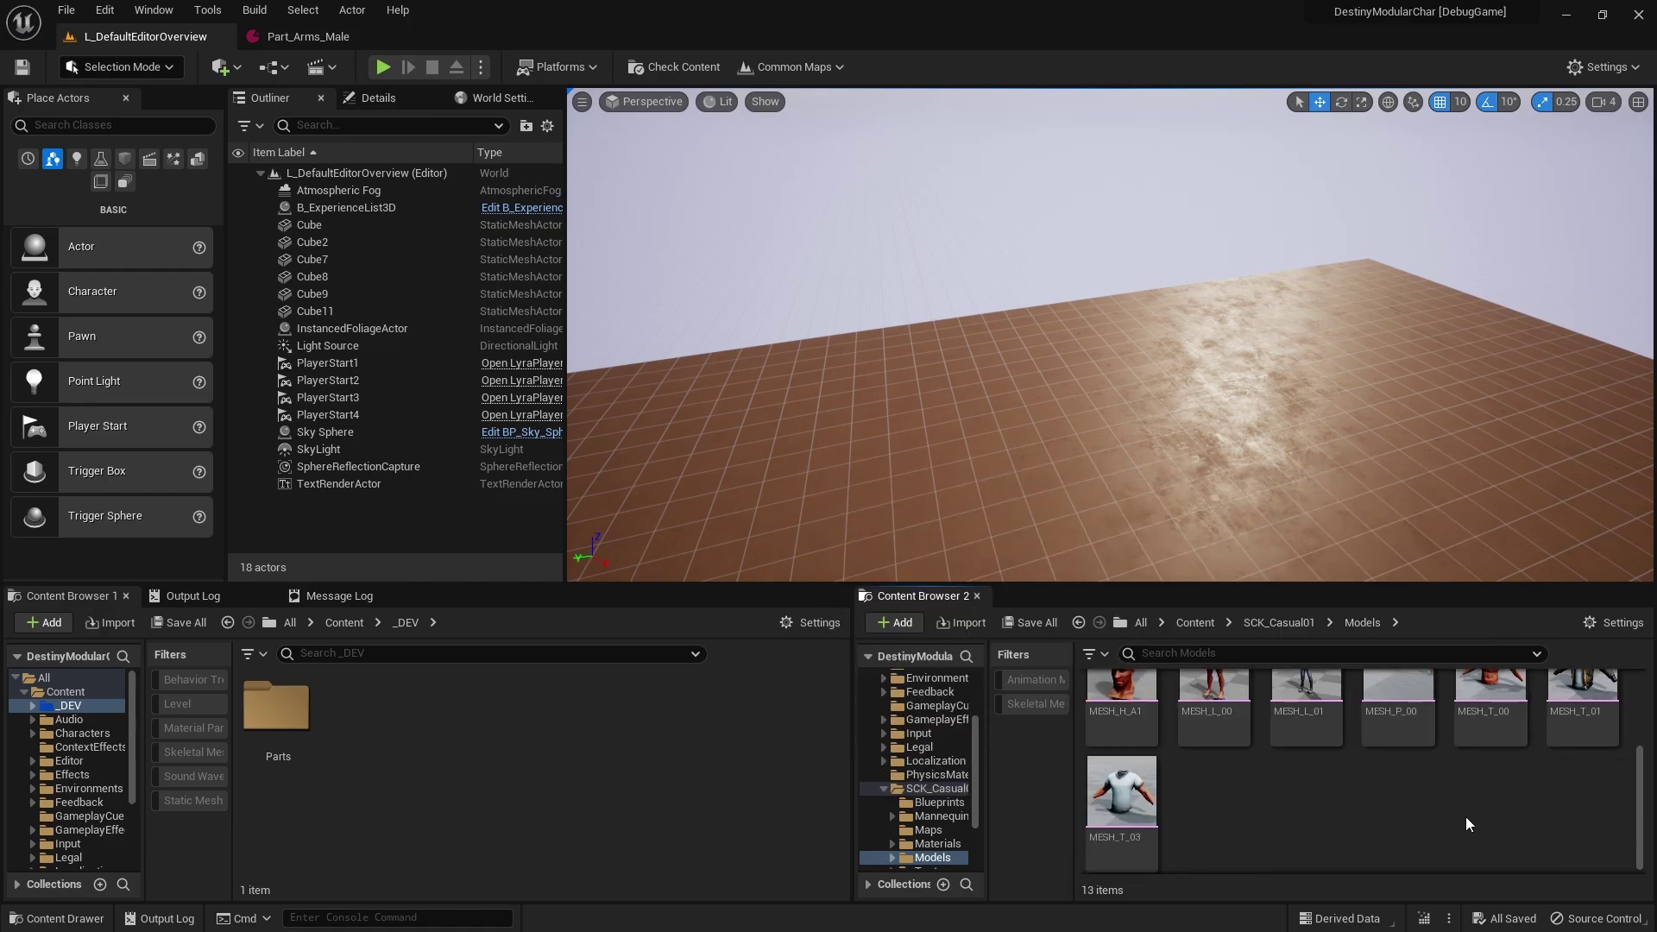
pyautogui.scroll(2, 1122, 803)
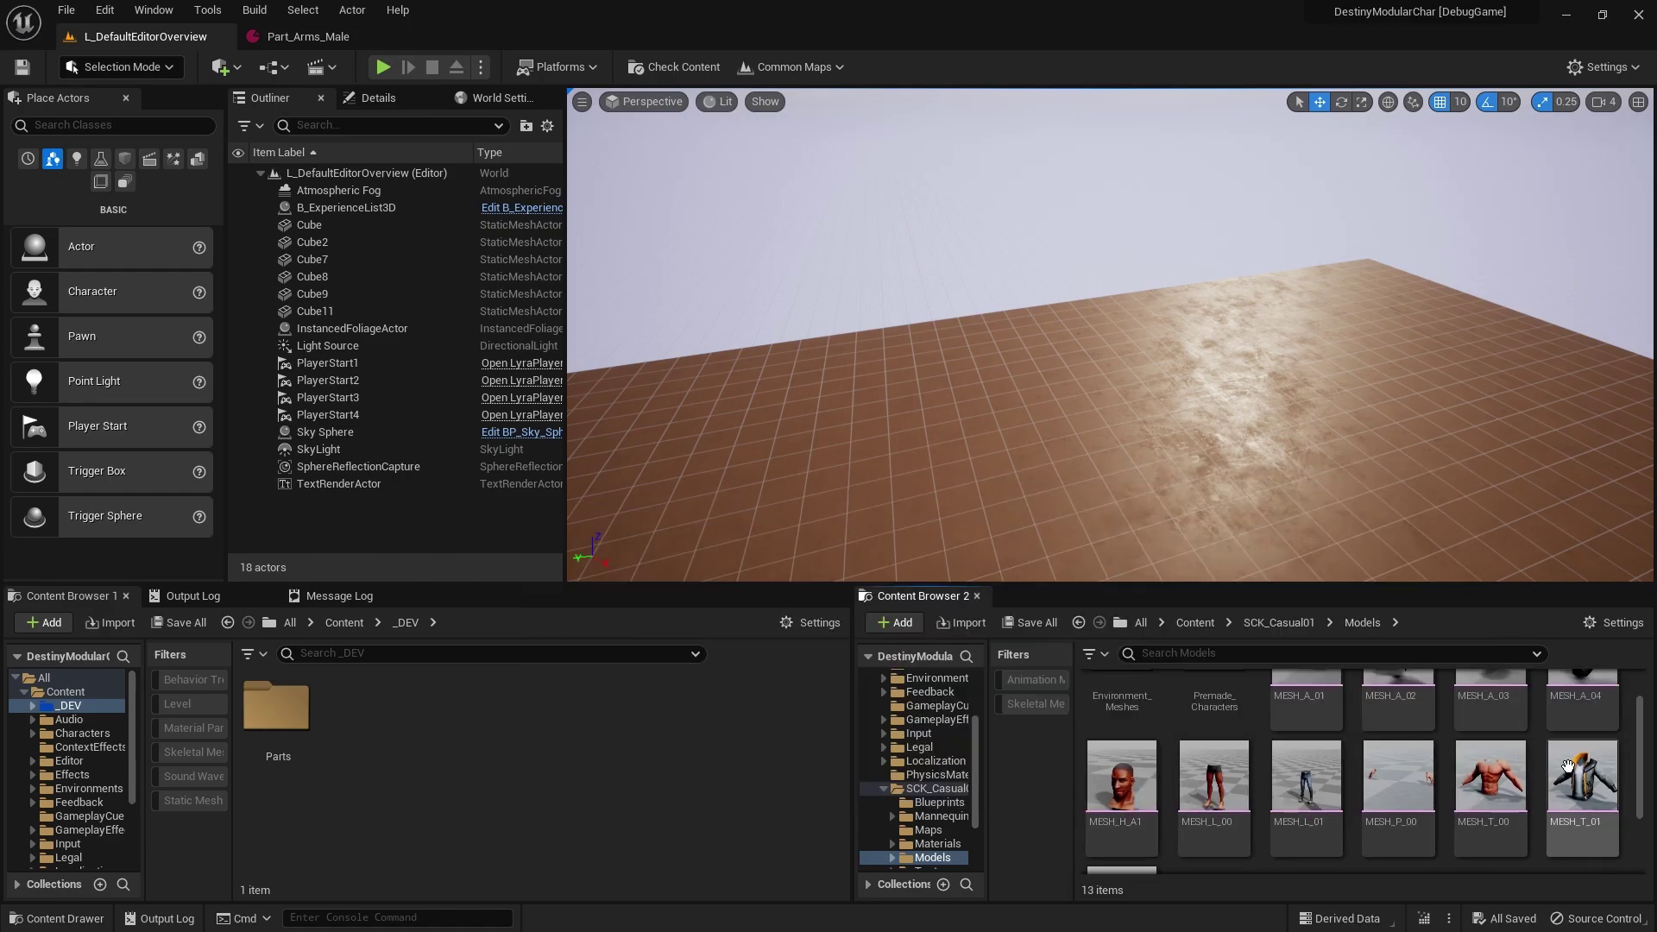
pyautogui.scroll(1, 1569, 766)
pyautogui.scroll(-2, 1497, 790)
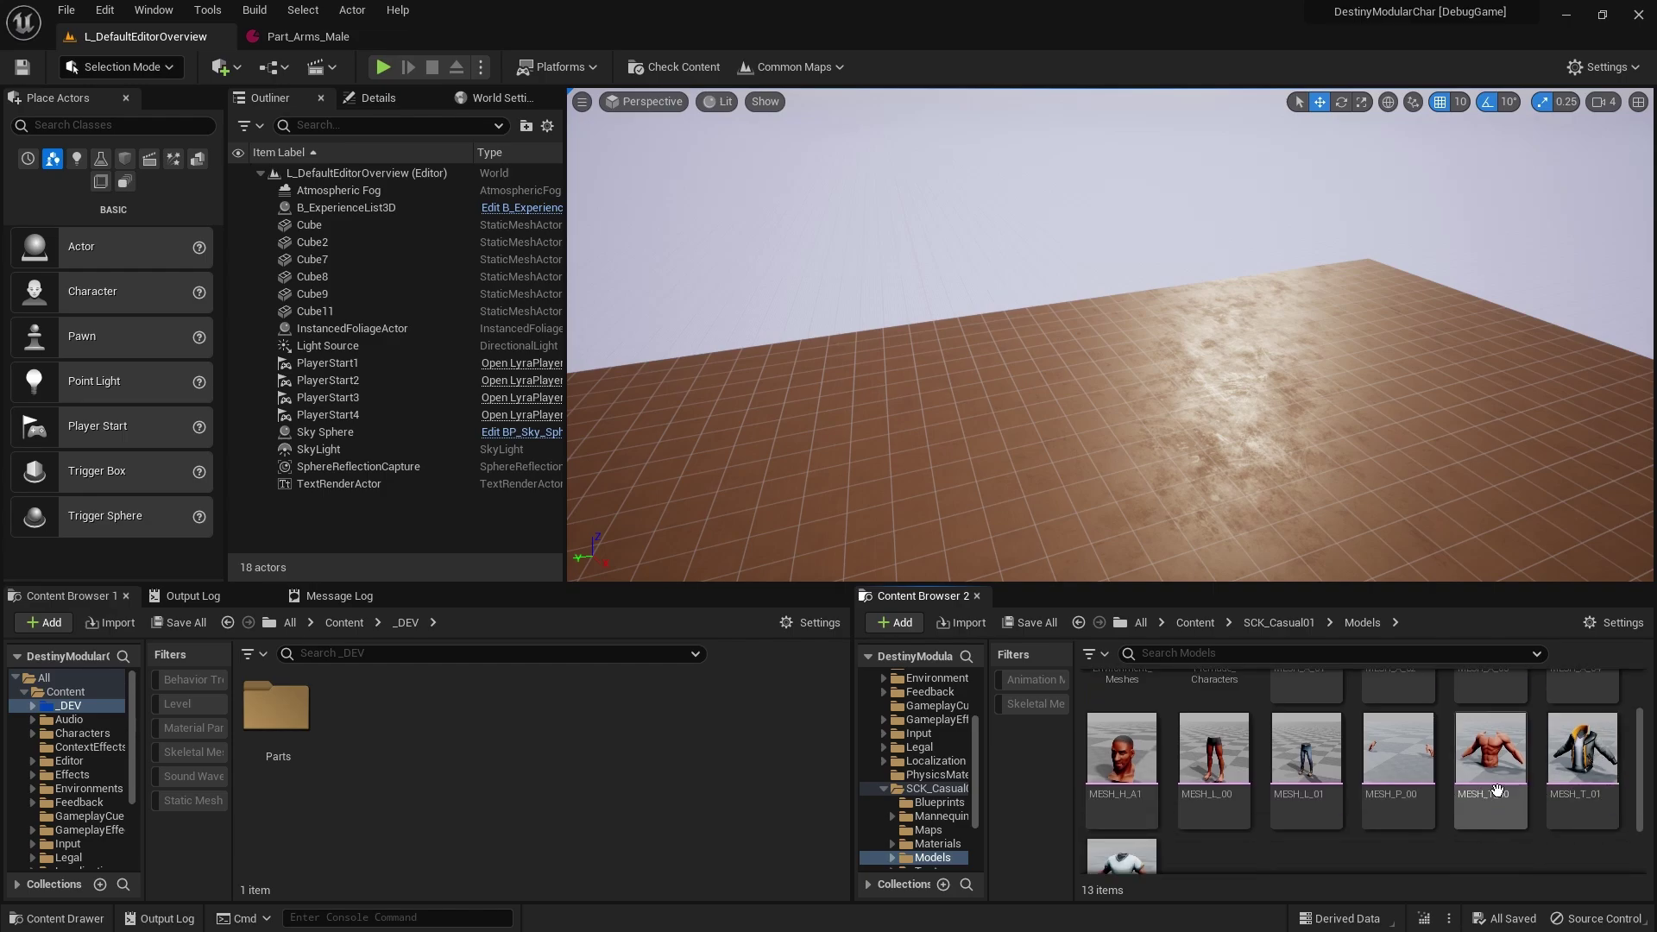
pyautogui.click(1399, 760)
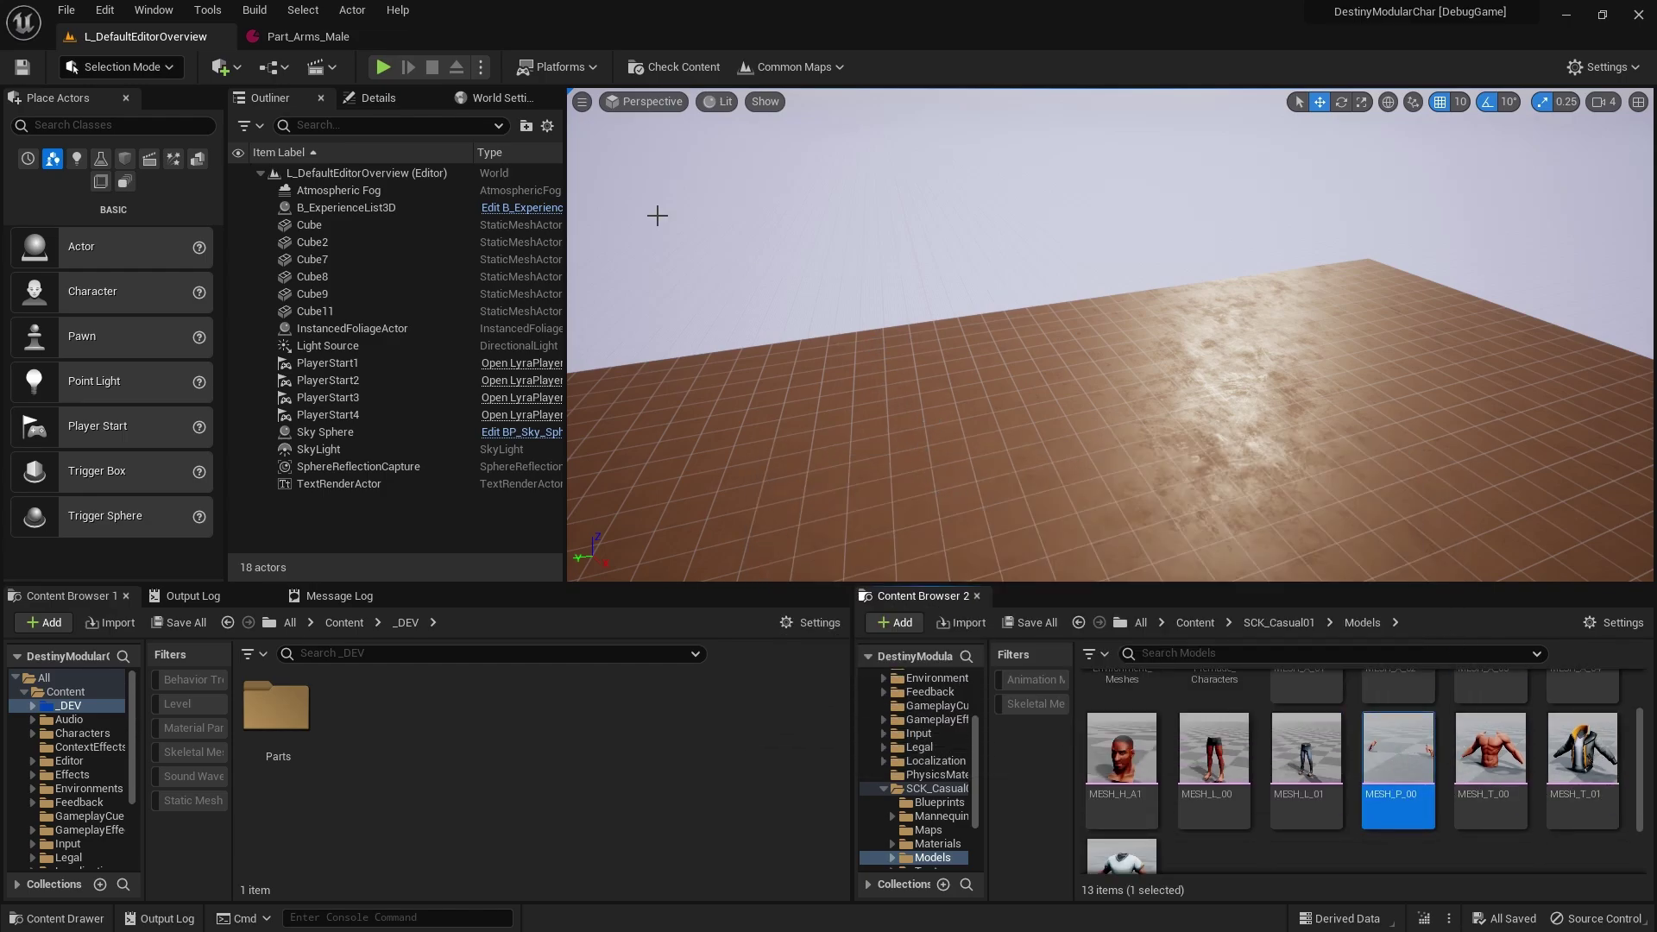
pyautogui.click(320, 29)
pyautogui.click(728, 348)
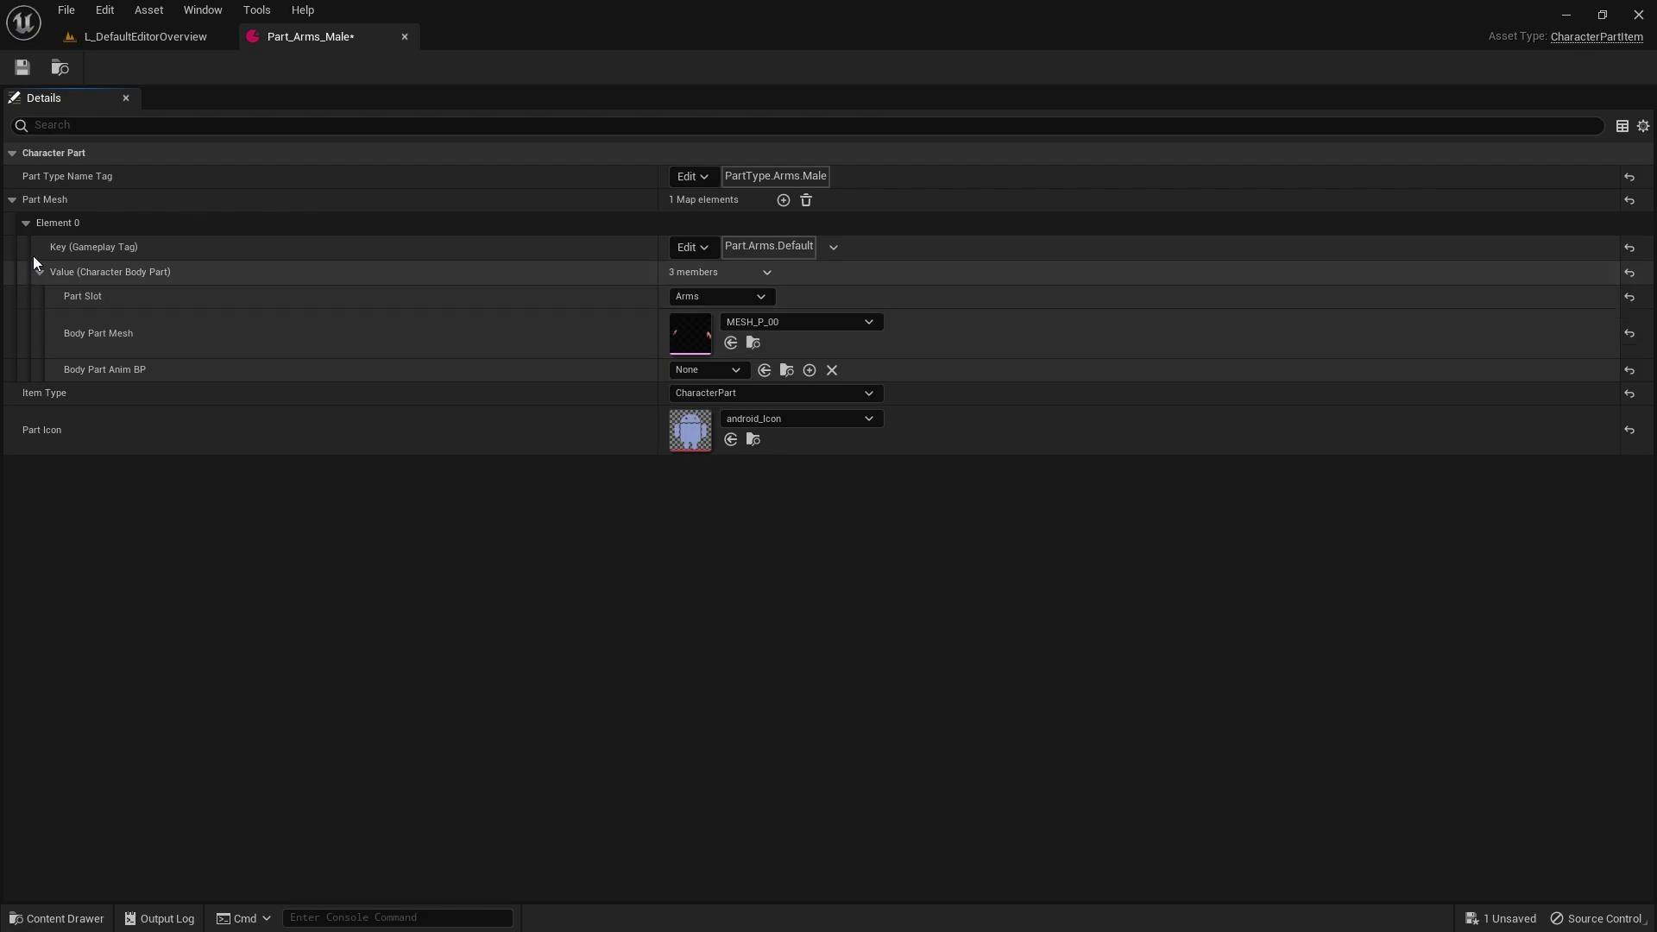
pyautogui.click(25, 223)
# Open Part_Head_Male from the _DEV/Parts/Male folder and add an element to its Part Mesh map.
pyautogui.click(129, 36)
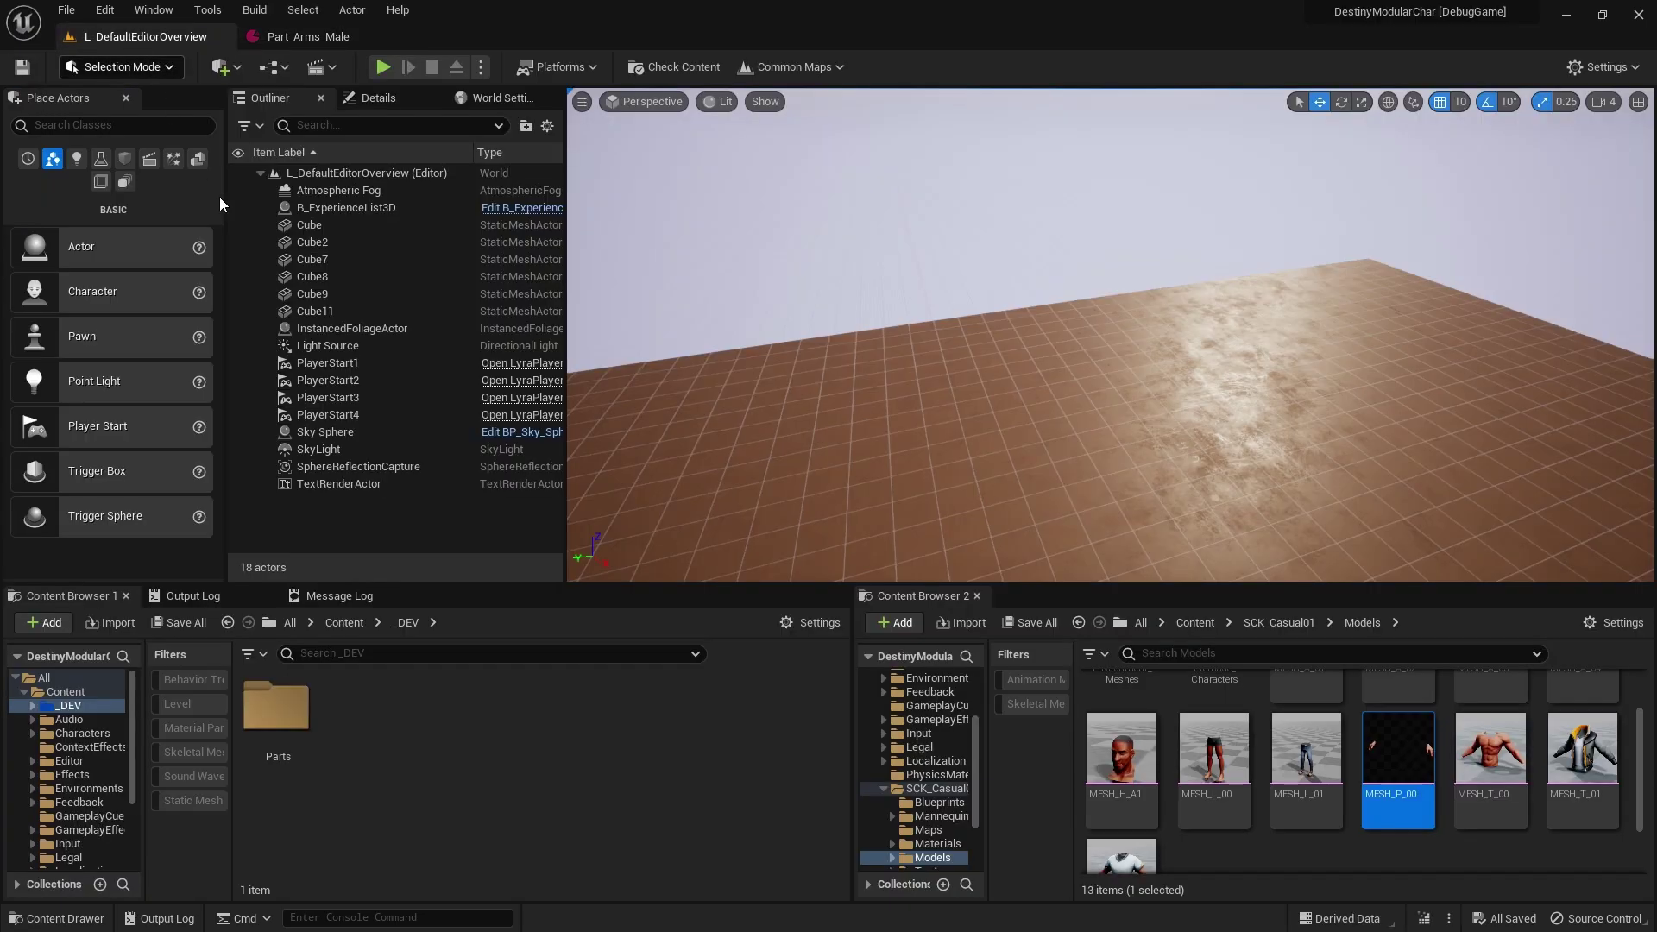
pyautogui.doubleClick(277, 708)
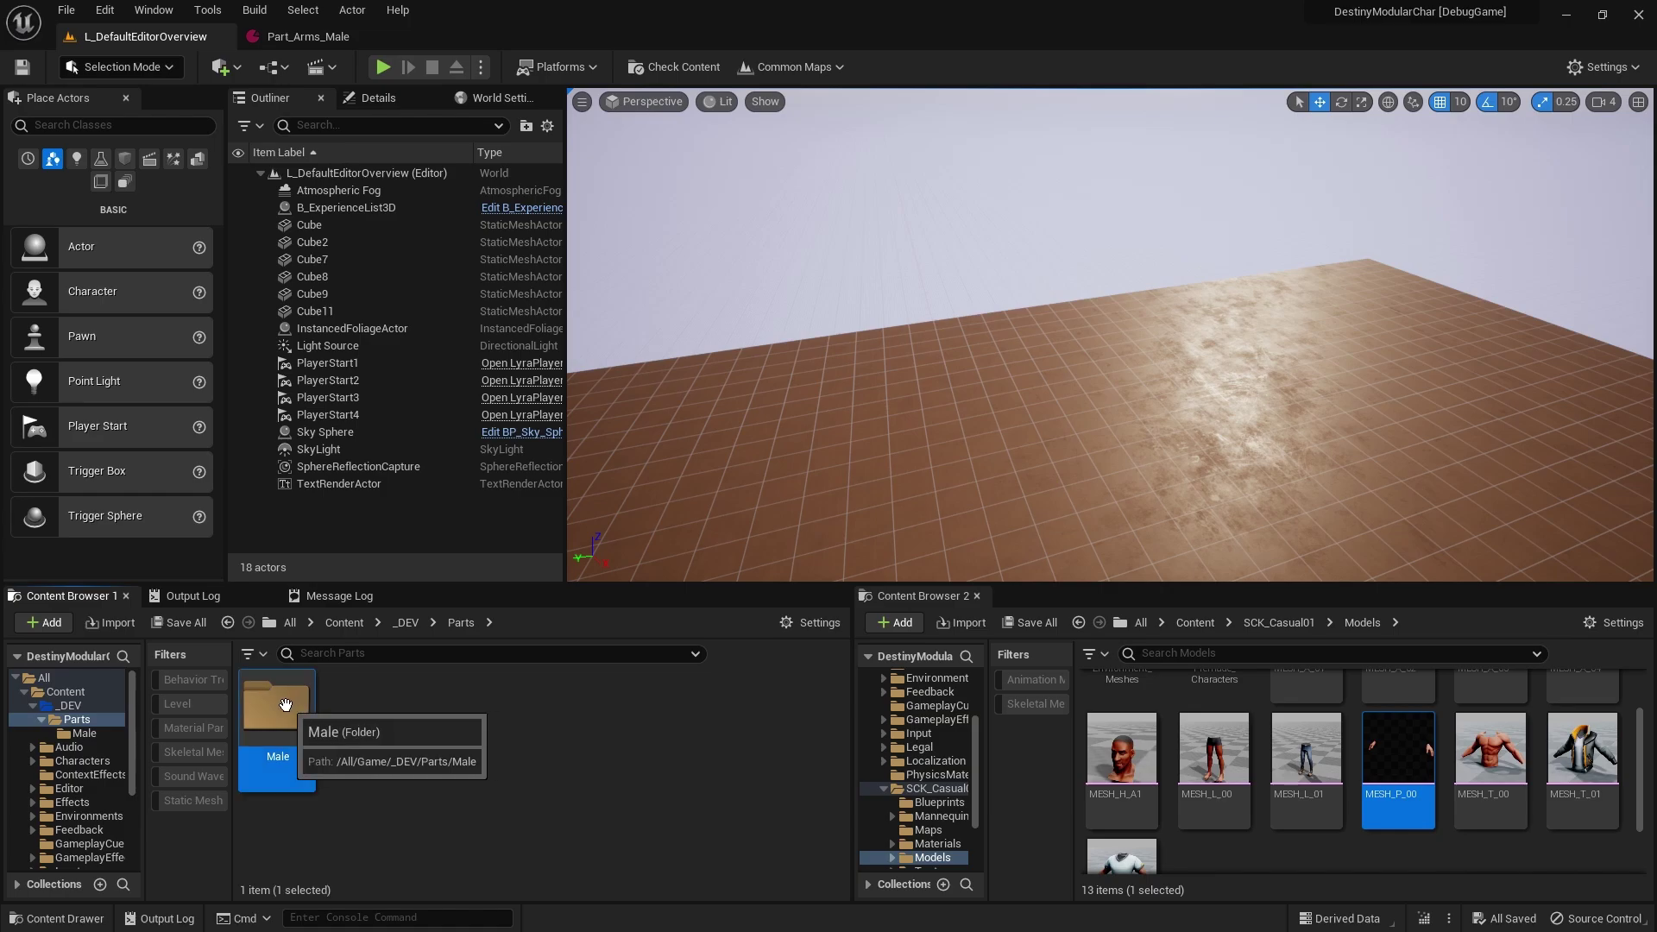
pyautogui.doubleClick(278, 708)
pyautogui.doubleClick(387, 723)
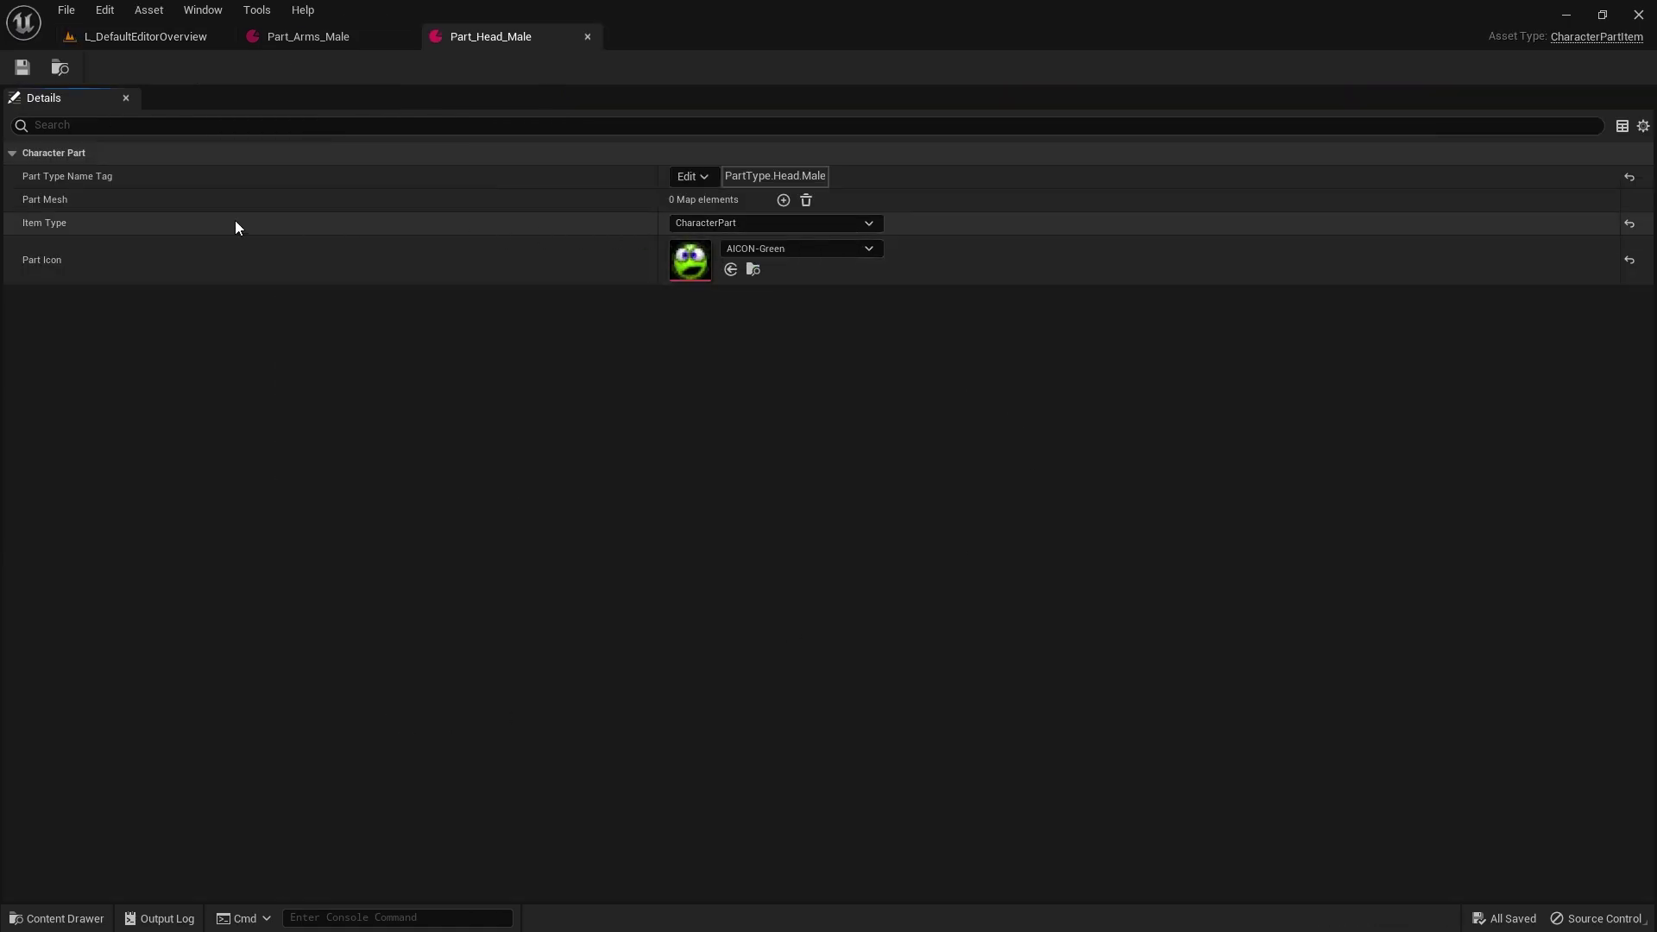
pyautogui.click(779, 203)
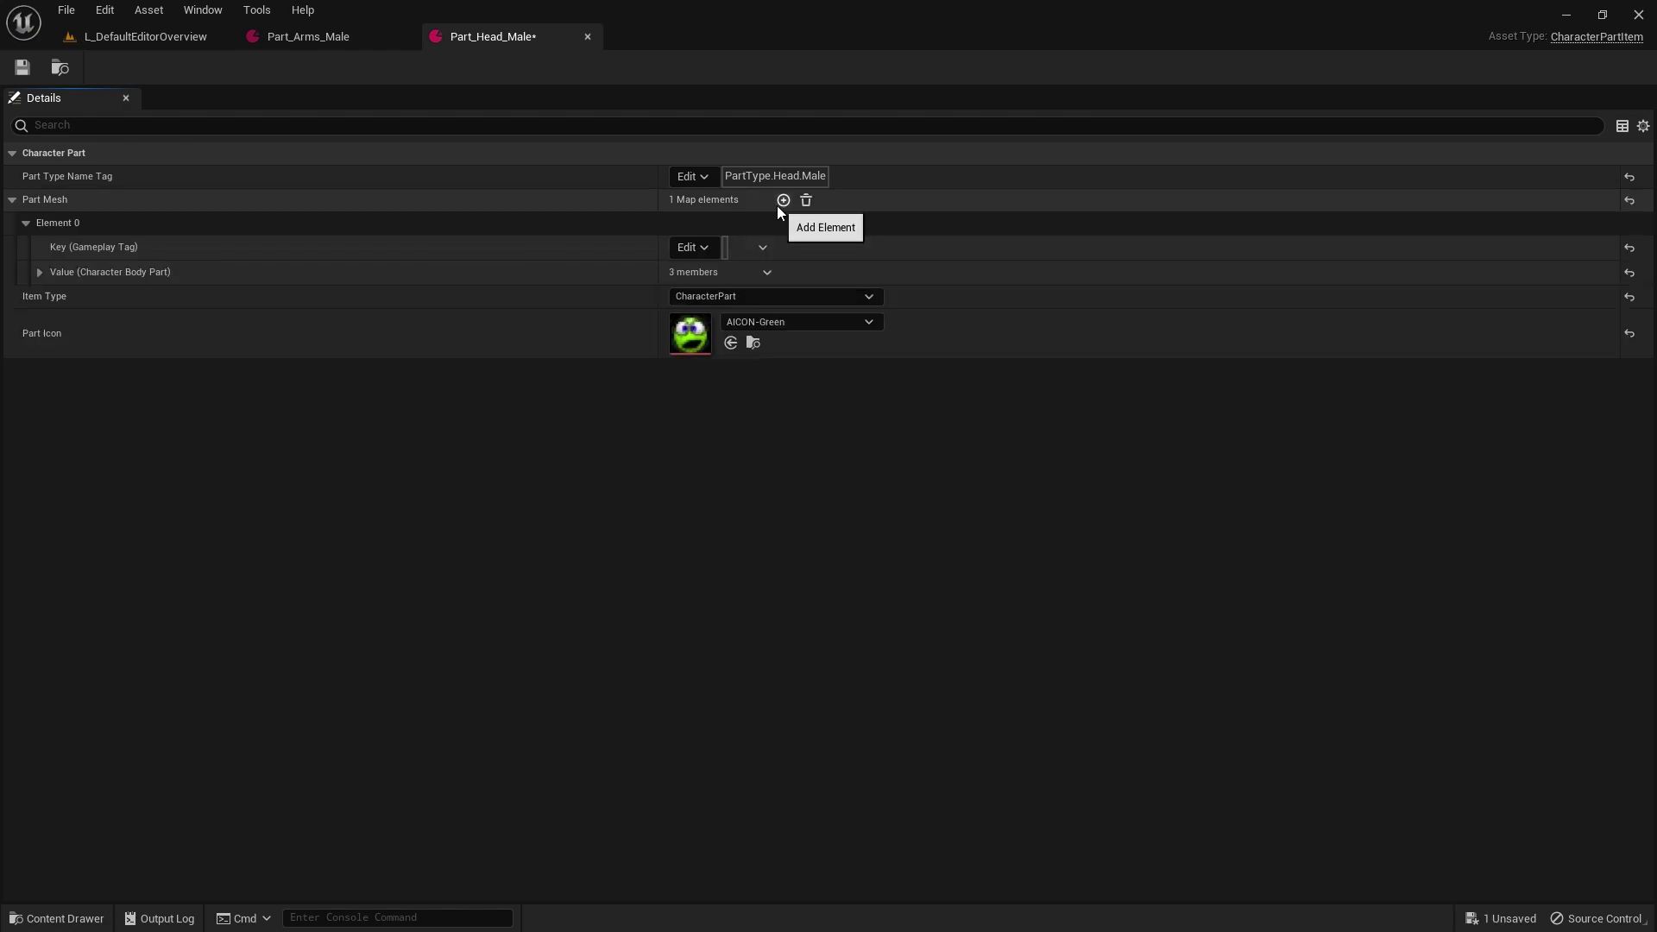
# Create the gameplay tag Part.Head.Default and use it as the key of Part_Head_Male's new Part Mesh element.
pyautogui.click(693, 247)
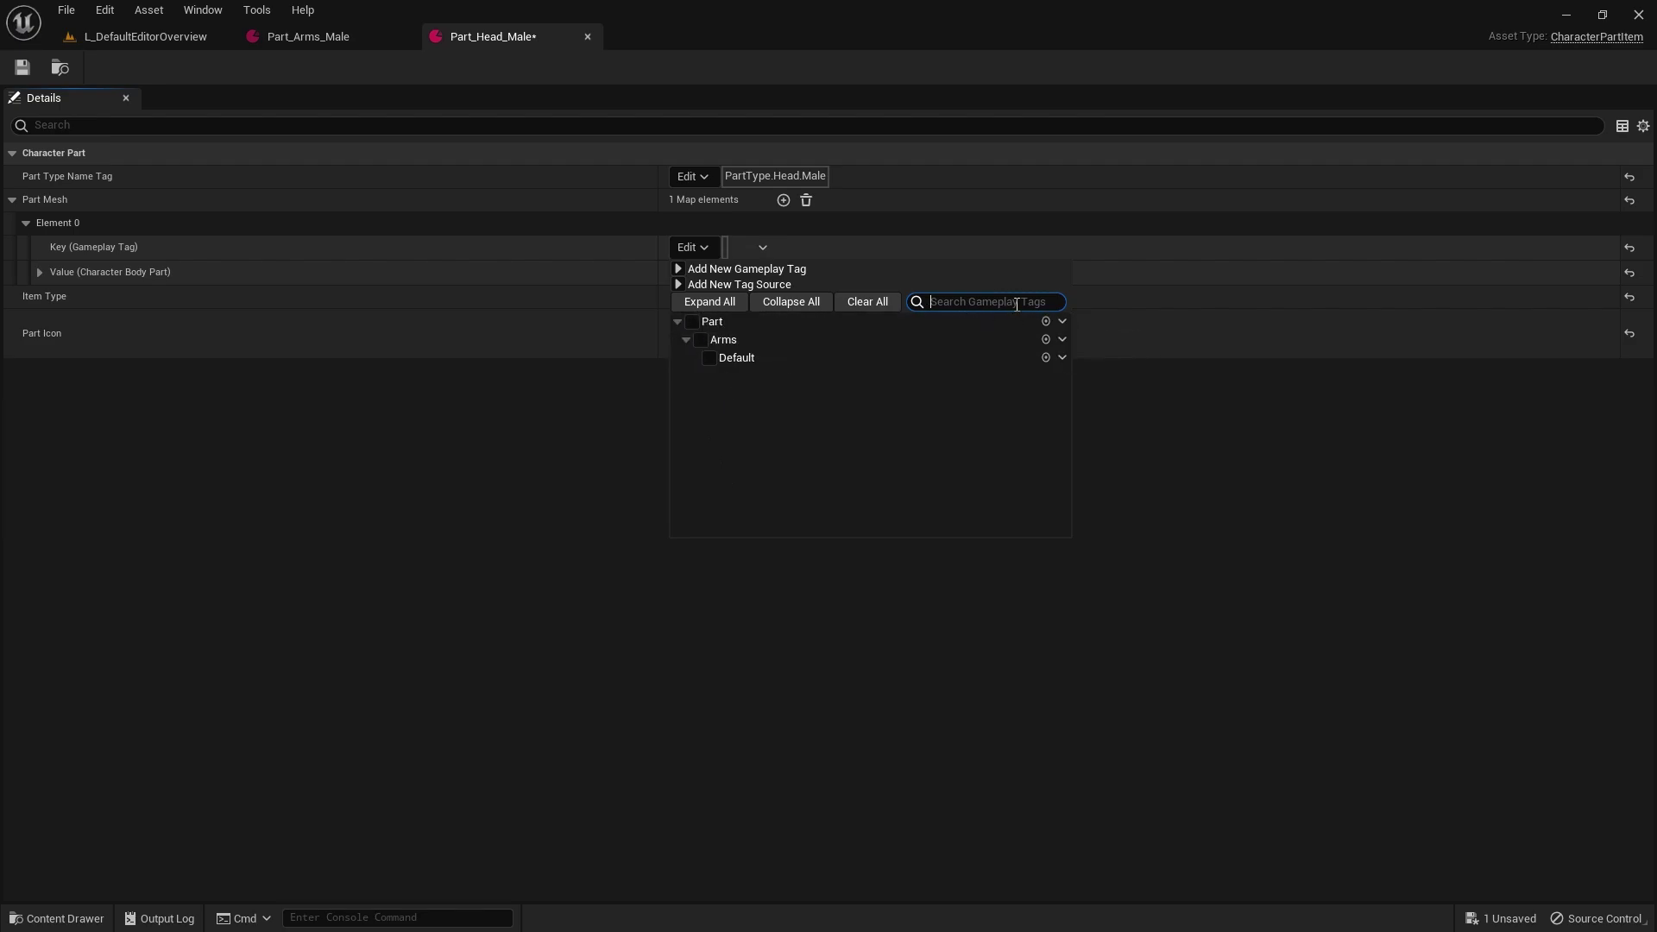
pyautogui.click(1042, 321)
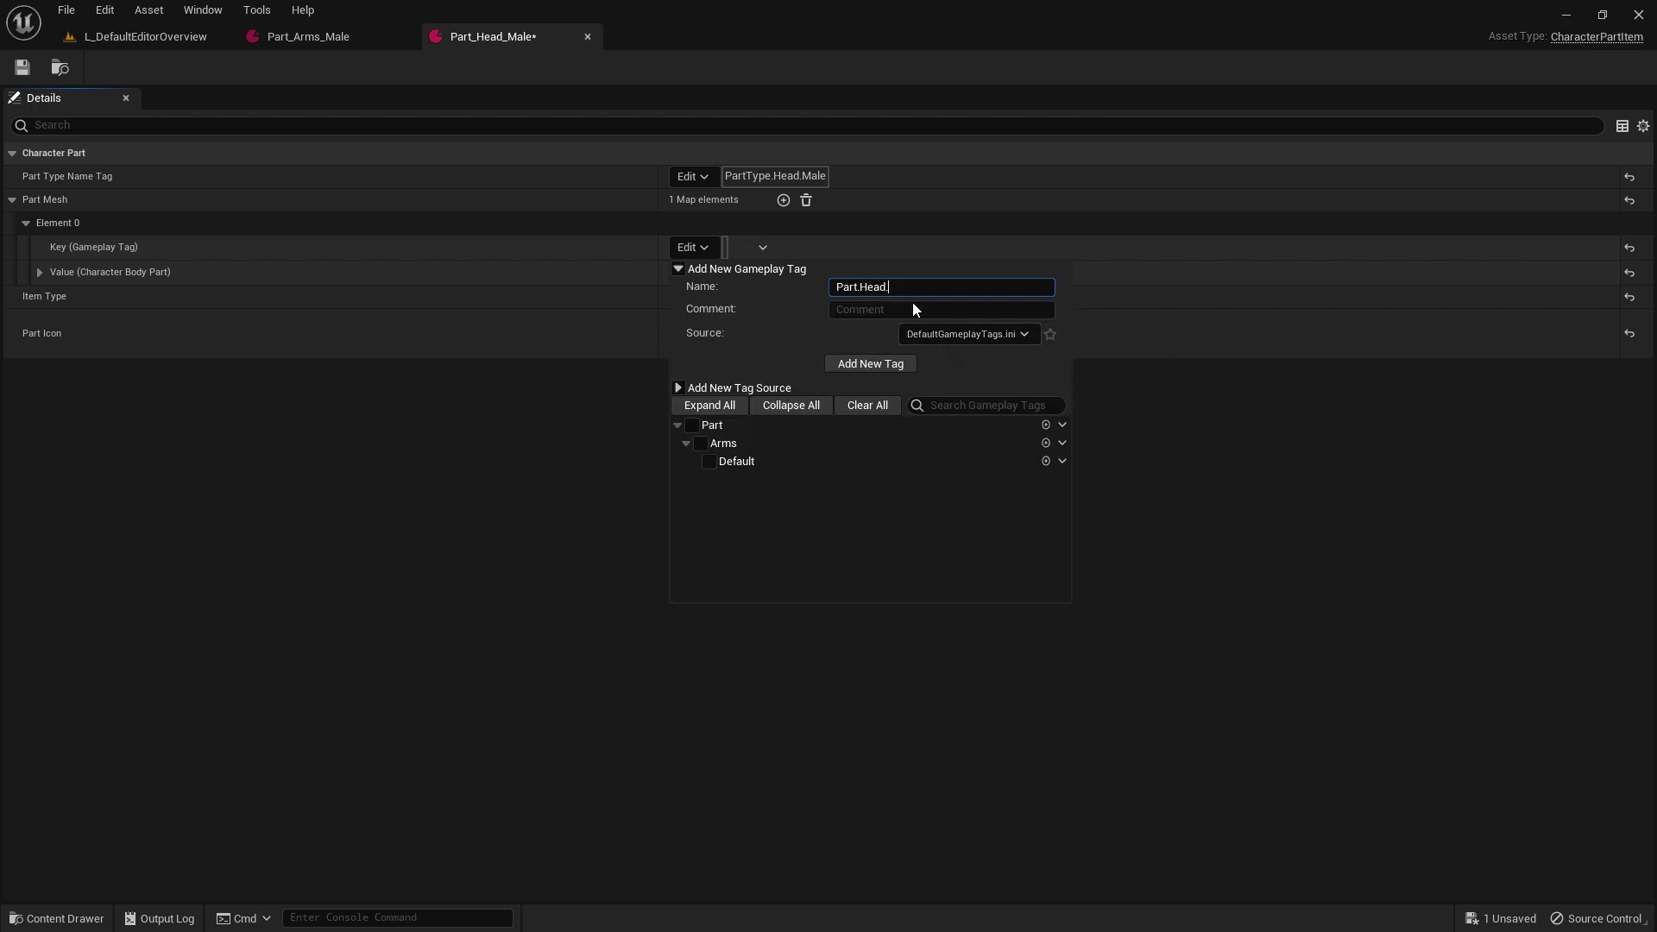
pyautogui.write('Head.Default')
pyautogui.press('Return')
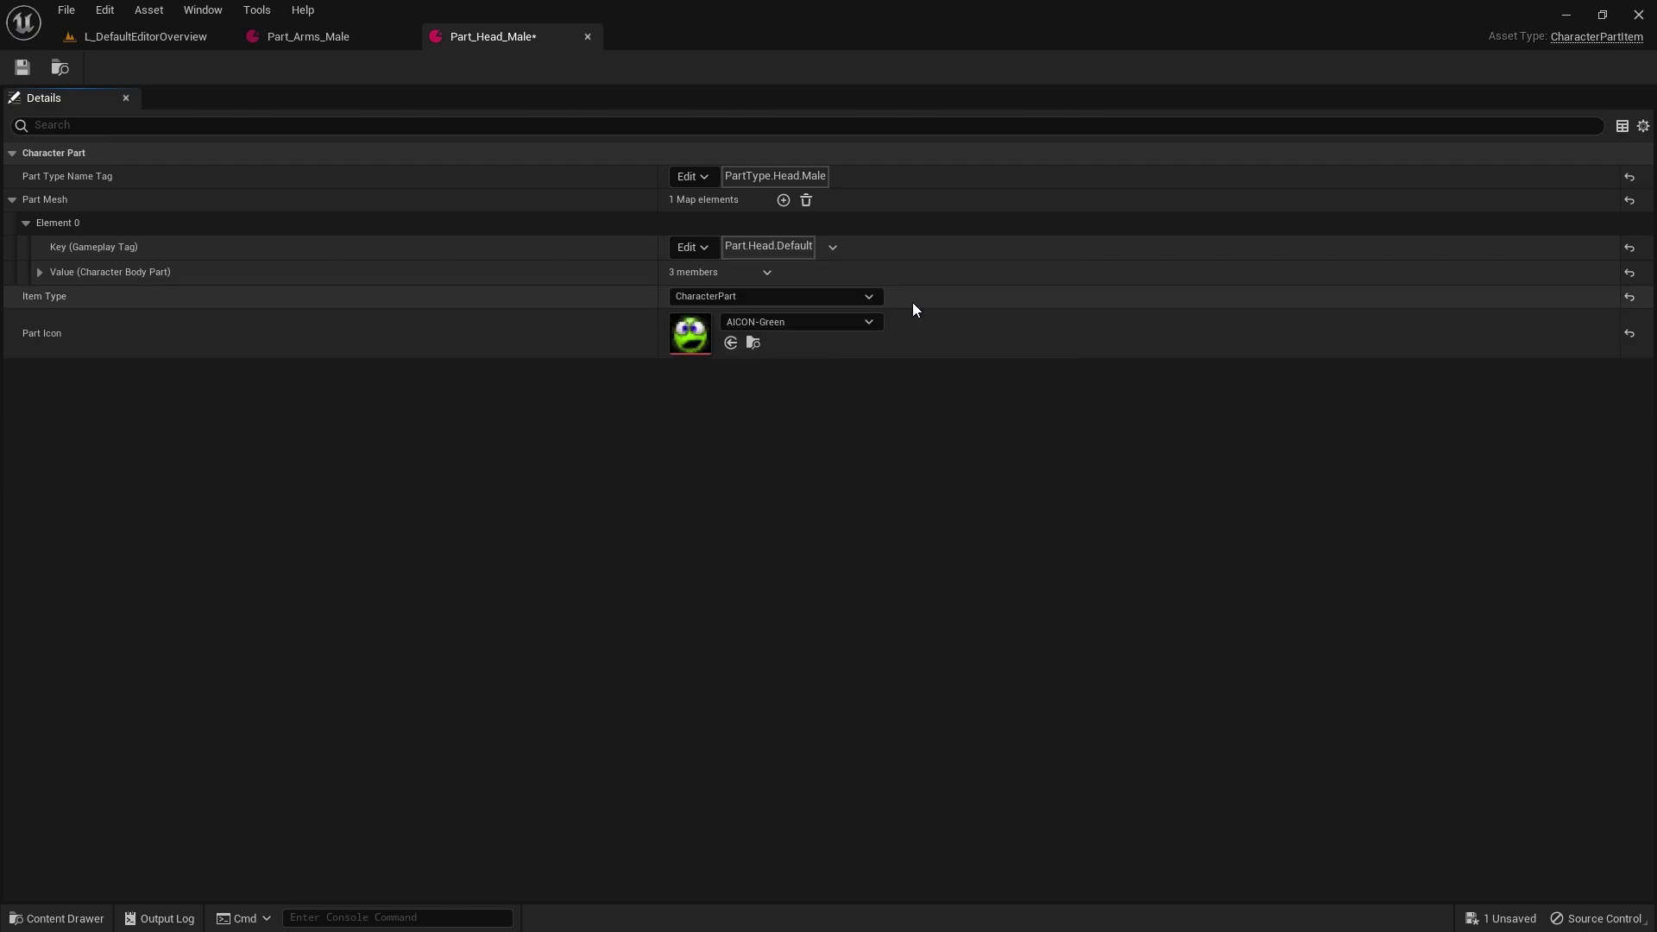
# Expand the value of Part_Head_Male's Part Mesh element and show the SCK_Casual01/Models folder in the content drawer.
pyautogui.click(40, 272)
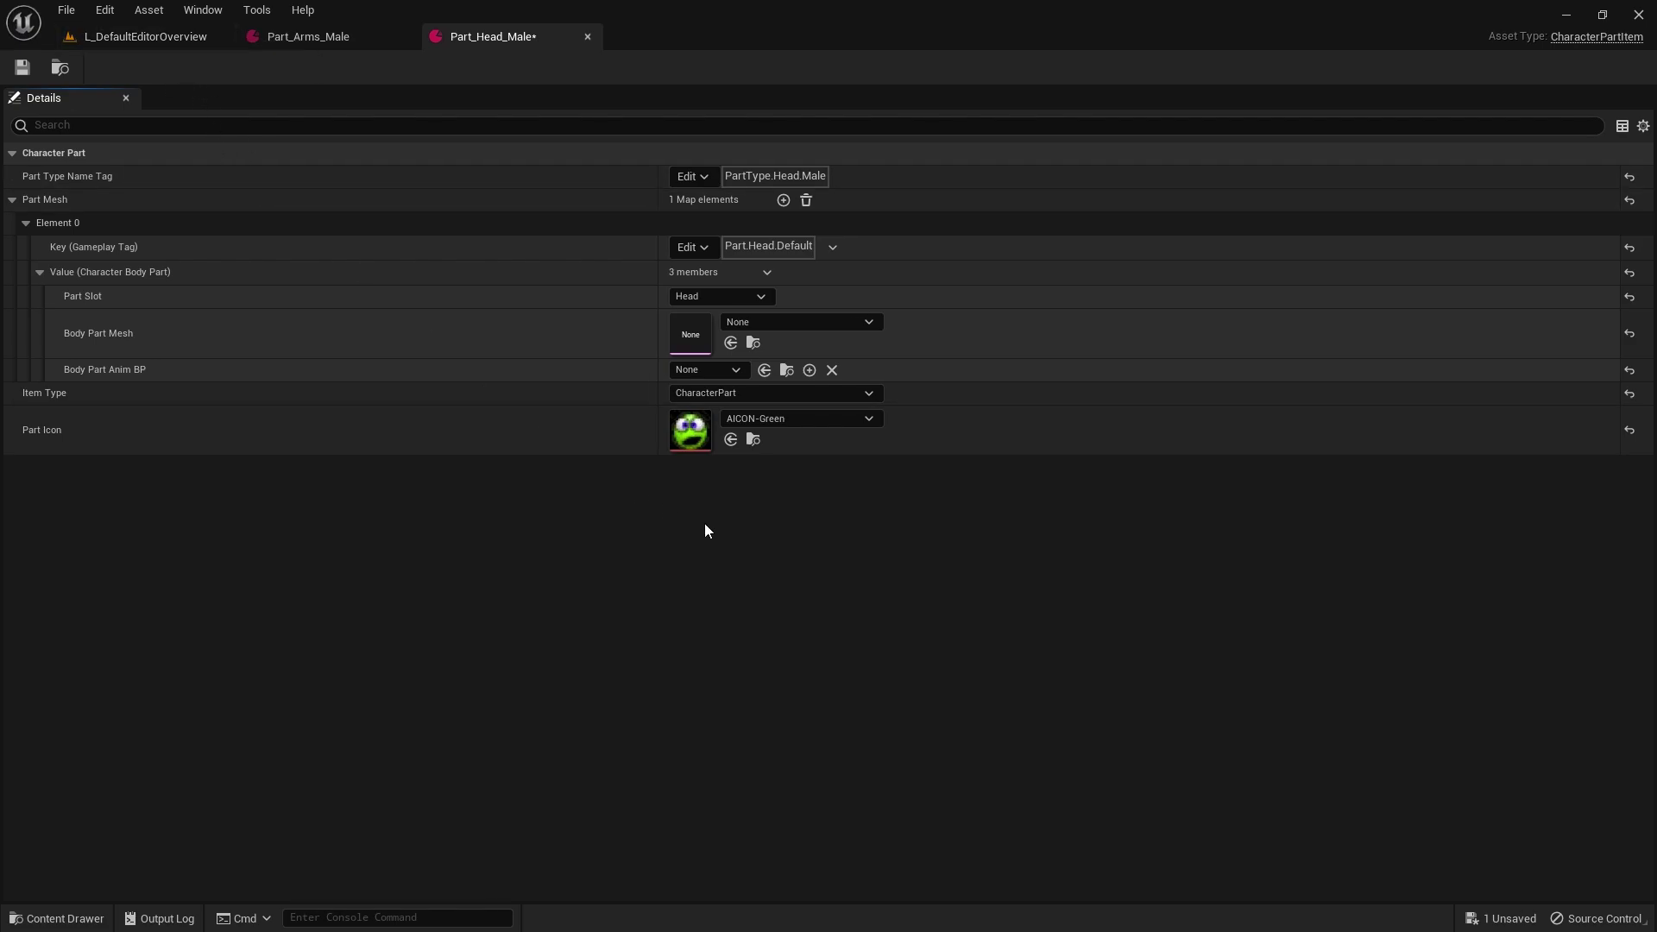
pyautogui.hotkey('ctrl', 'space')
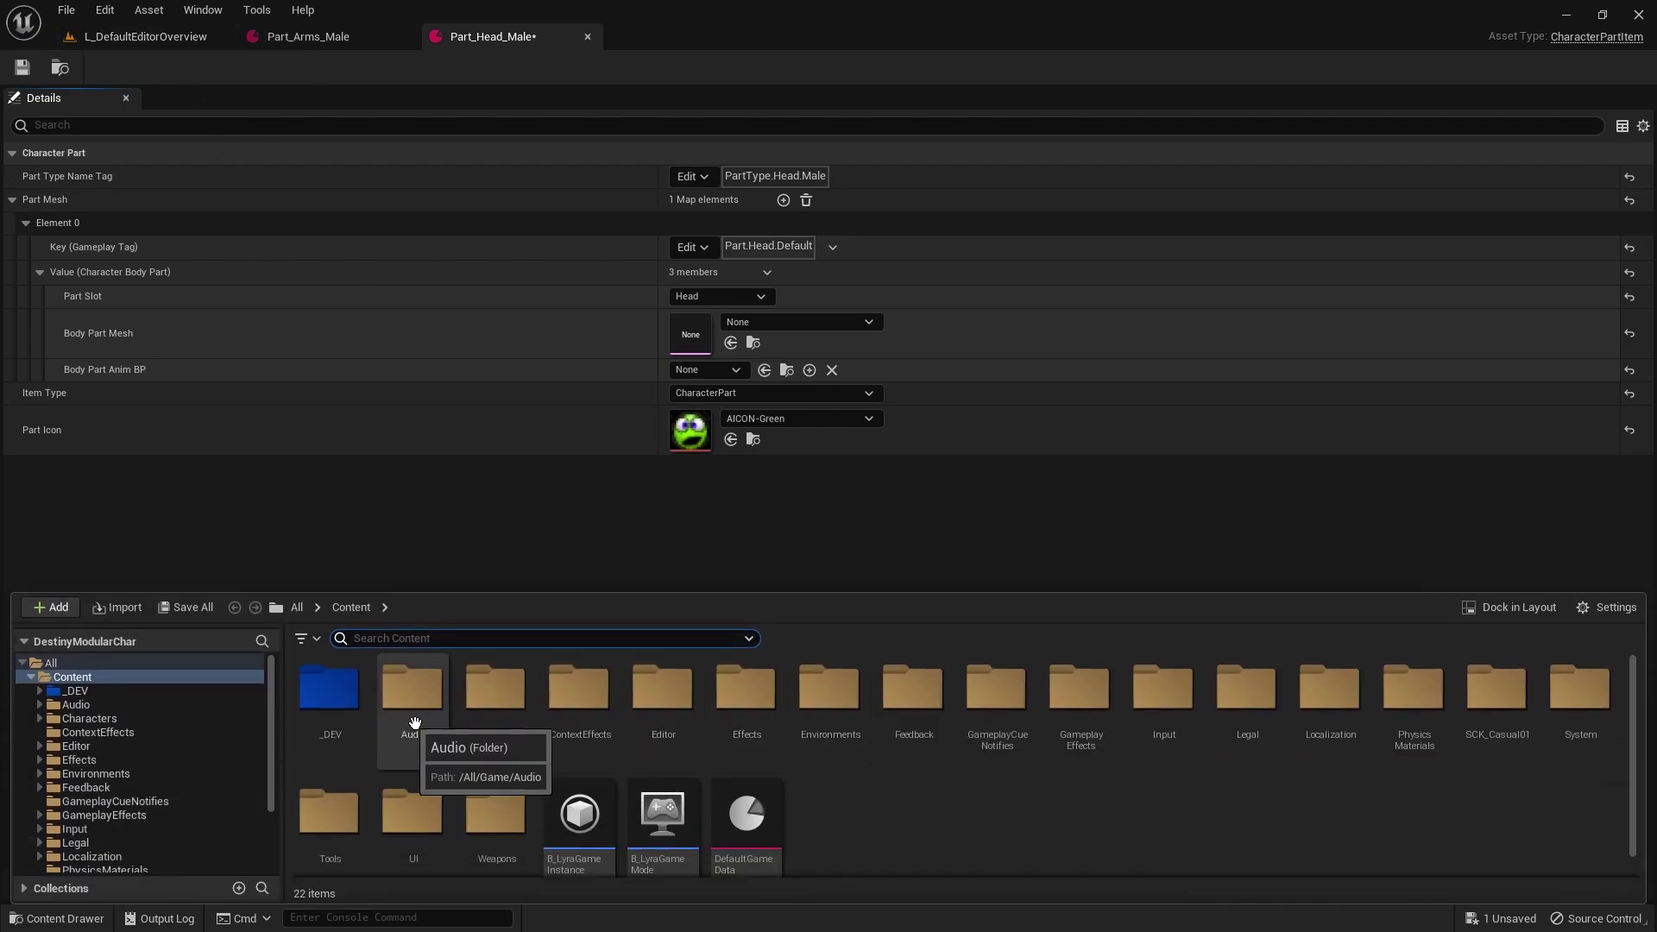
pyautogui.click(1497, 716)
pyautogui.doubleClick(1498, 716)
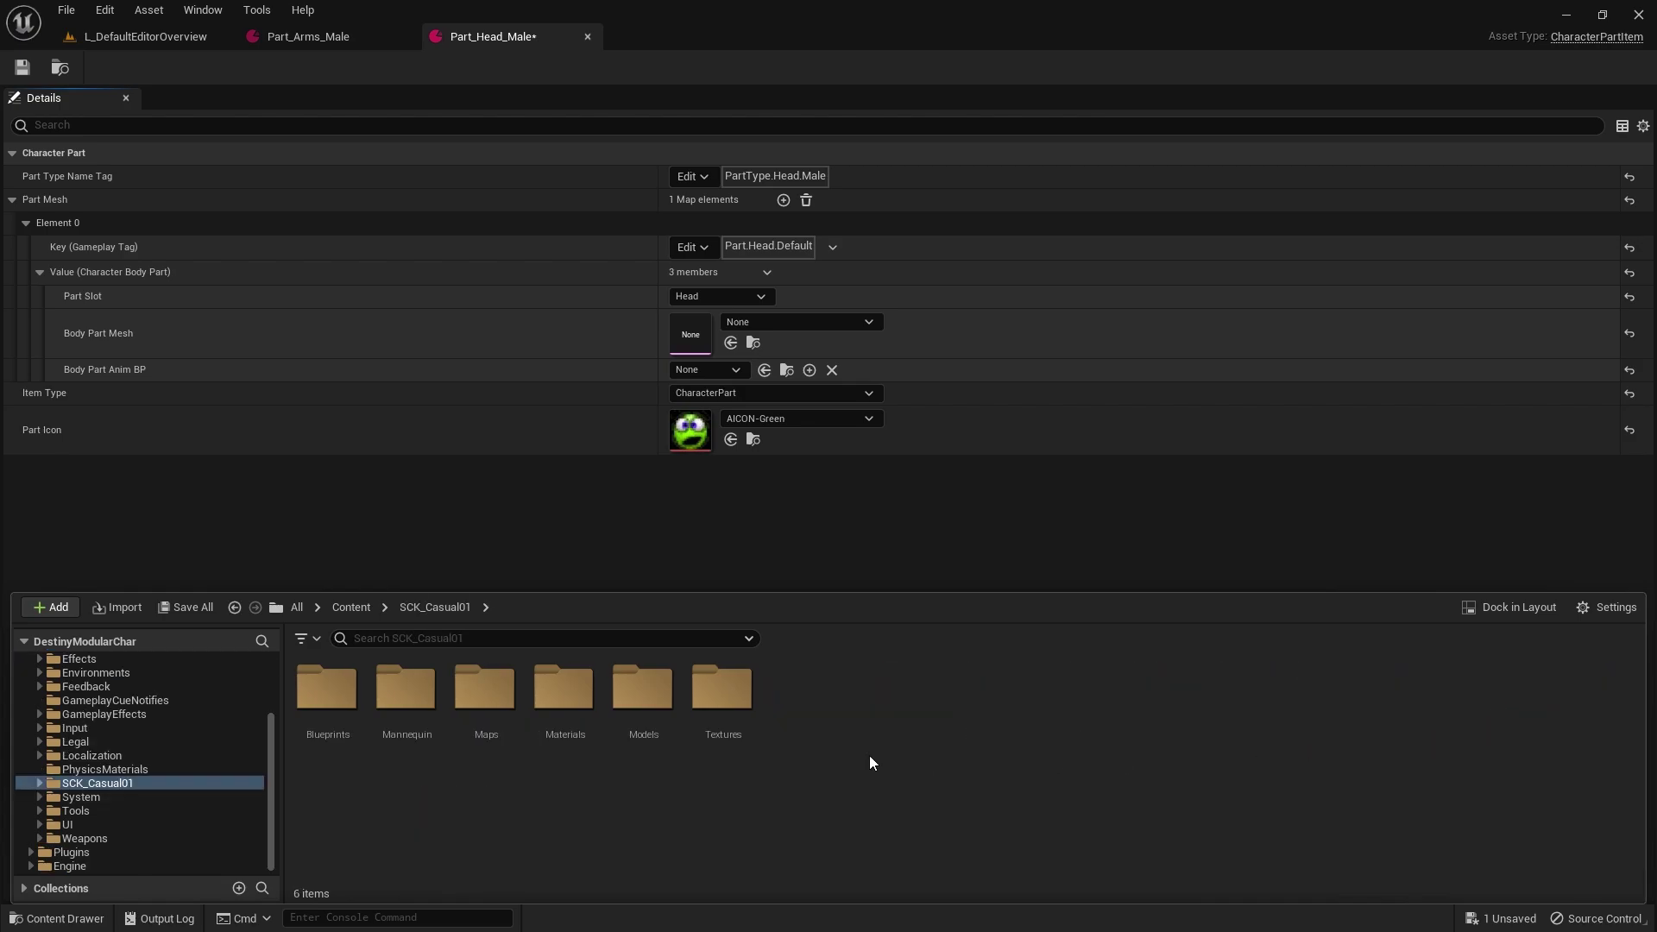
pyautogui.click(677, 710)
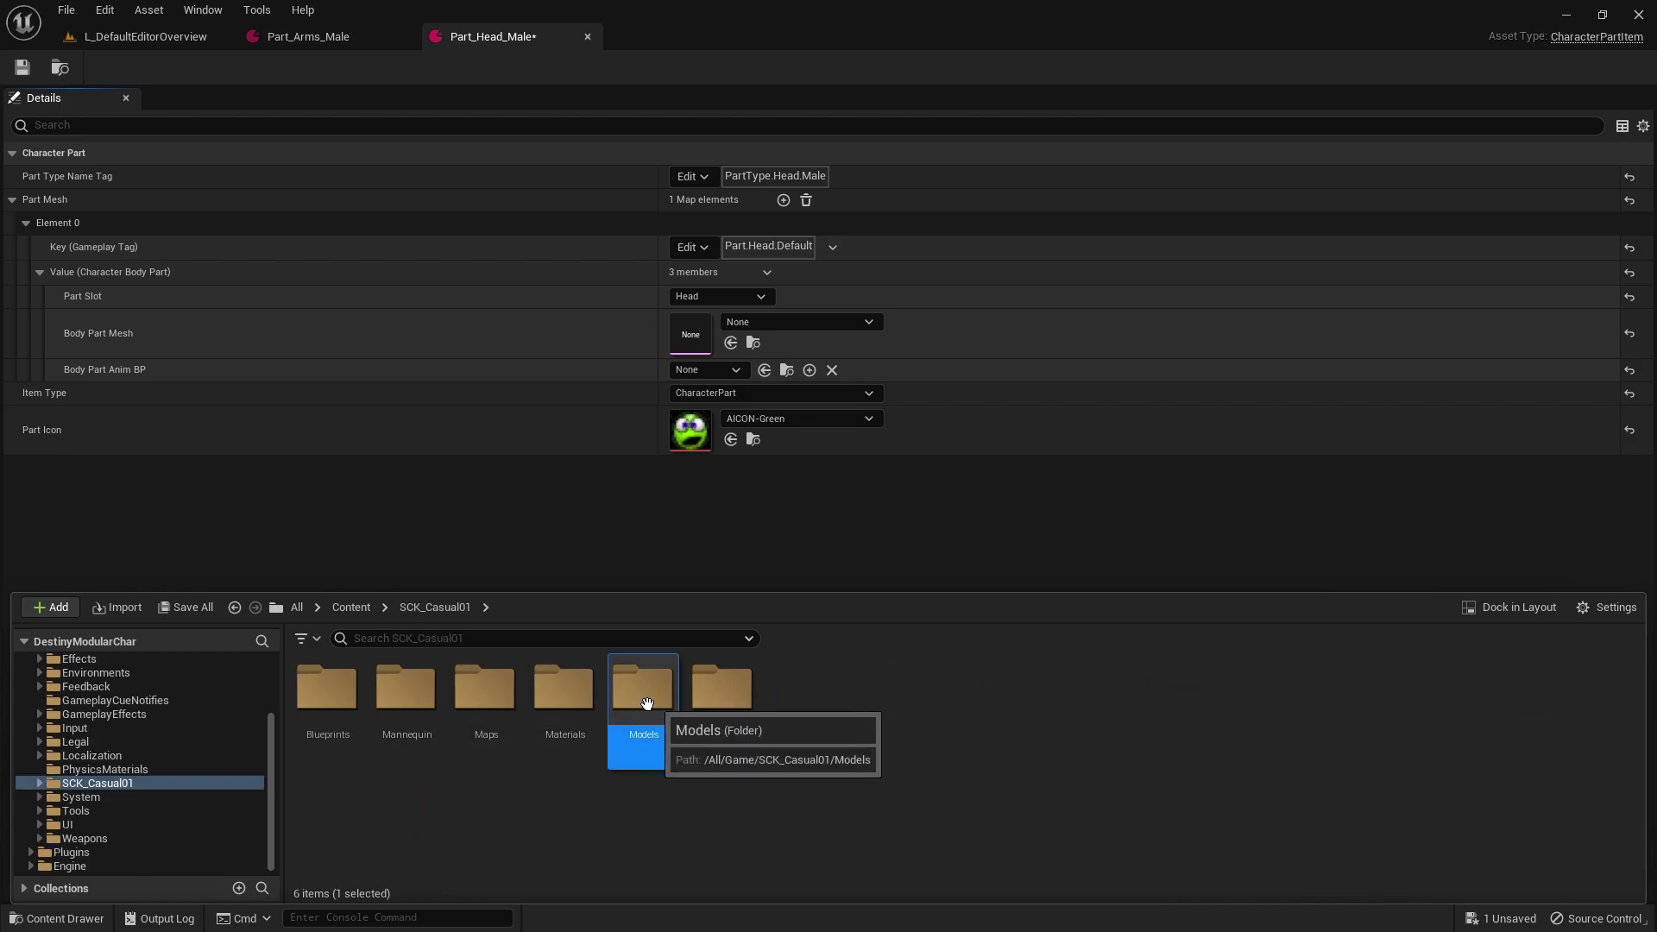
pyautogui.doubleClick(677, 710)
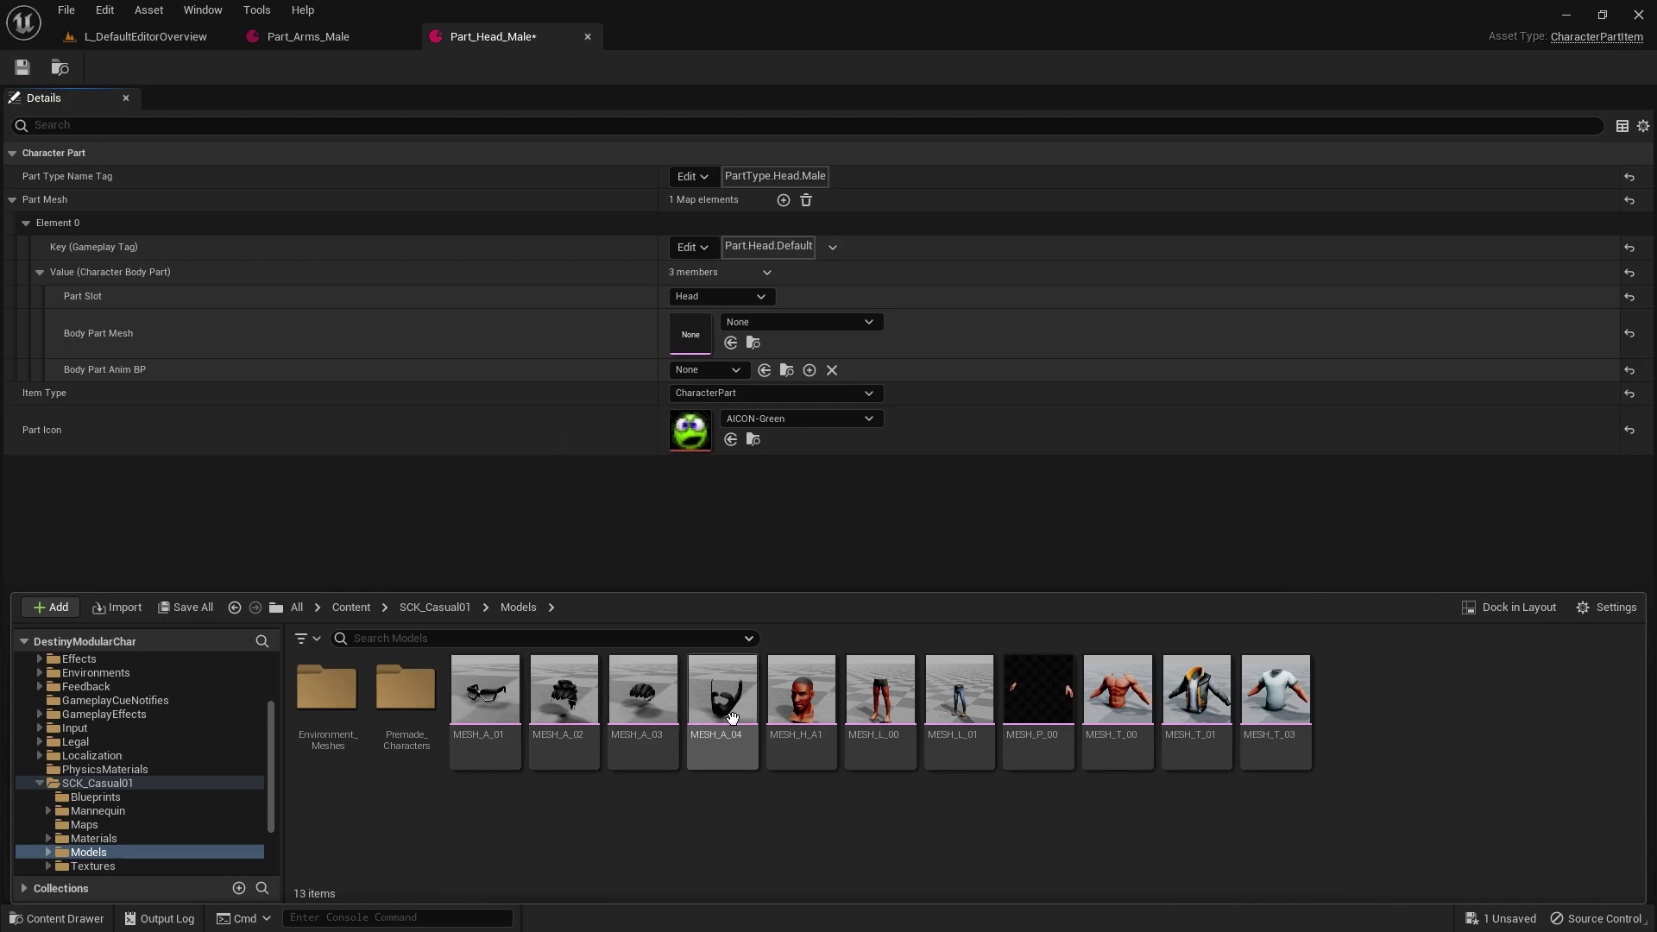
# Assign MESH_H_A1 from the Models folder as the Body Part Mesh of Part_Head_Male's element and save the asset.
pyautogui.moveTo(802, 709)
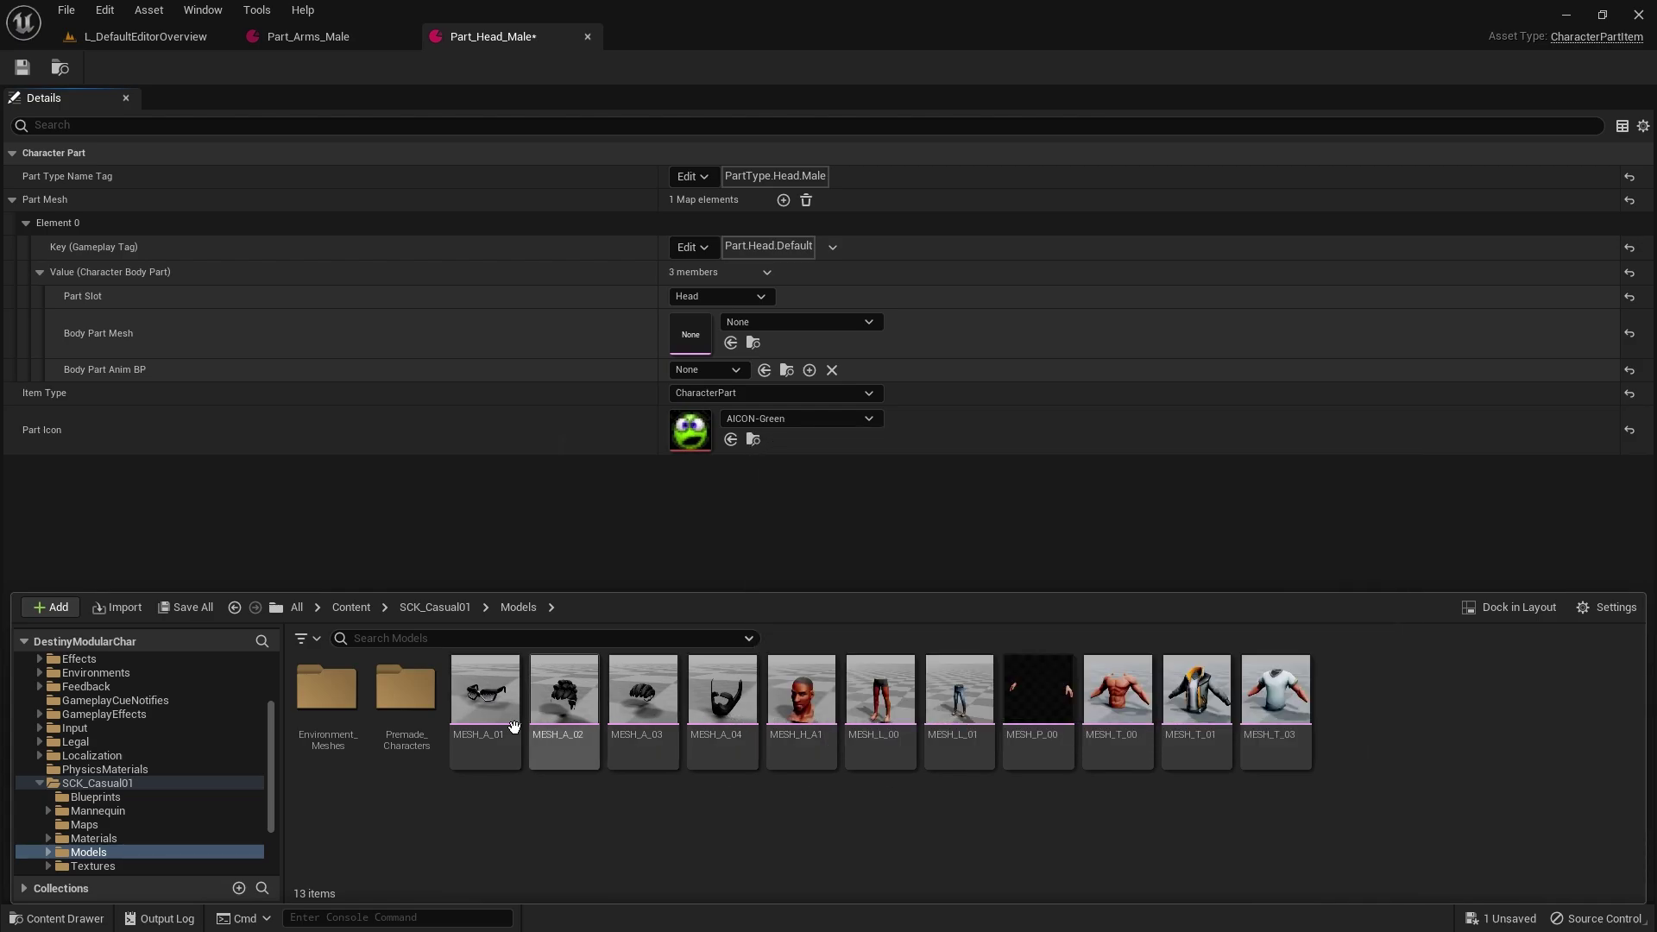
pyautogui.doubleClick(402, 712)
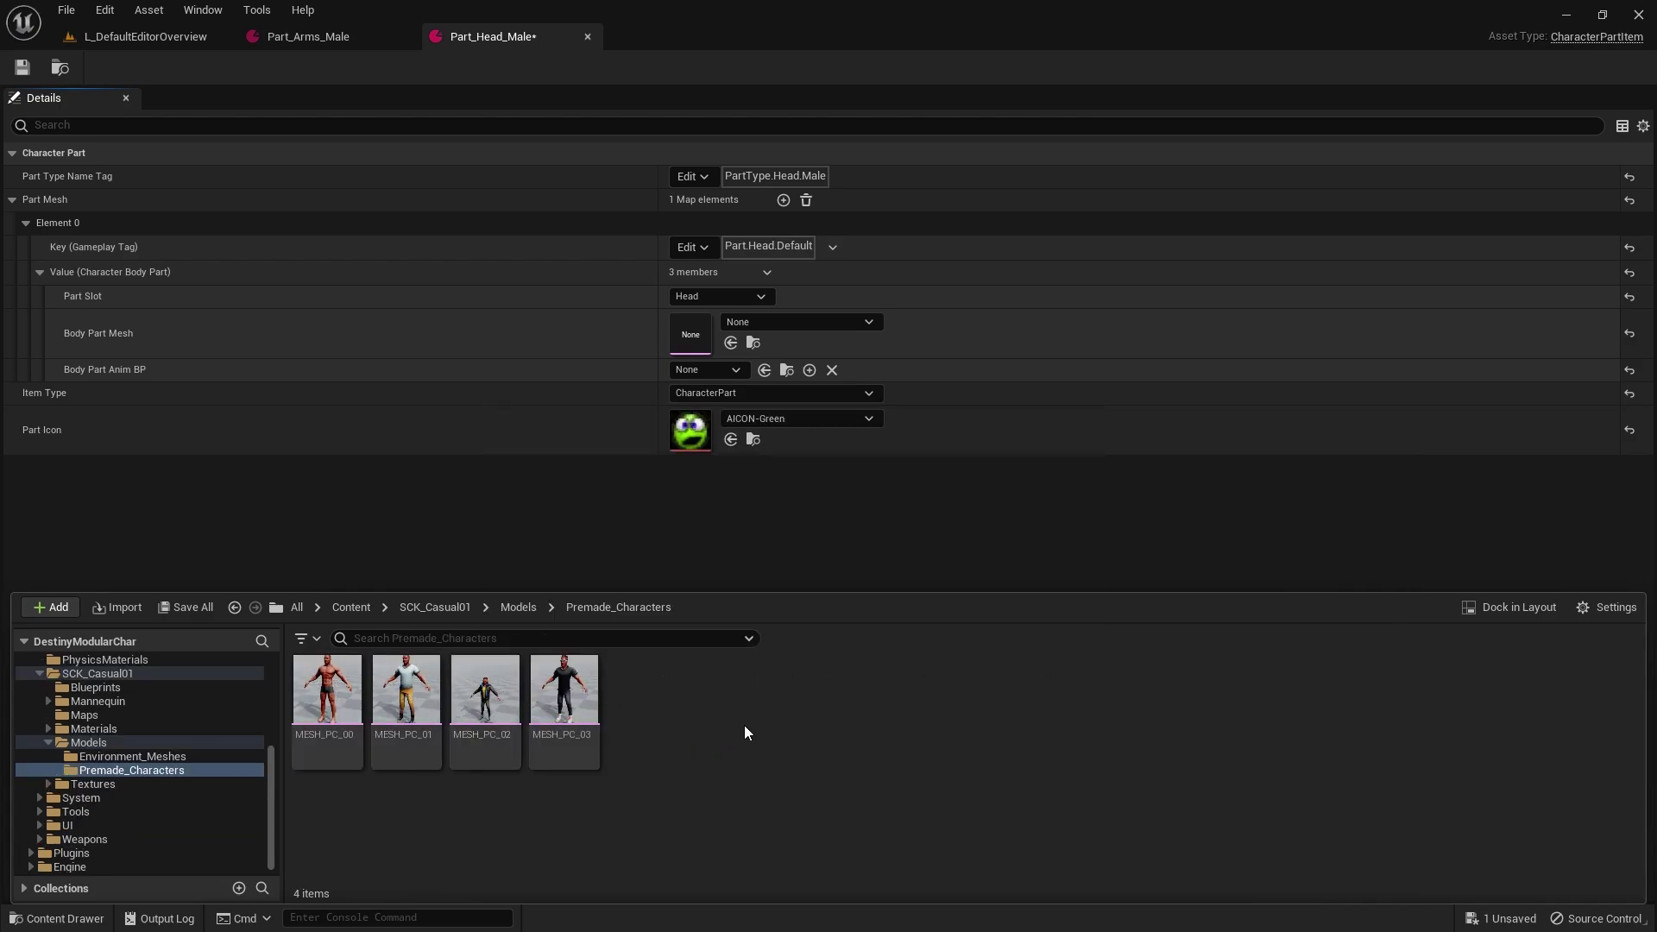
pyautogui.hotkey('alt', 'Left')
pyautogui.click(801, 710)
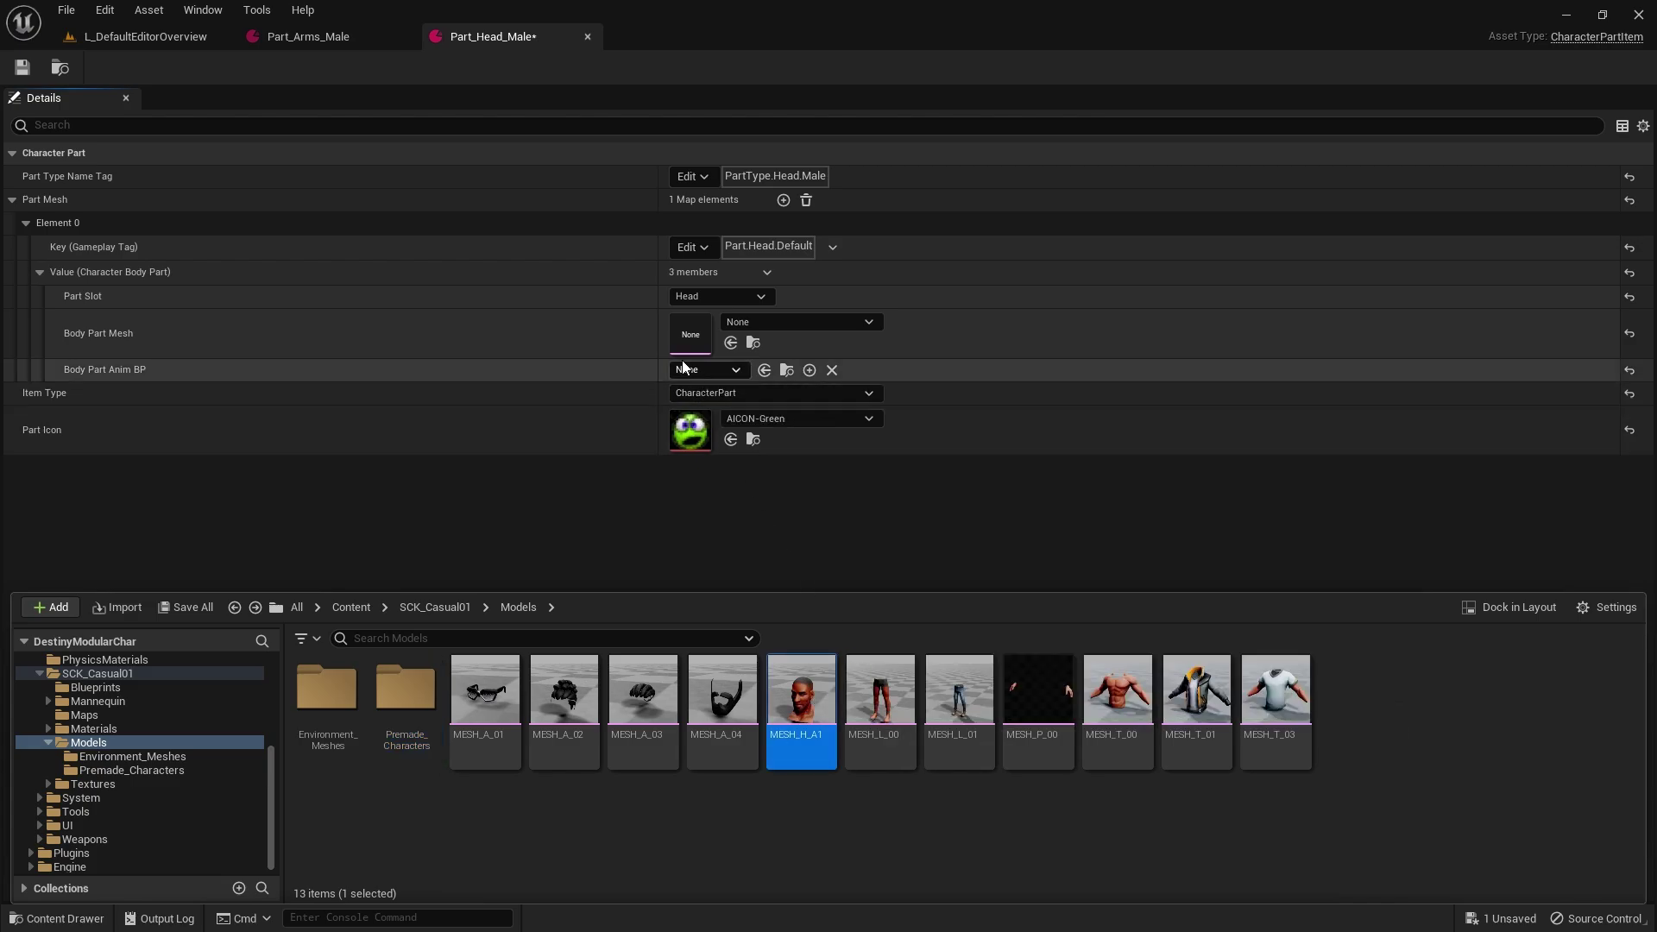
pyautogui.click(731, 343)
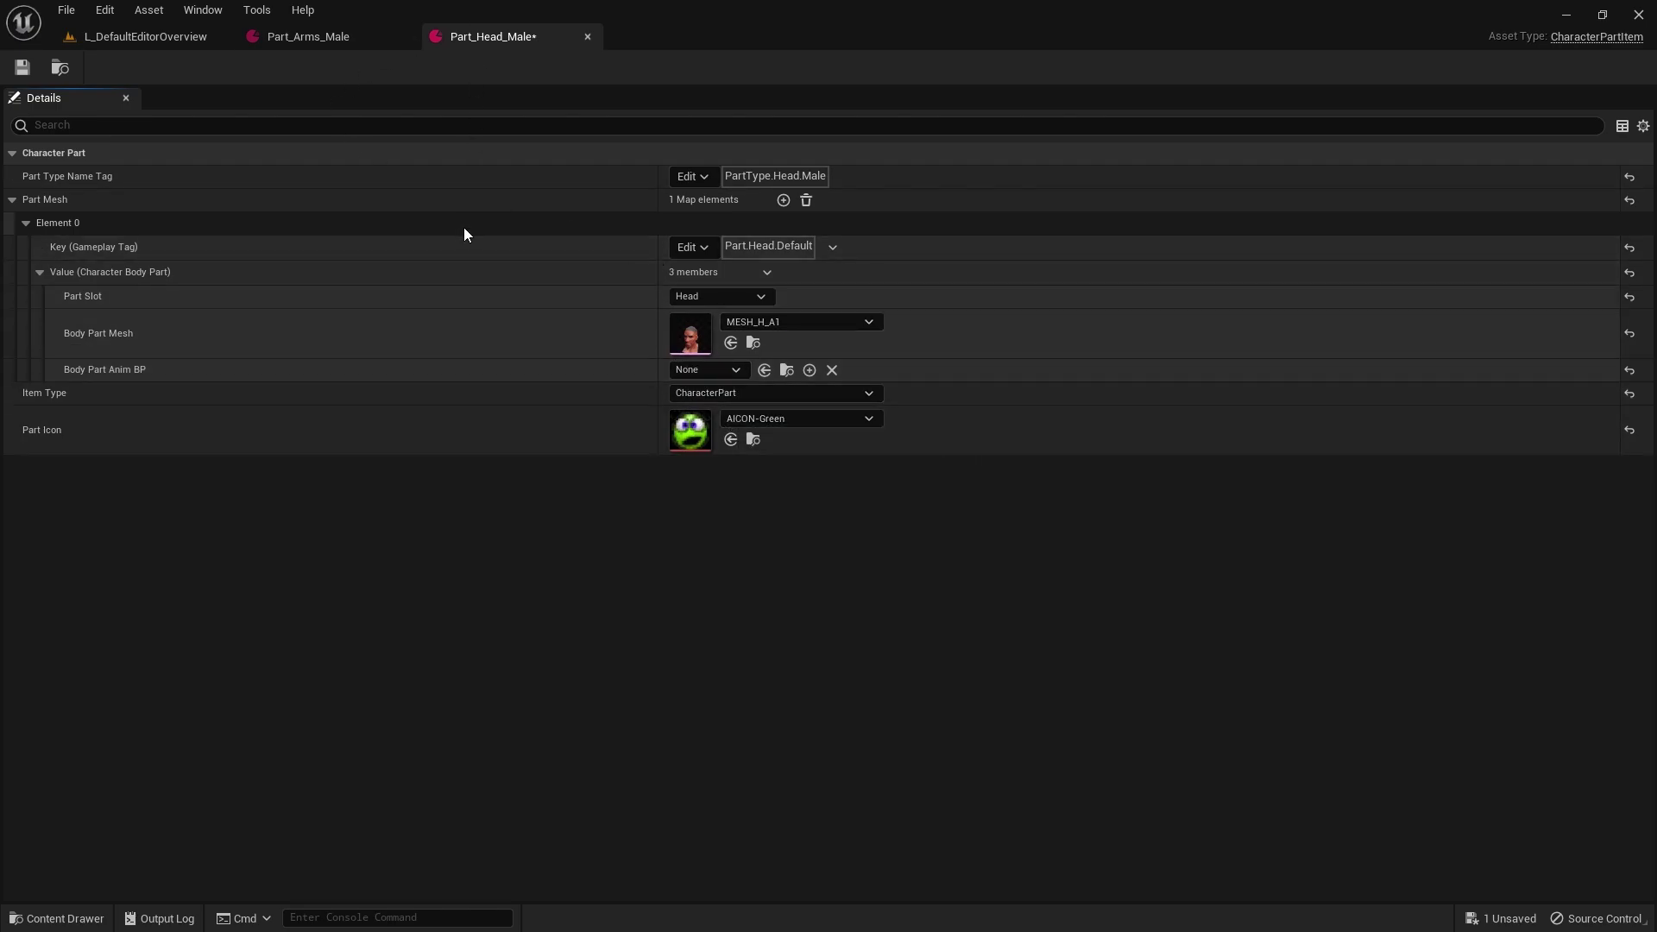
pyautogui.hotkey('ctrl', 's')
# Open Part_Legs_Male from the _DEV/Parts/Male folder and add an element to its Part Mesh map.
pyautogui.click(148, 35)
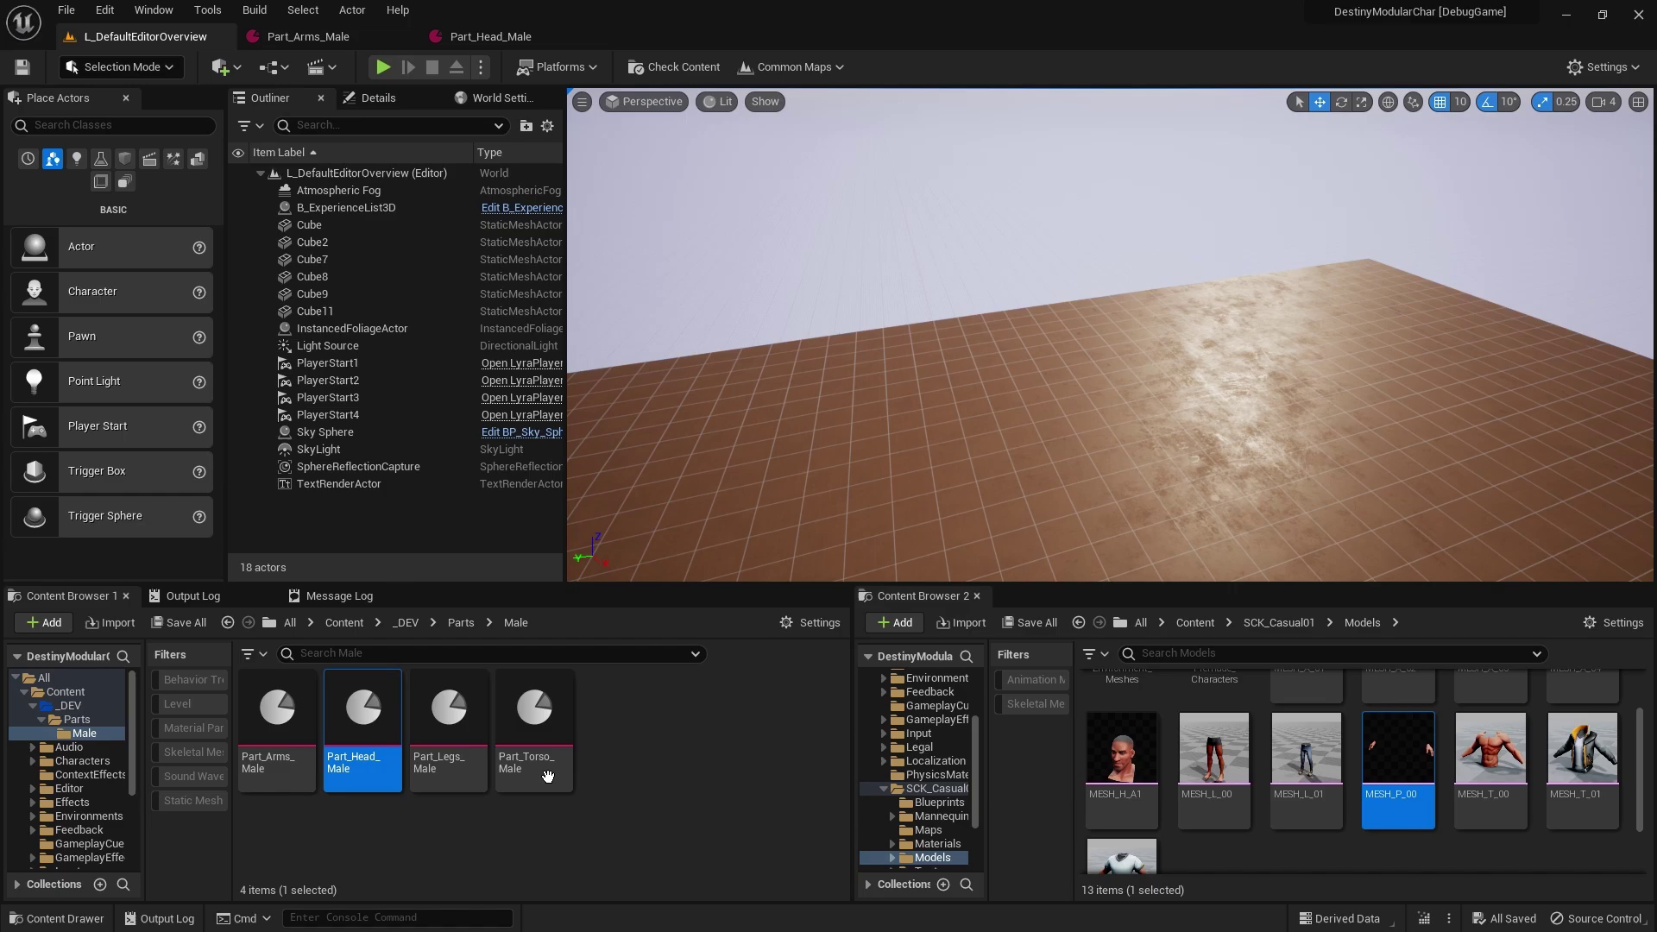
pyautogui.doubleClick(458, 718)
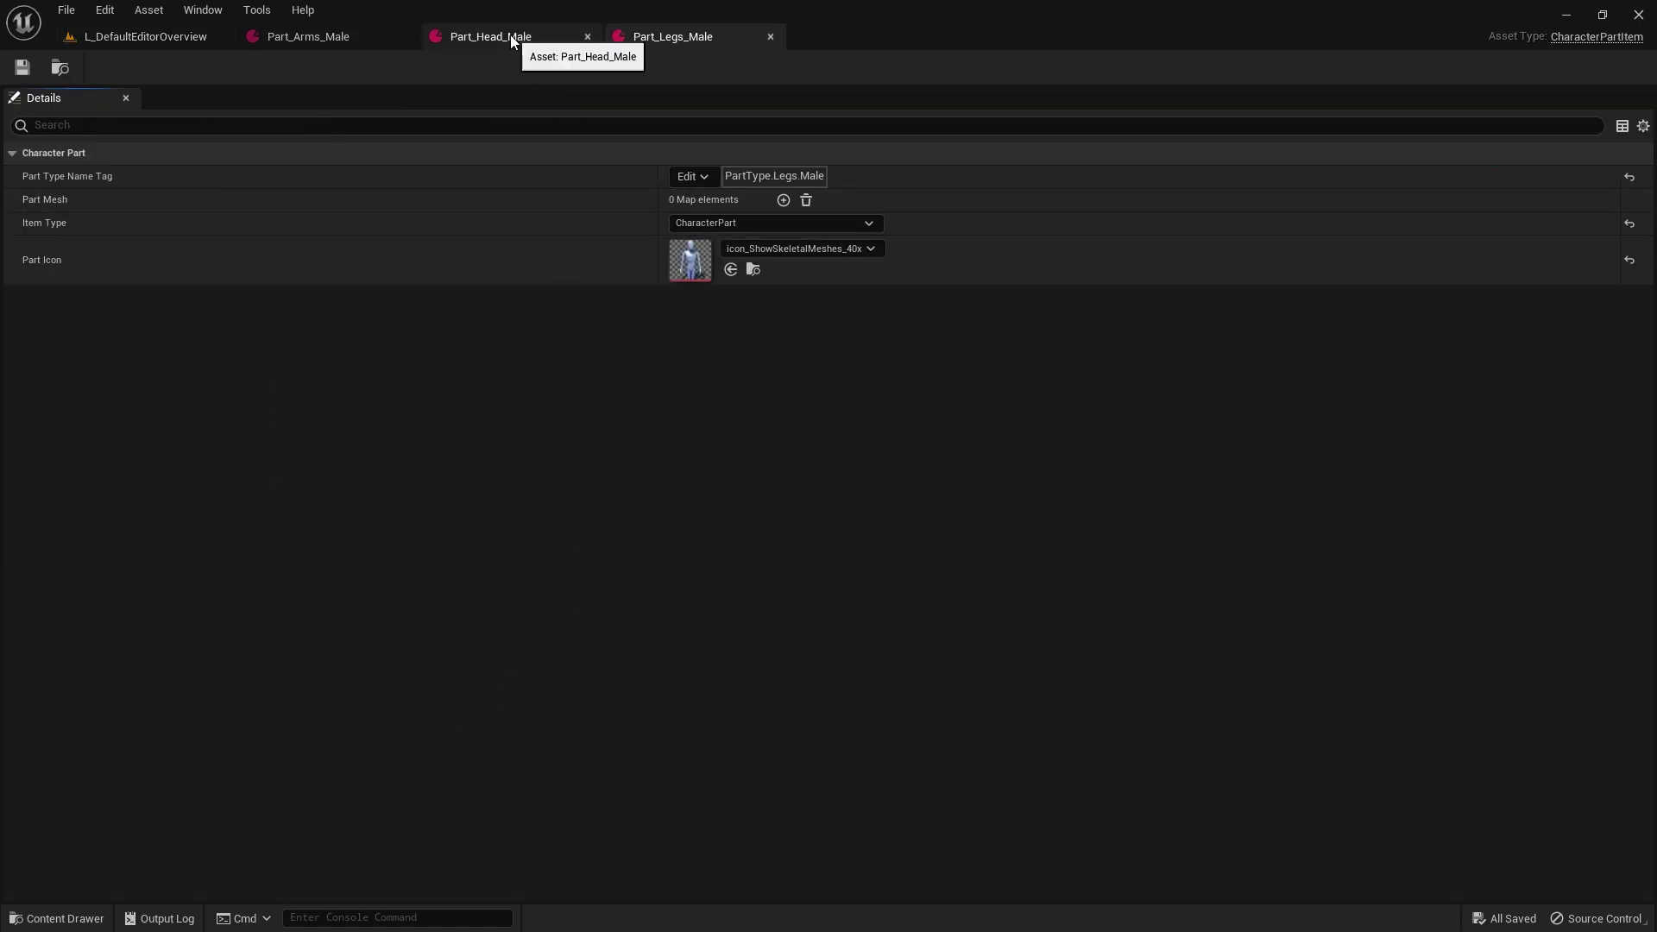
pyautogui.click(784, 200)
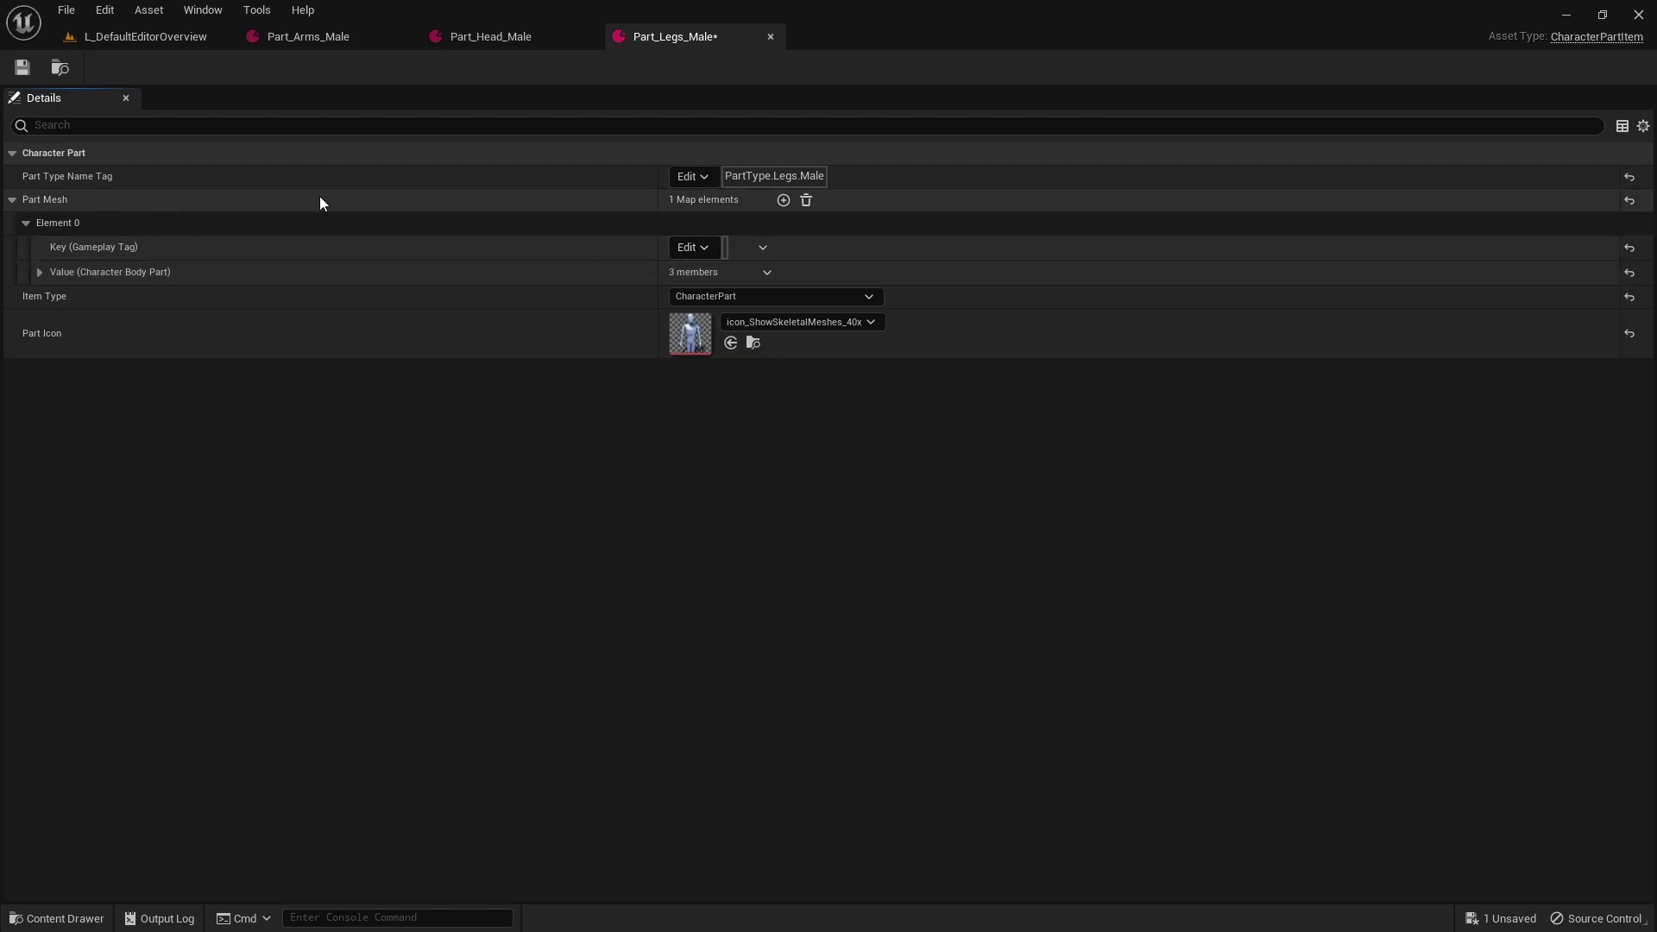
# Create the gameplay tag Part.Legs.Default and use it as the key of Part_Legs_Male's new Part Mesh element.
pyautogui.click(696, 250)
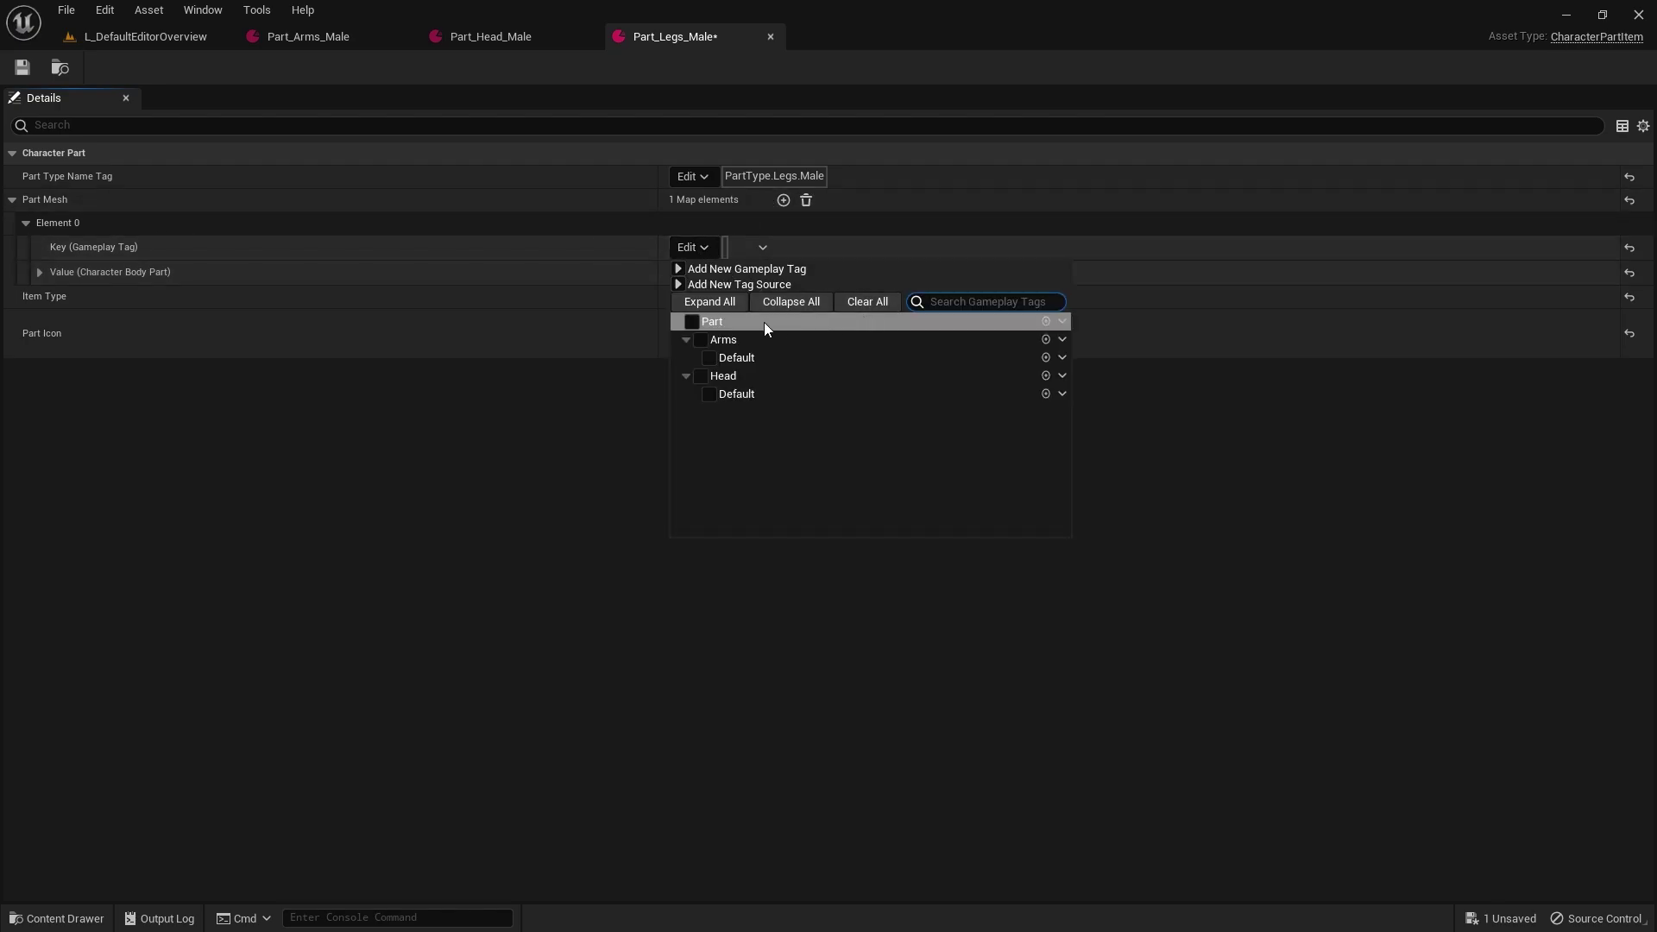
pyautogui.click(1042, 322)
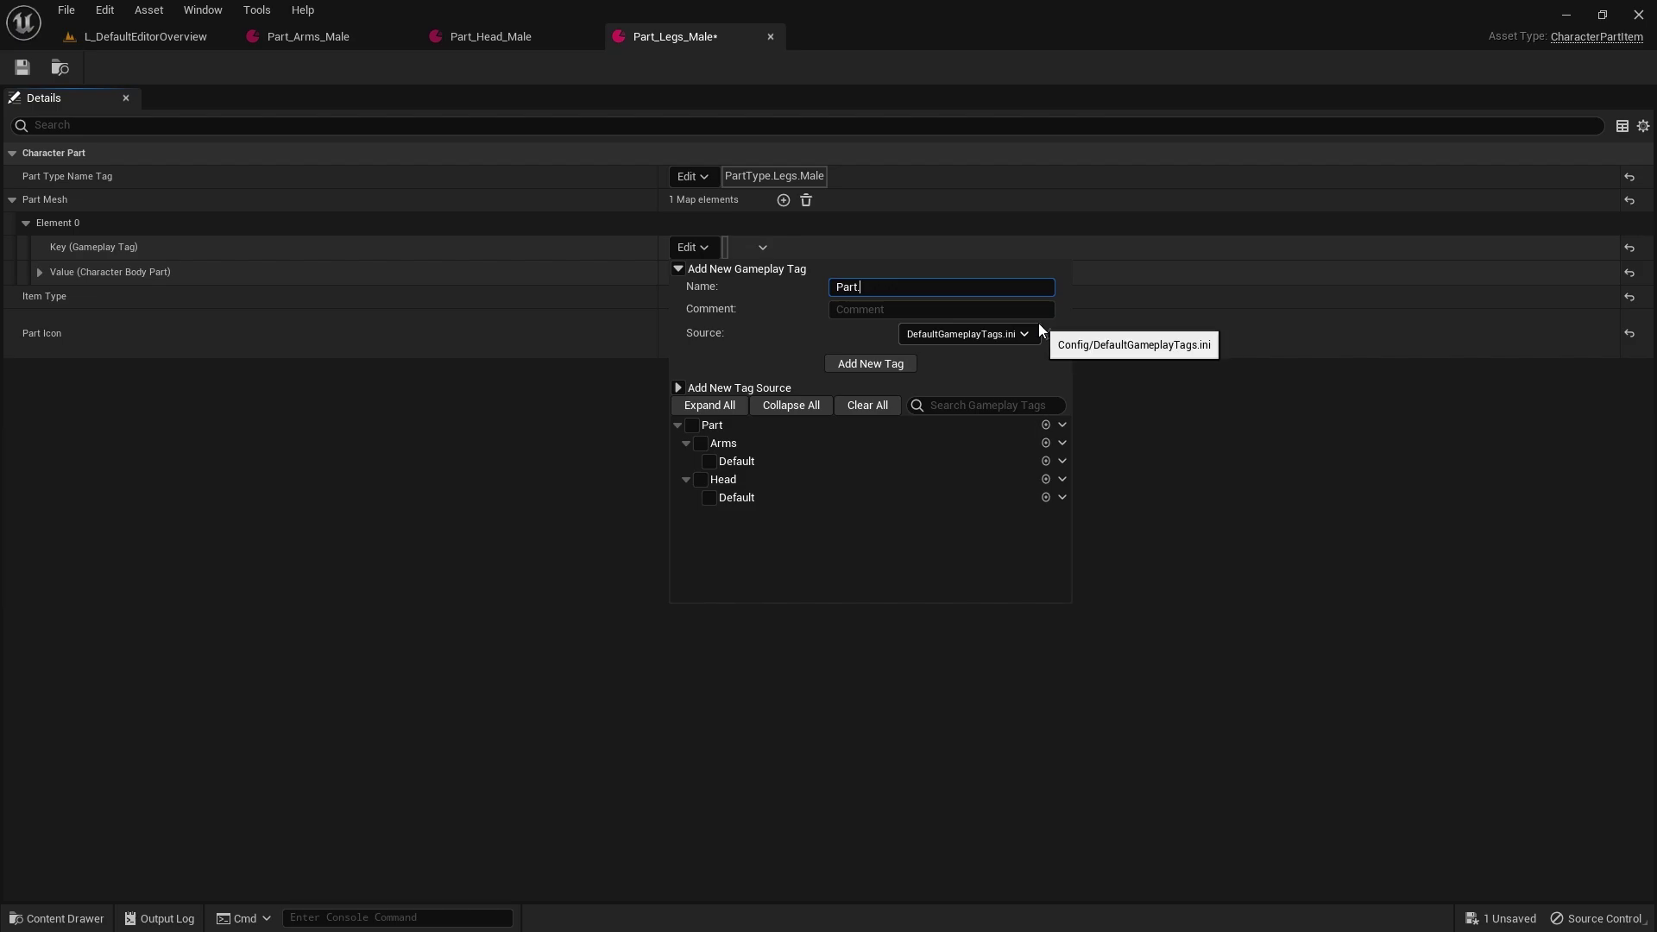
pyautogui.write('Legs.Default')
pyautogui.press('Return')
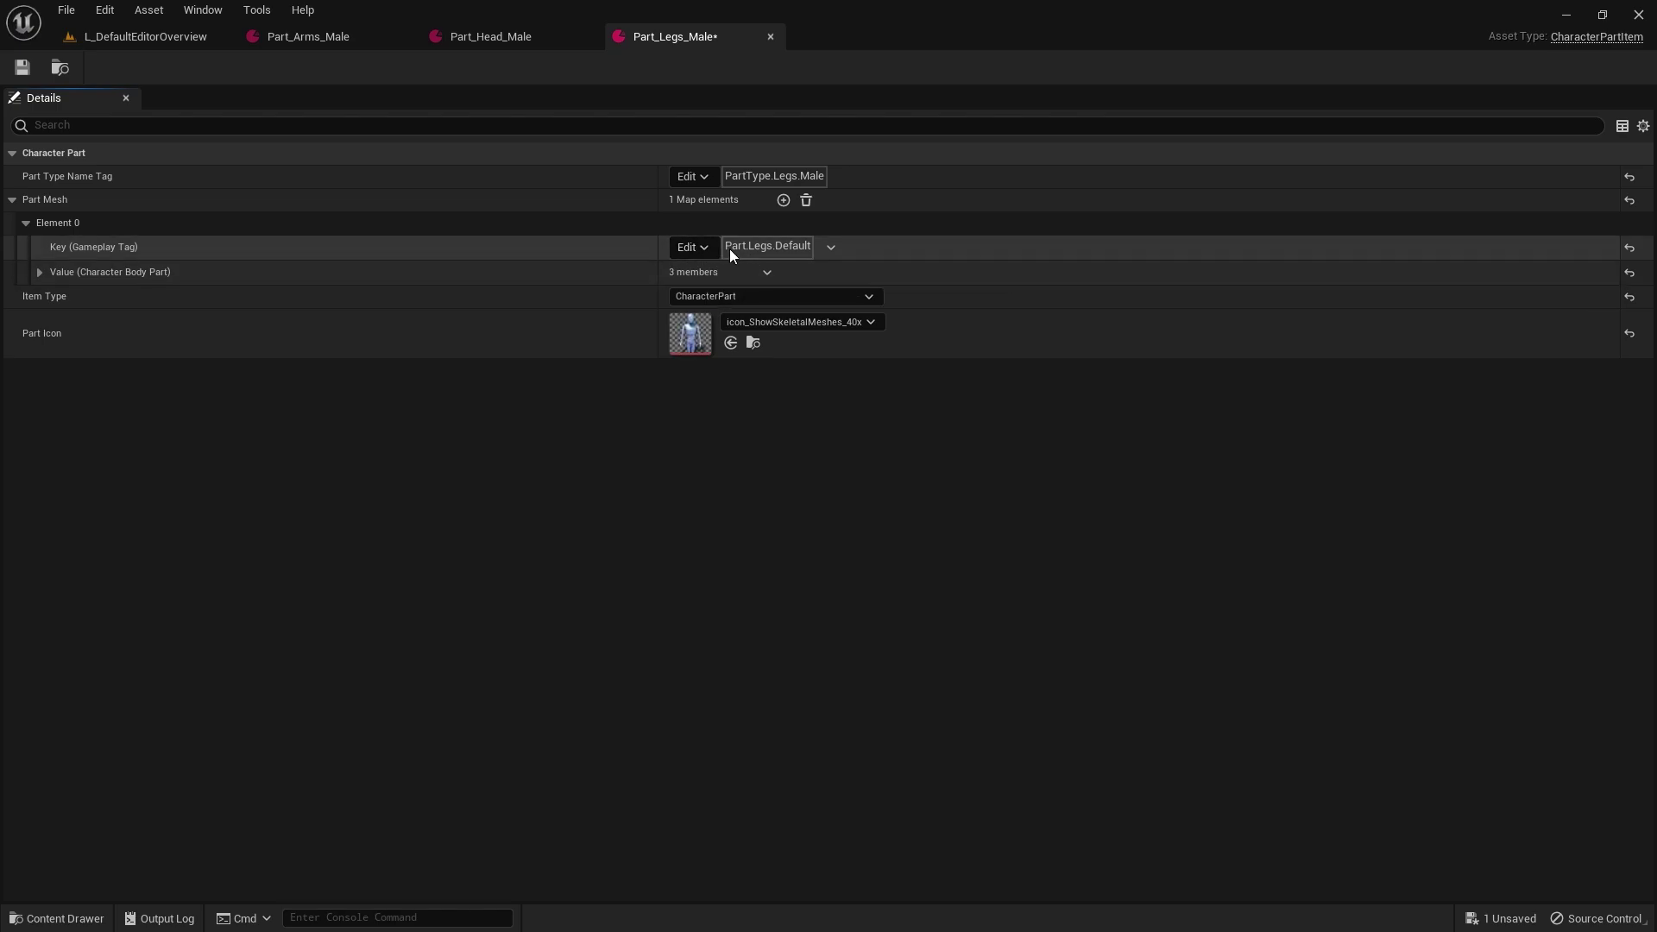
# Examine the available leg and torso meshes in the SCK_Casual01/Models folder.
pyautogui.moveTo(706, 271)
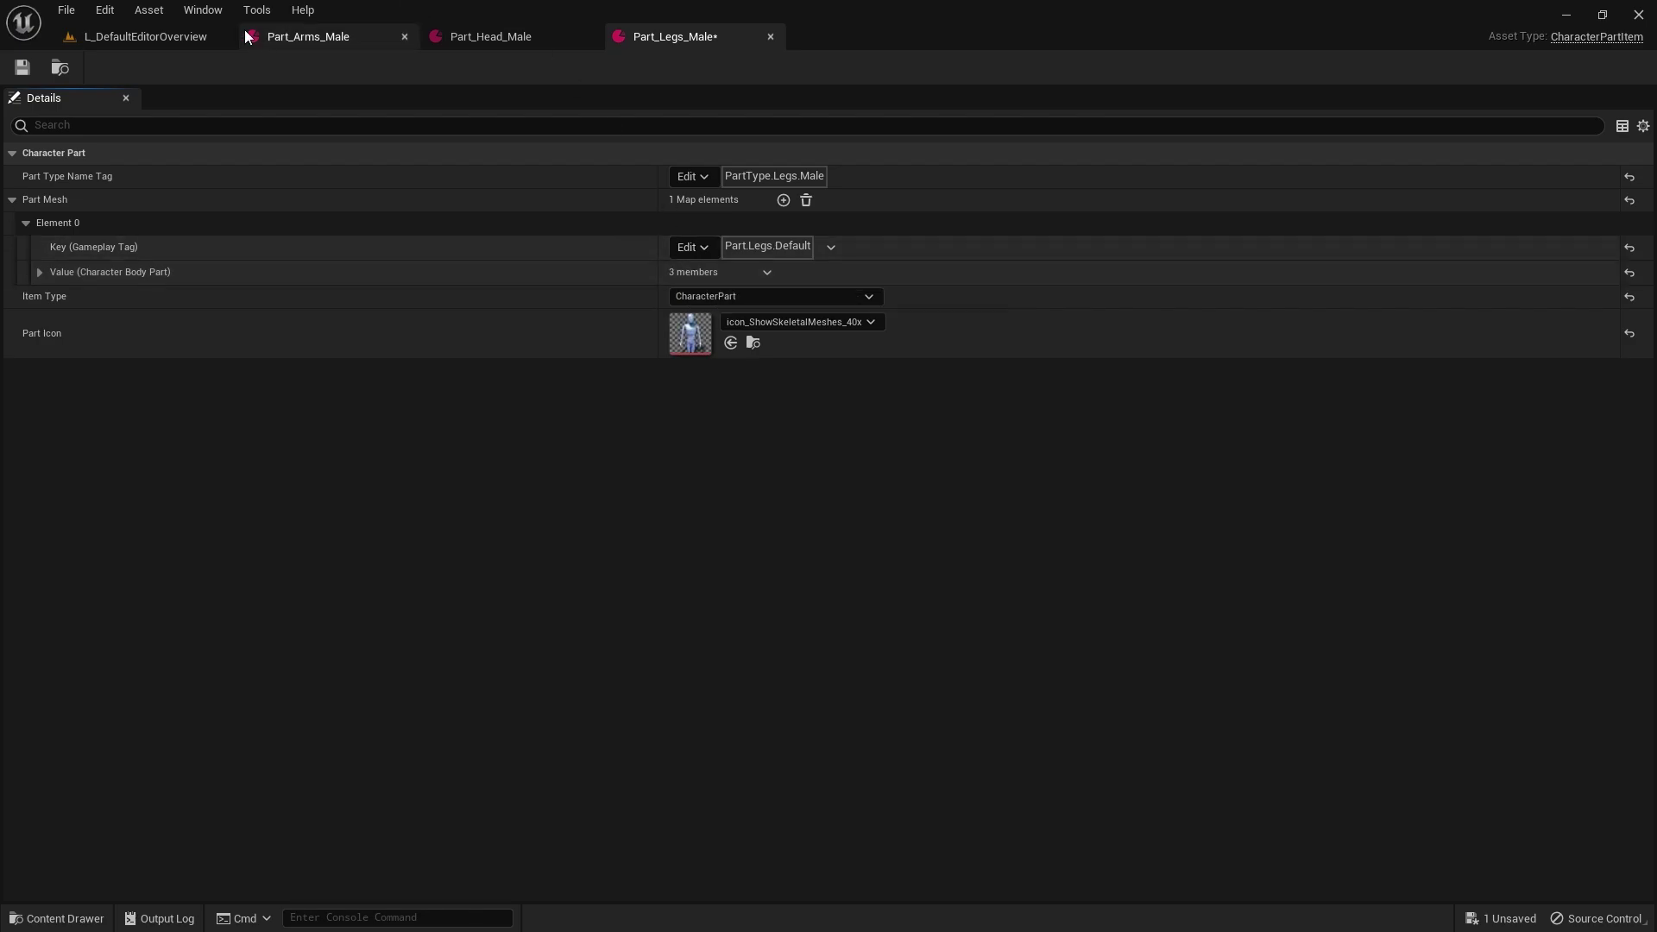
pyautogui.hotkey('ctrl', 'space')
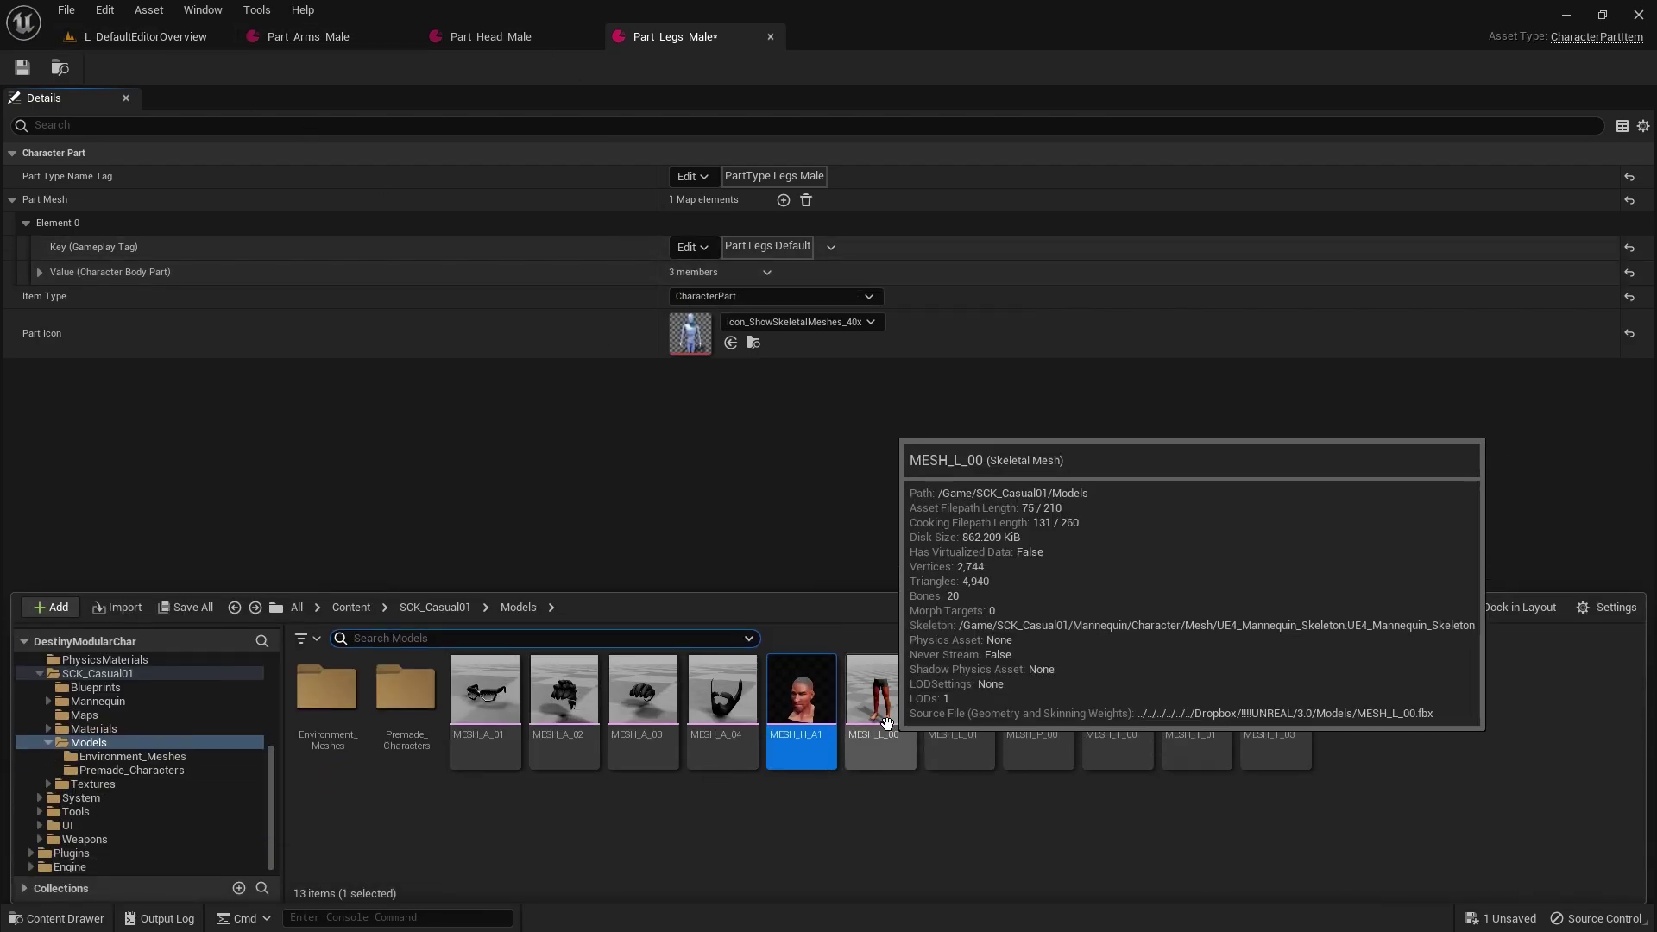
pyautogui.click(960, 707)
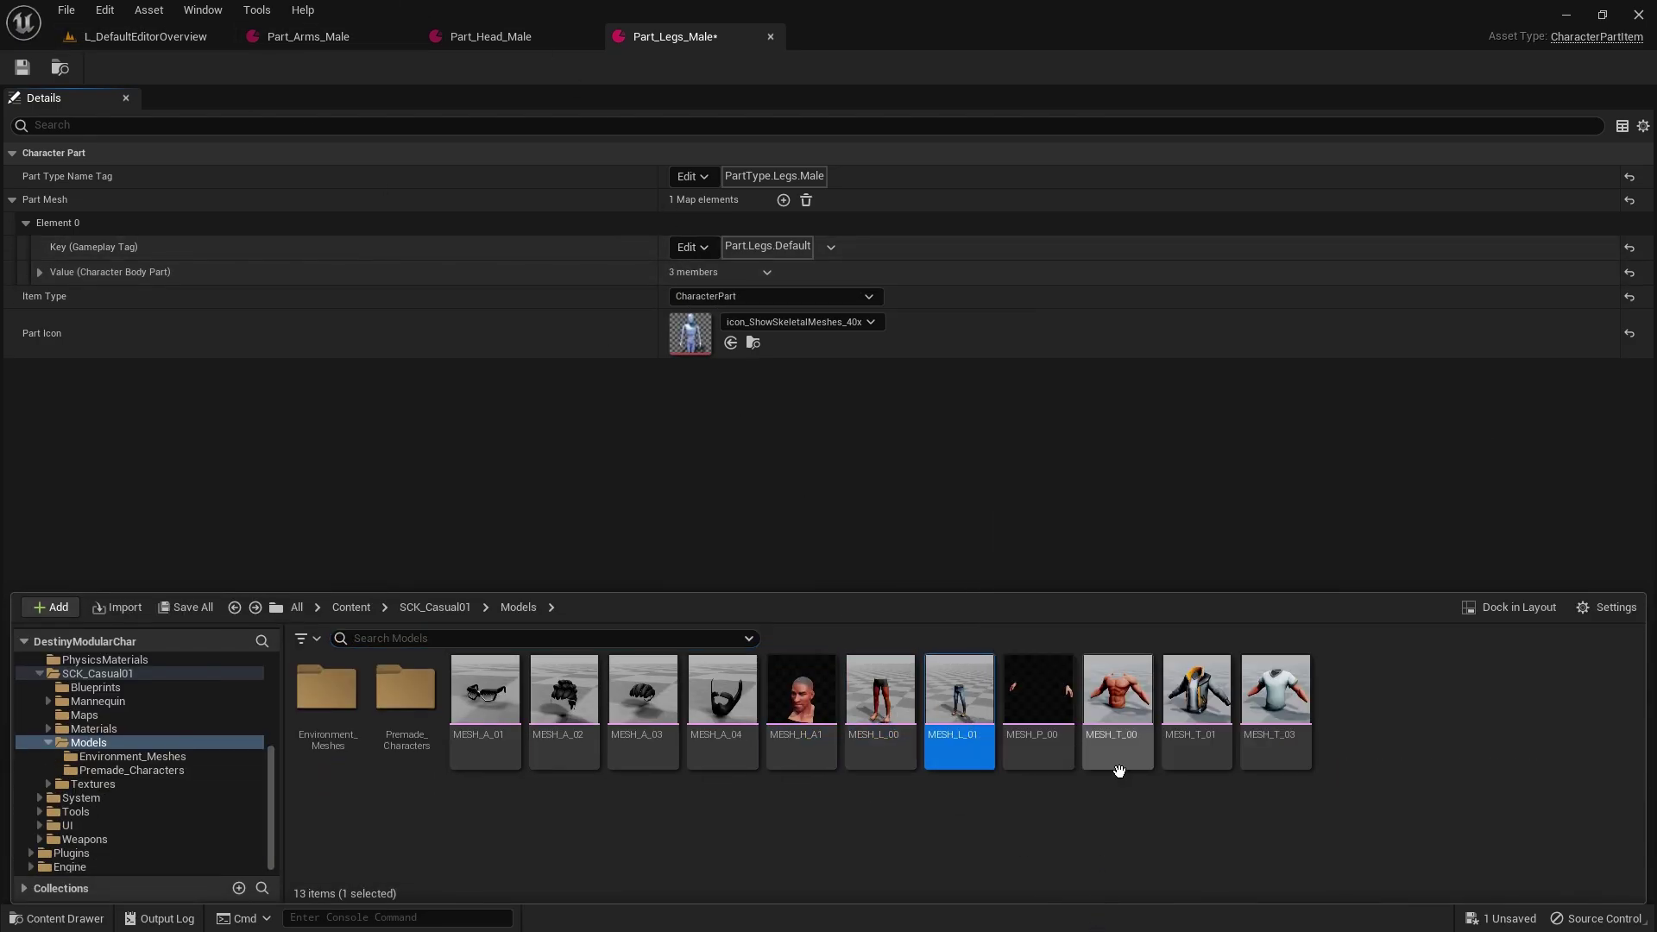
pyautogui.click(1182, 742)
pyautogui.click(1276, 742)
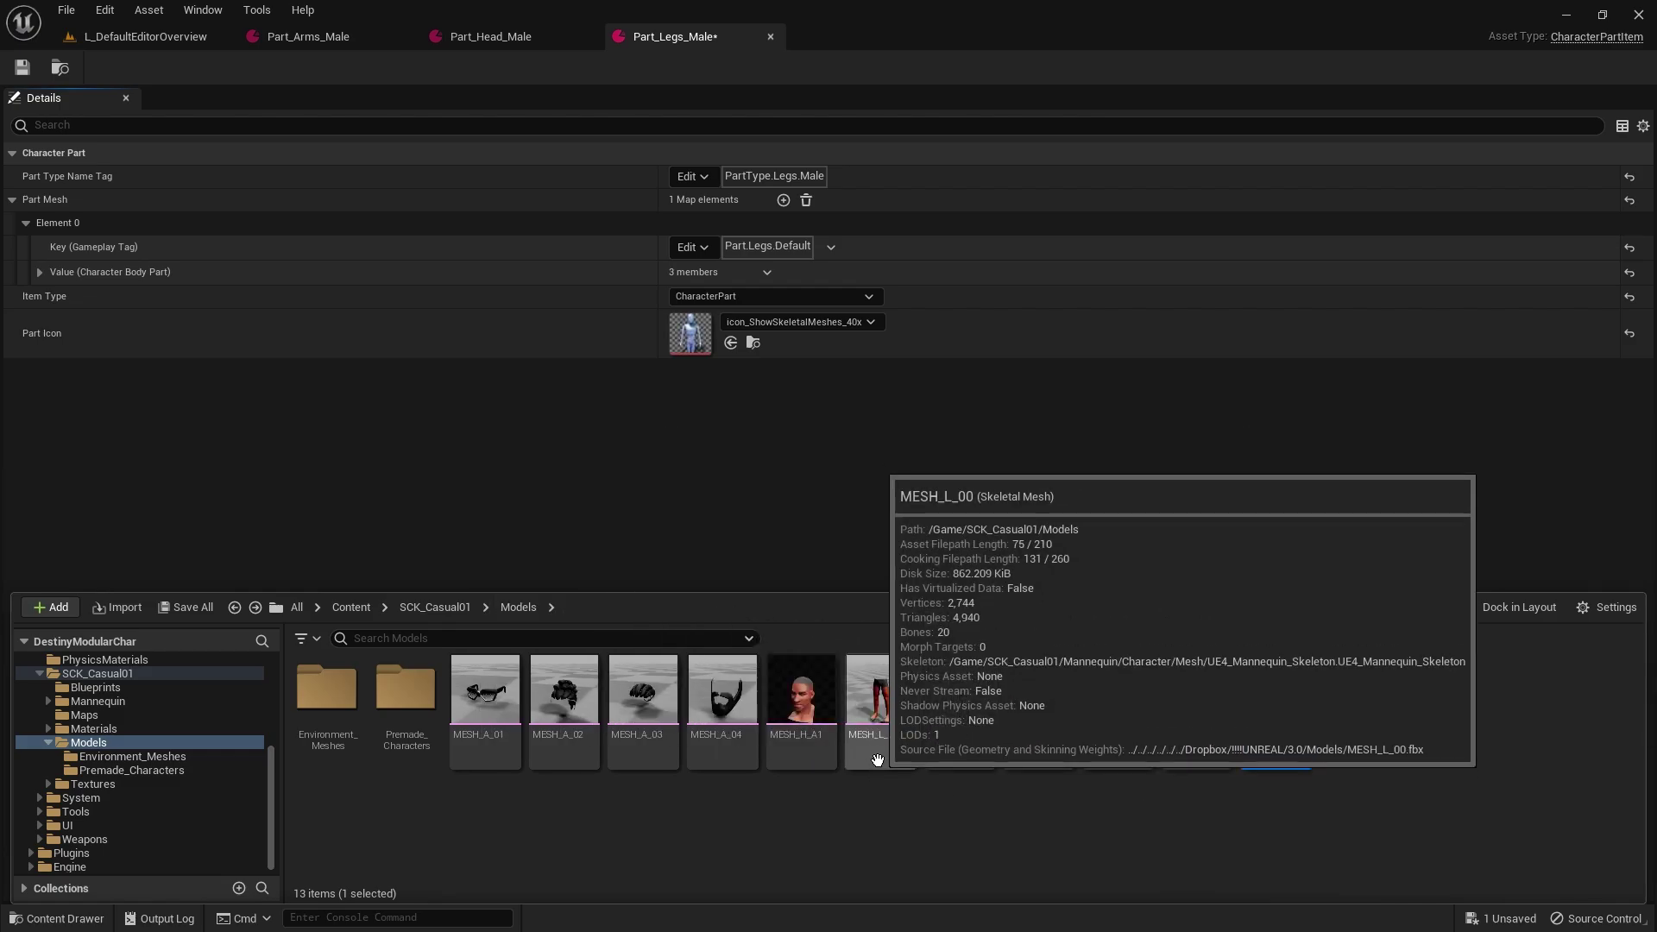
pyautogui.click(873, 747)
pyautogui.click(949, 751)
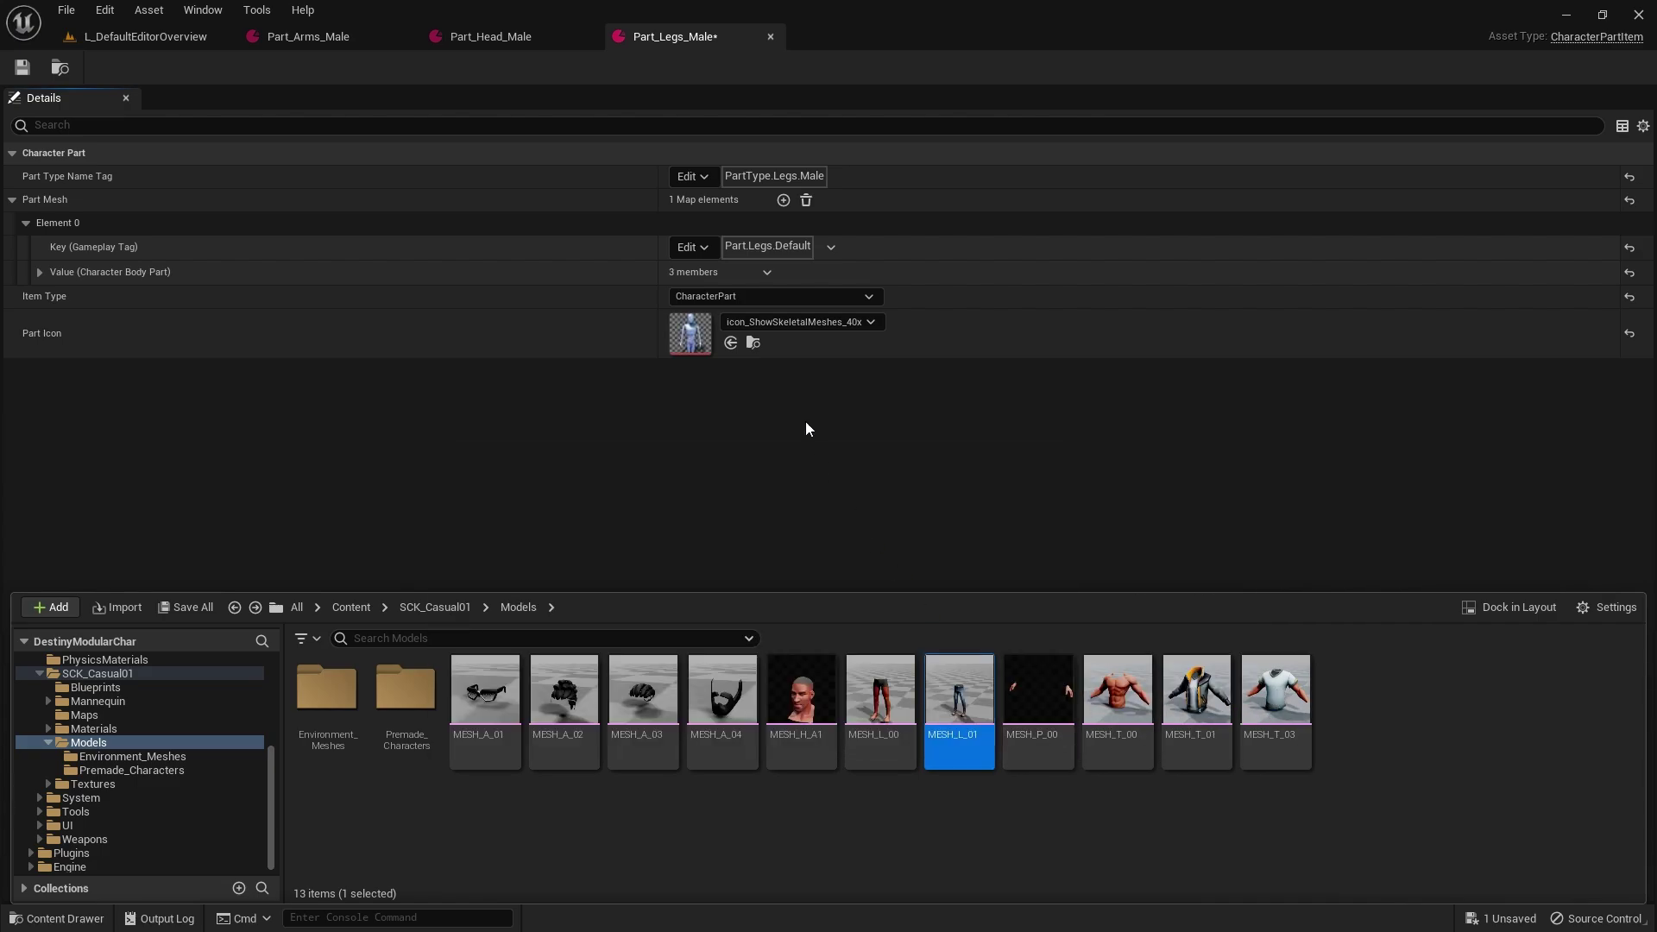
# Set the Part.Legs.Default element's Part Slot to Legs and assign MESH_L_00 as its Body Part Mesh.
pyautogui.click(39, 271)
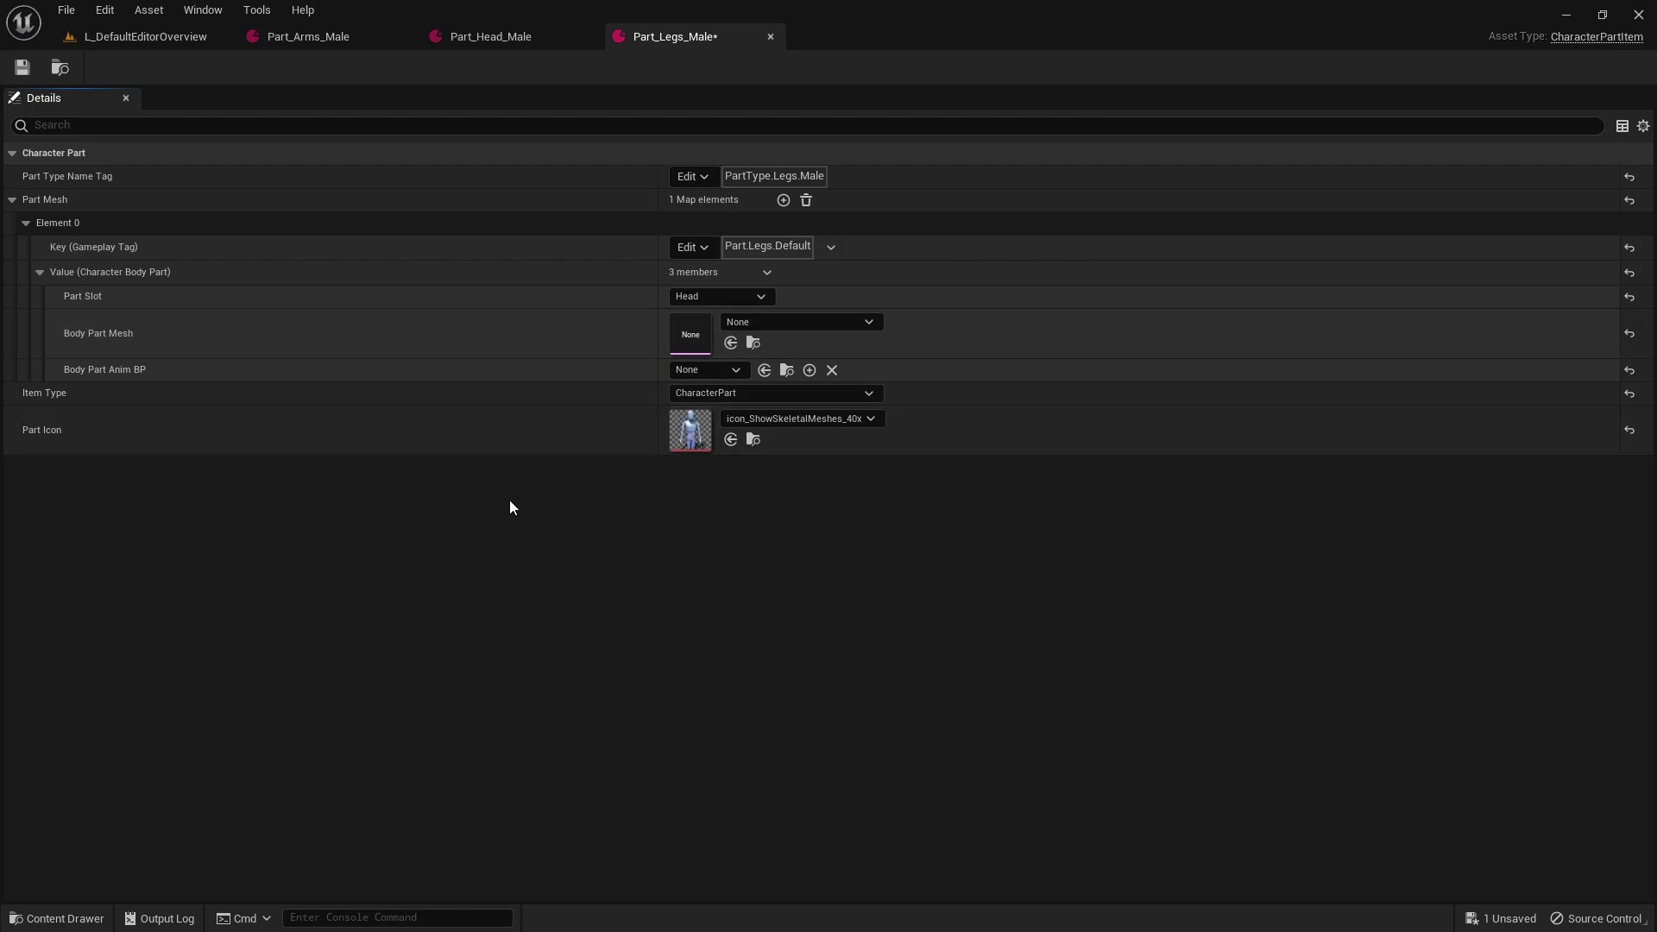
pyautogui.click(710, 297)
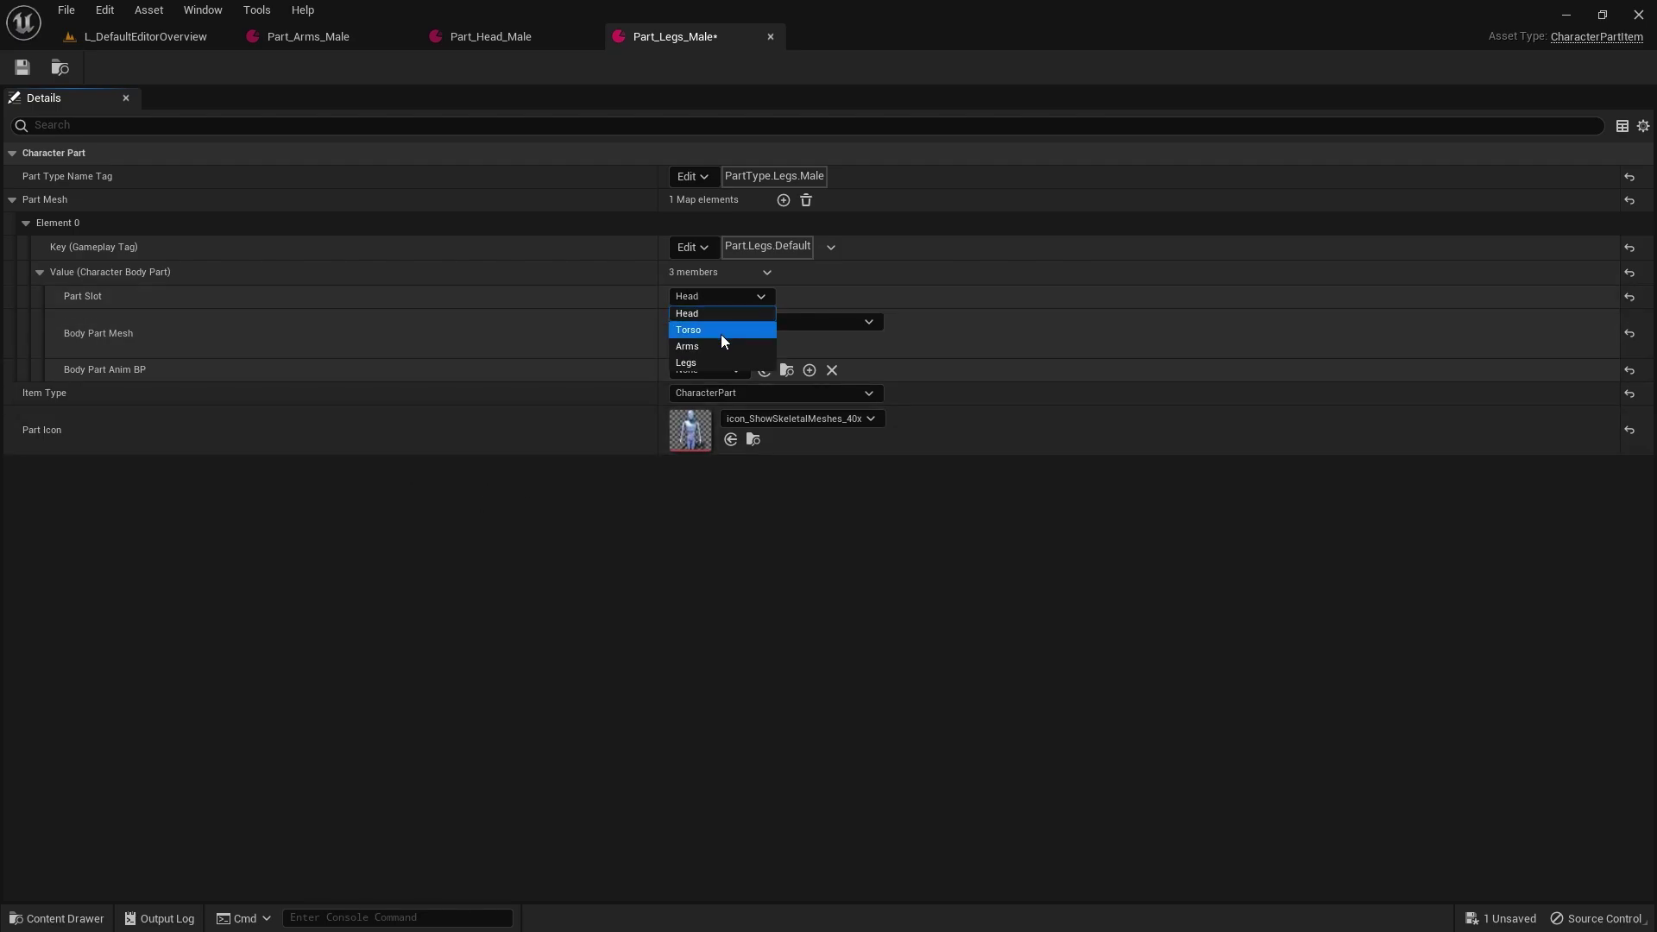
pyautogui.click(698, 361)
pyautogui.hotkey('ctrl', 'space')
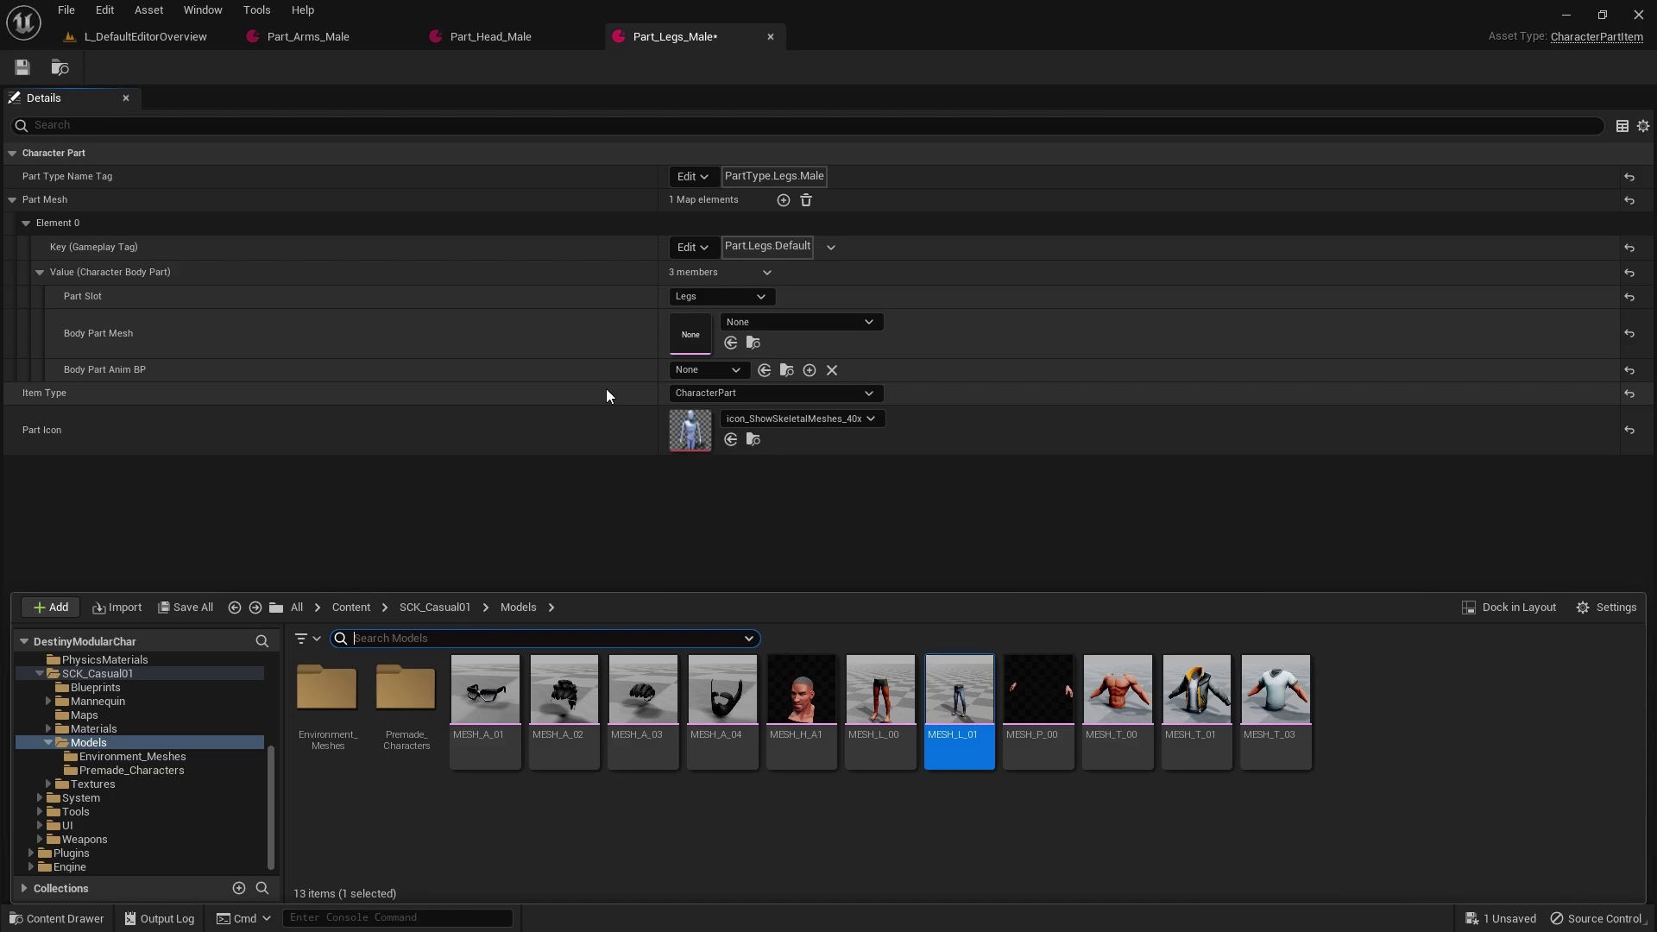
pyautogui.click(880, 699)
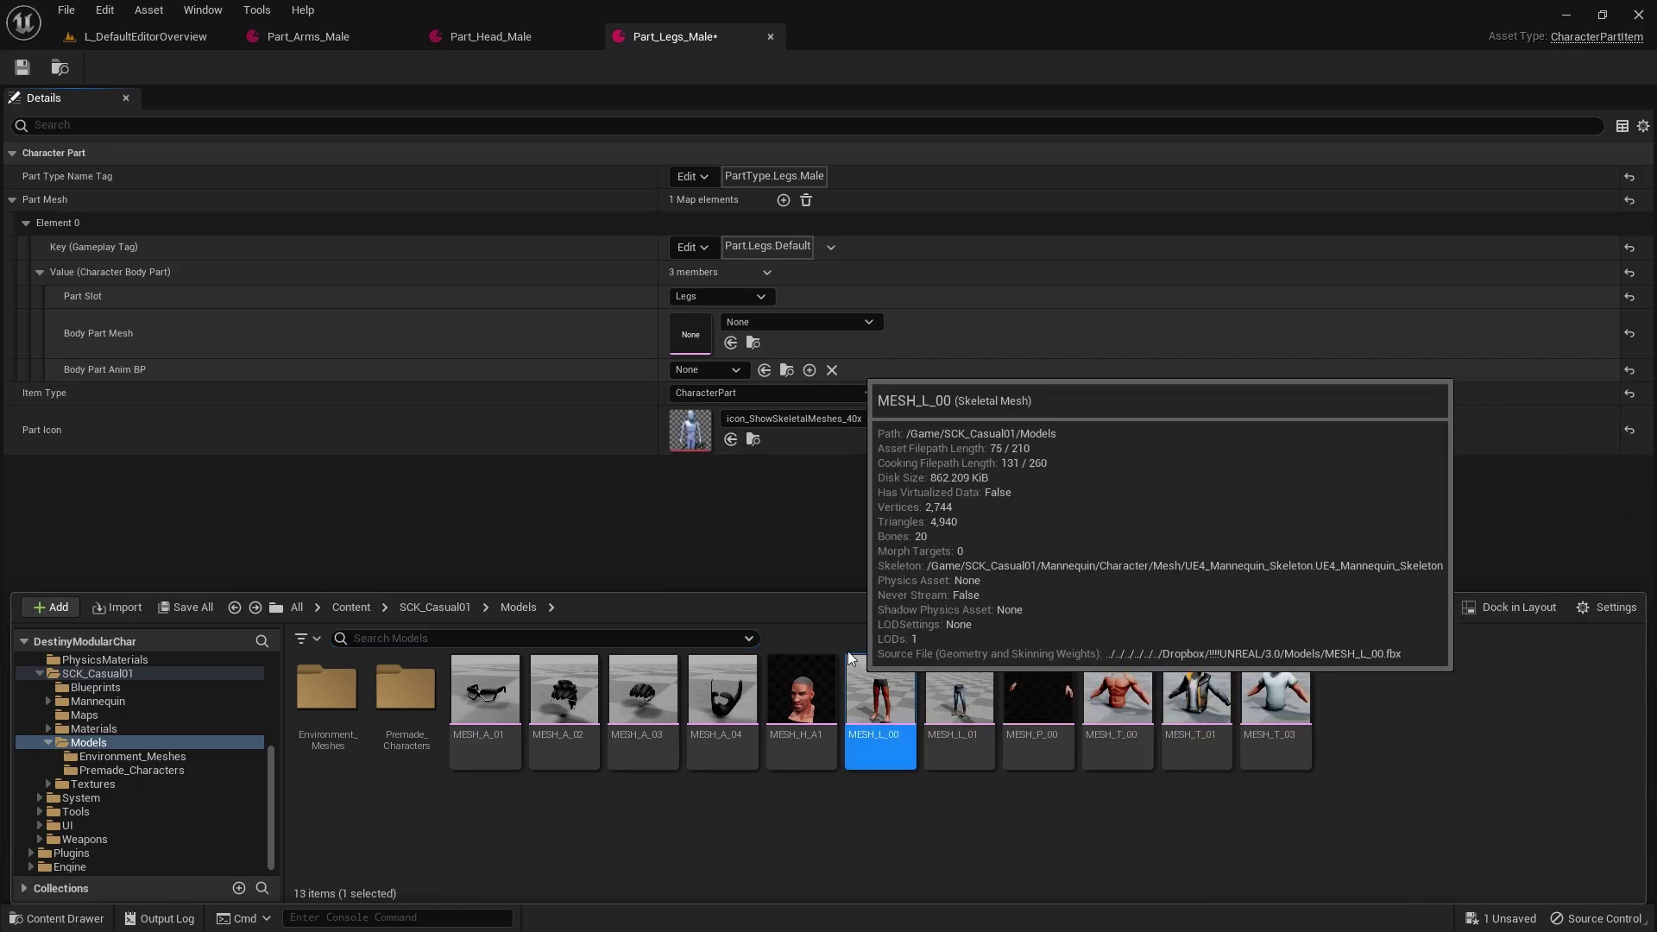
pyautogui.click(730, 344)
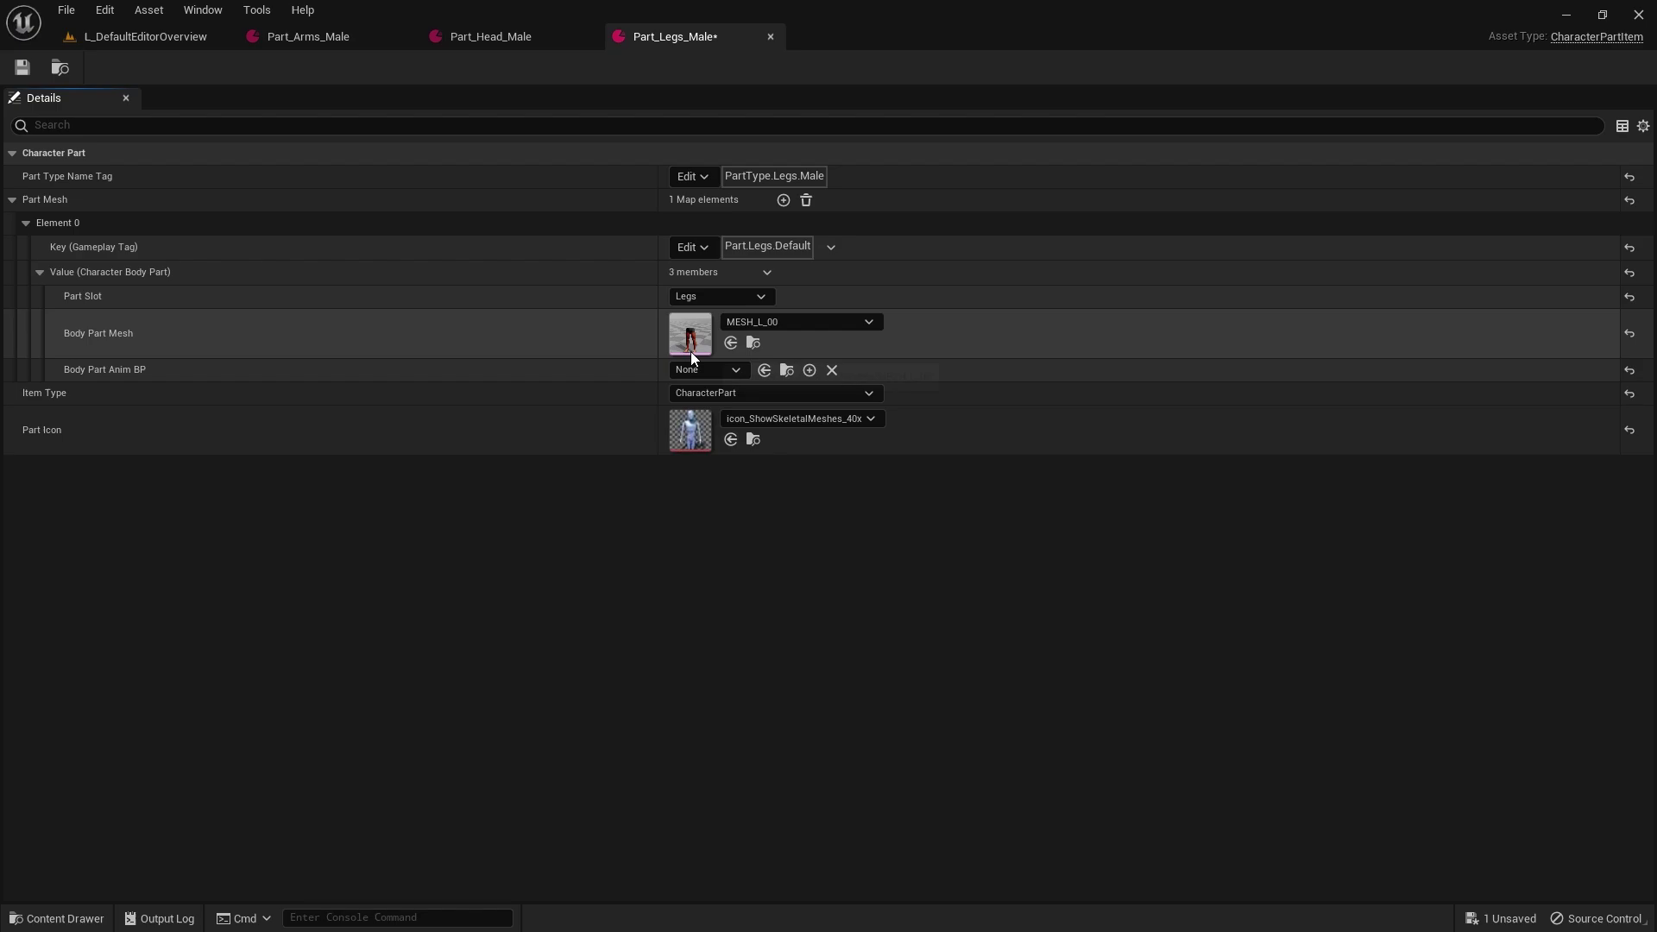
# Add a second Part Mesh element to Part_Legs_Male and key it with a new gameplay tag Part.Legs.Pants.
pyautogui.click(783, 201)
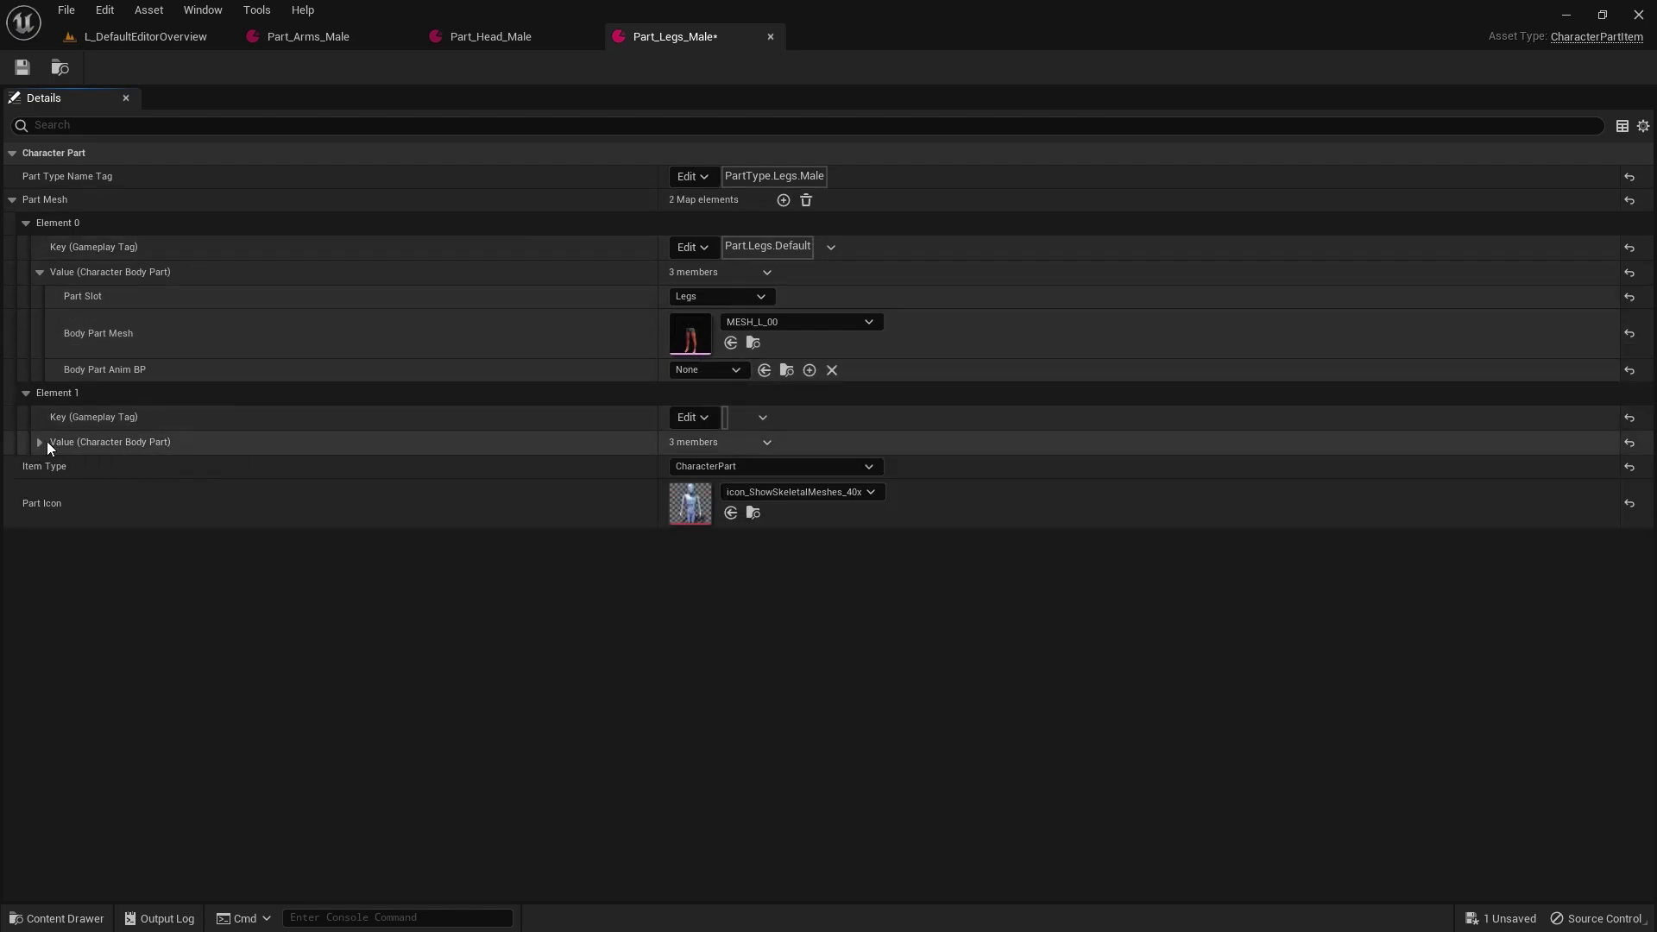
pyautogui.click(687, 417)
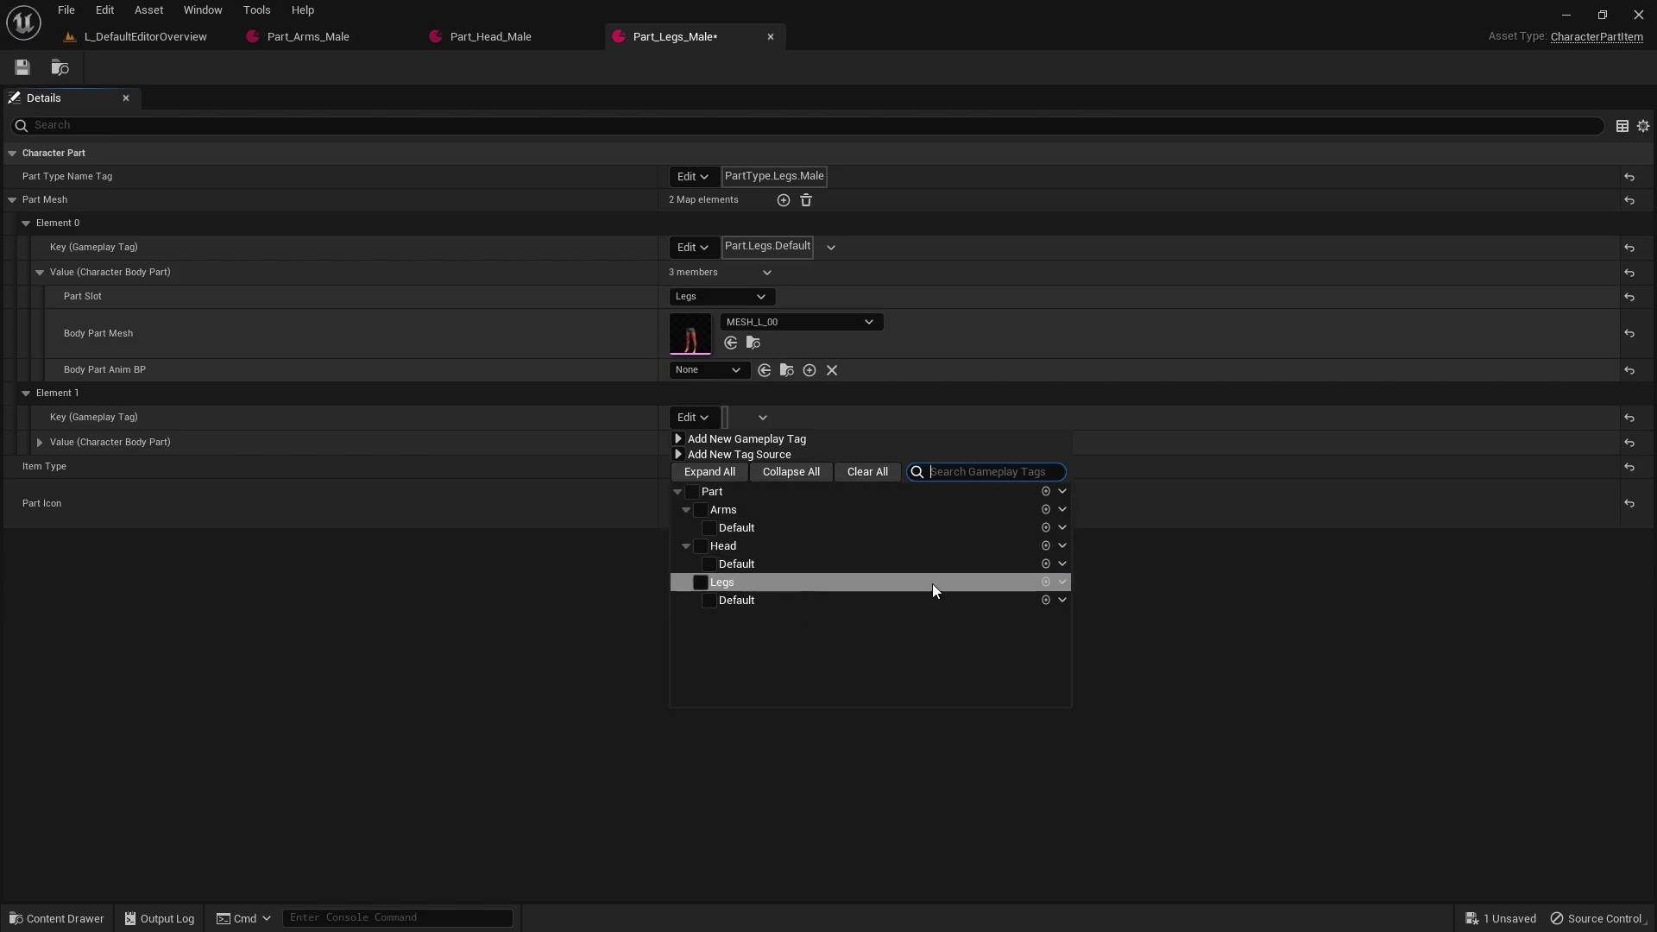
pyautogui.click(1045, 582)
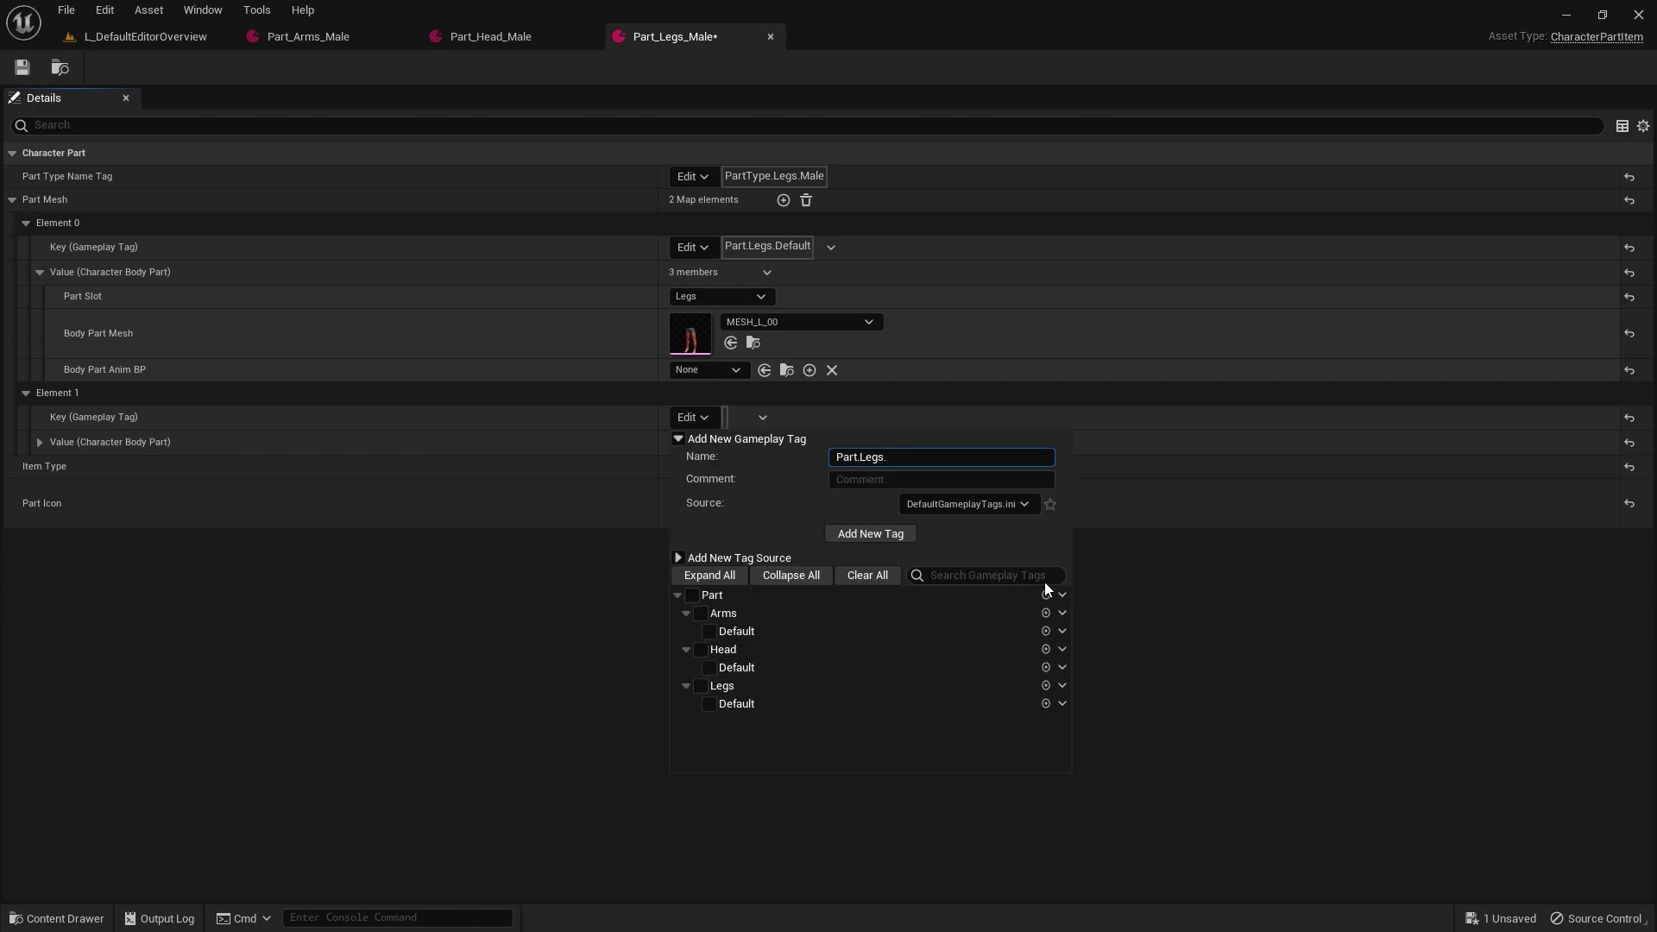
pyautogui.write('Pants')
pyautogui.press('Return')
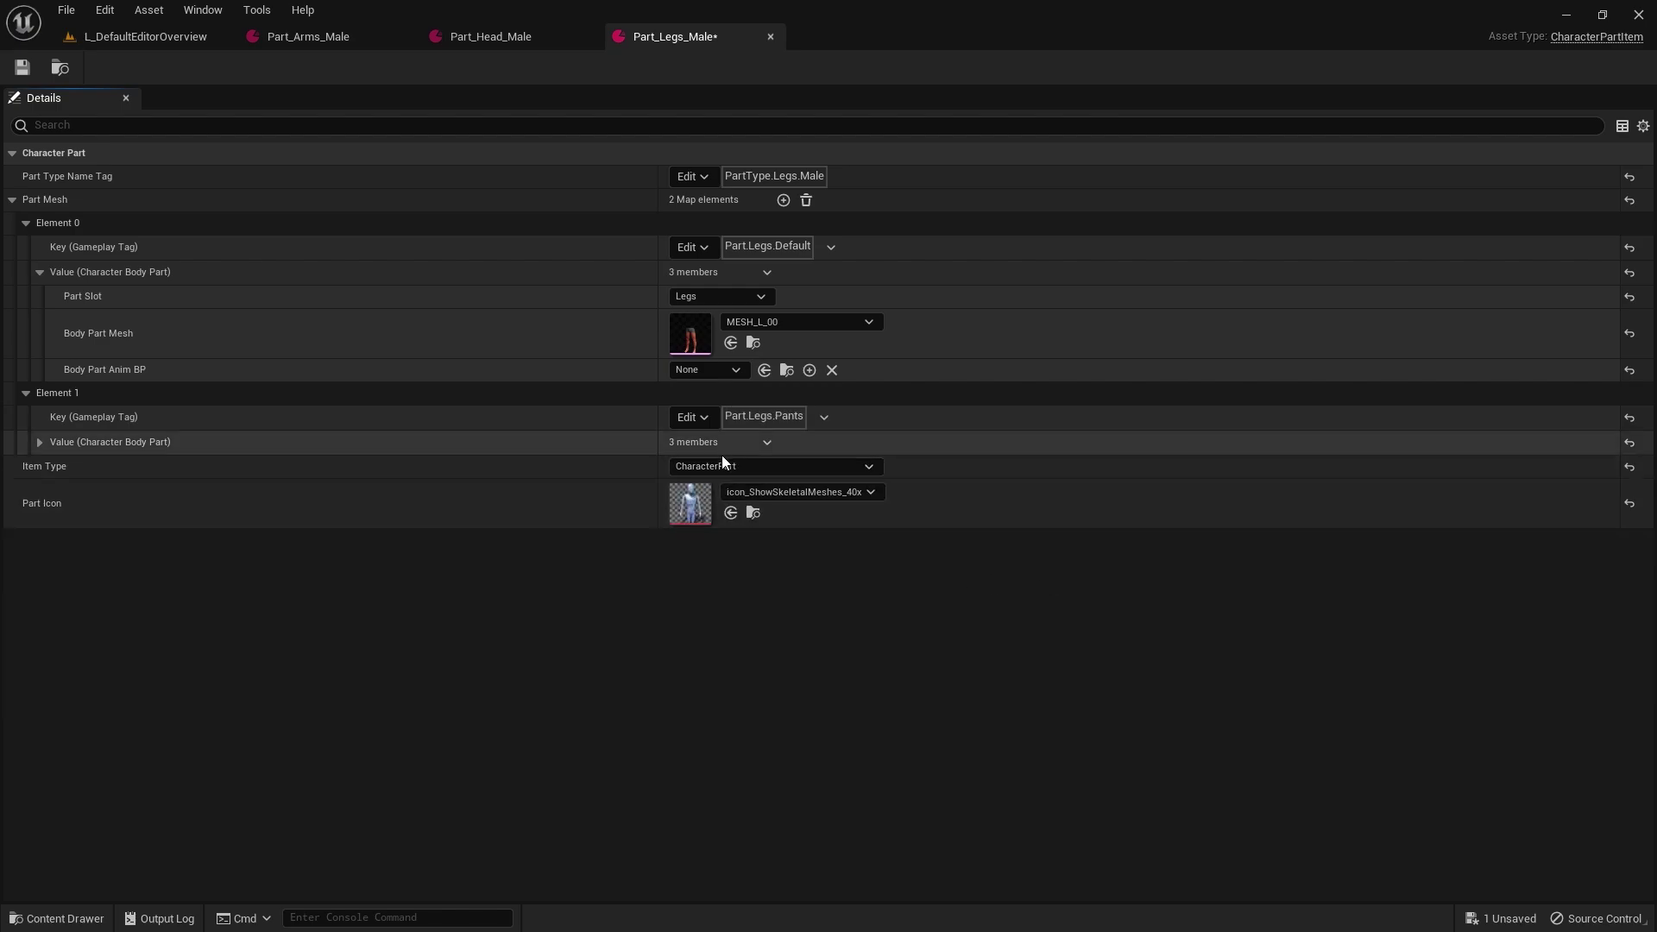
# Set the Part.Legs.Pants element's Part Slot to Legs and assign MESH_L_01 as its Body Part Mesh.
pyautogui.click(752, 342)
pyautogui.click(946, 673)
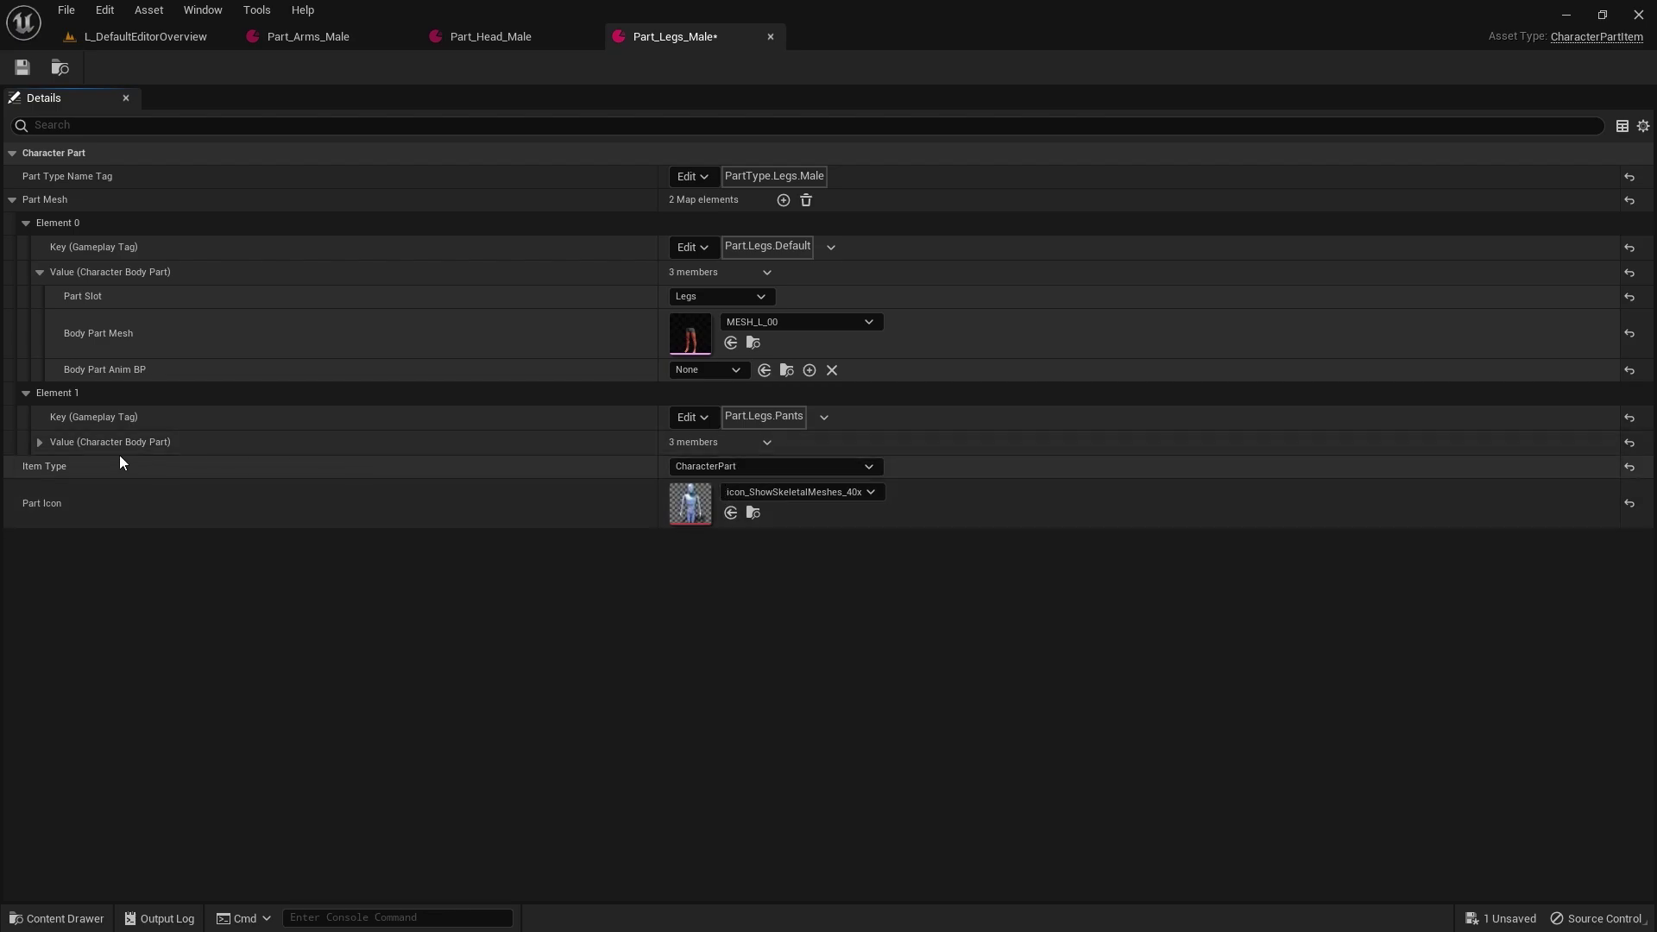
pyautogui.click(39, 442)
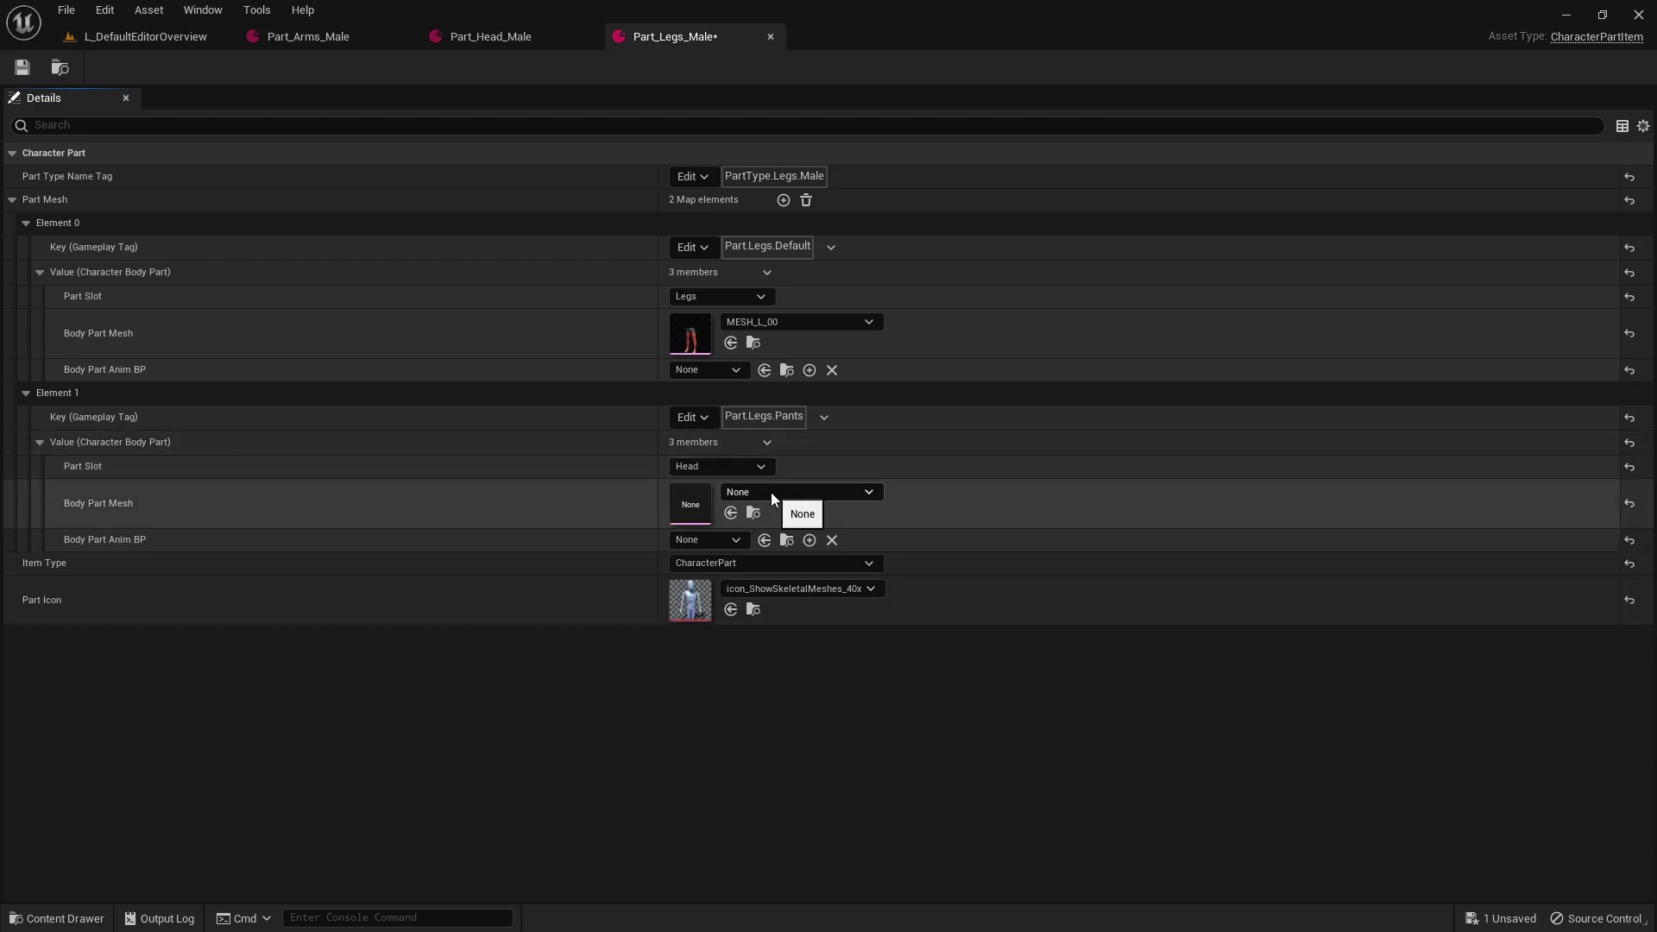
pyautogui.click(749, 466)
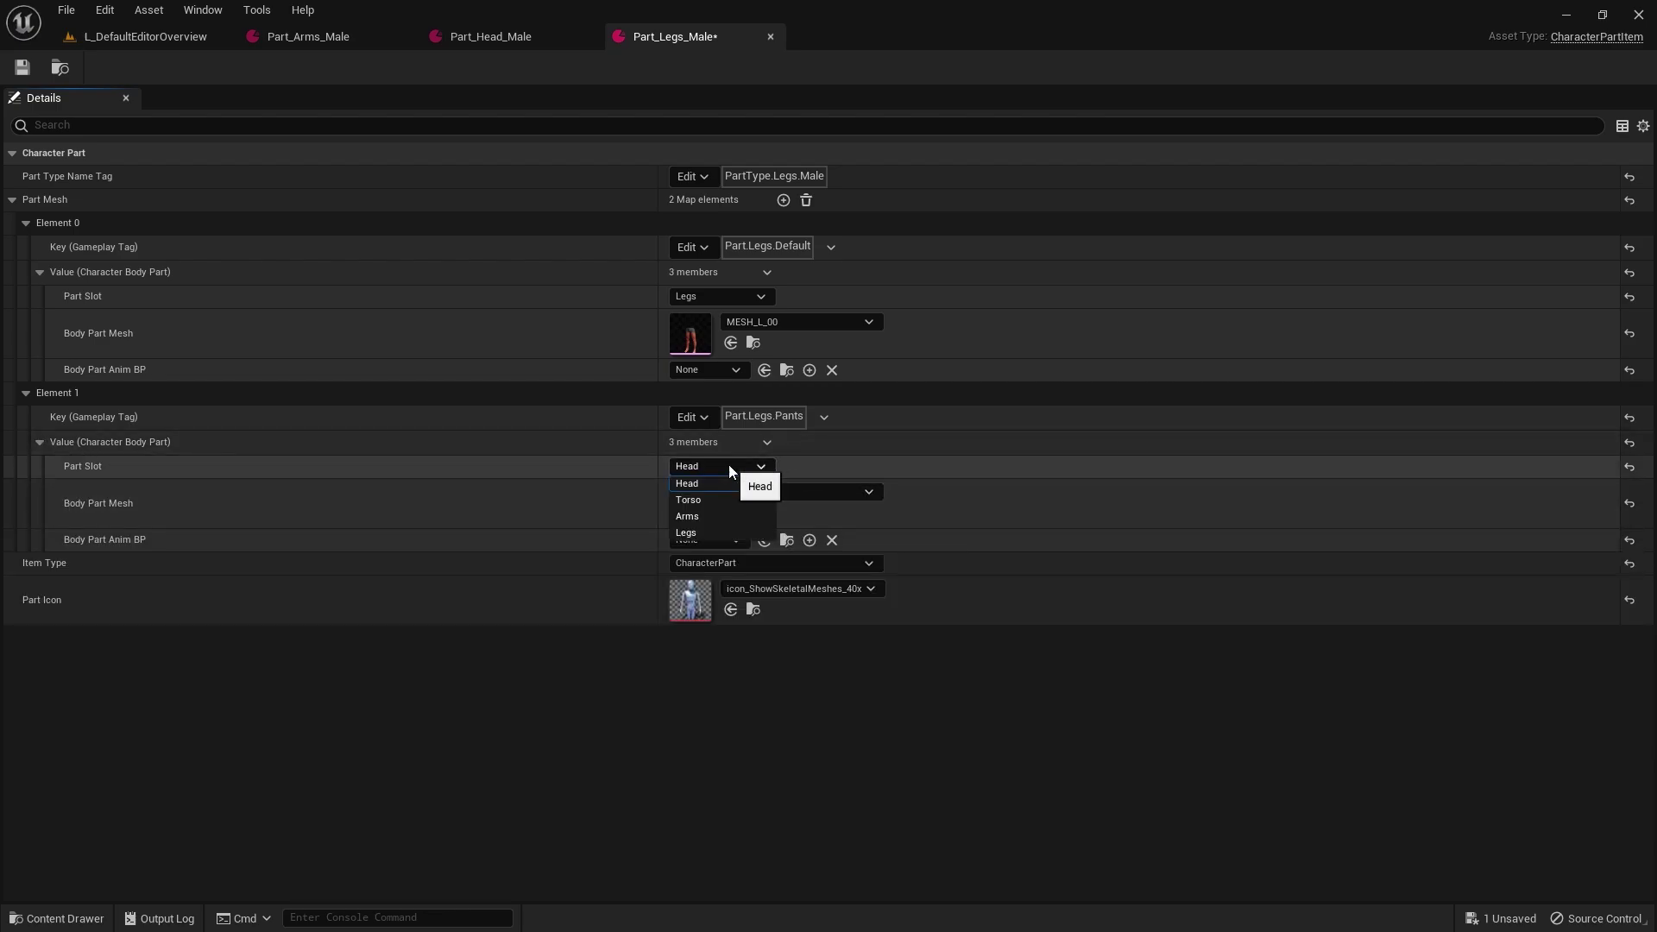
pyautogui.click(702, 532)
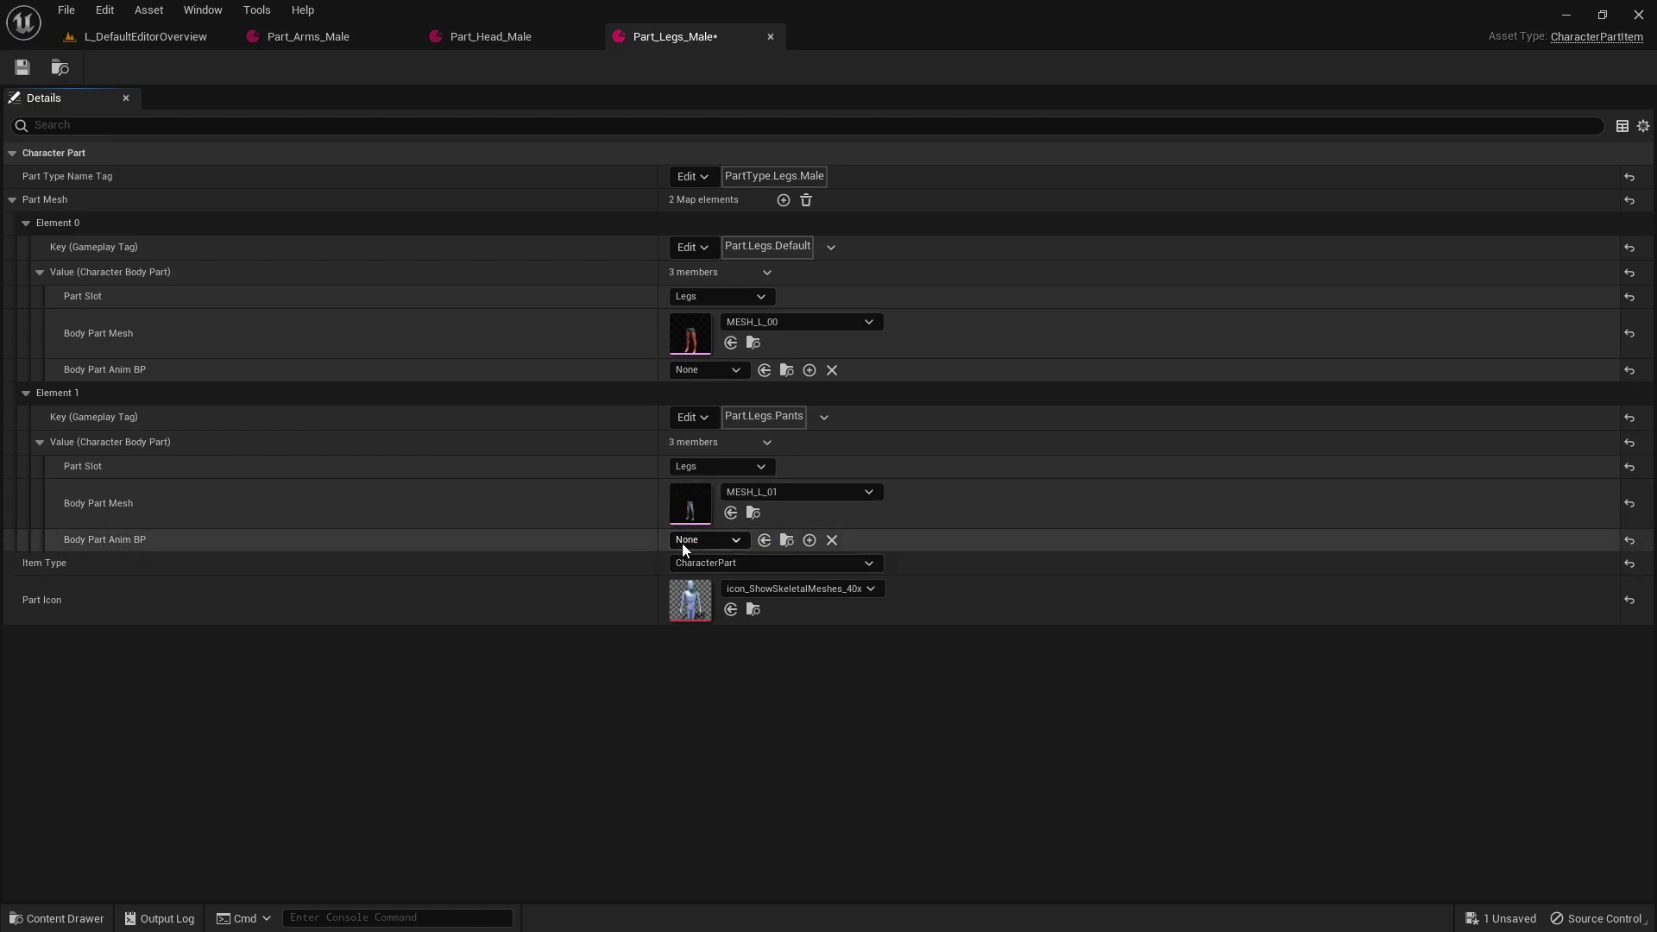
# Collapse the Part.Legs.Pants element, return to the L_DefaultEditorOverview level editor and save the modified Part_Legs_Male asset.
pyautogui.click(27, 393)
pyautogui.click(138, 39)
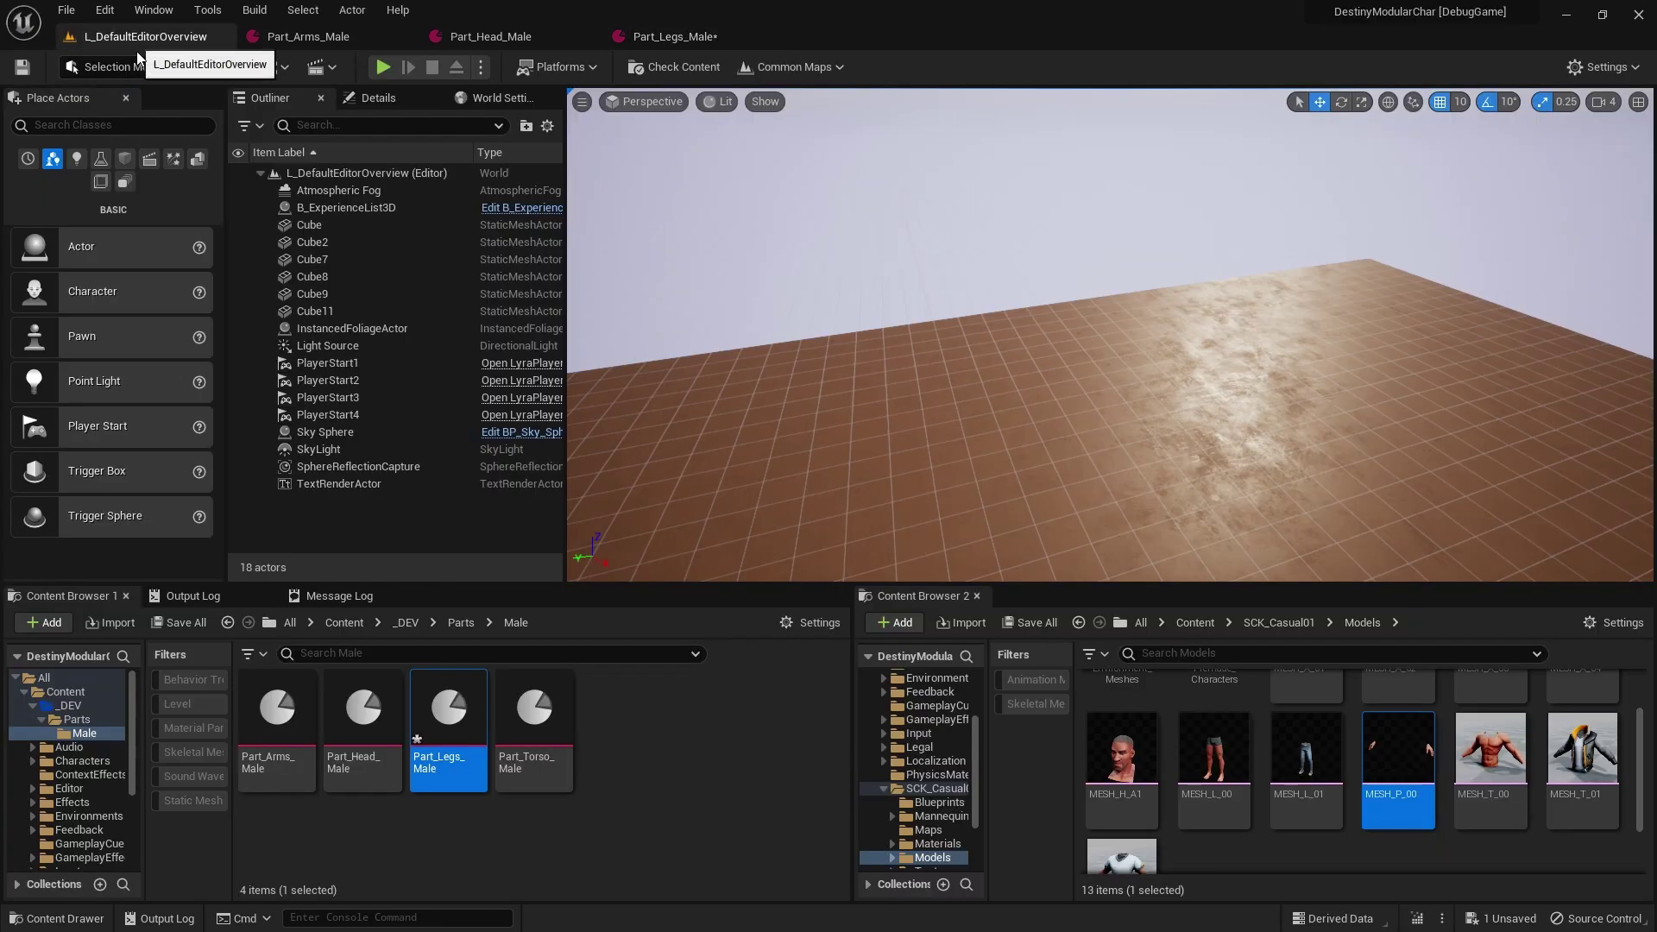
pyautogui.hotkey('ctrl', 's')
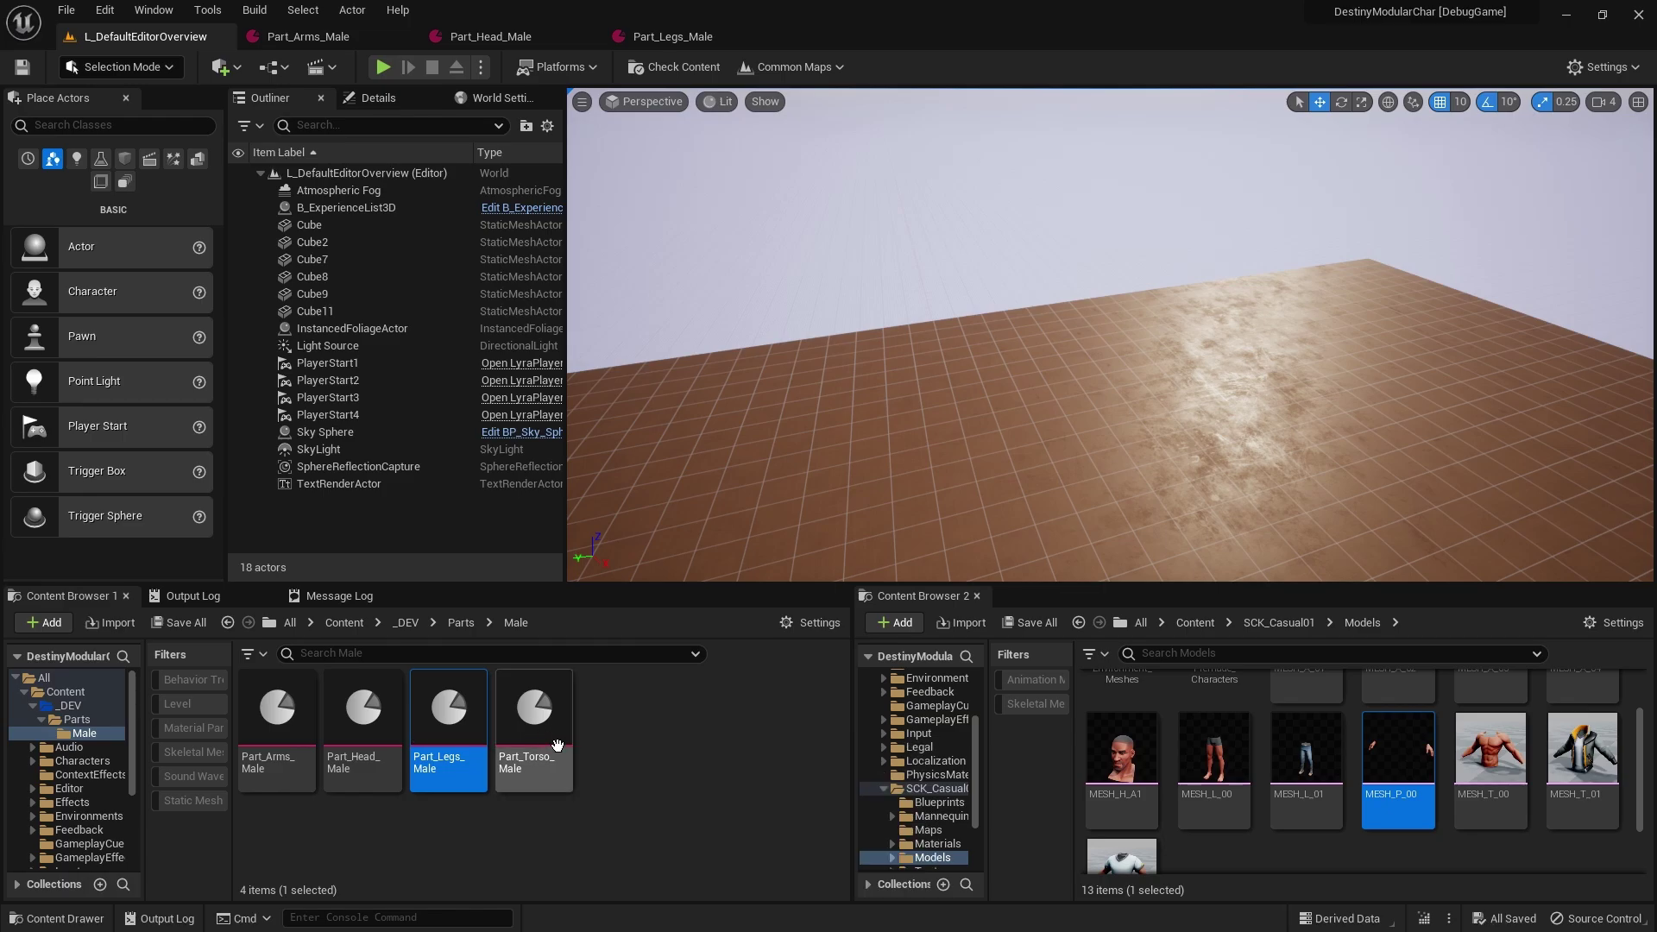
# Open Part_Torso_Male, add a Part Mesh element and key it with a new gameplay tag Part.Torso.Default.
pyautogui.doubleClick(556, 745)
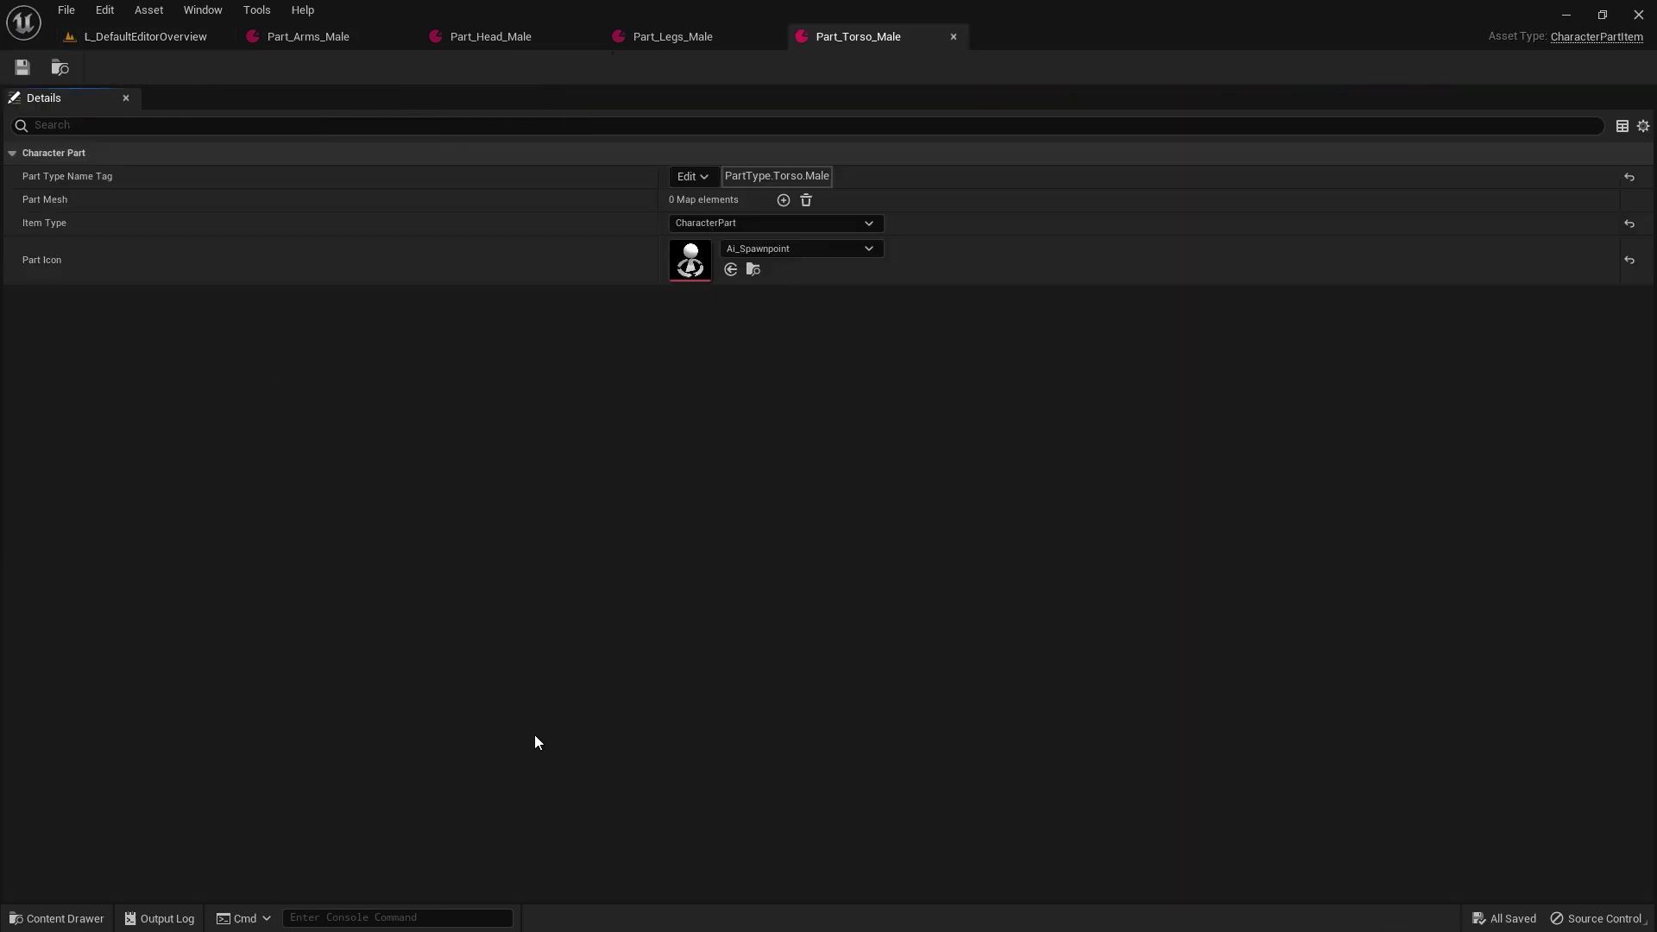
pyautogui.click(783, 200)
pyautogui.click(705, 249)
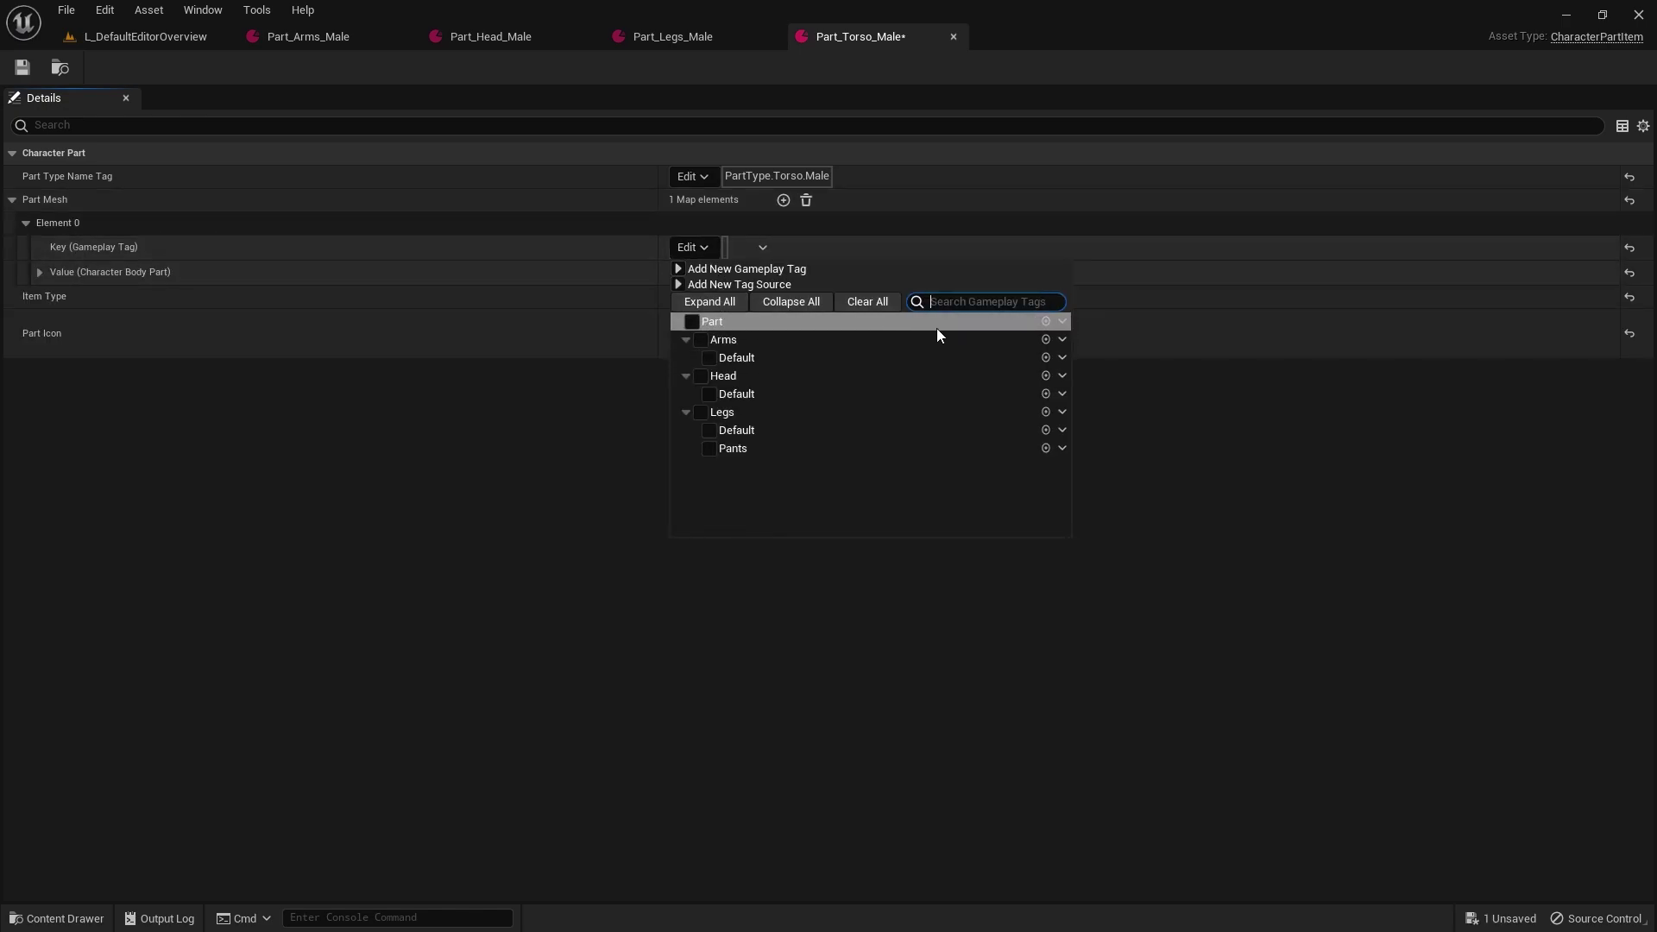
pyautogui.click(1043, 321)
pyautogui.write('To')
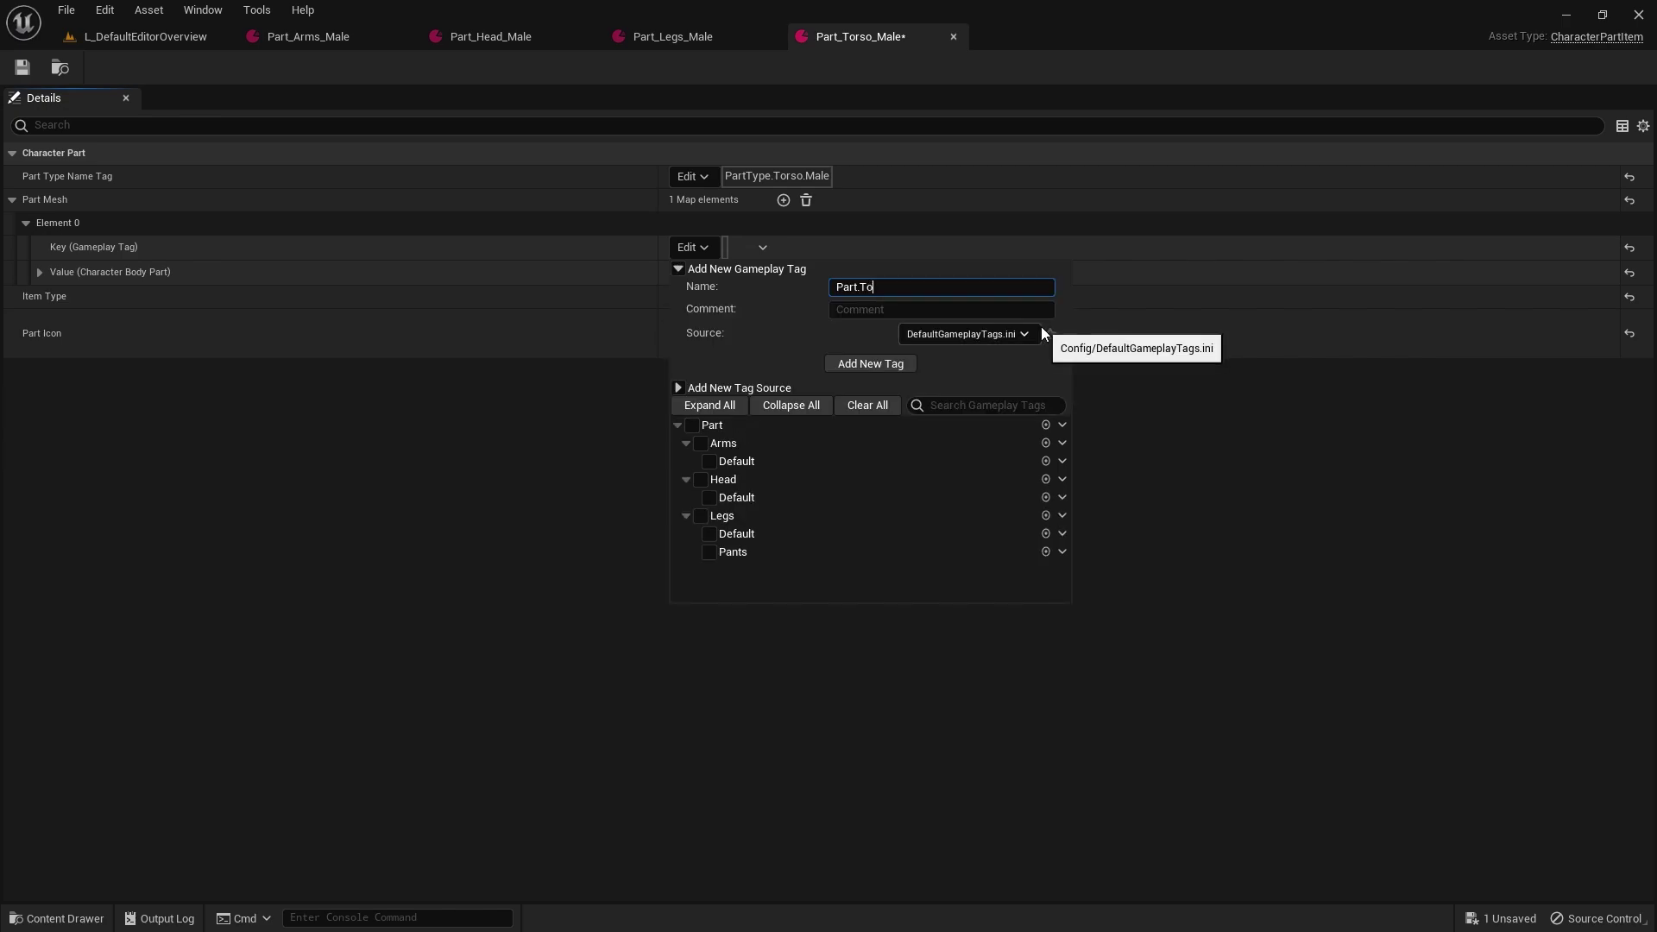
pyautogui.write('rso.Default')
pyautogui.press('Return')
# Assign MESH_T_00 as the Part.Torso.Default element's Body Part Mesh and set its Part Slot to Torso.
pyautogui.click(48, 273)
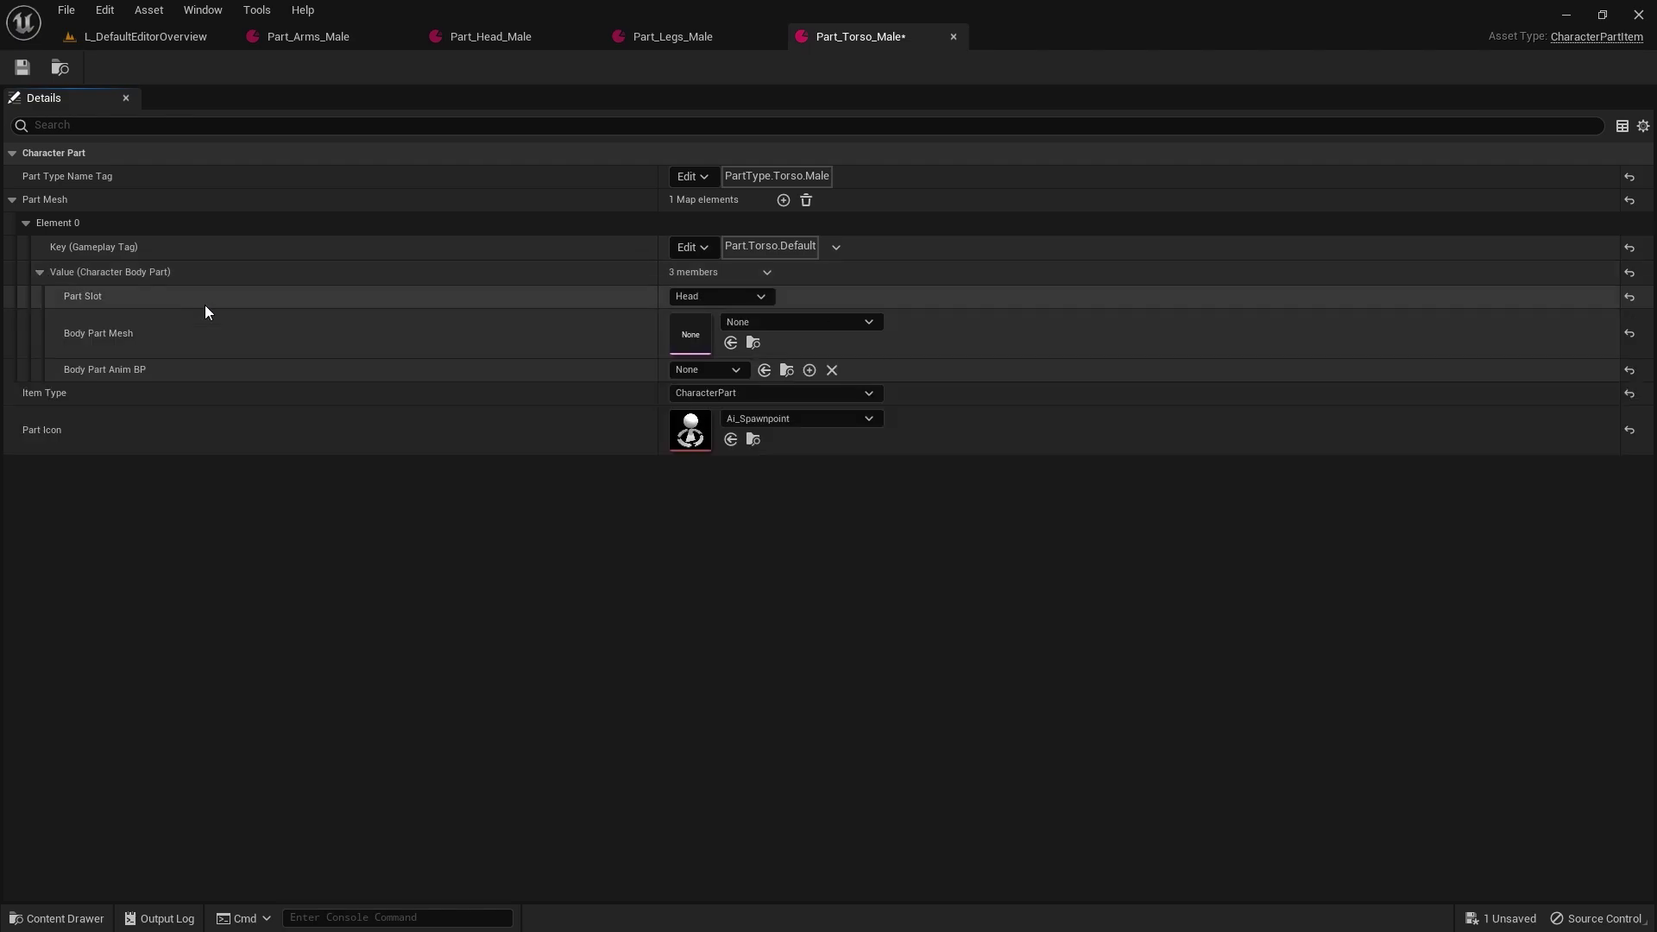
pyautogui.hotkey('ctrl', 'space')
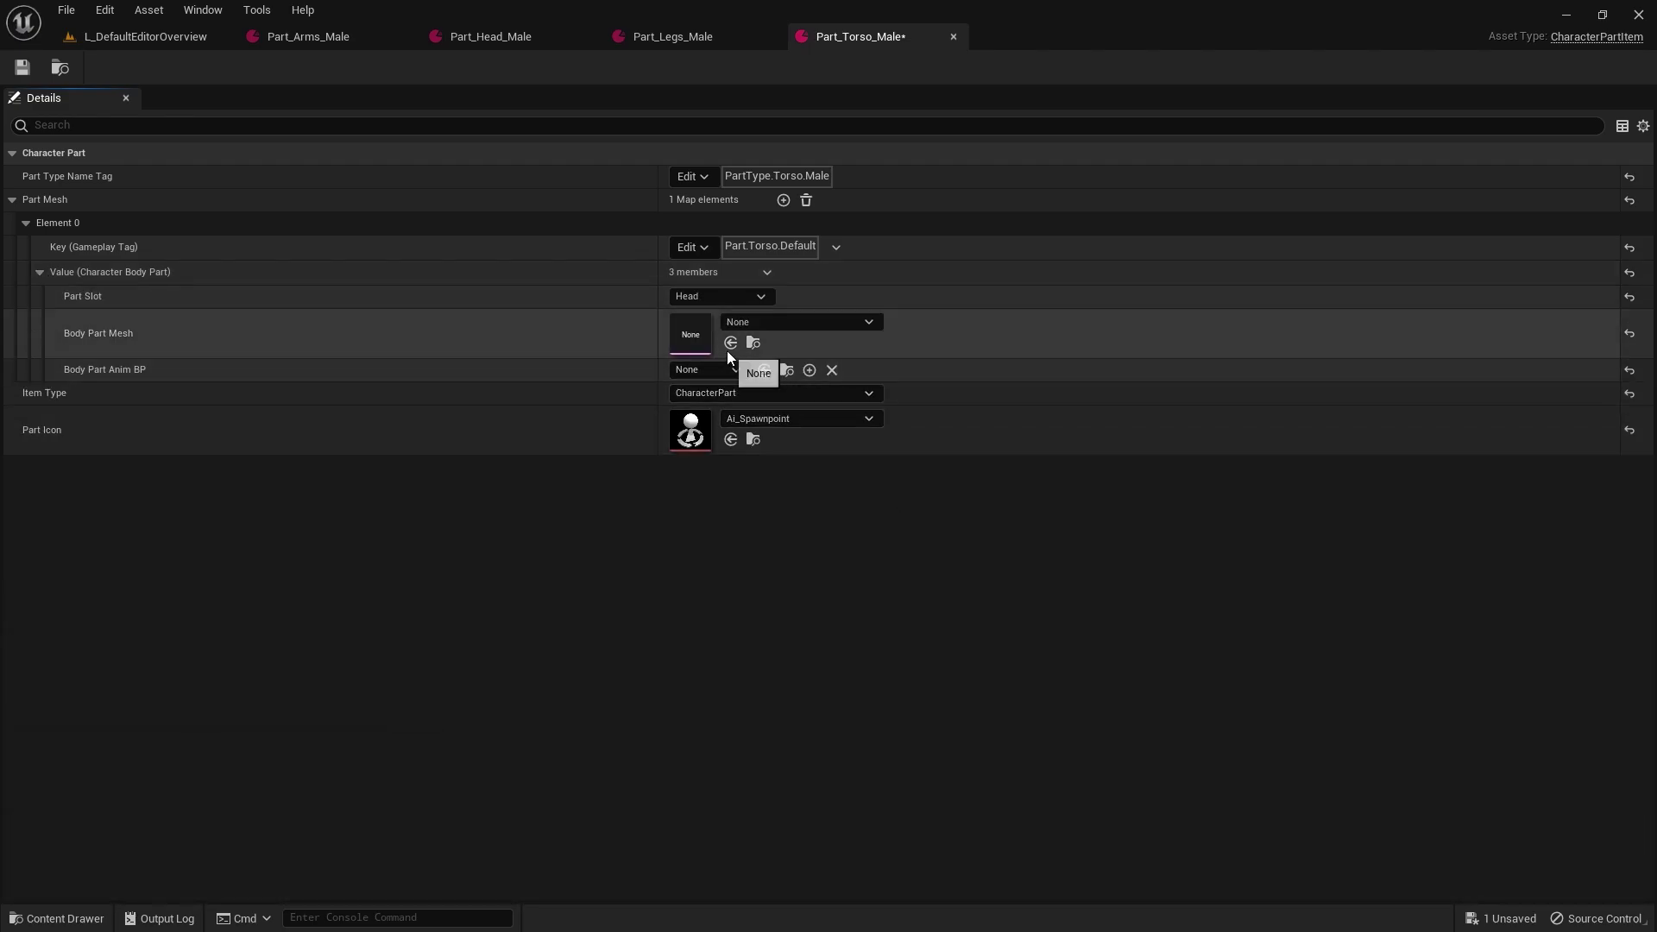
pyautogui.click(730, 343)
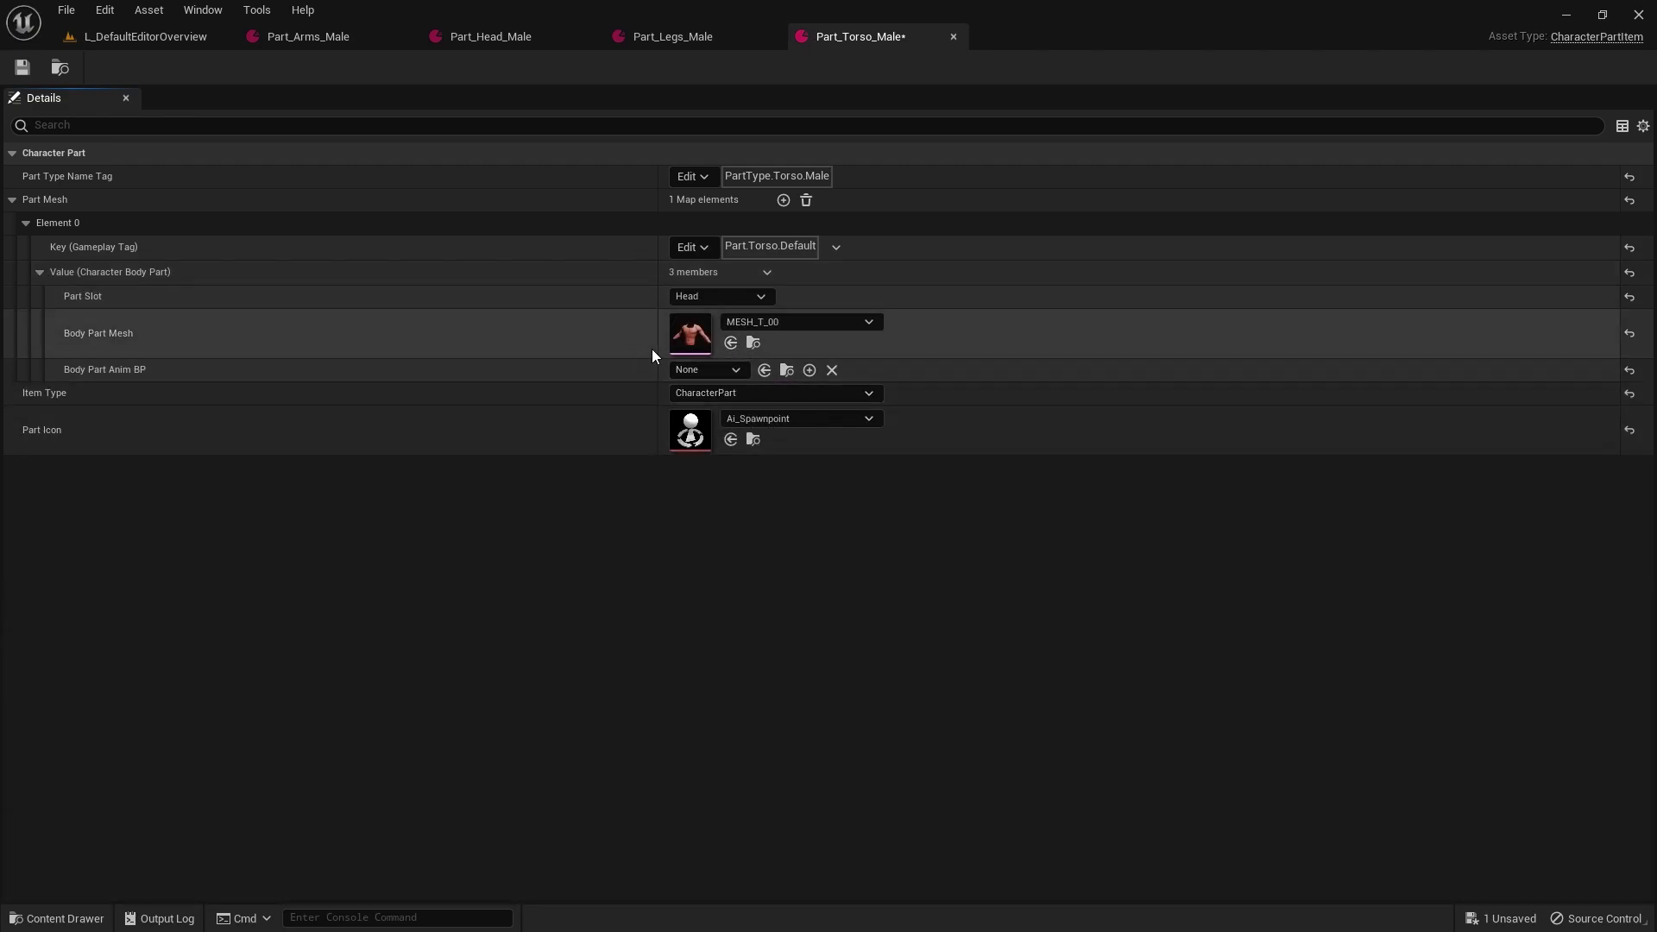
pyautogui.click(714, 297)
pyautogui.click(709, 333)
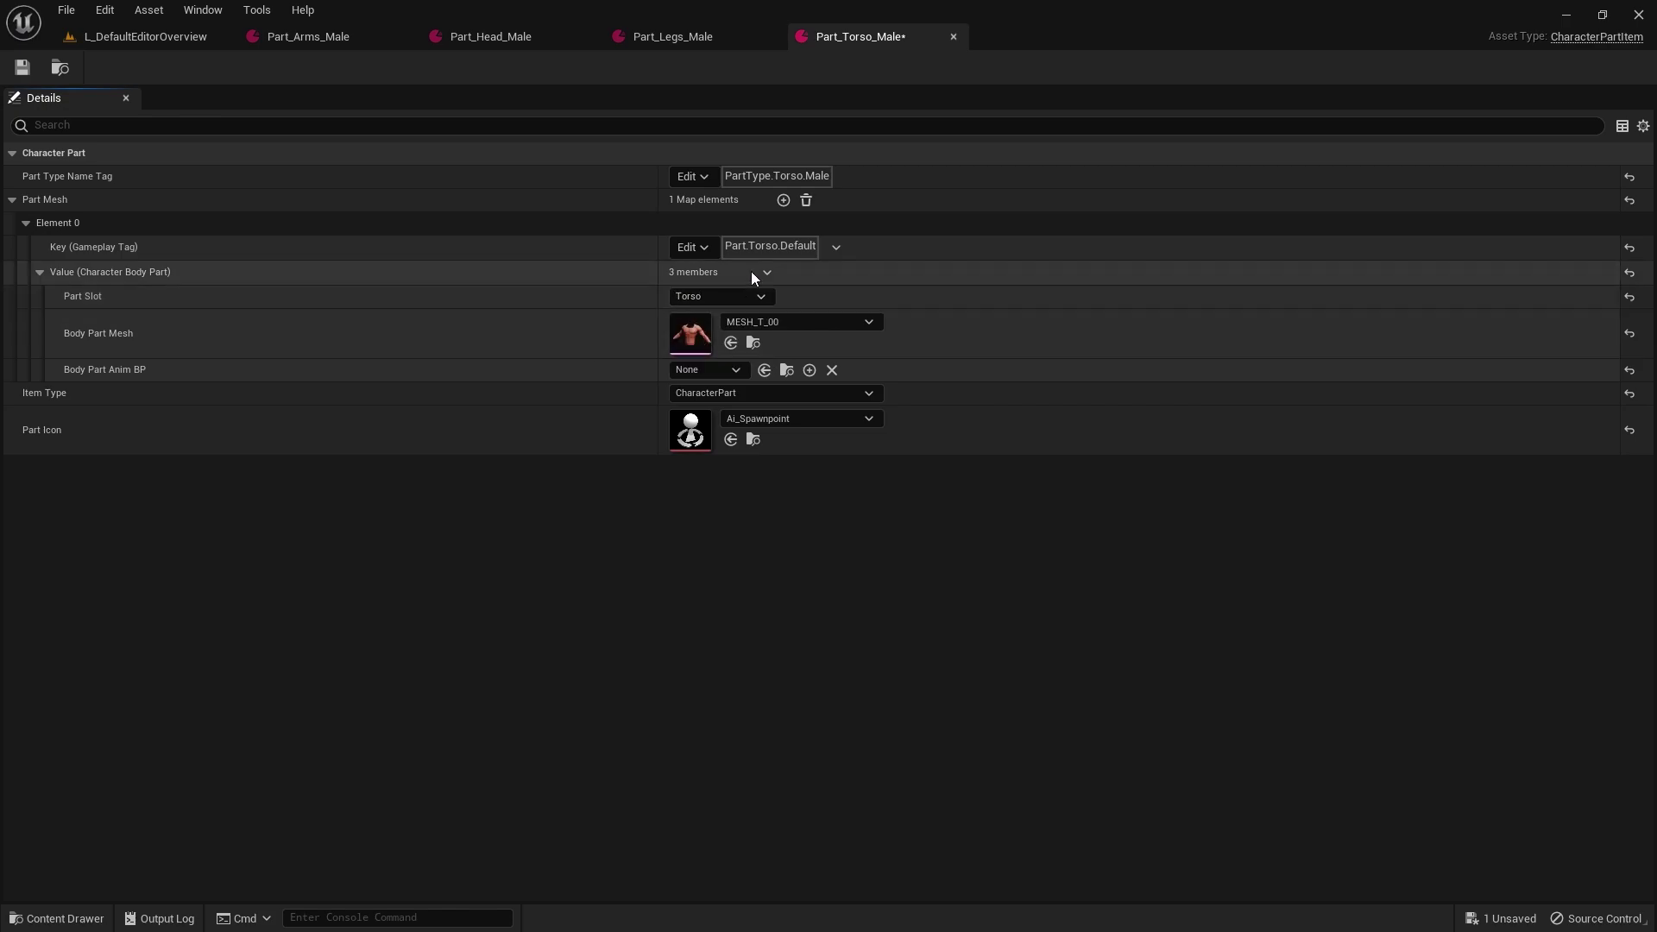
# Add a second Part Mesh element to Part_Torso_Male and key it with a new gameplay tag Part.Torso.Shirt.
pyautogui.click(783, 200)
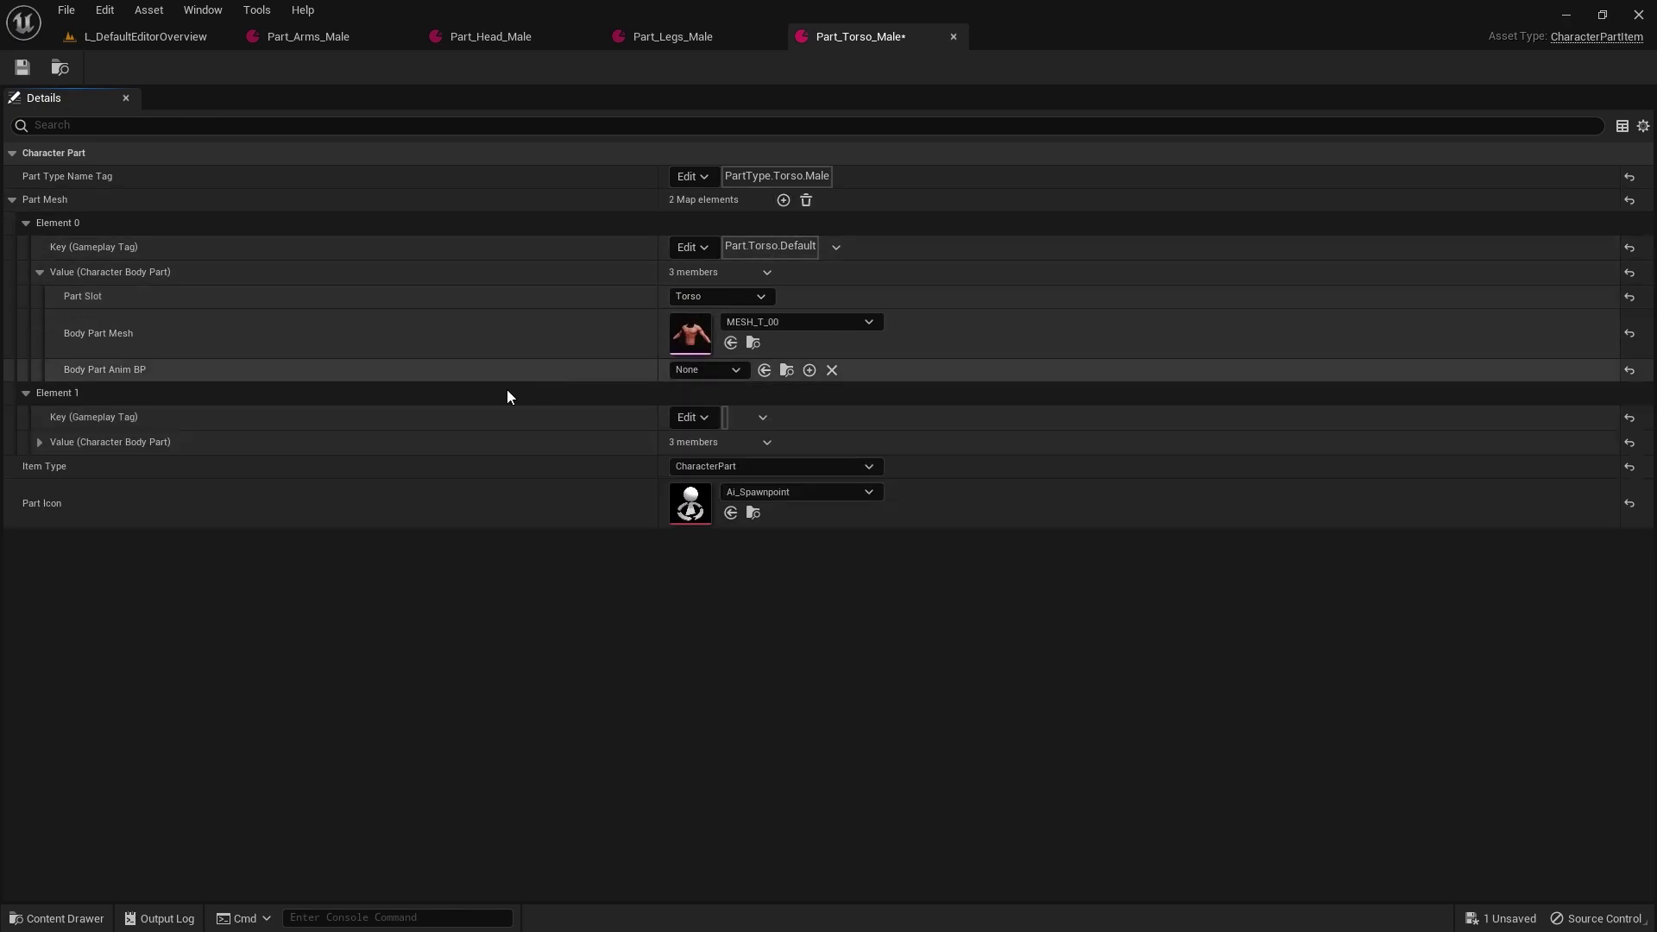
pyautogui.click(763, 417)
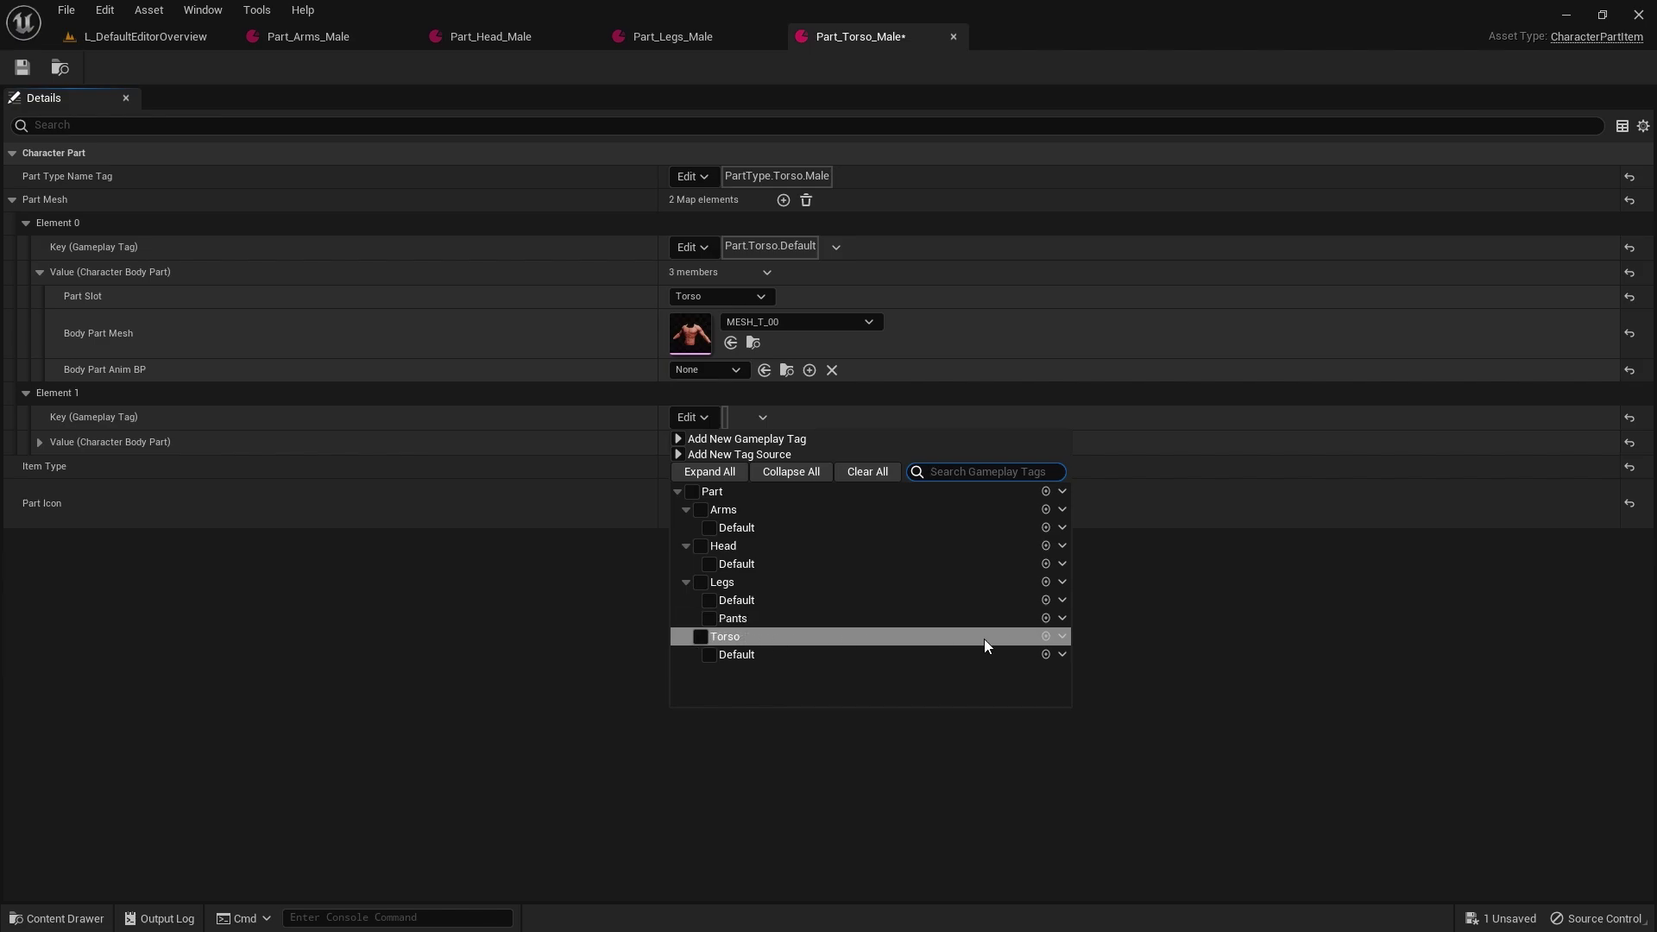
pyautogui.click(1043, 637)
pyautogui.write('S')
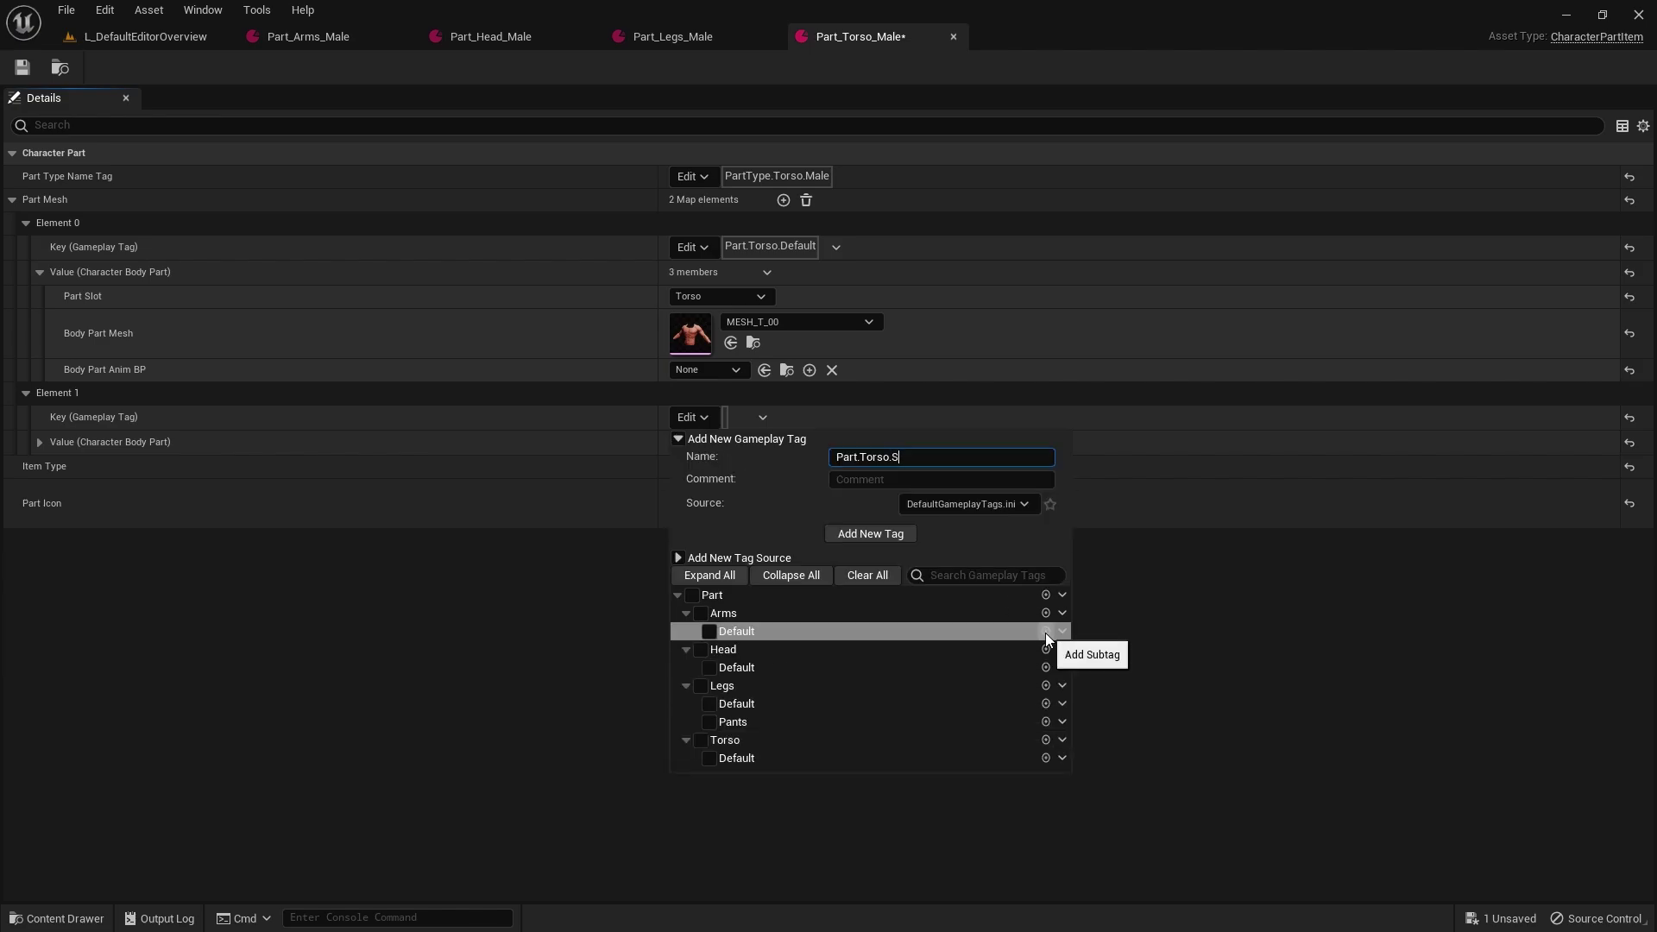
pyautogui.write('hirt')
pyautogui.press('Return')
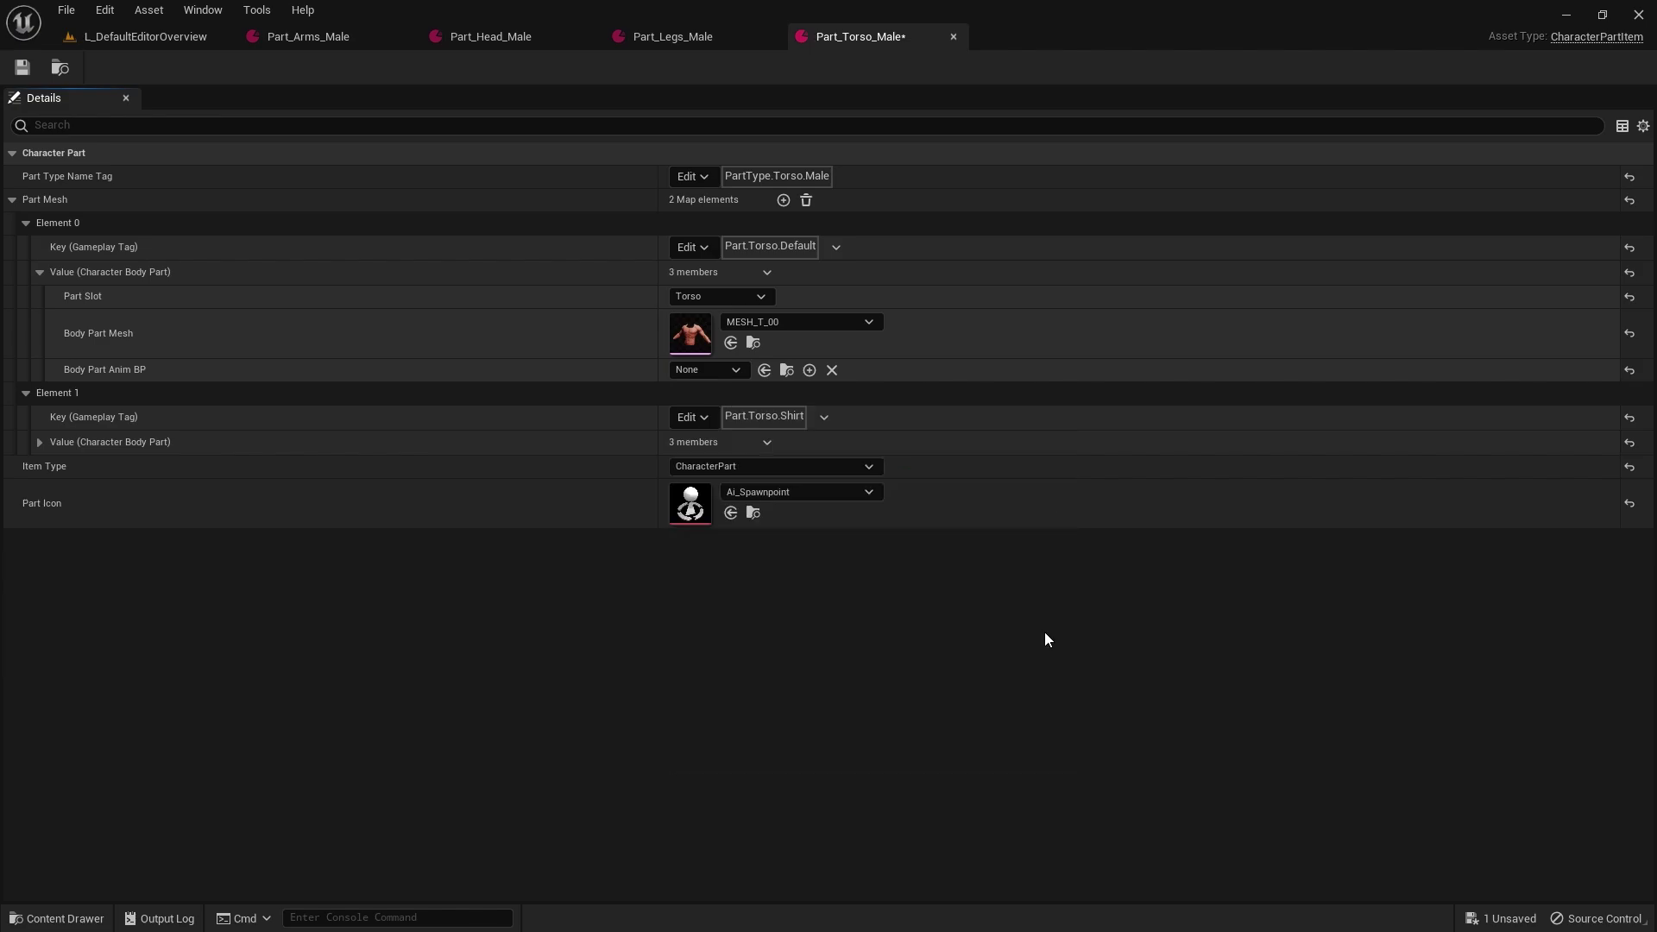
# Assign MESH_T_03 as the Part.Torso.Shirt element's Body Part Mesh and set its Part Slot to Torso.
pyautogui.hotkey('ctrl', 'space')
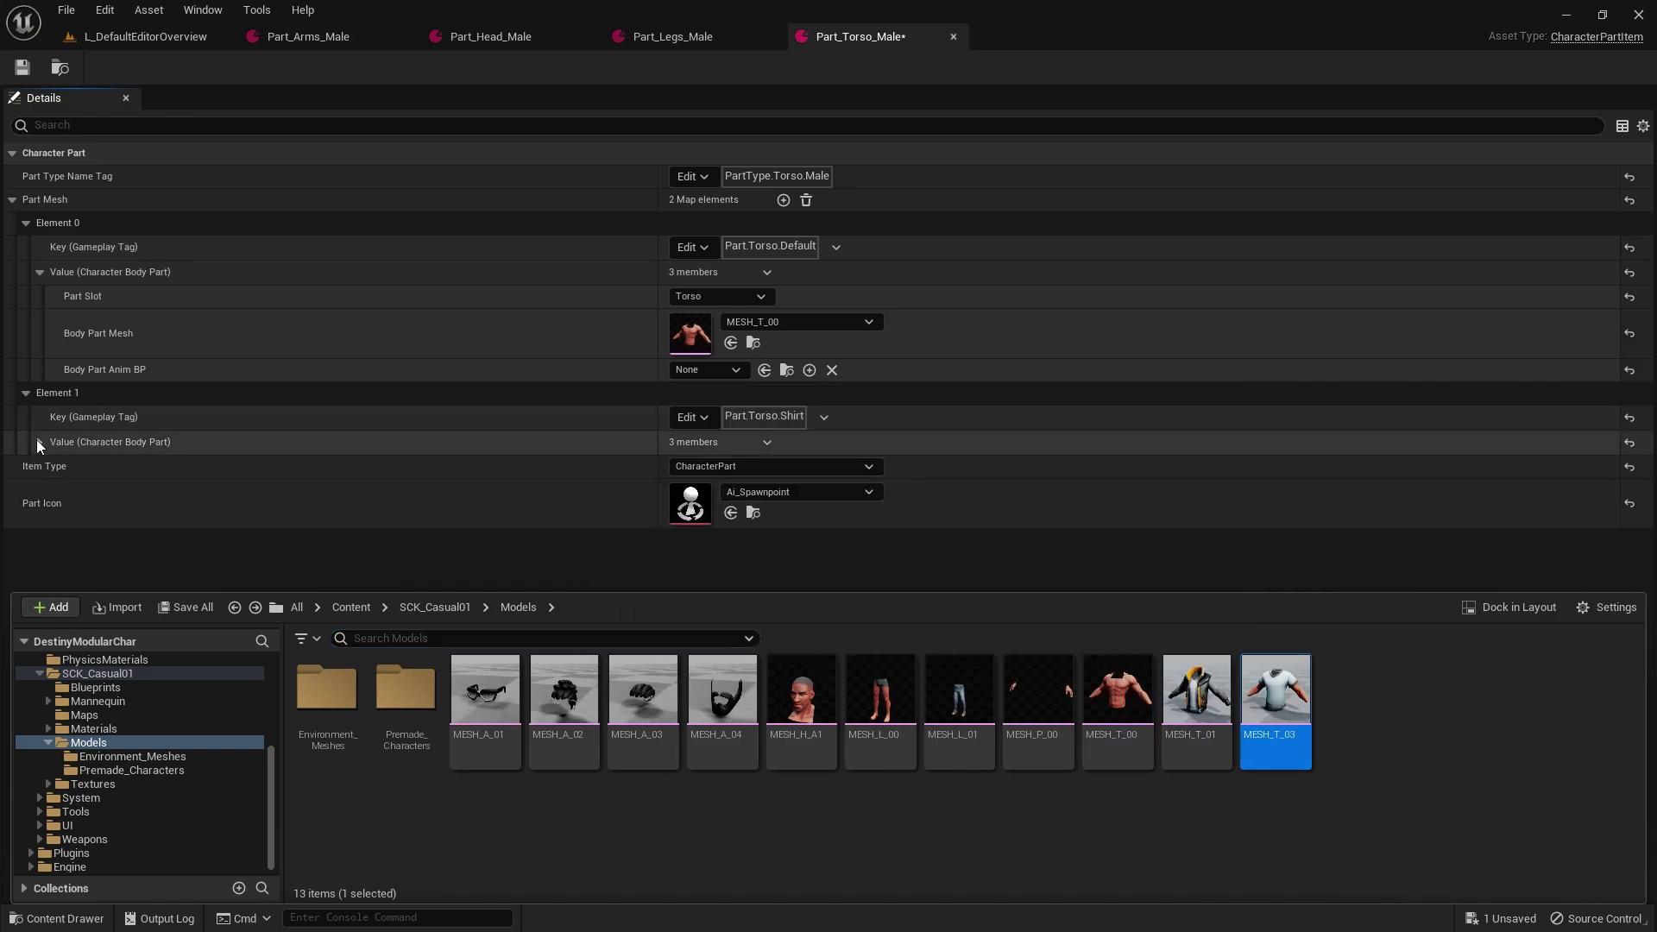
pyautogui.click(39, 442)
pyautogui.click(731, 512)
pyautogui.click(721, 466)
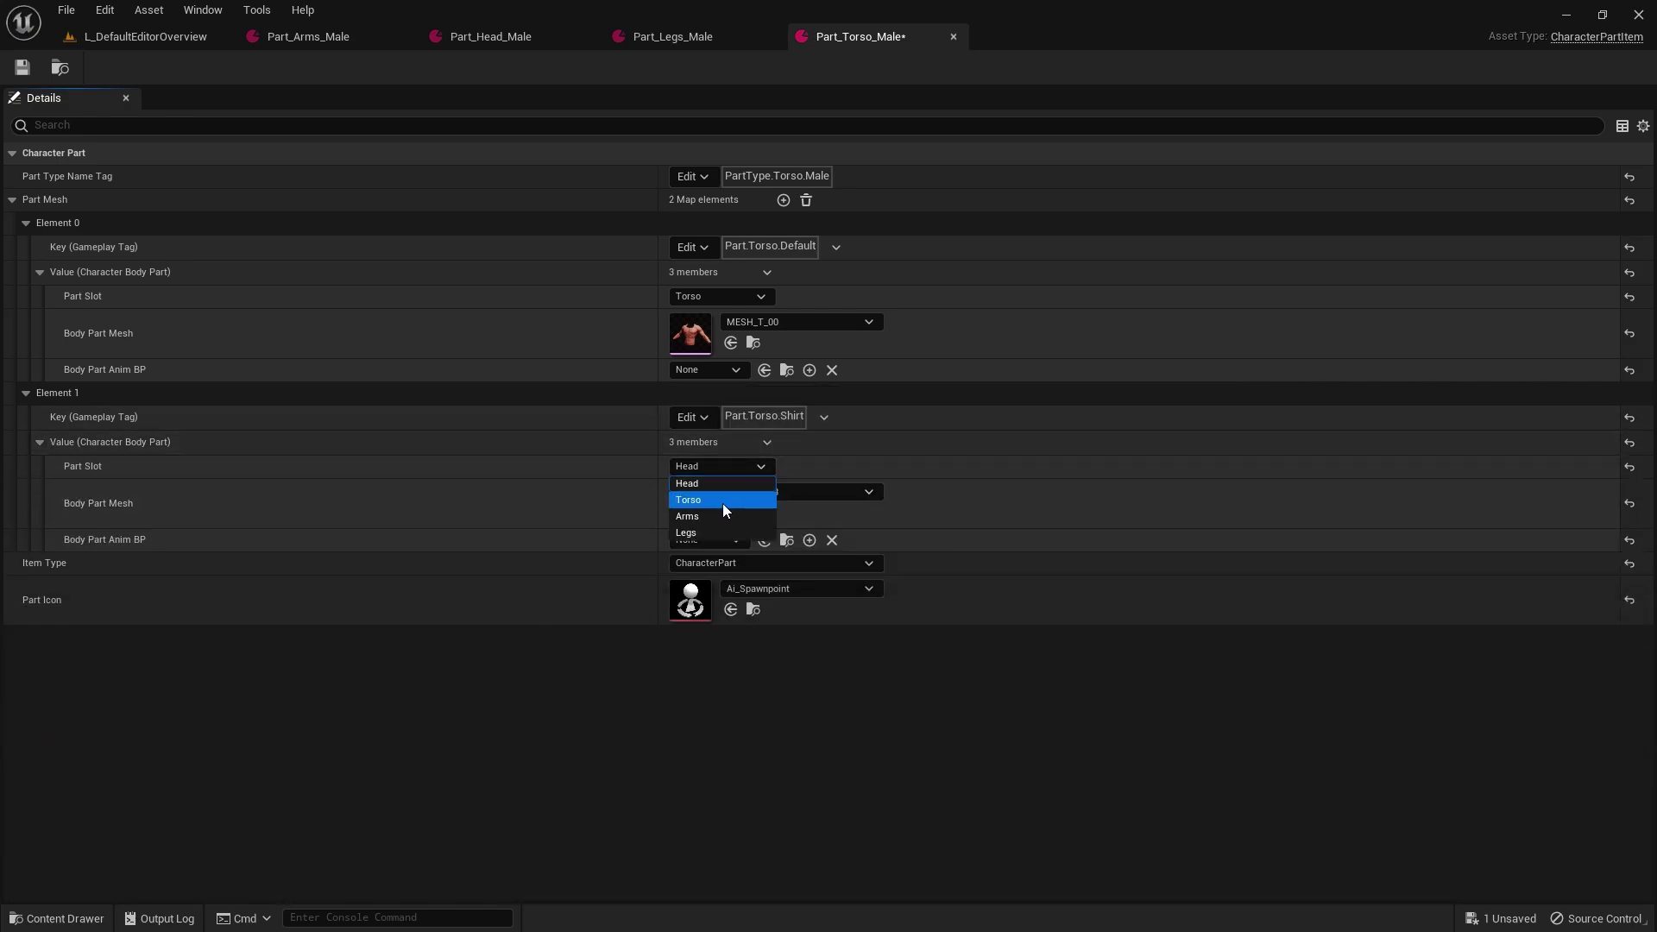
pyautogui.click(723, 504)
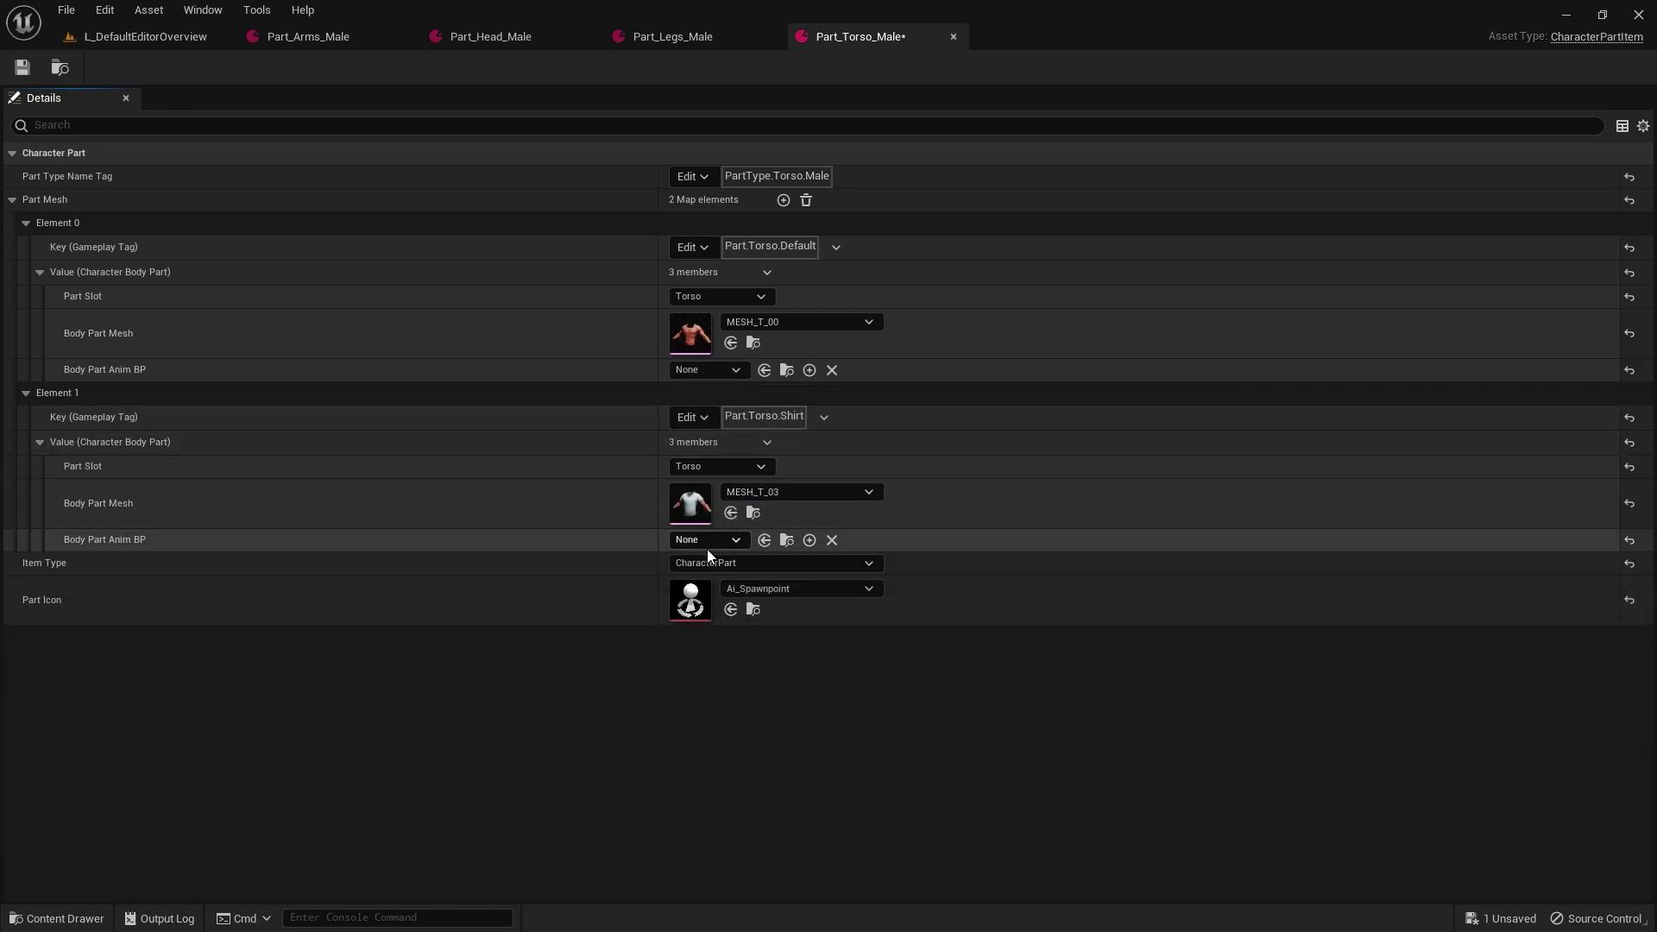
# Add a third Part Mesh element to Part_Torso_Male and assign MESH_T_01 as its Body Part Mesh.
pyautogui.click(782, 200)
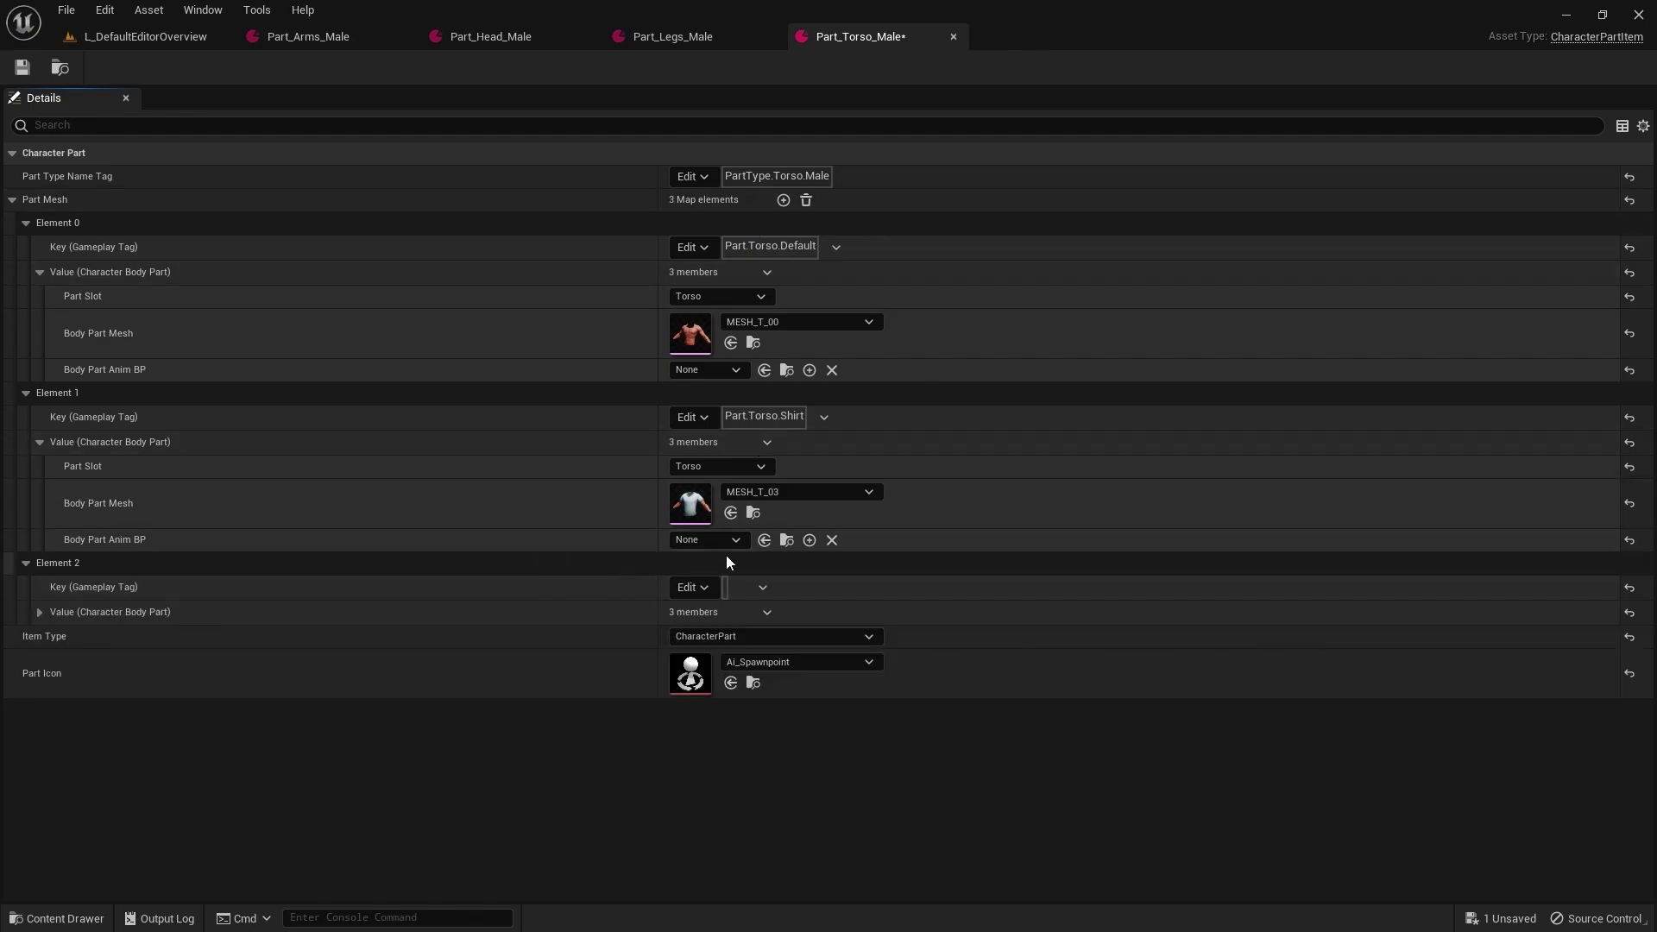
pyautogui.click(39, 611)
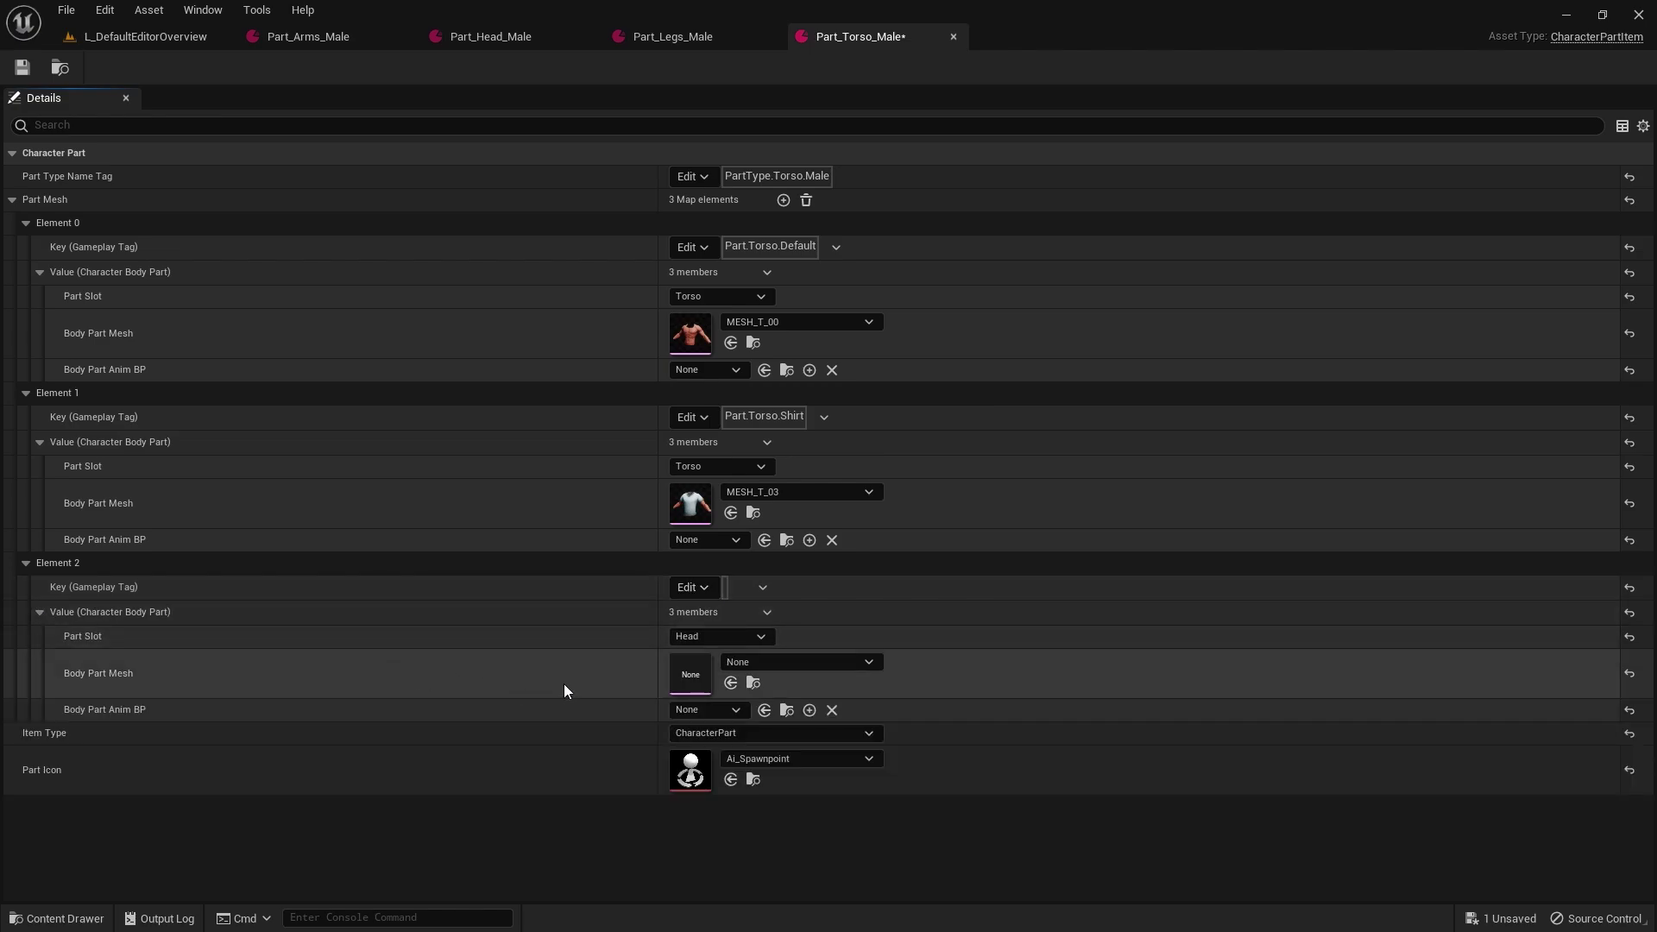
pyautogui.hotkey('ctrl', 'space')
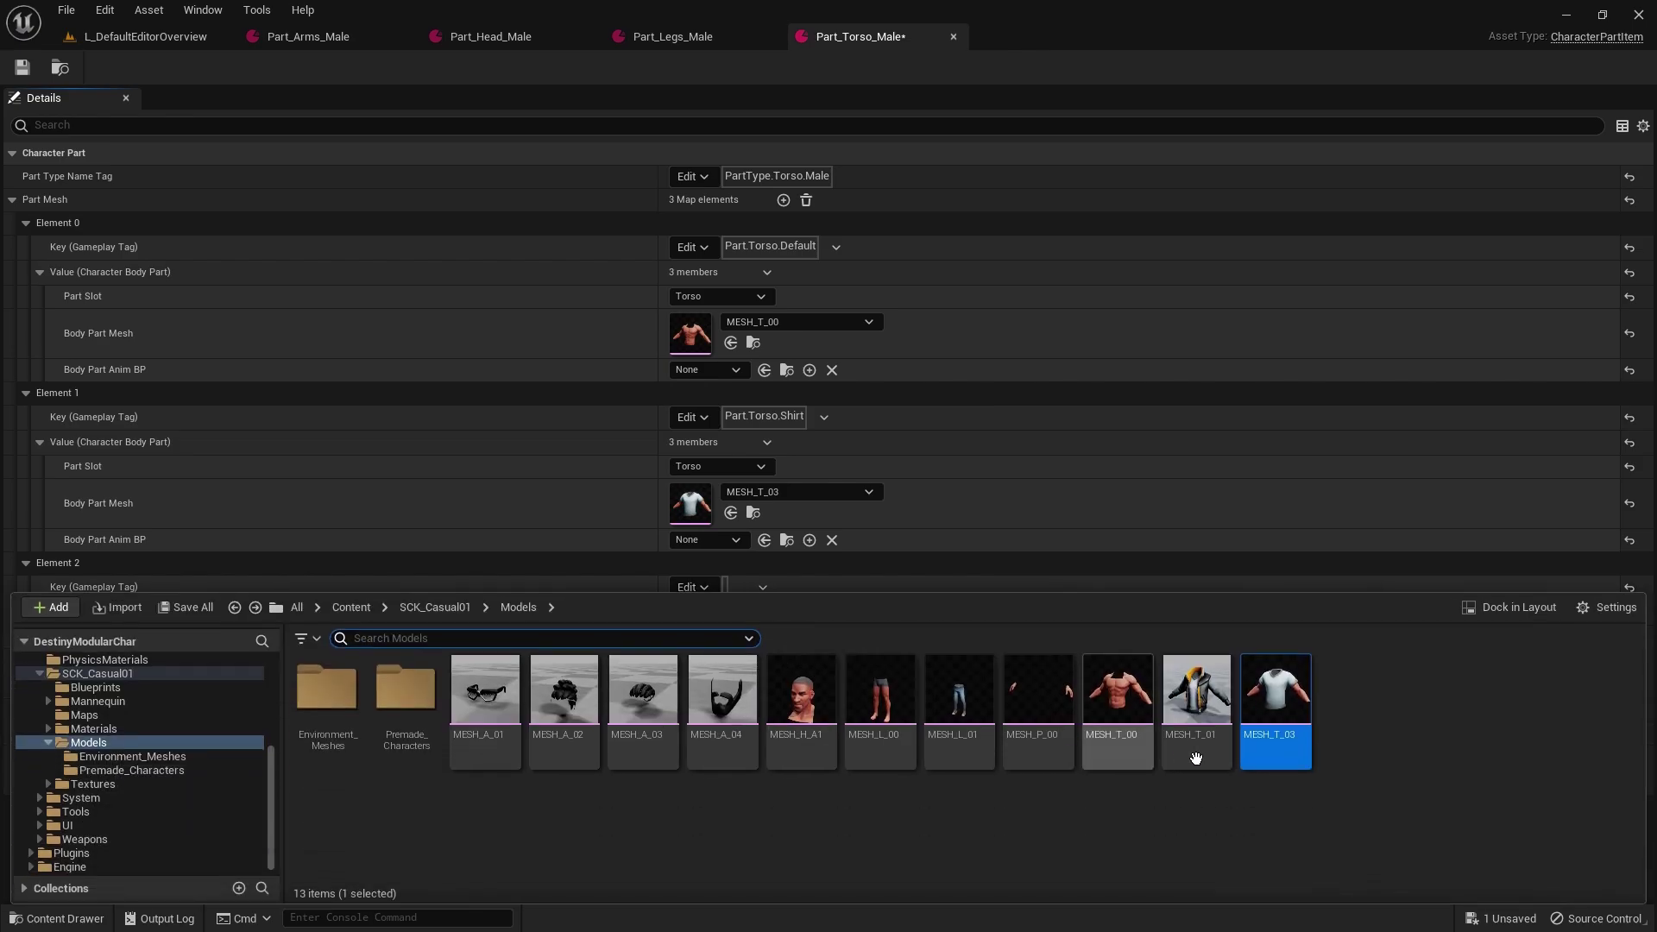
pyautogui.hotkey('ctrl', 'space')
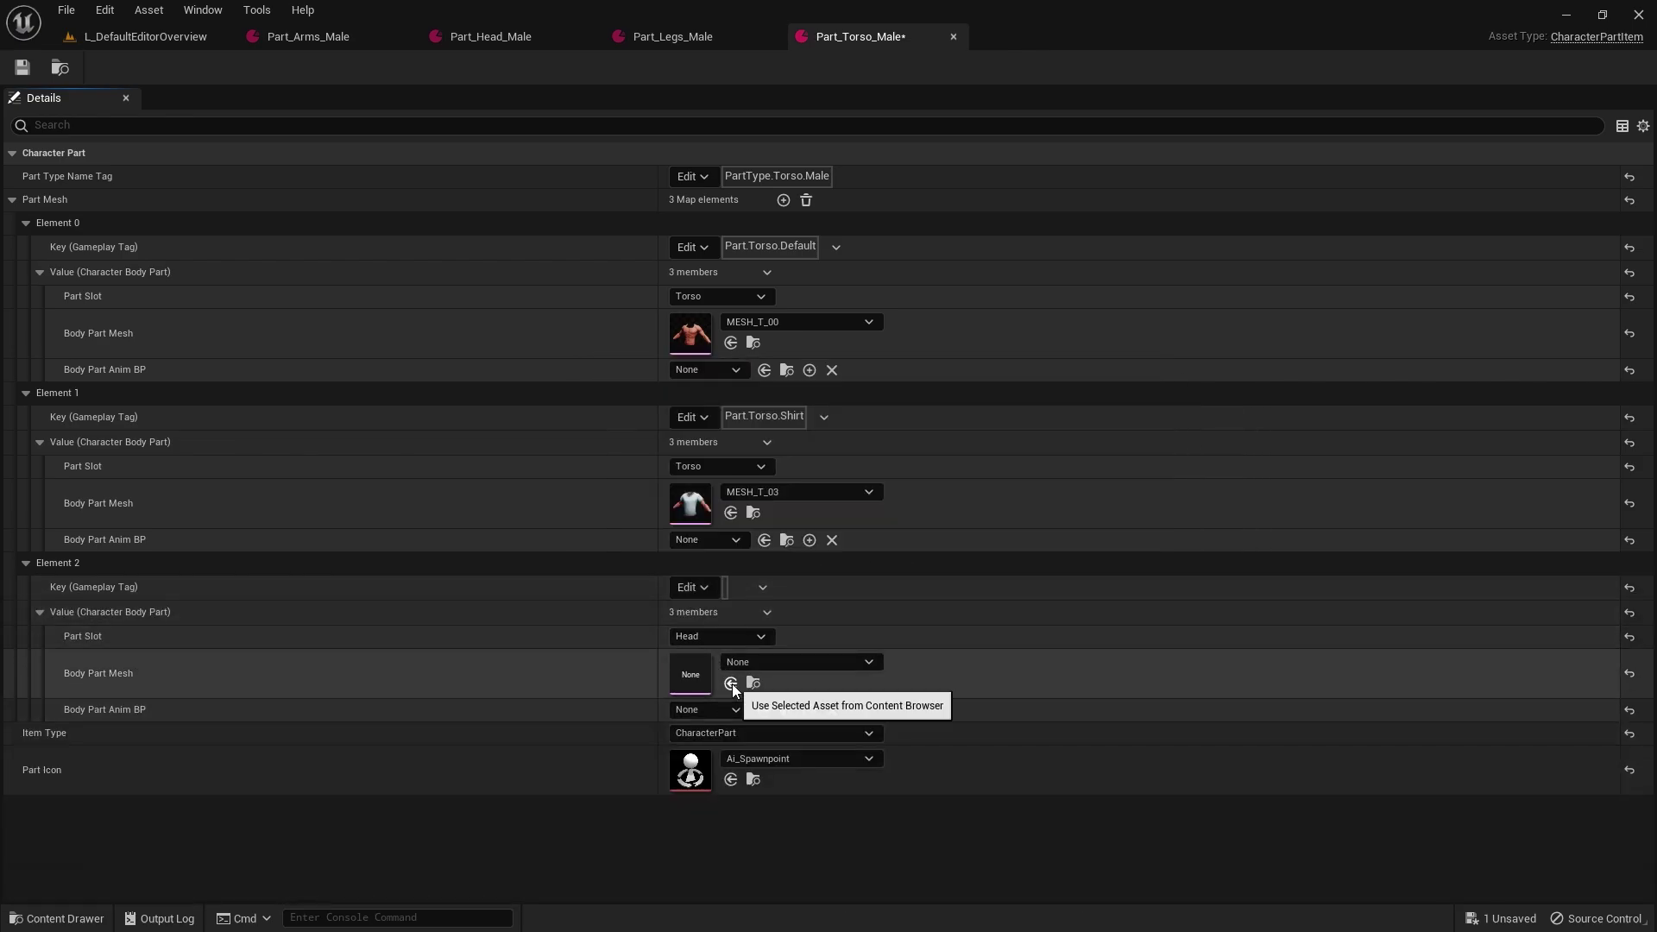
# Key the third Part Mesh element with a new gameplay tag Part.Torso.Jacket and set its Part Slot to Torso.
pyautogui.click(693, 587)
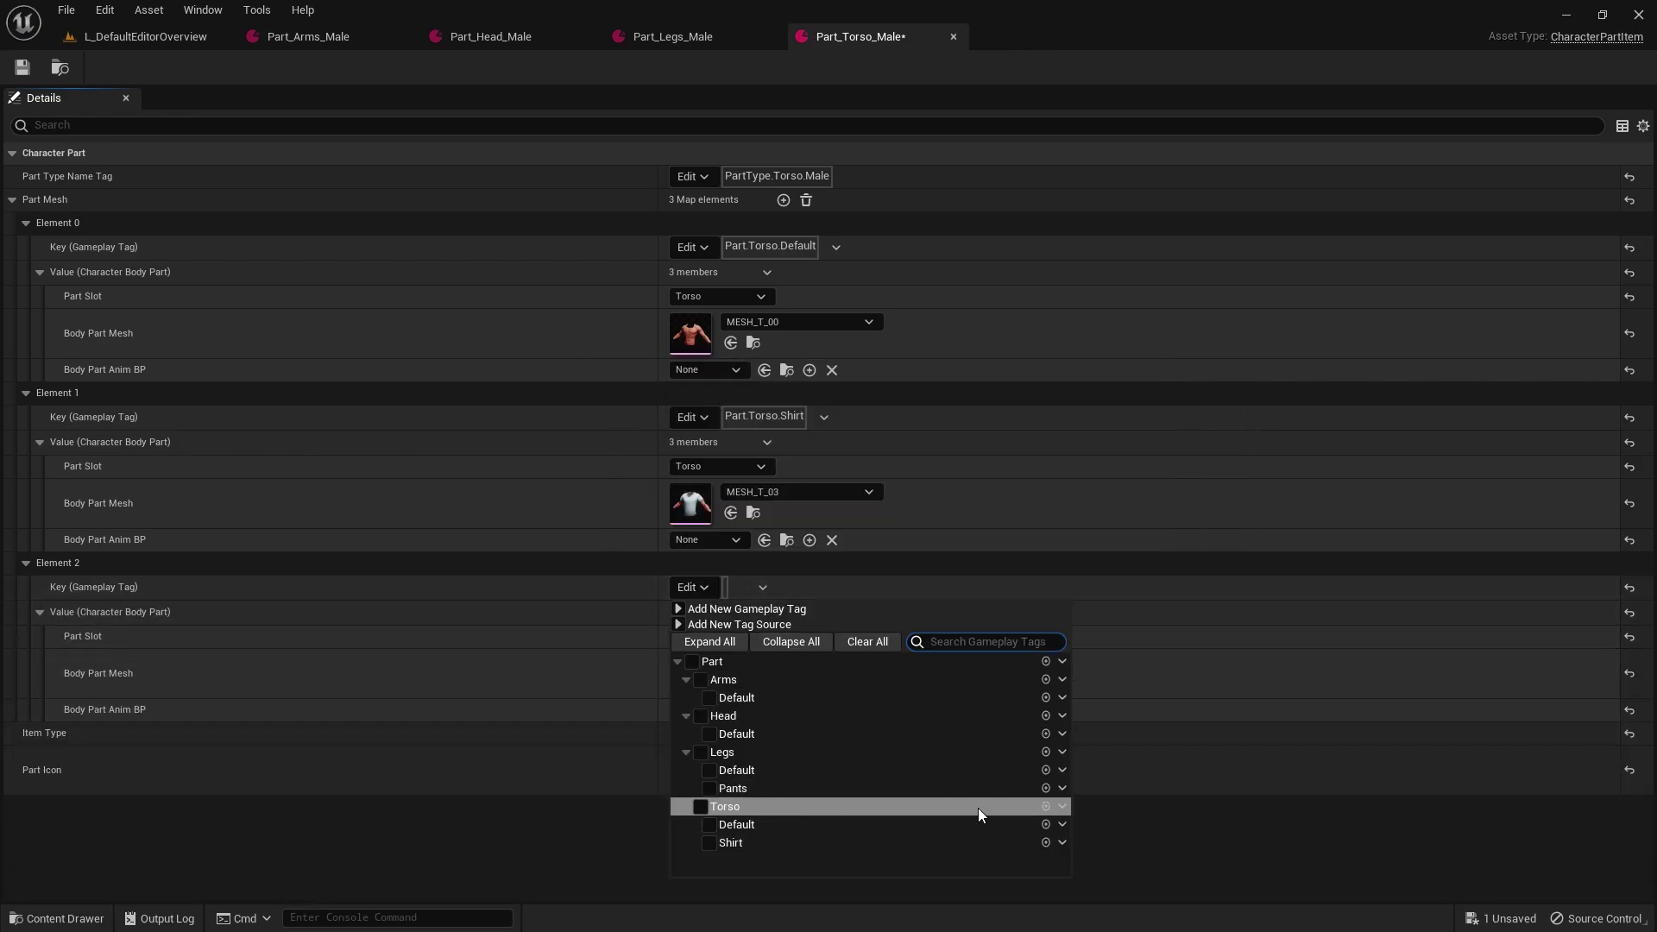
pyautogui.click(1044, 806)
pyautogui.write('Jacket')
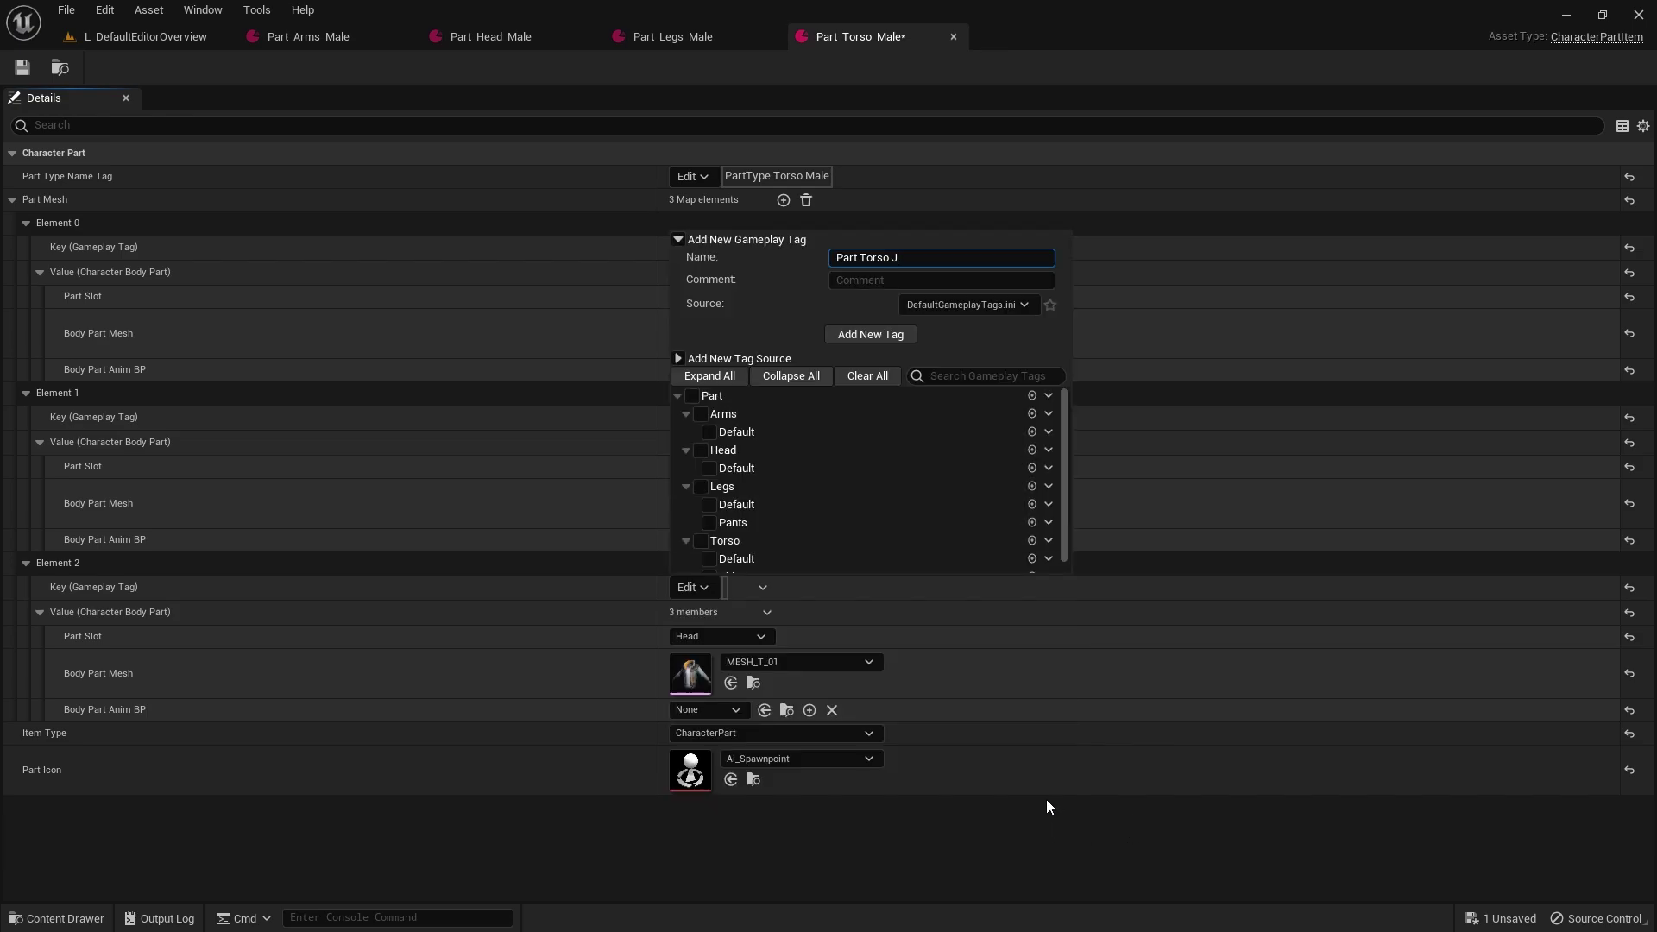
pyautogui.press('Return')
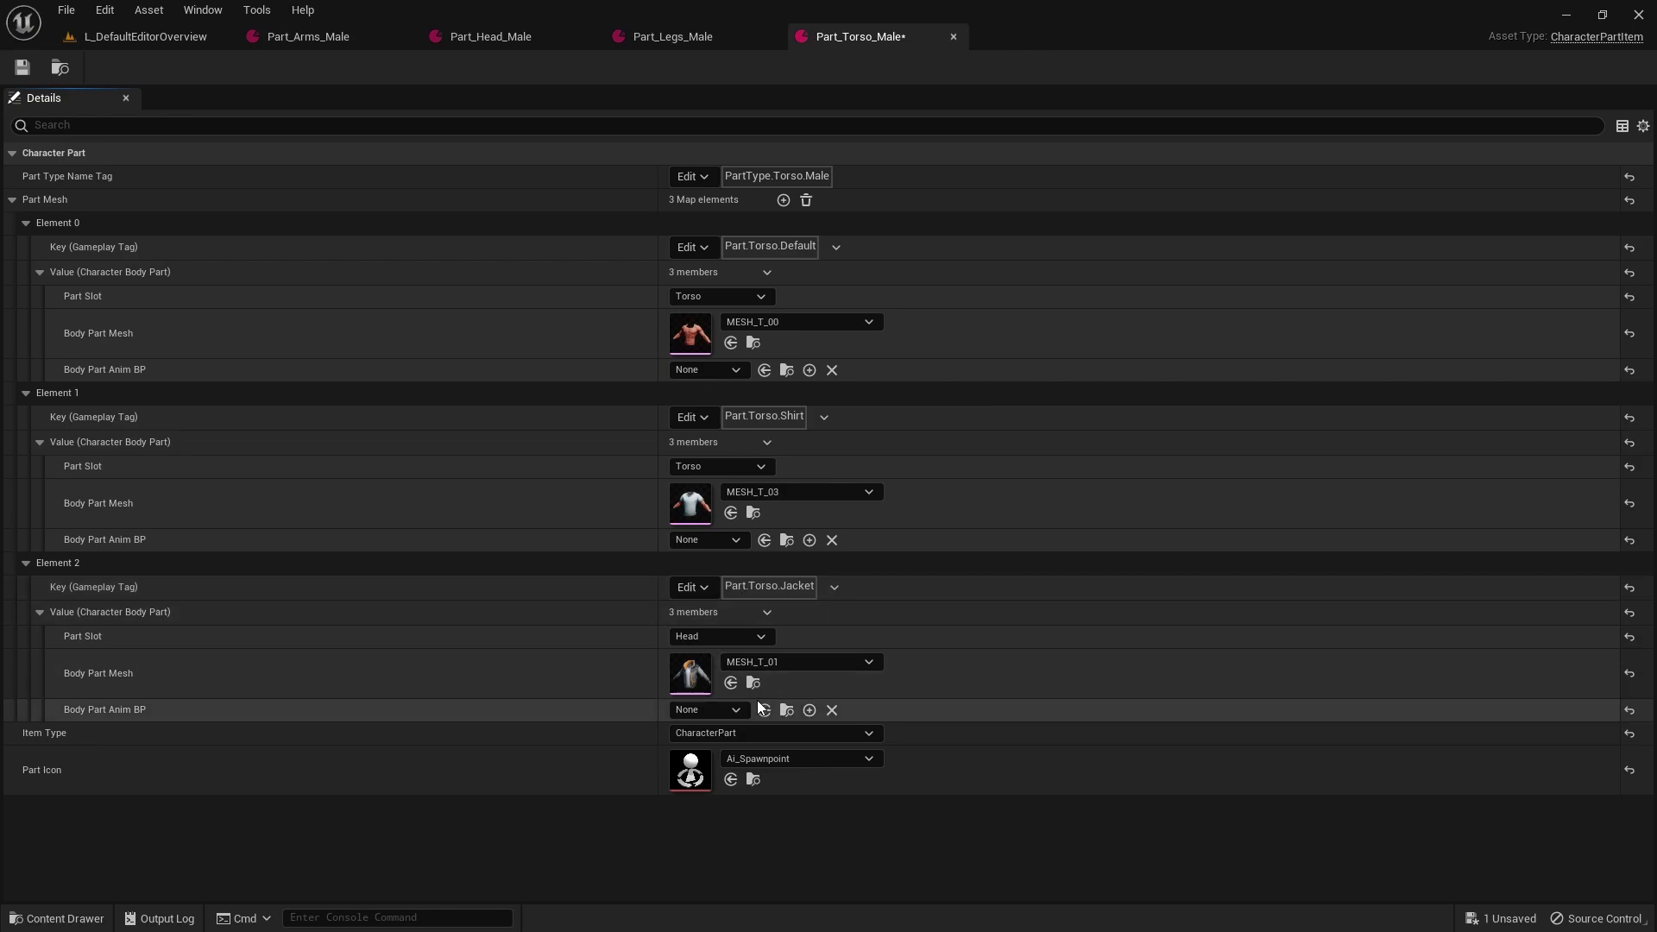
pyautogui.click(716, 636)
pyautogui.click(701, 674)
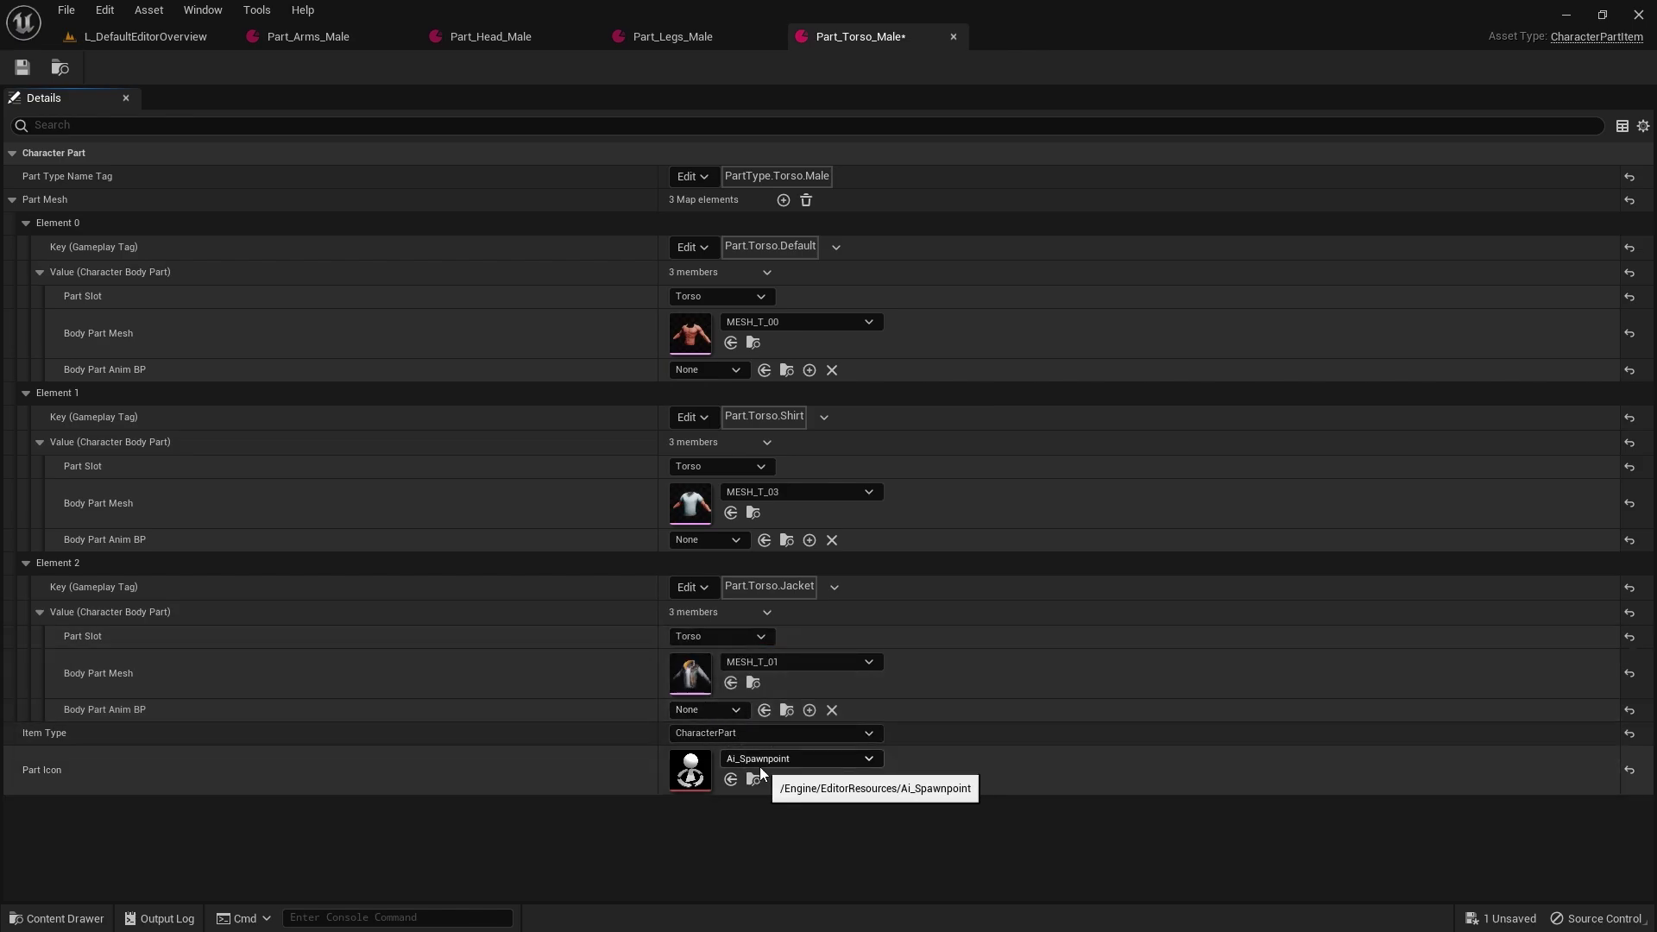
# Save Part_Torso_Male, collapse its Part Mesh map and return to the L_DefaultEditorOverview level editor with no asset selected.
pyautogui.hotkey('ctrl', 's')
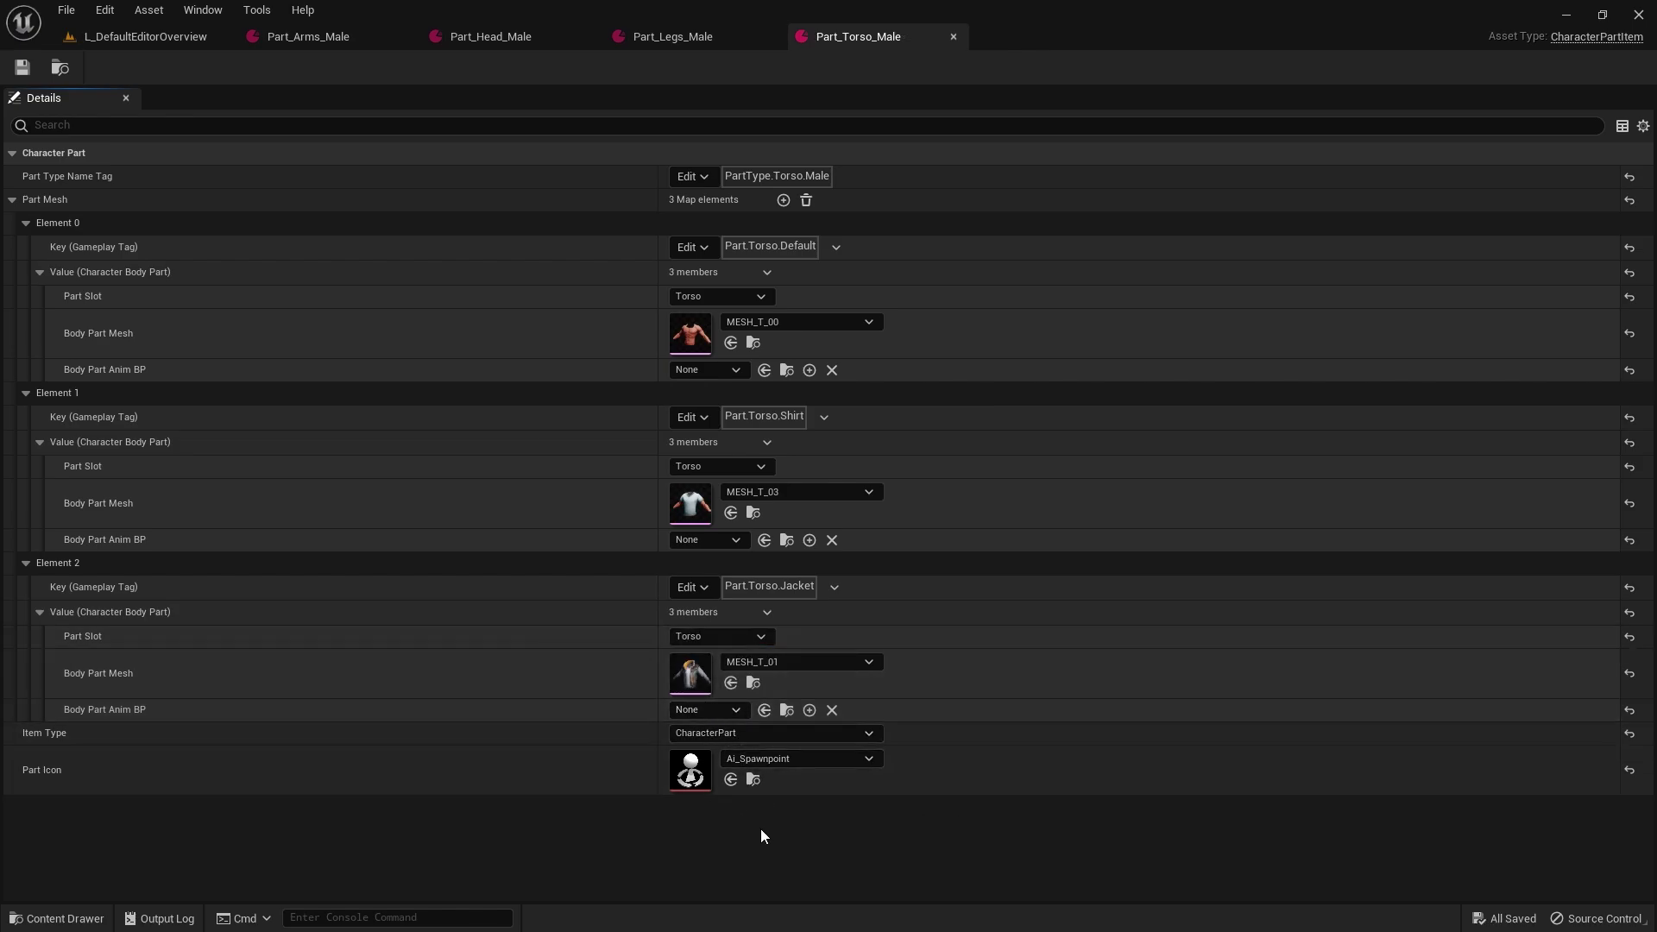
pyautogui.click(13, 200)
pyautogui.click(138, 34)
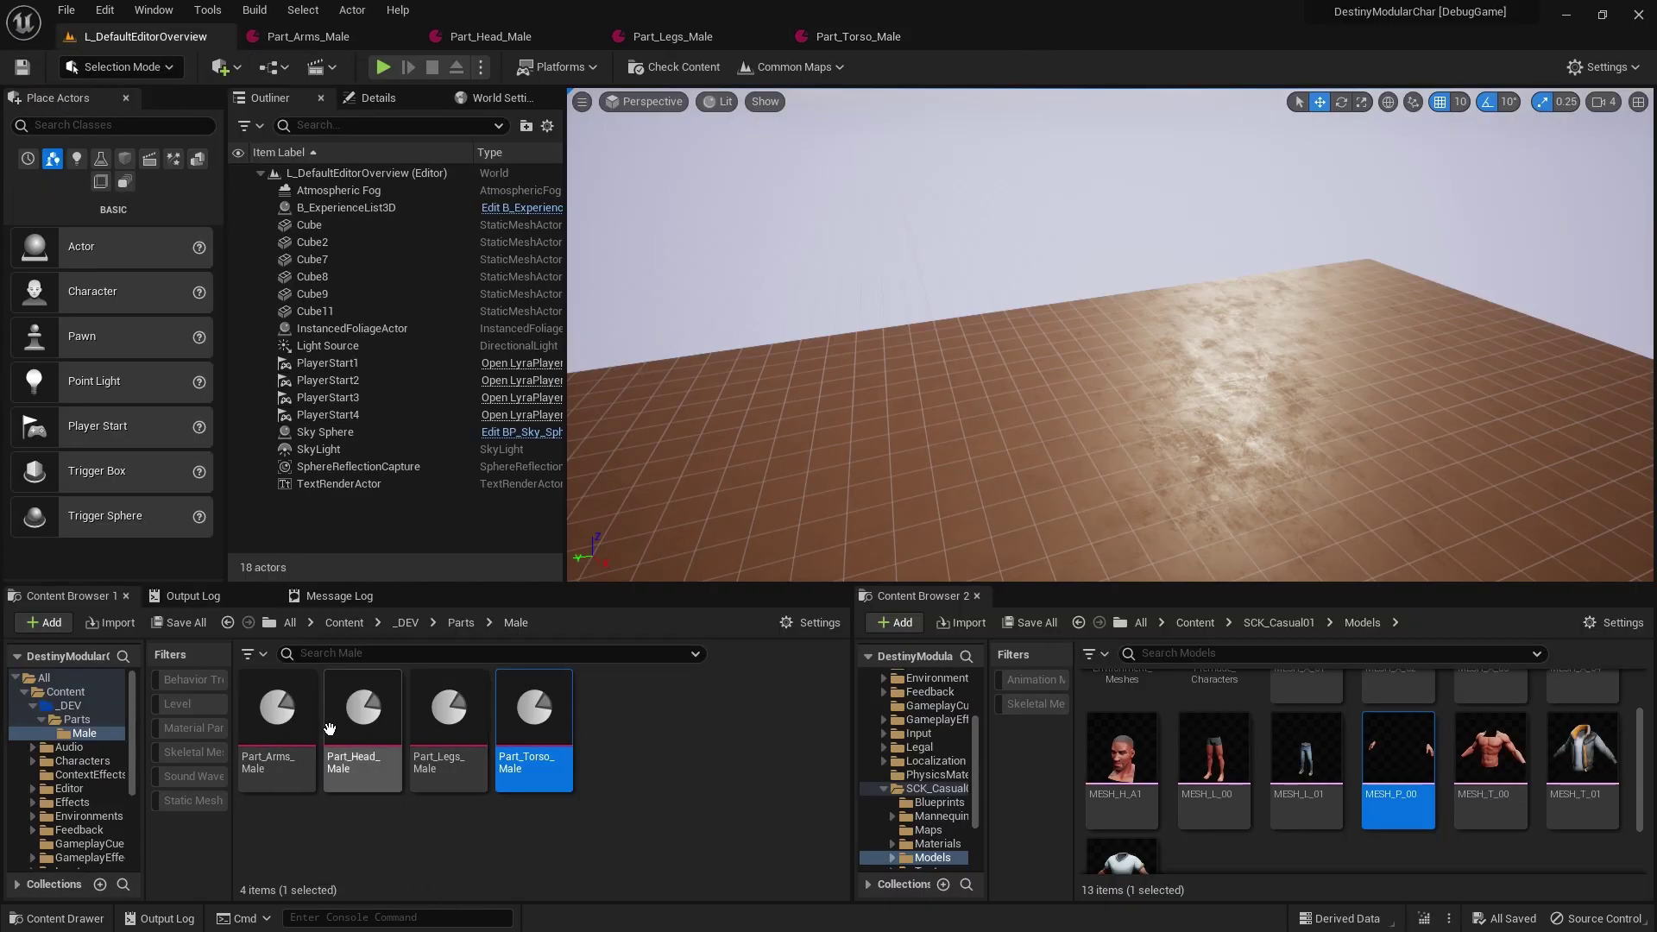
pyautogui.click(640, 765)
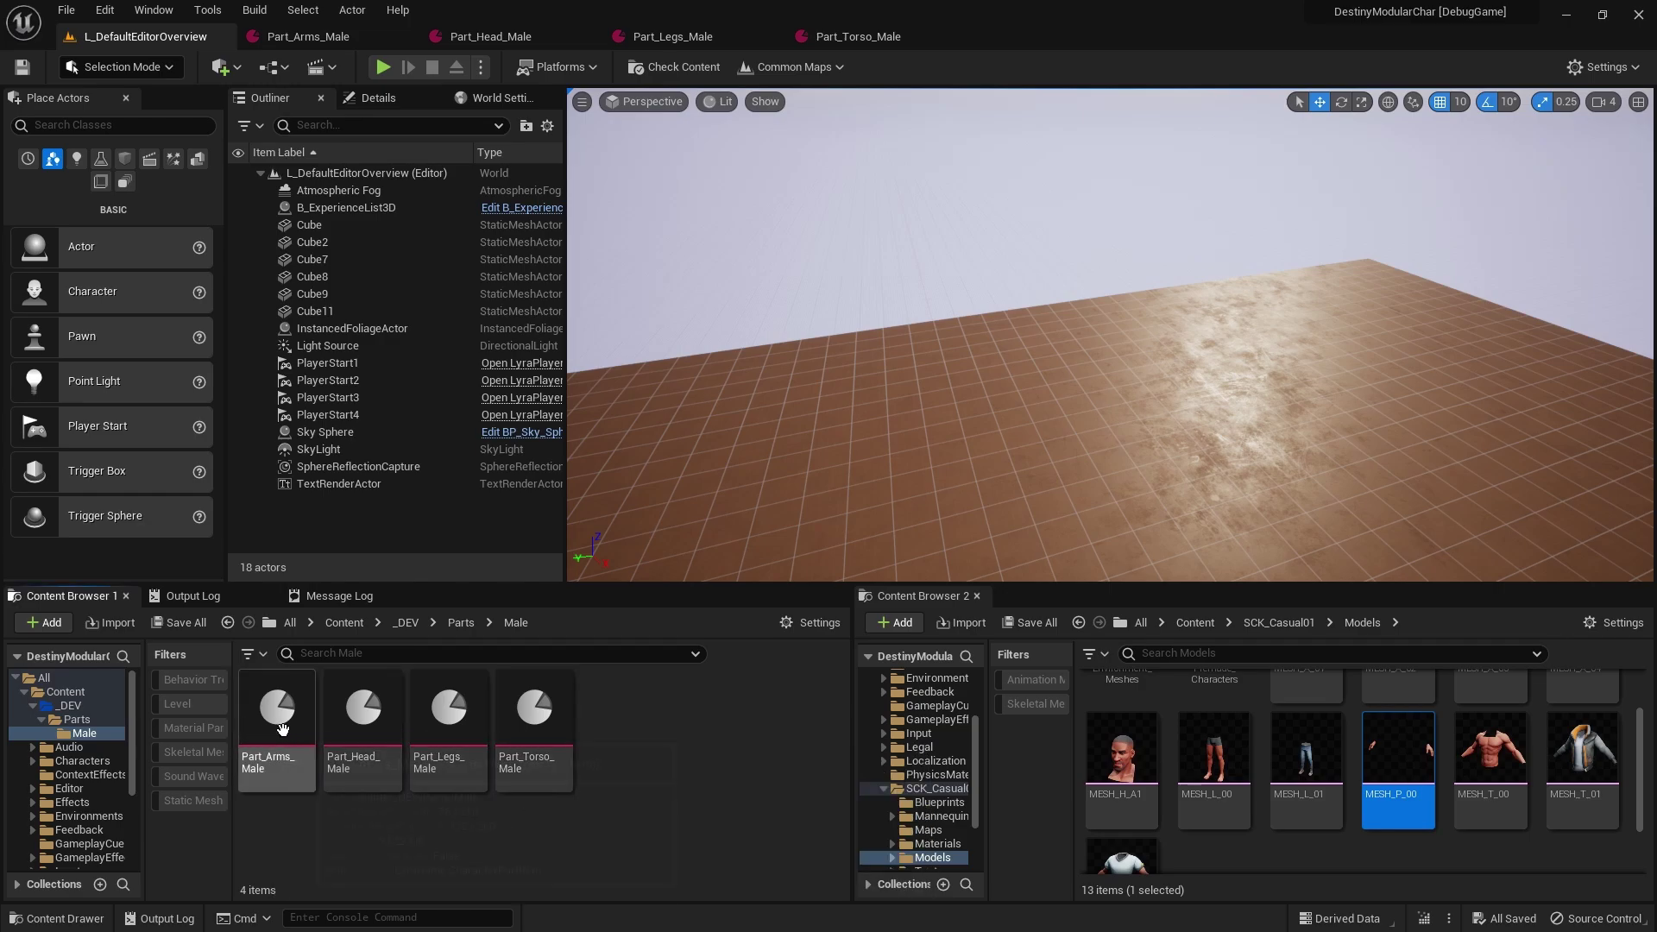
# Check the recent entries in the Output Log and return to the Male parts folder.
pyautogui.click(192, 596)
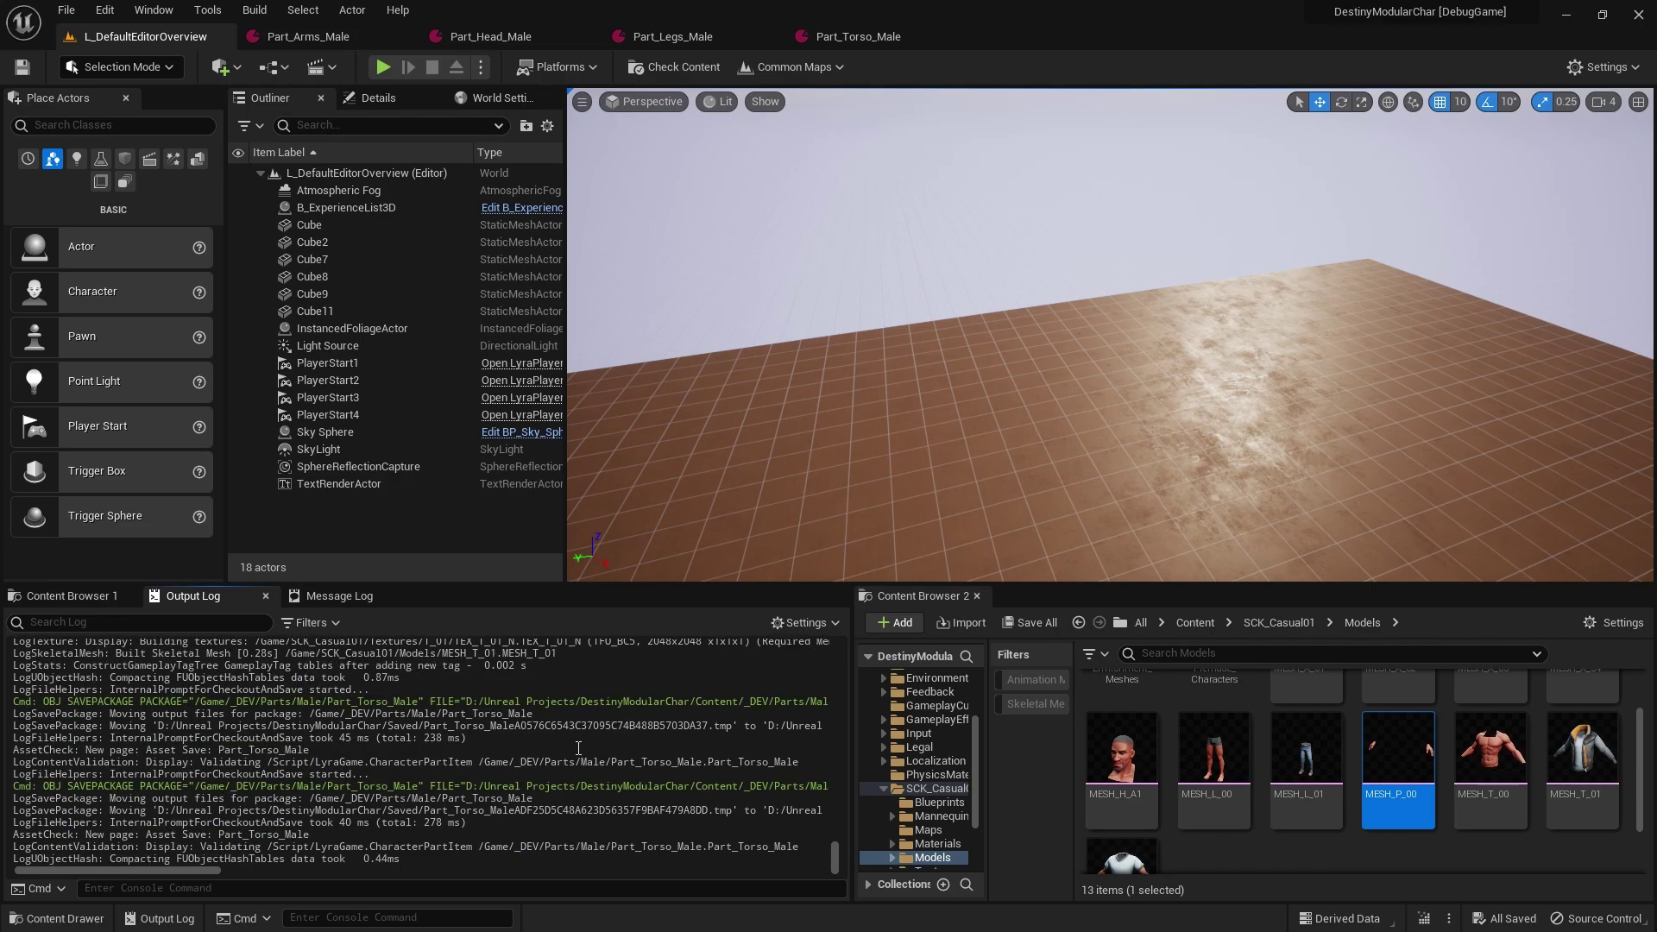
pyautogui.scroll(-1, 1265, 765)
pyautogui.scroll(2, 1266, 764)
pyautogui.scroll(1, 1265, 765)
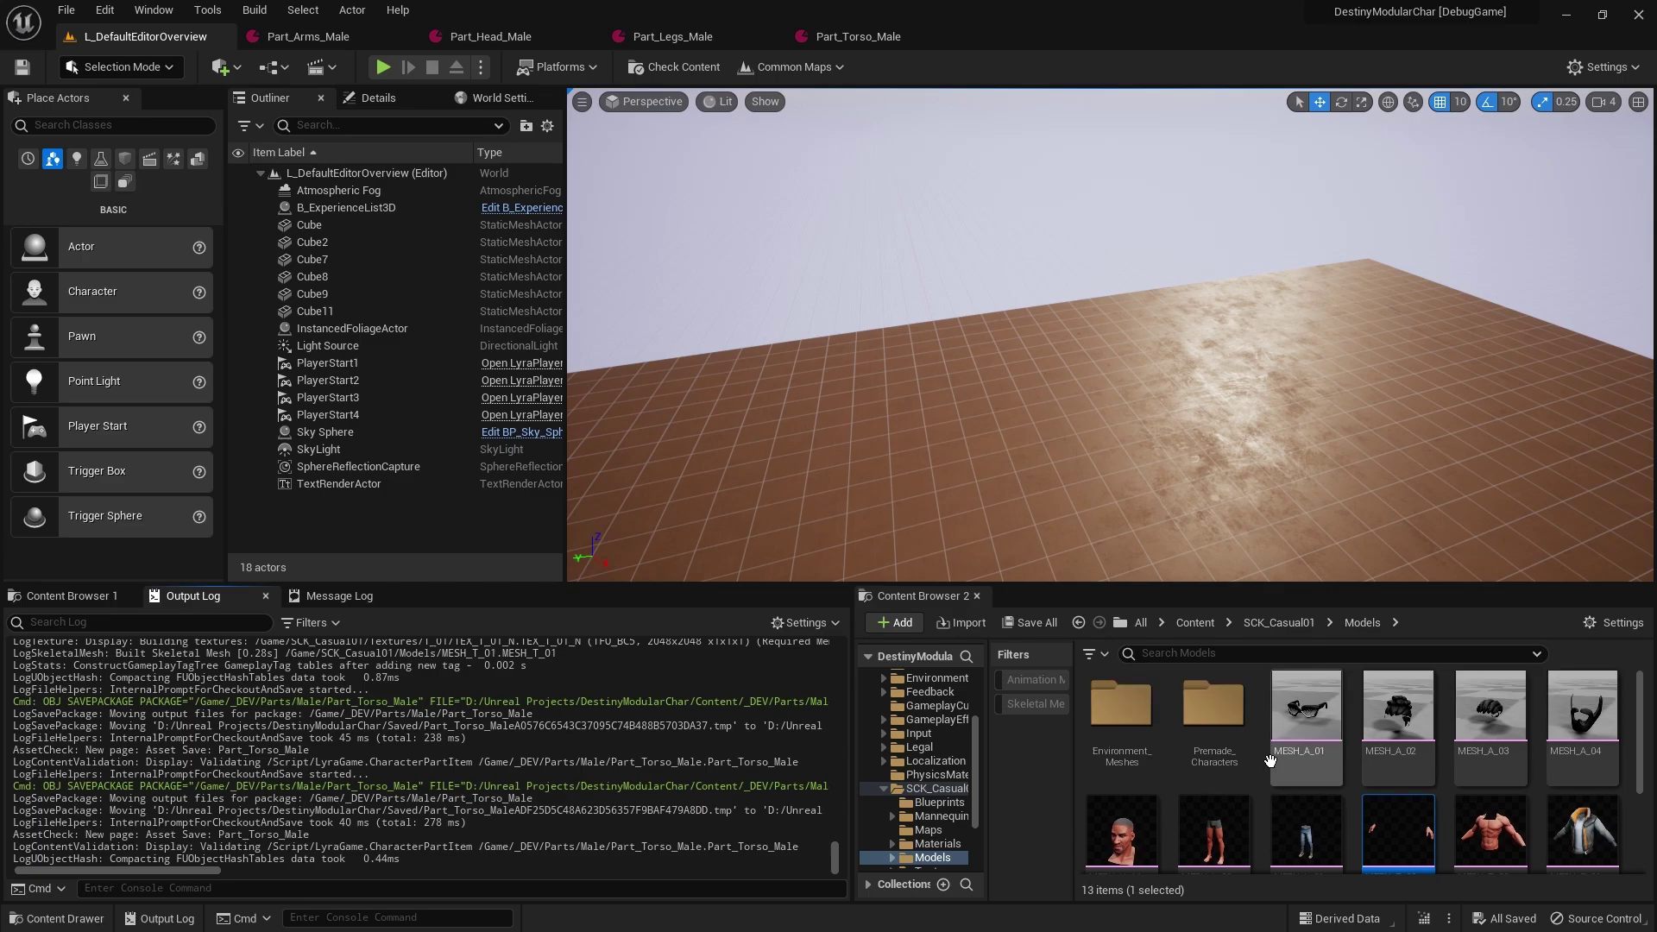
pyautogui.click(38, 603)
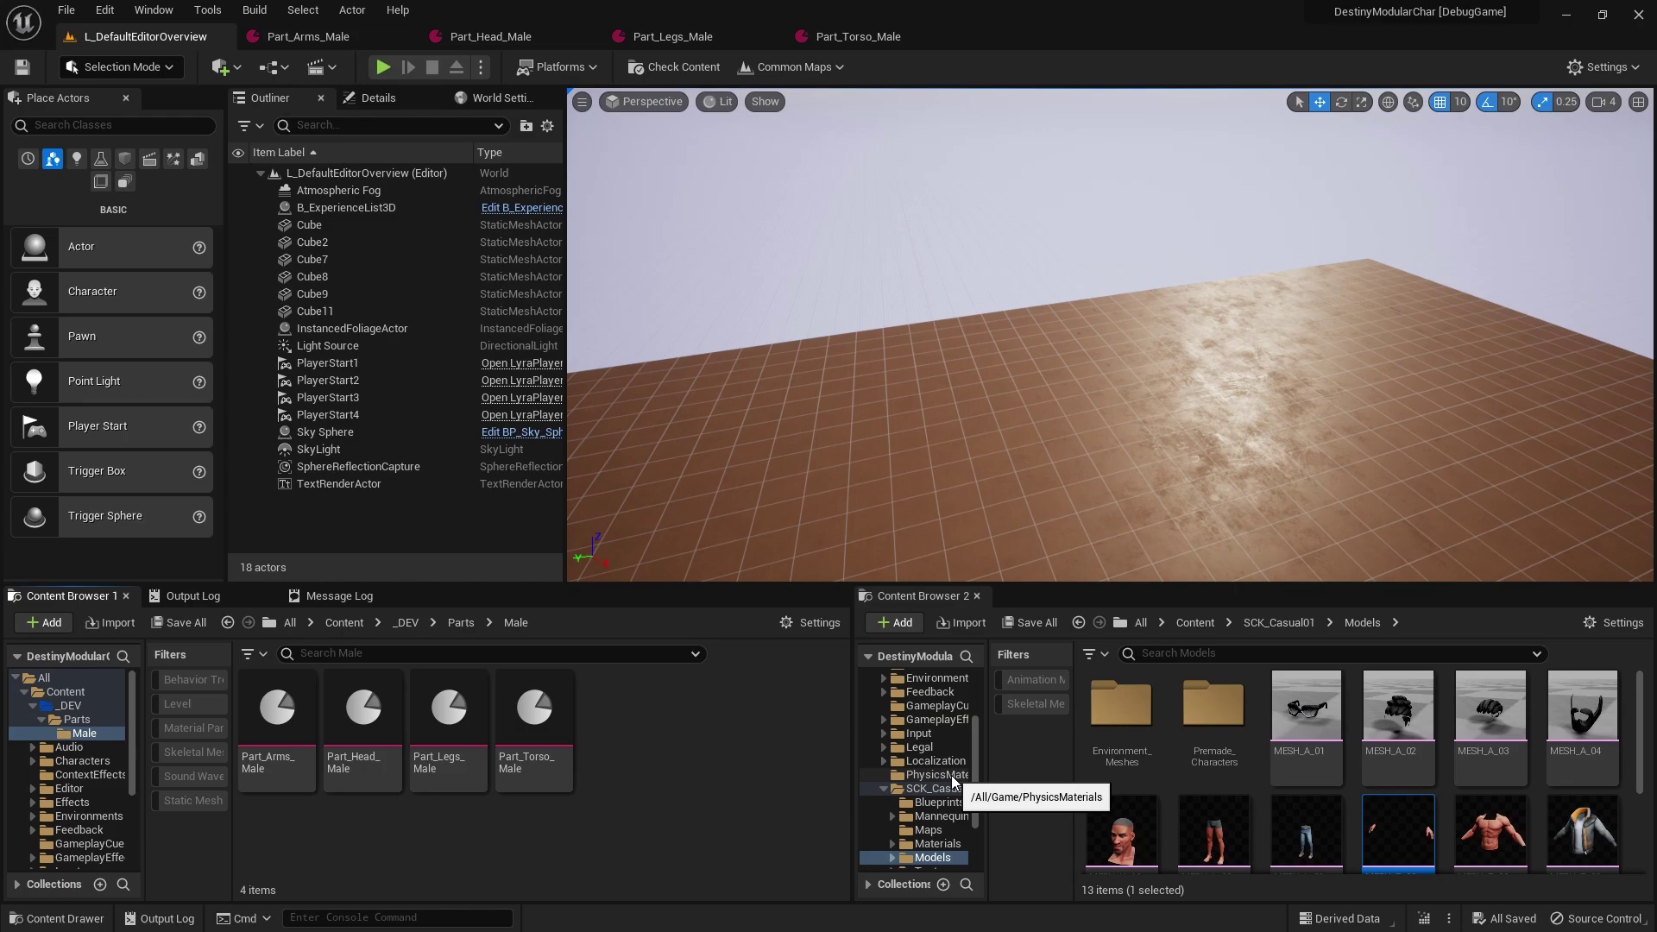
# Examine the MESH_A_01 mesh details and the Part_Torso_Male asset, returning to the L_DefaultEditorOverview level editor.
pyautogui.moveTo(1315, 742)
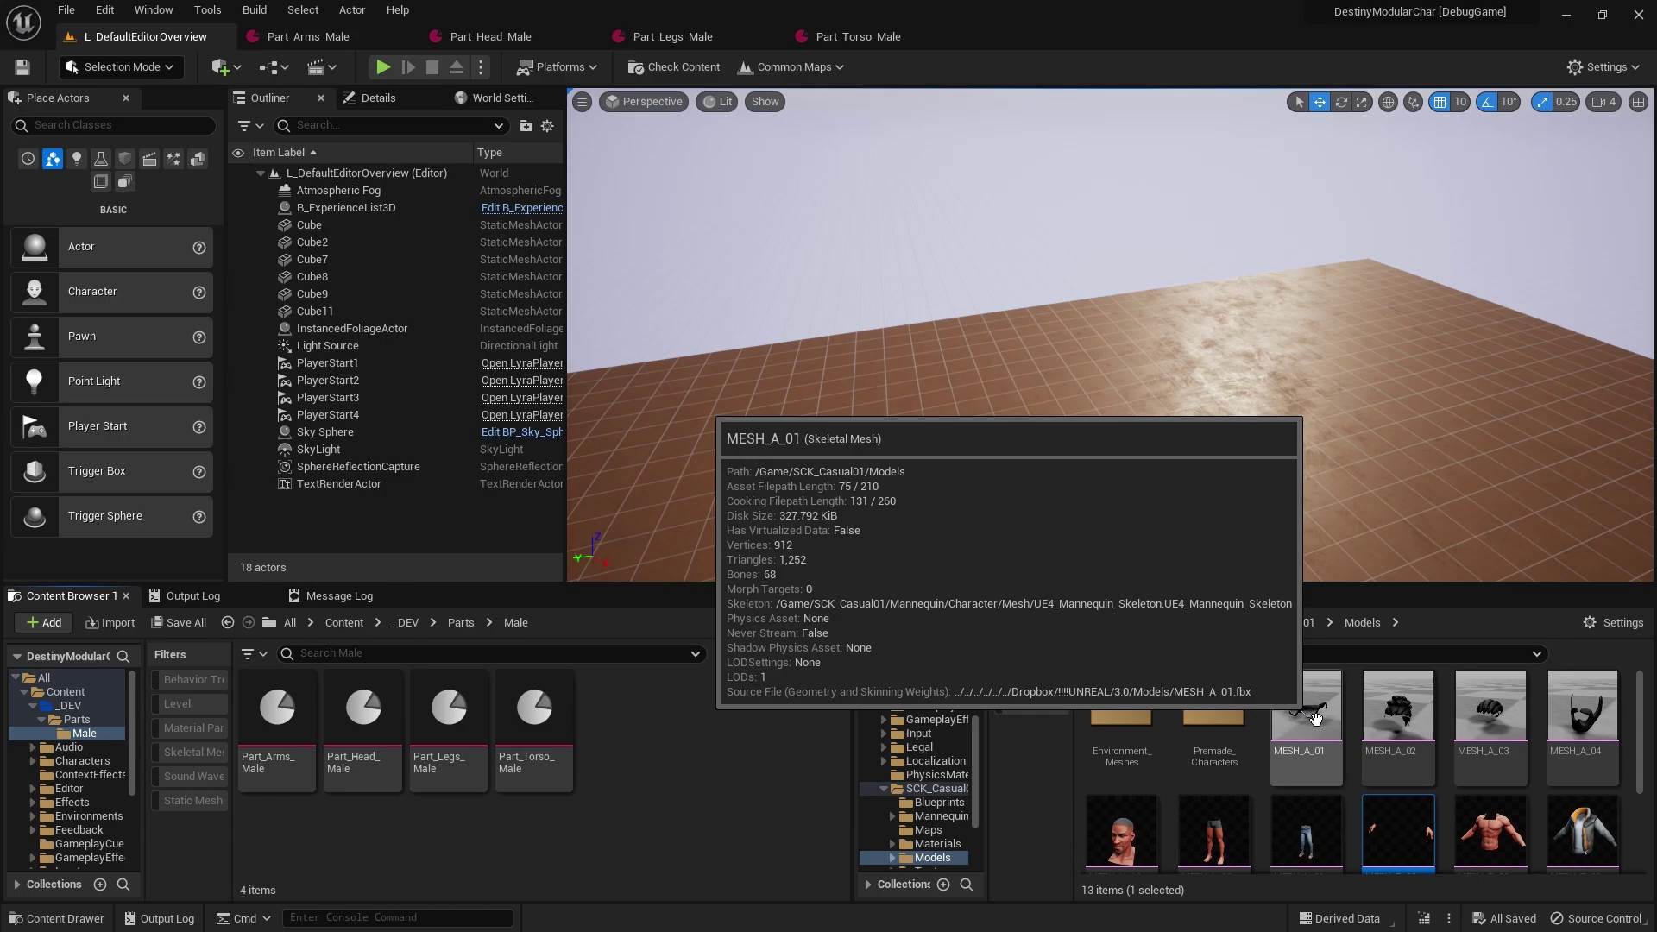
pyautogui.click(886, 37)
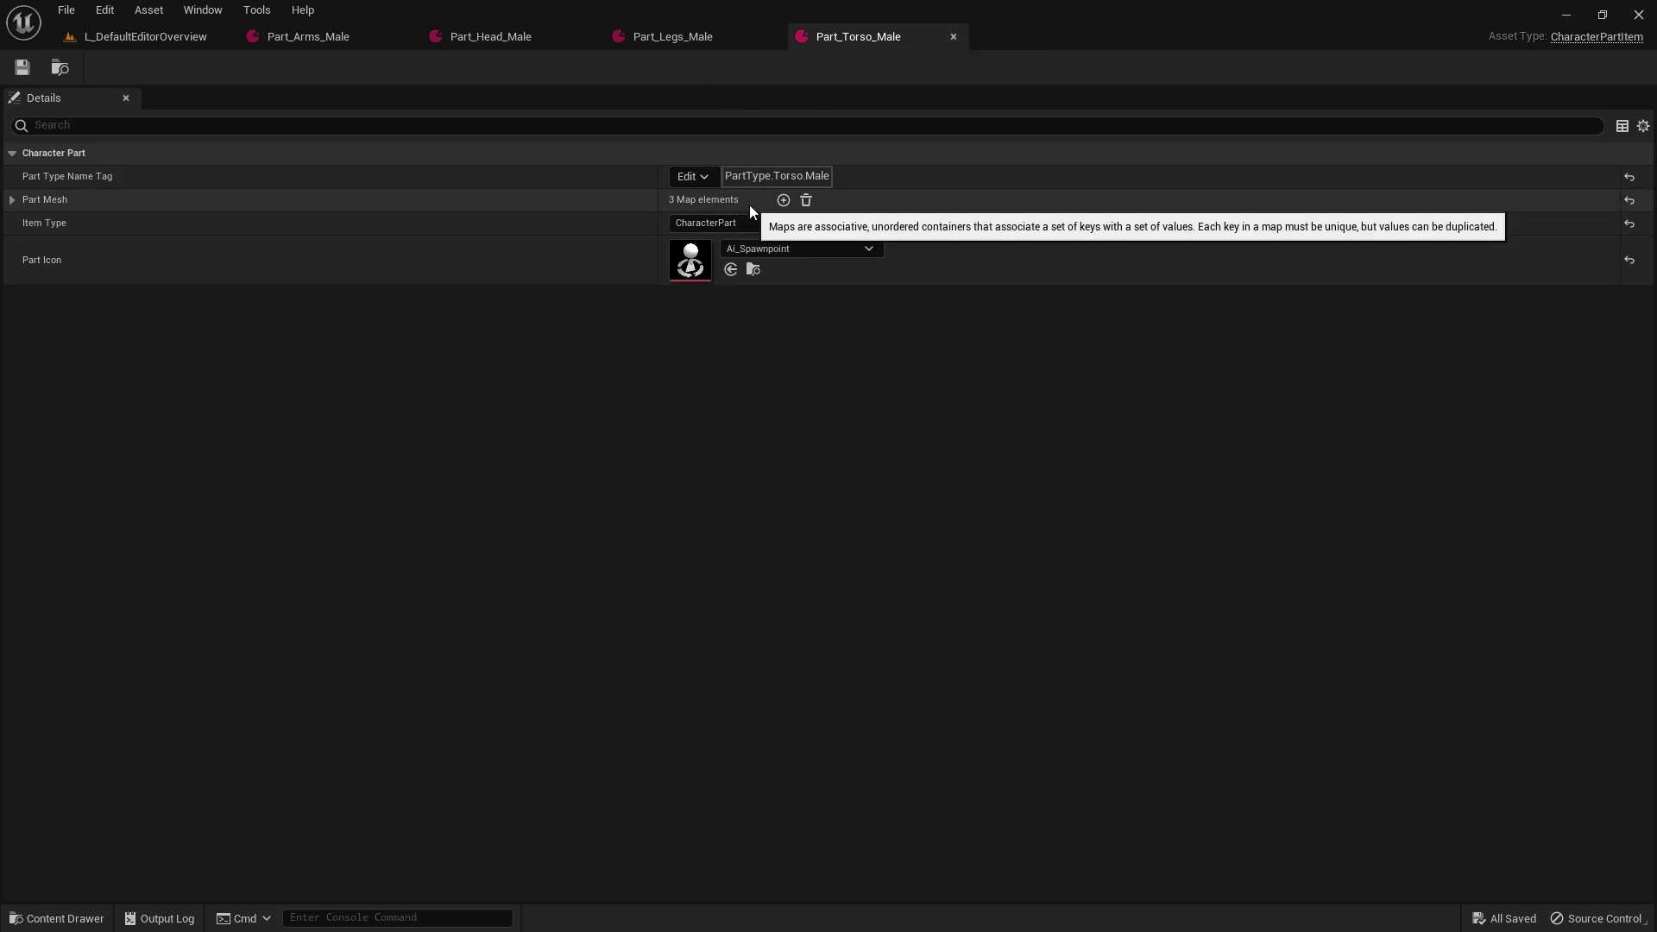
pyautogui.click(141, 38)
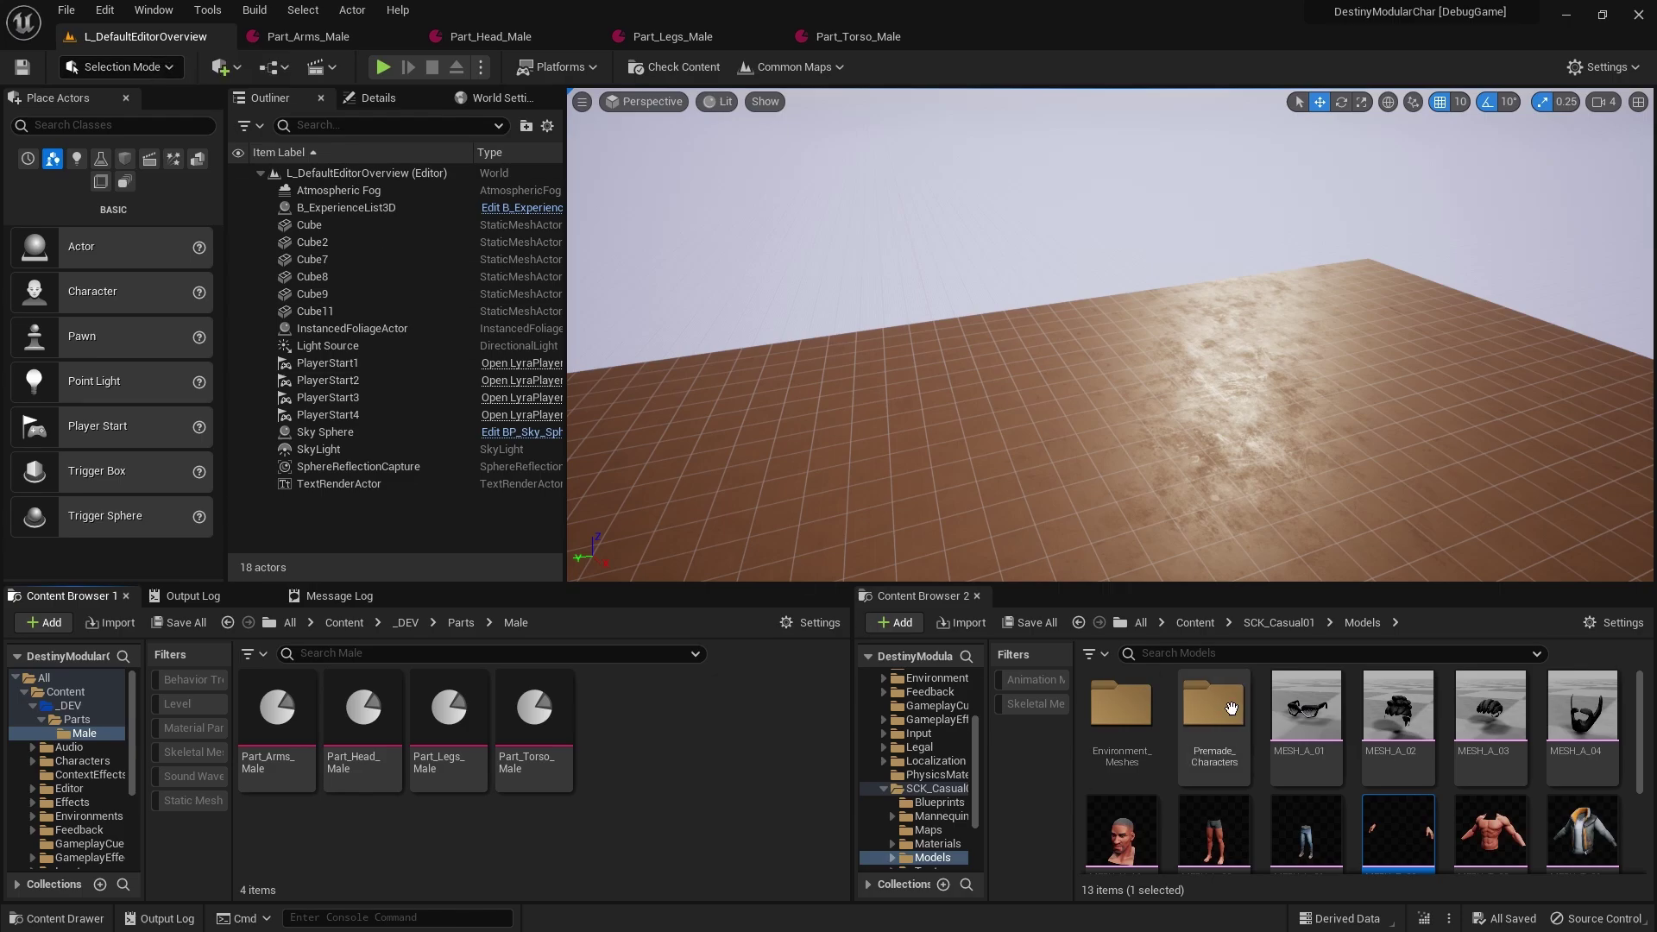